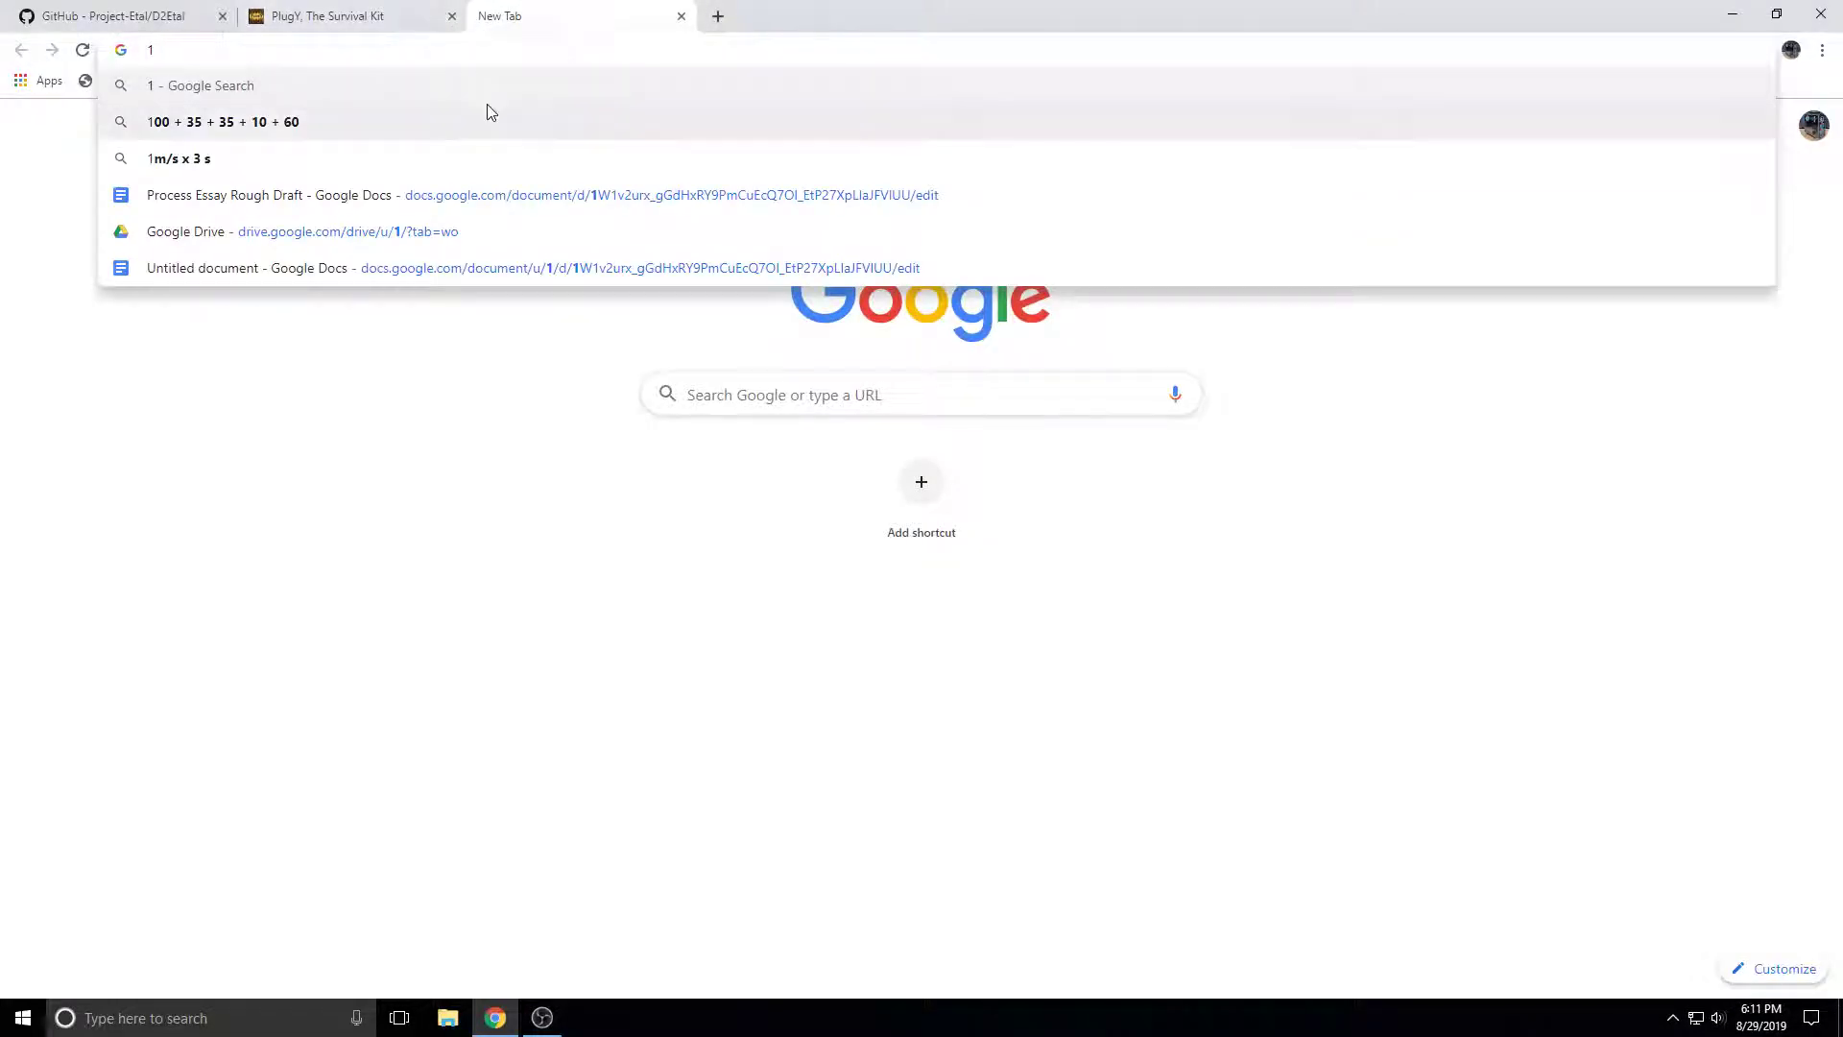
pyautogui.press('Escape')
pyautogui.click(415, 509)
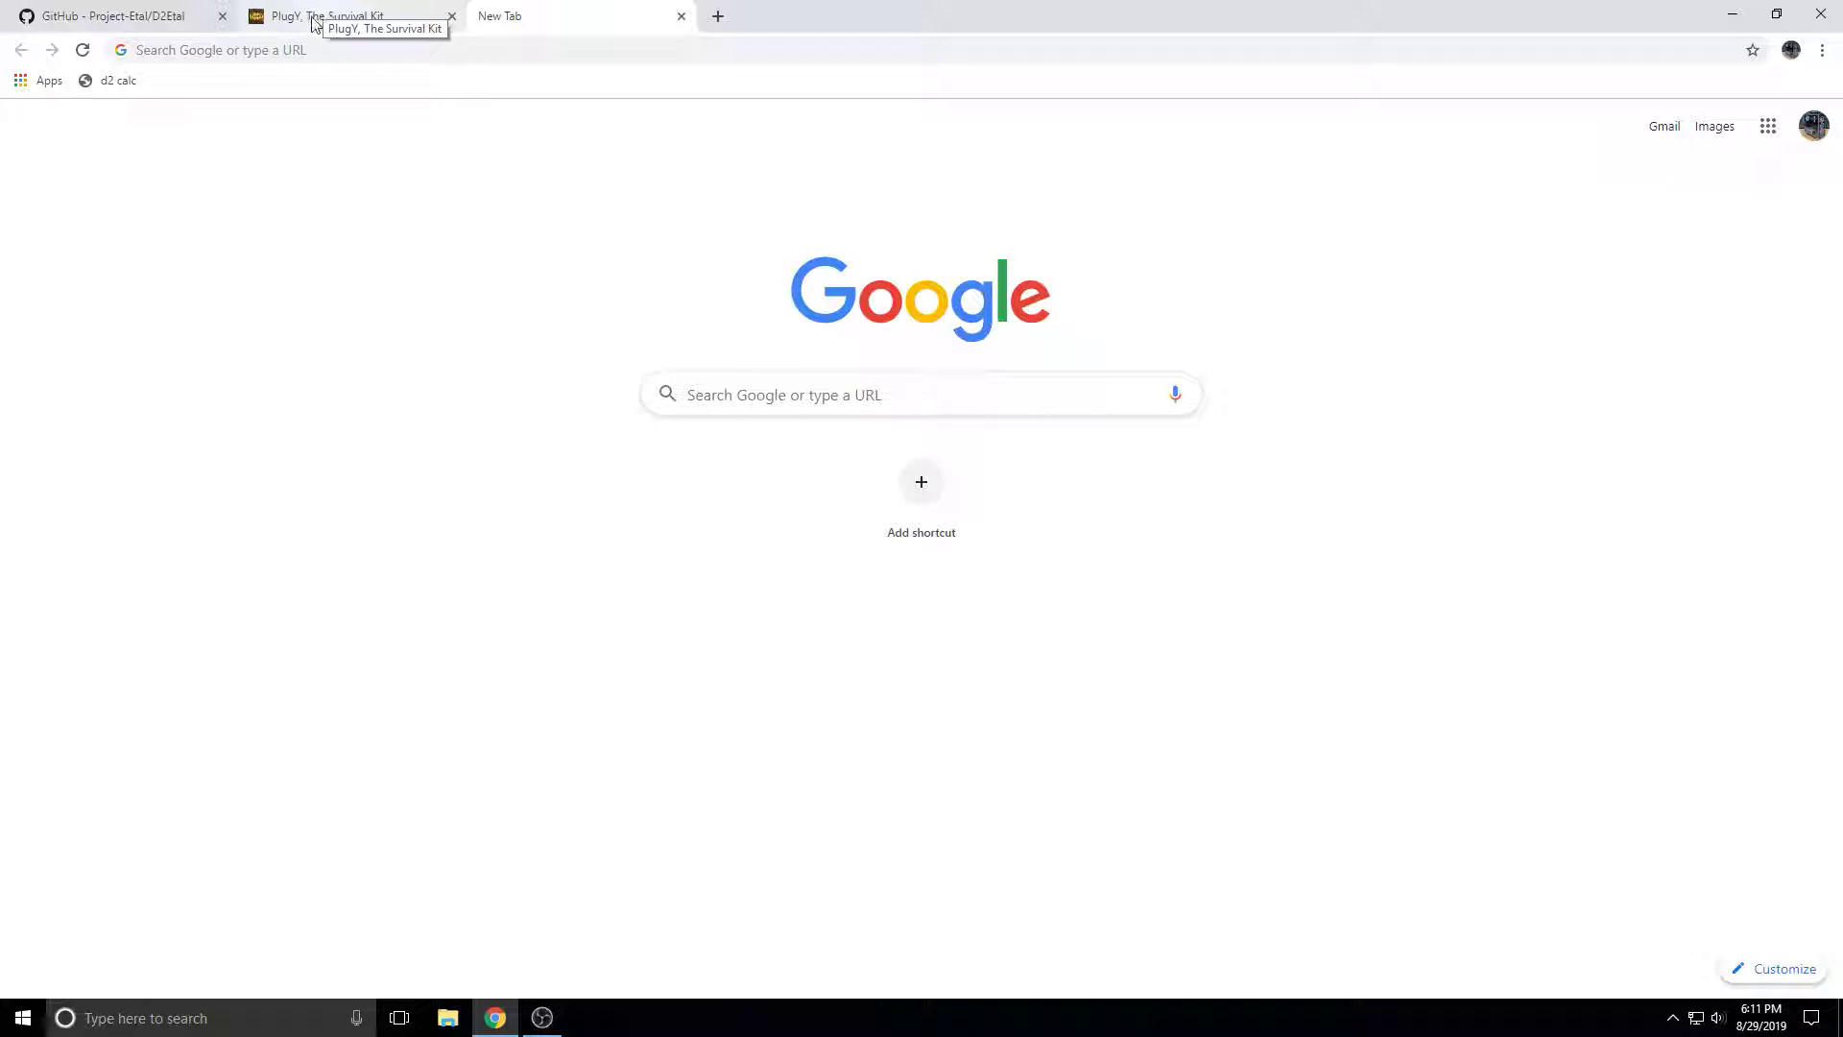
pyautogui.click(154, 16)
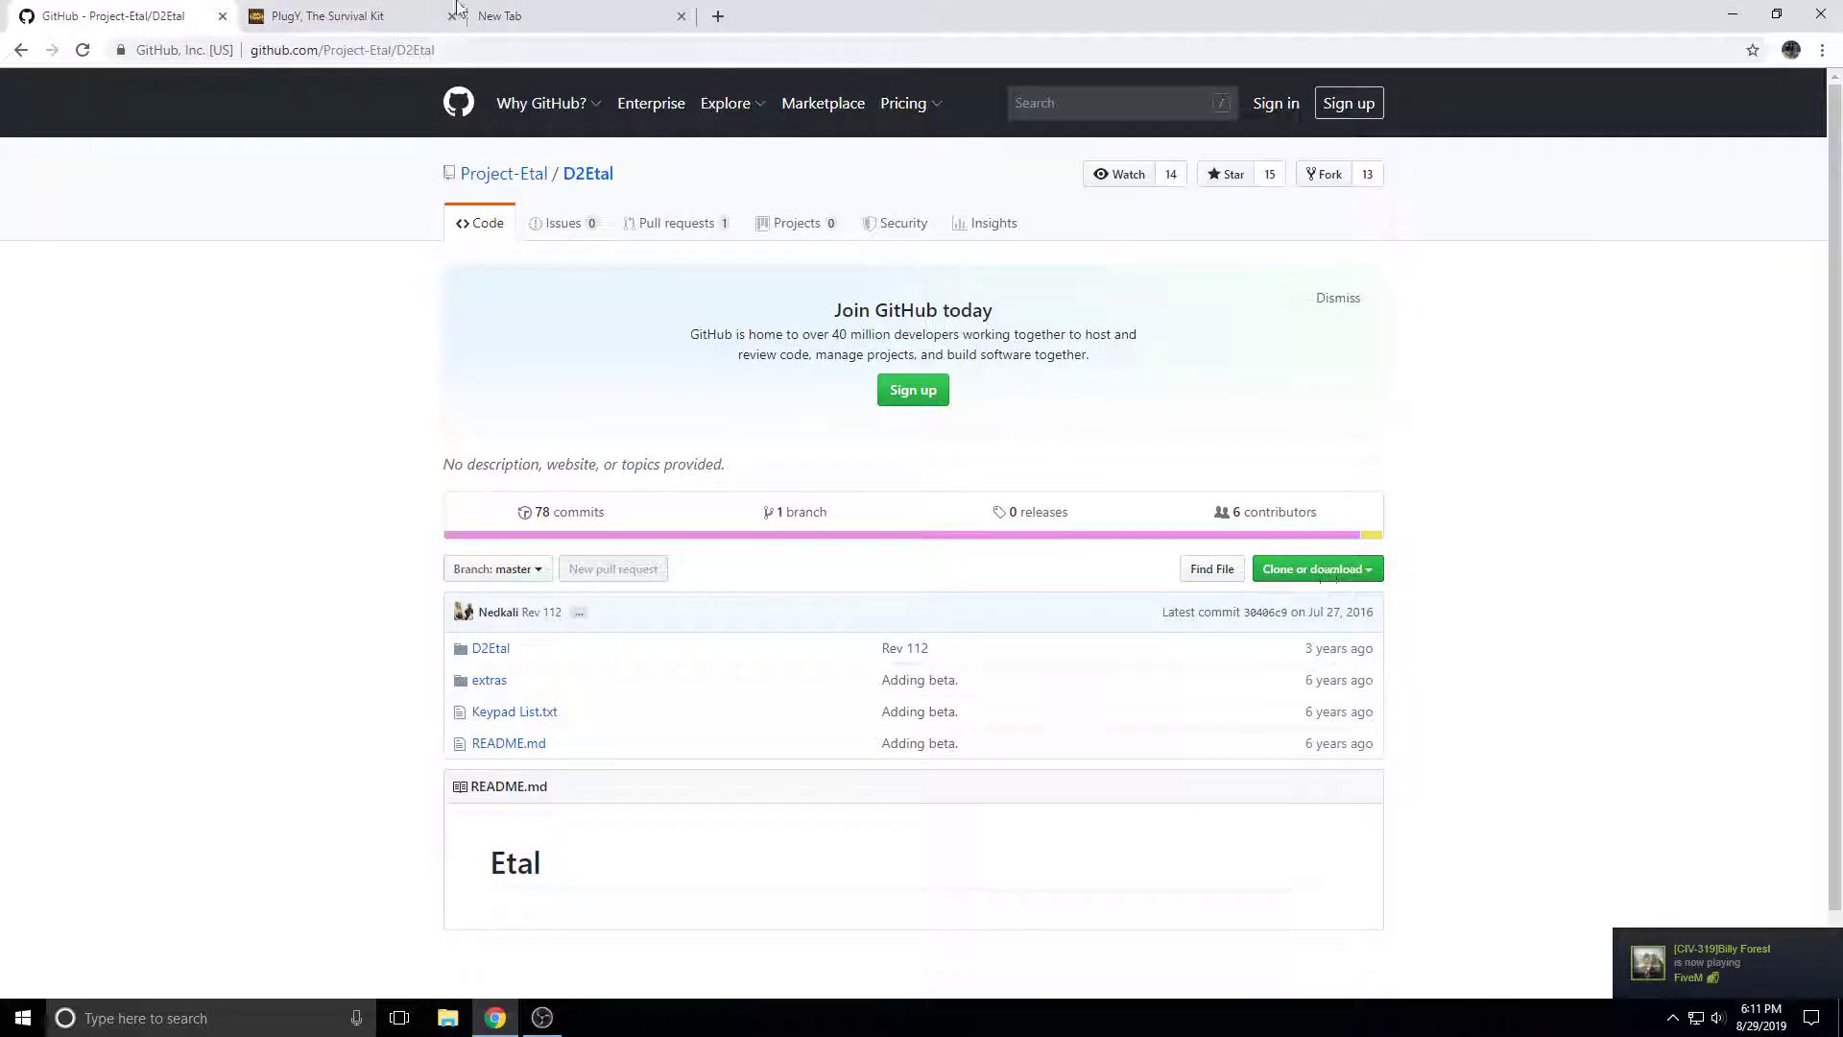
pyautogui.click(533, 19)
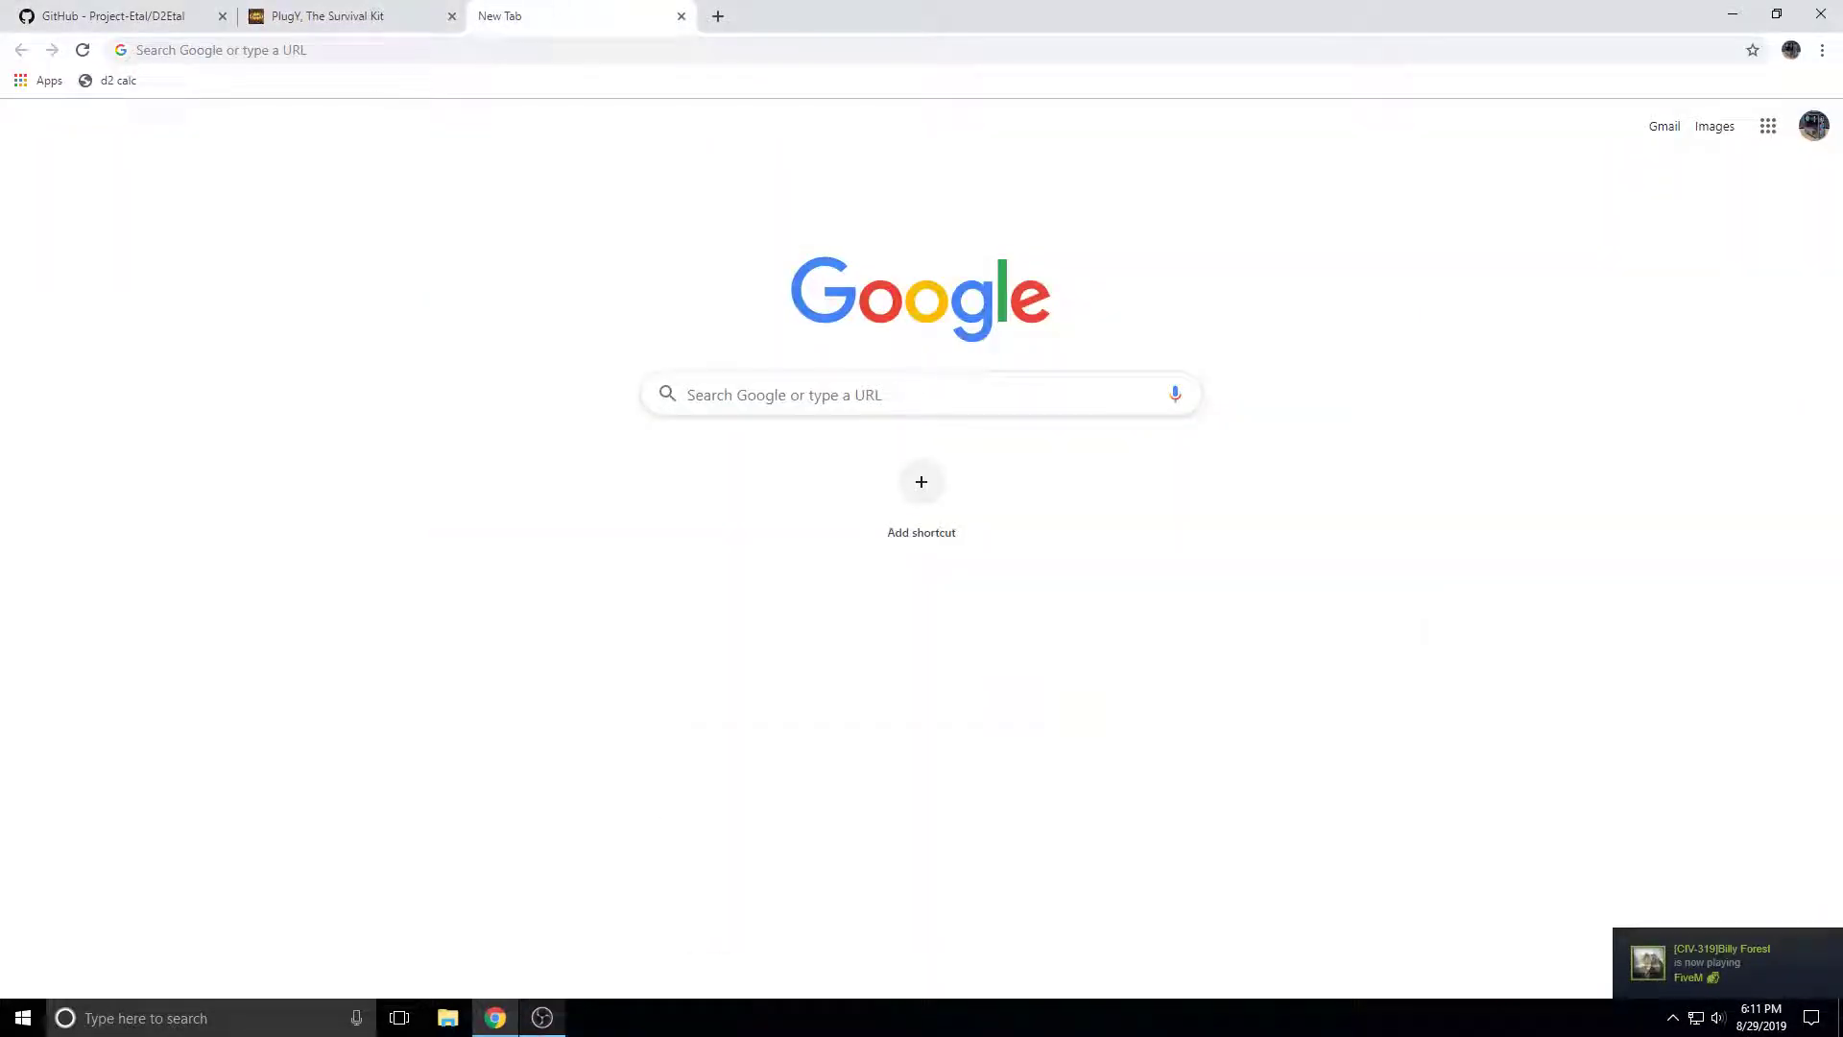
# Download the D2Etal repository from GitHub as a ZIP and save it as D2Etal-master on the USB20FD (H:) drive.
pyautogui.click(26, 11)
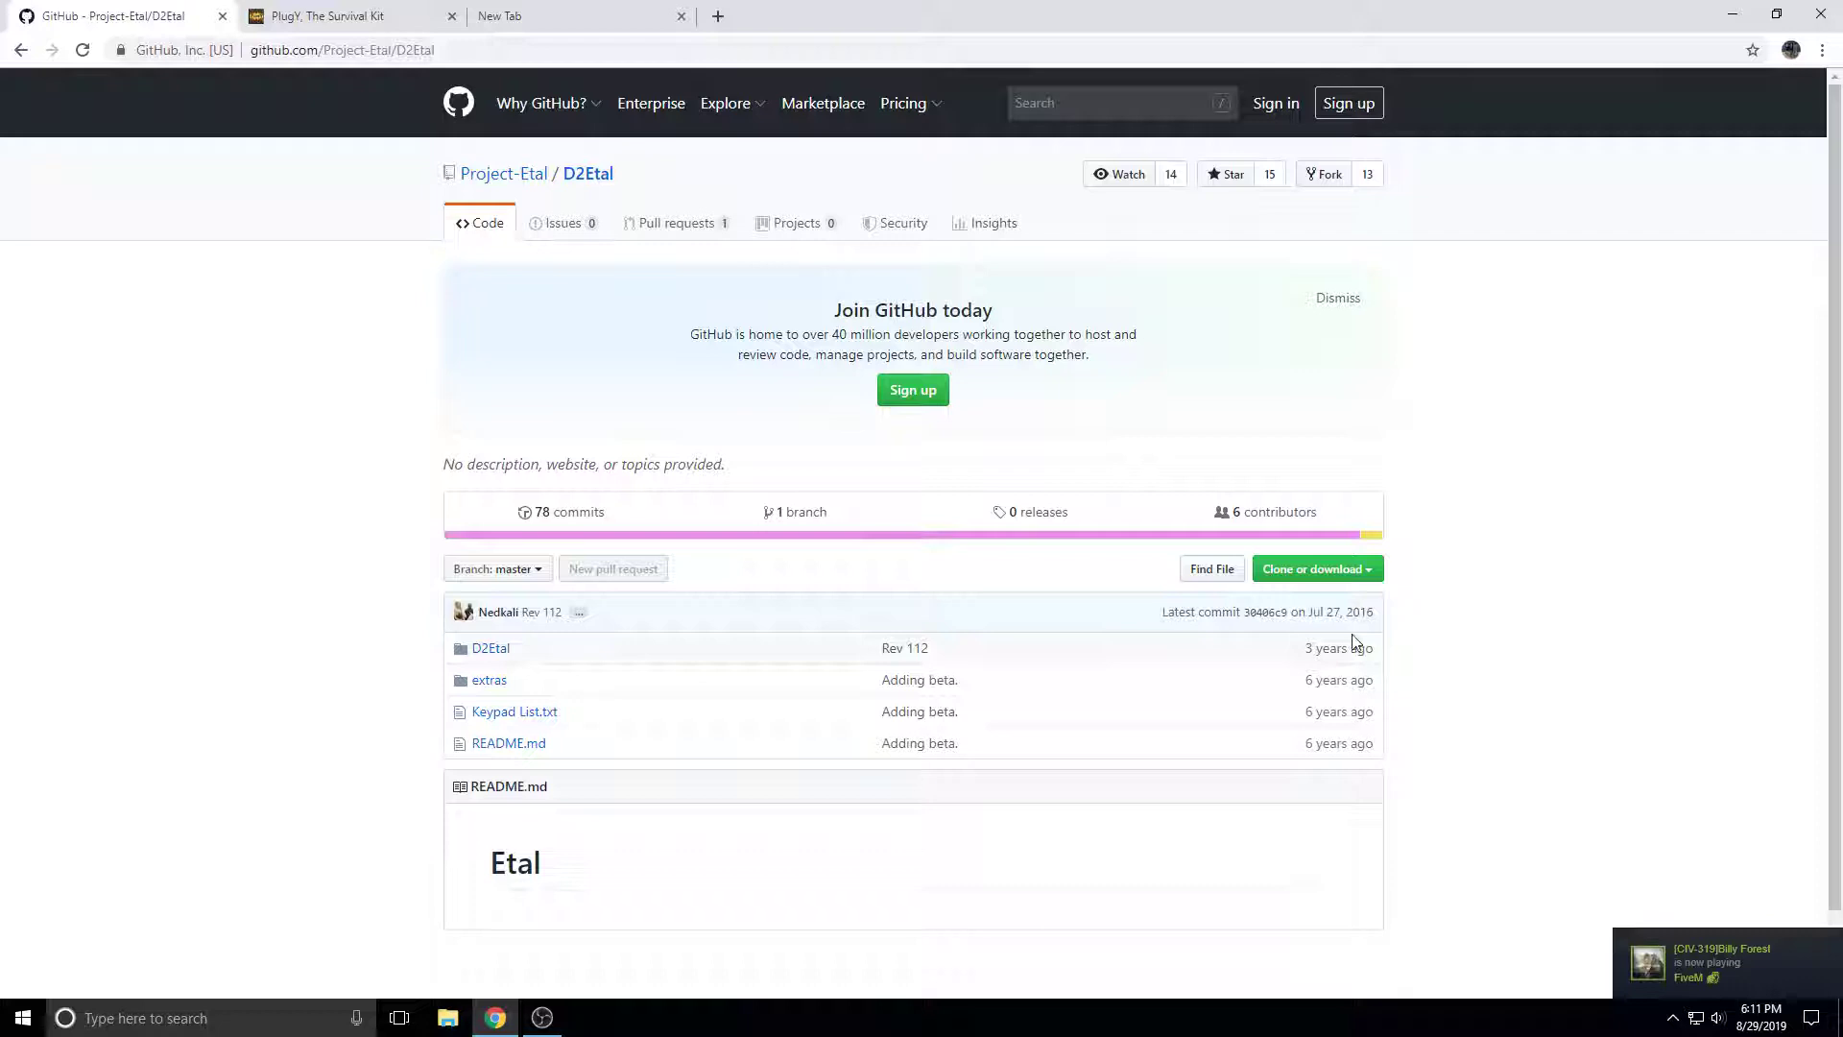
pyautogui.click(1346, 570)
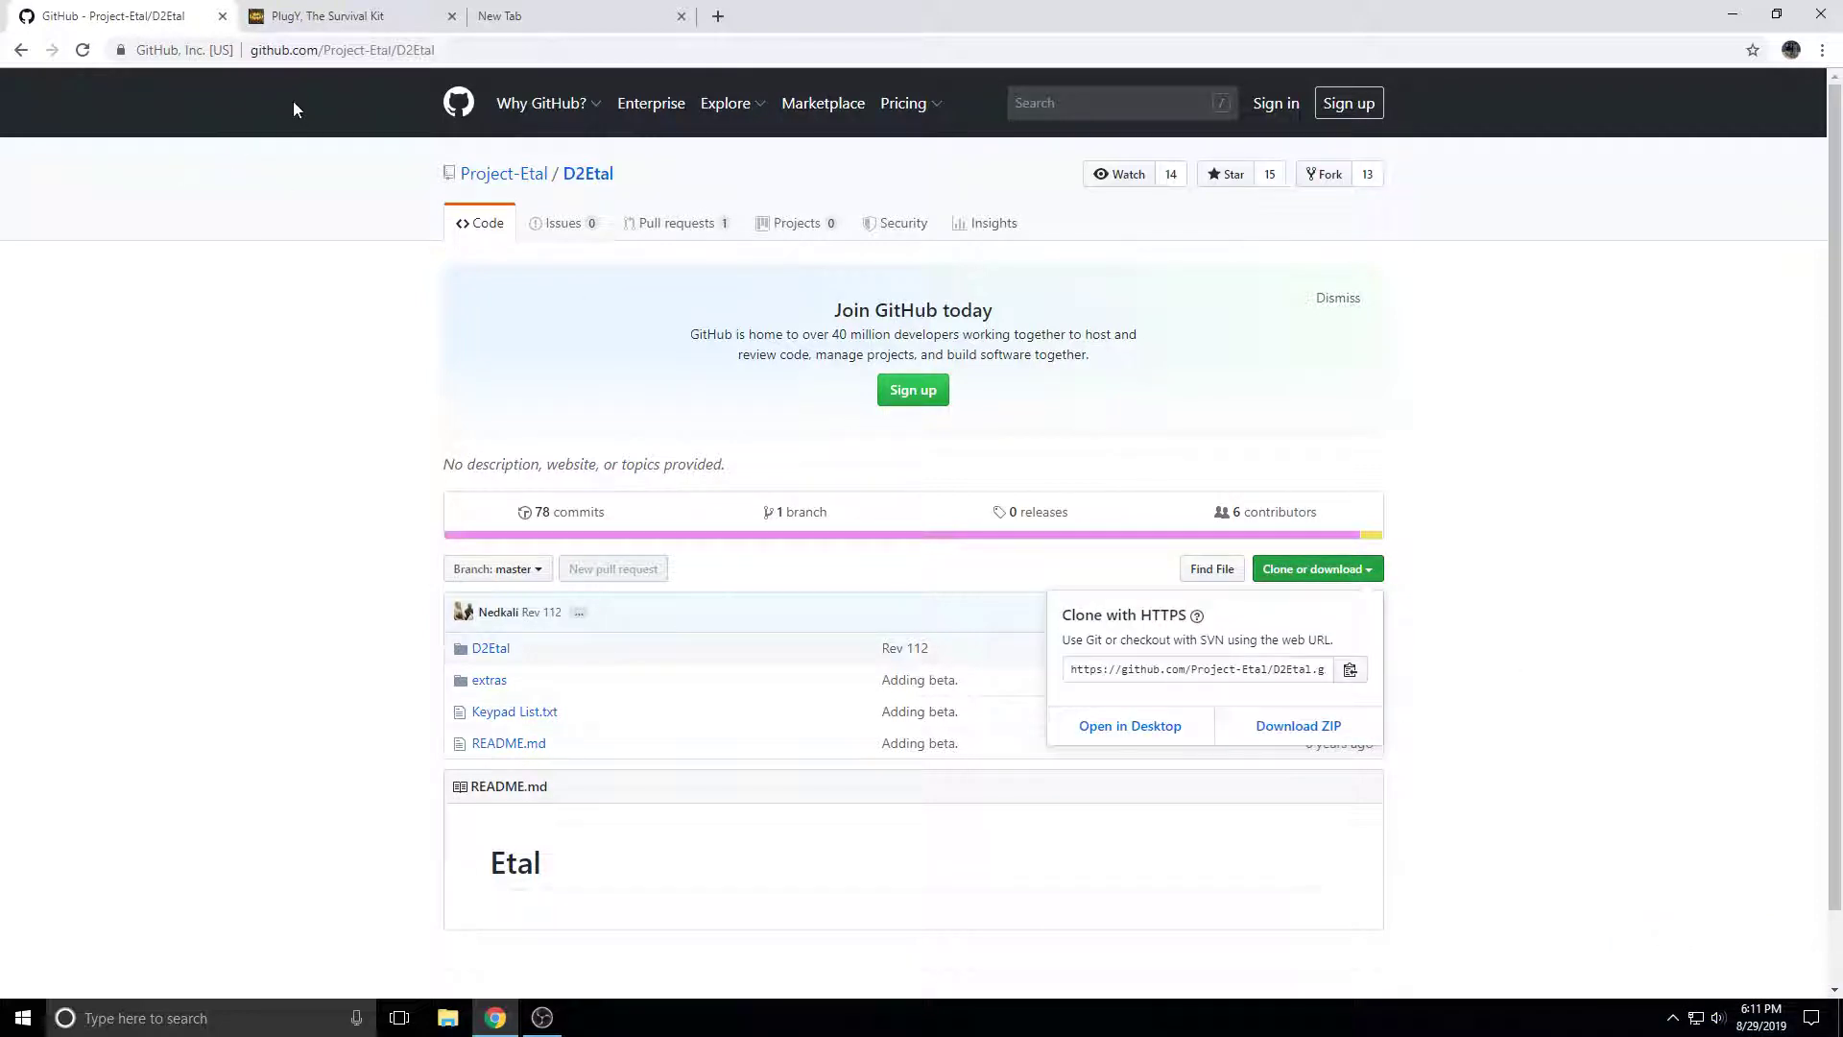
pyautogui.click(1285, 737)
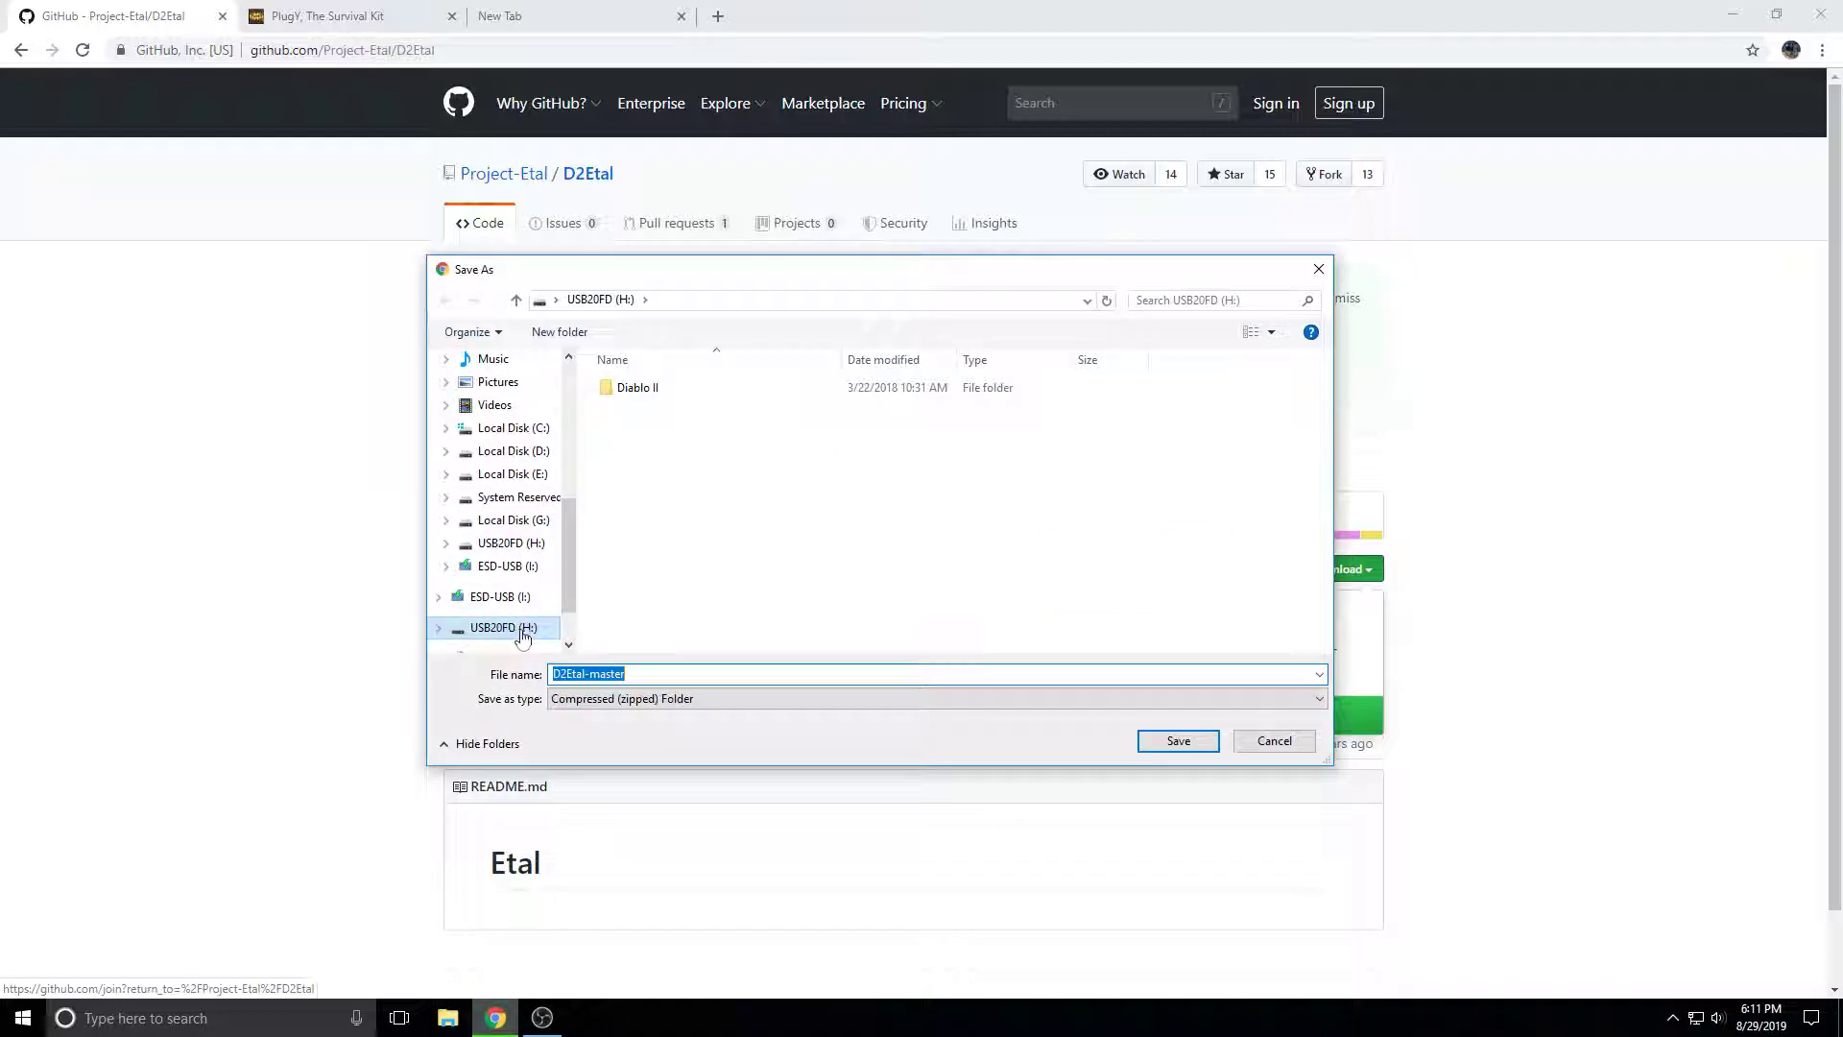
pyautogui.click(1178, 744)
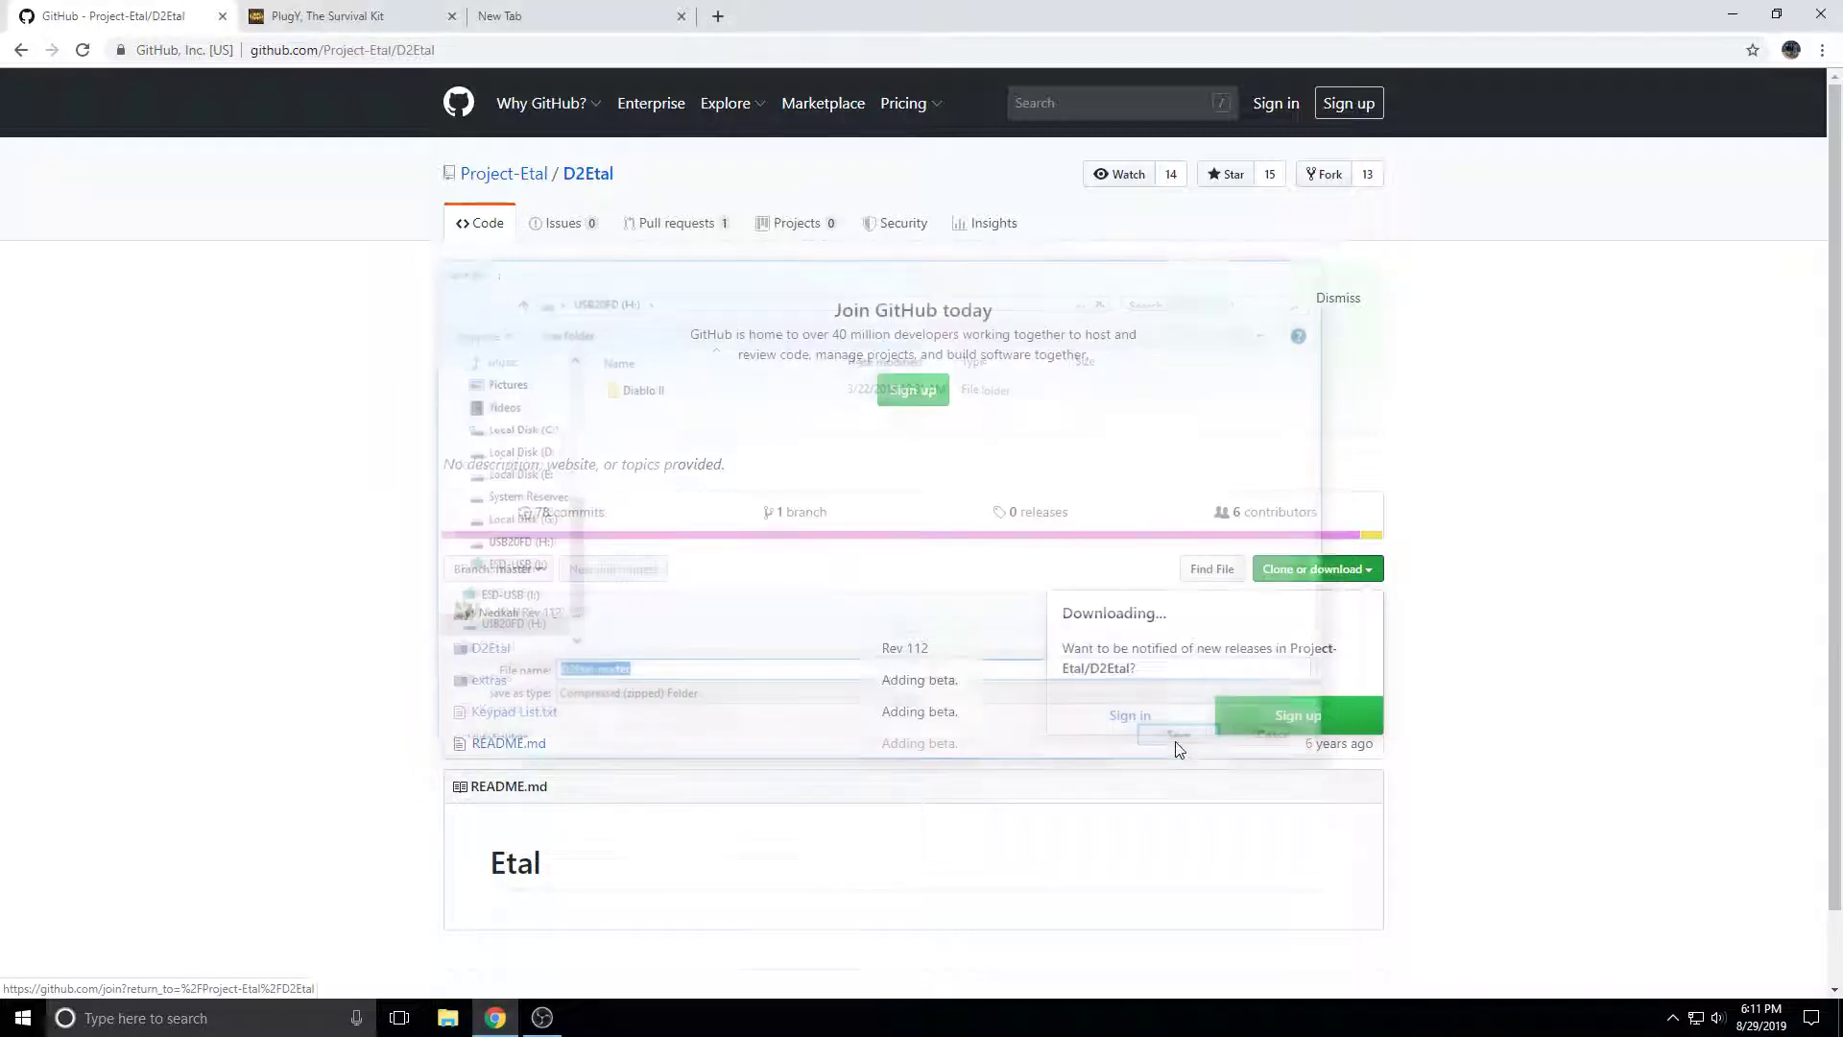
# Download the unzippable 1.13d LOD patch from the PlugY site and save it as LODPatch_113d on the USB20FD (H:) drive.
pyautogui.click(322, 8)
pyautogui.scroll(-15, 207, 748)
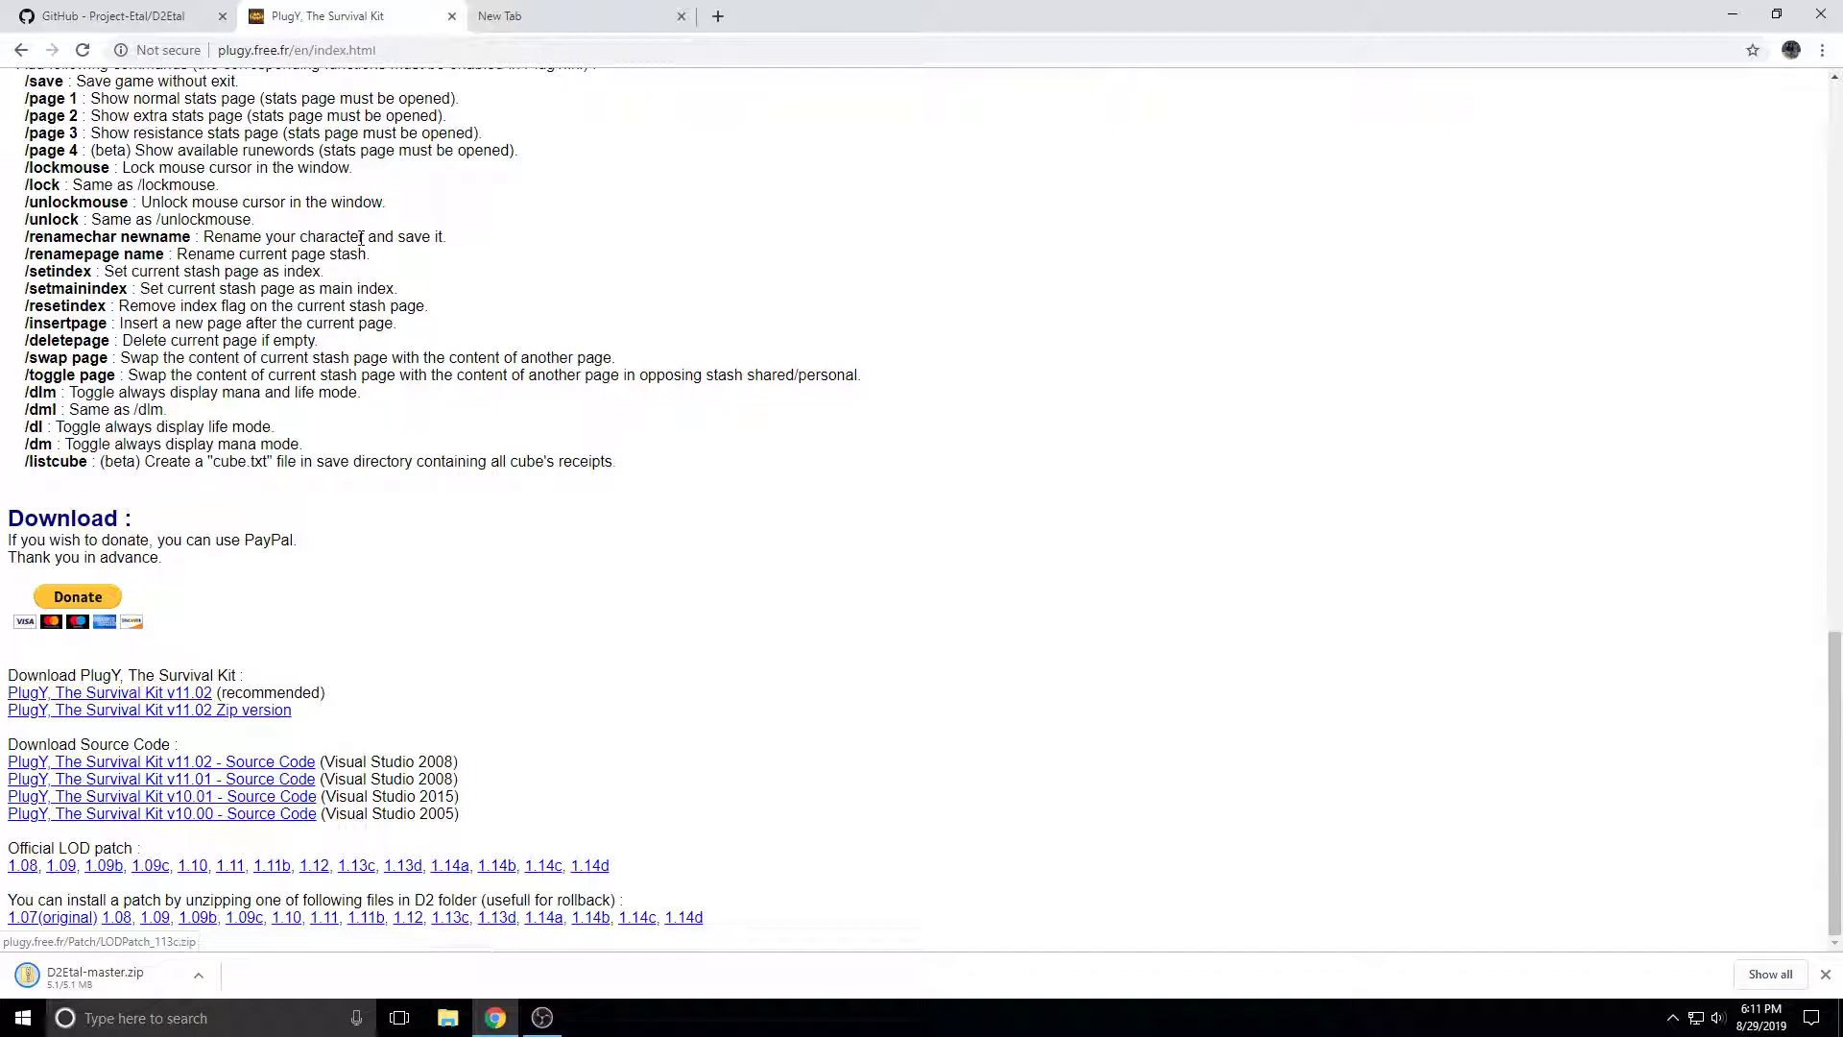
pyautogui.scroll(3, 360, 238)
pyautogui.scroll(15, 679, 595)
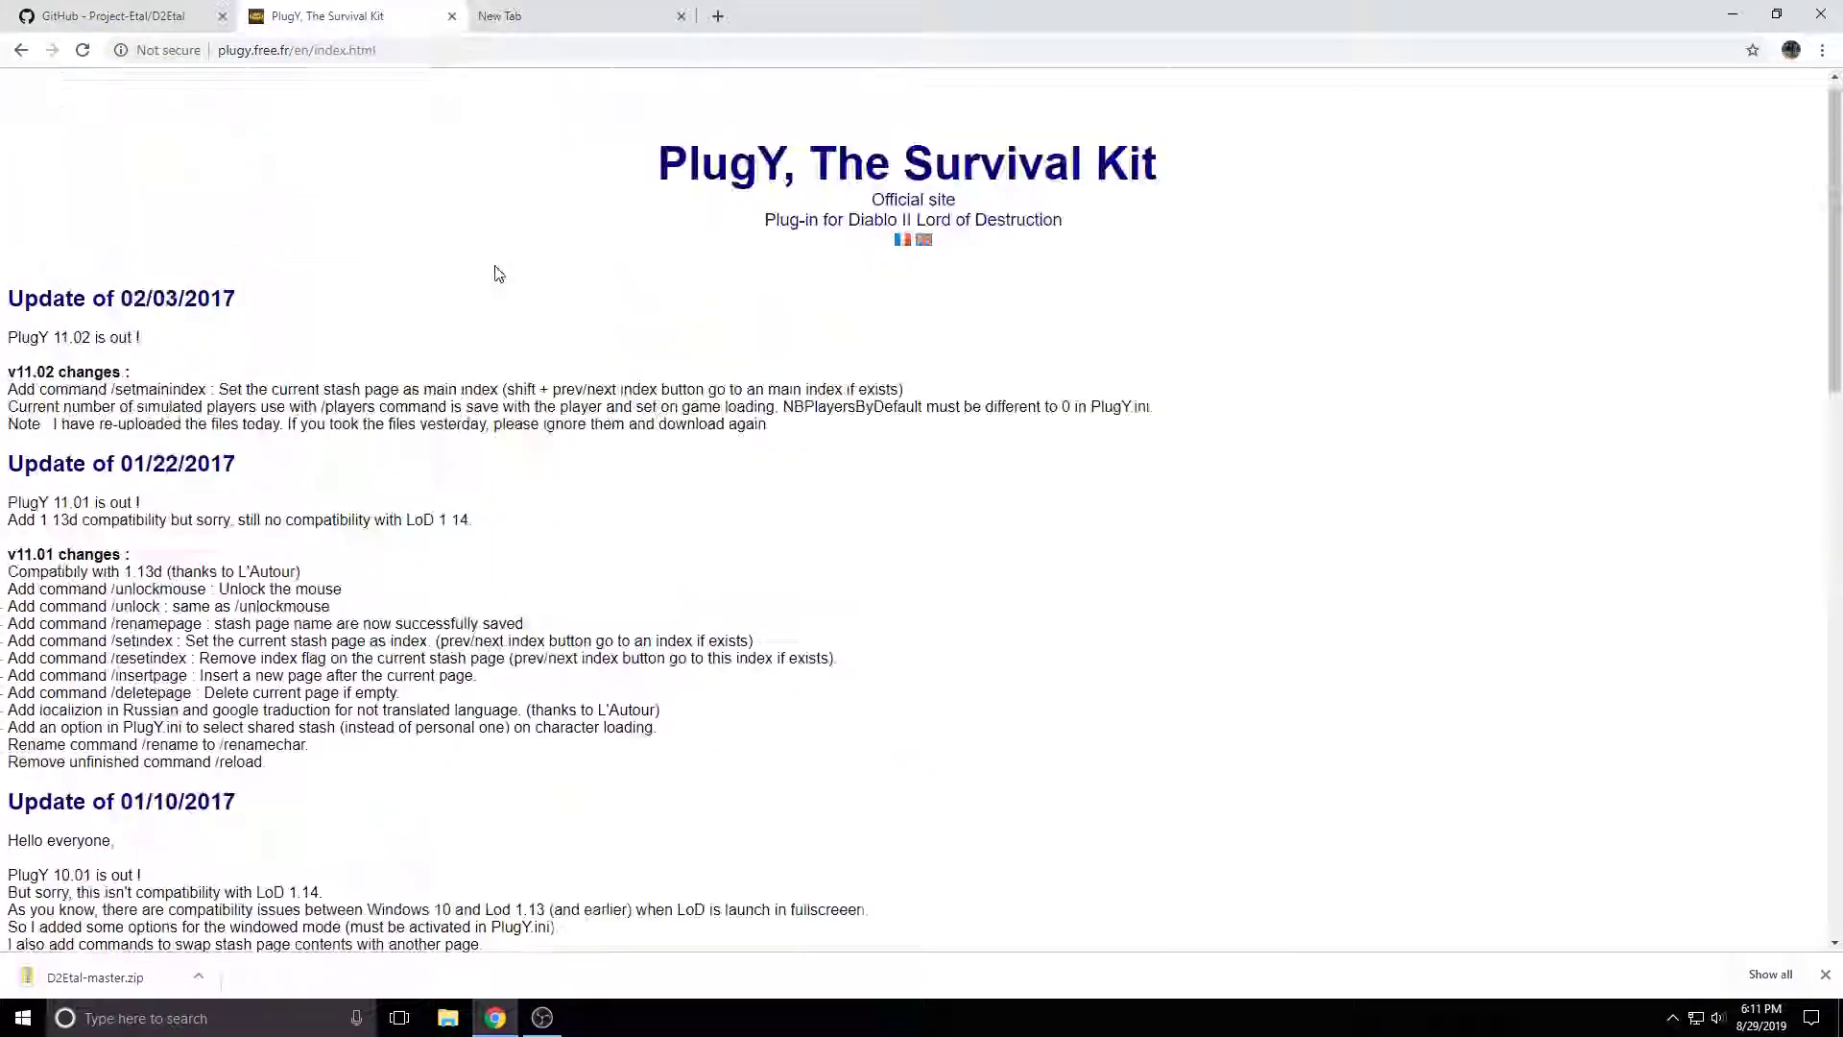
pyautogui.scroll(-14, 494, 276)
pyautogui.scroll(-3, 223, 630)
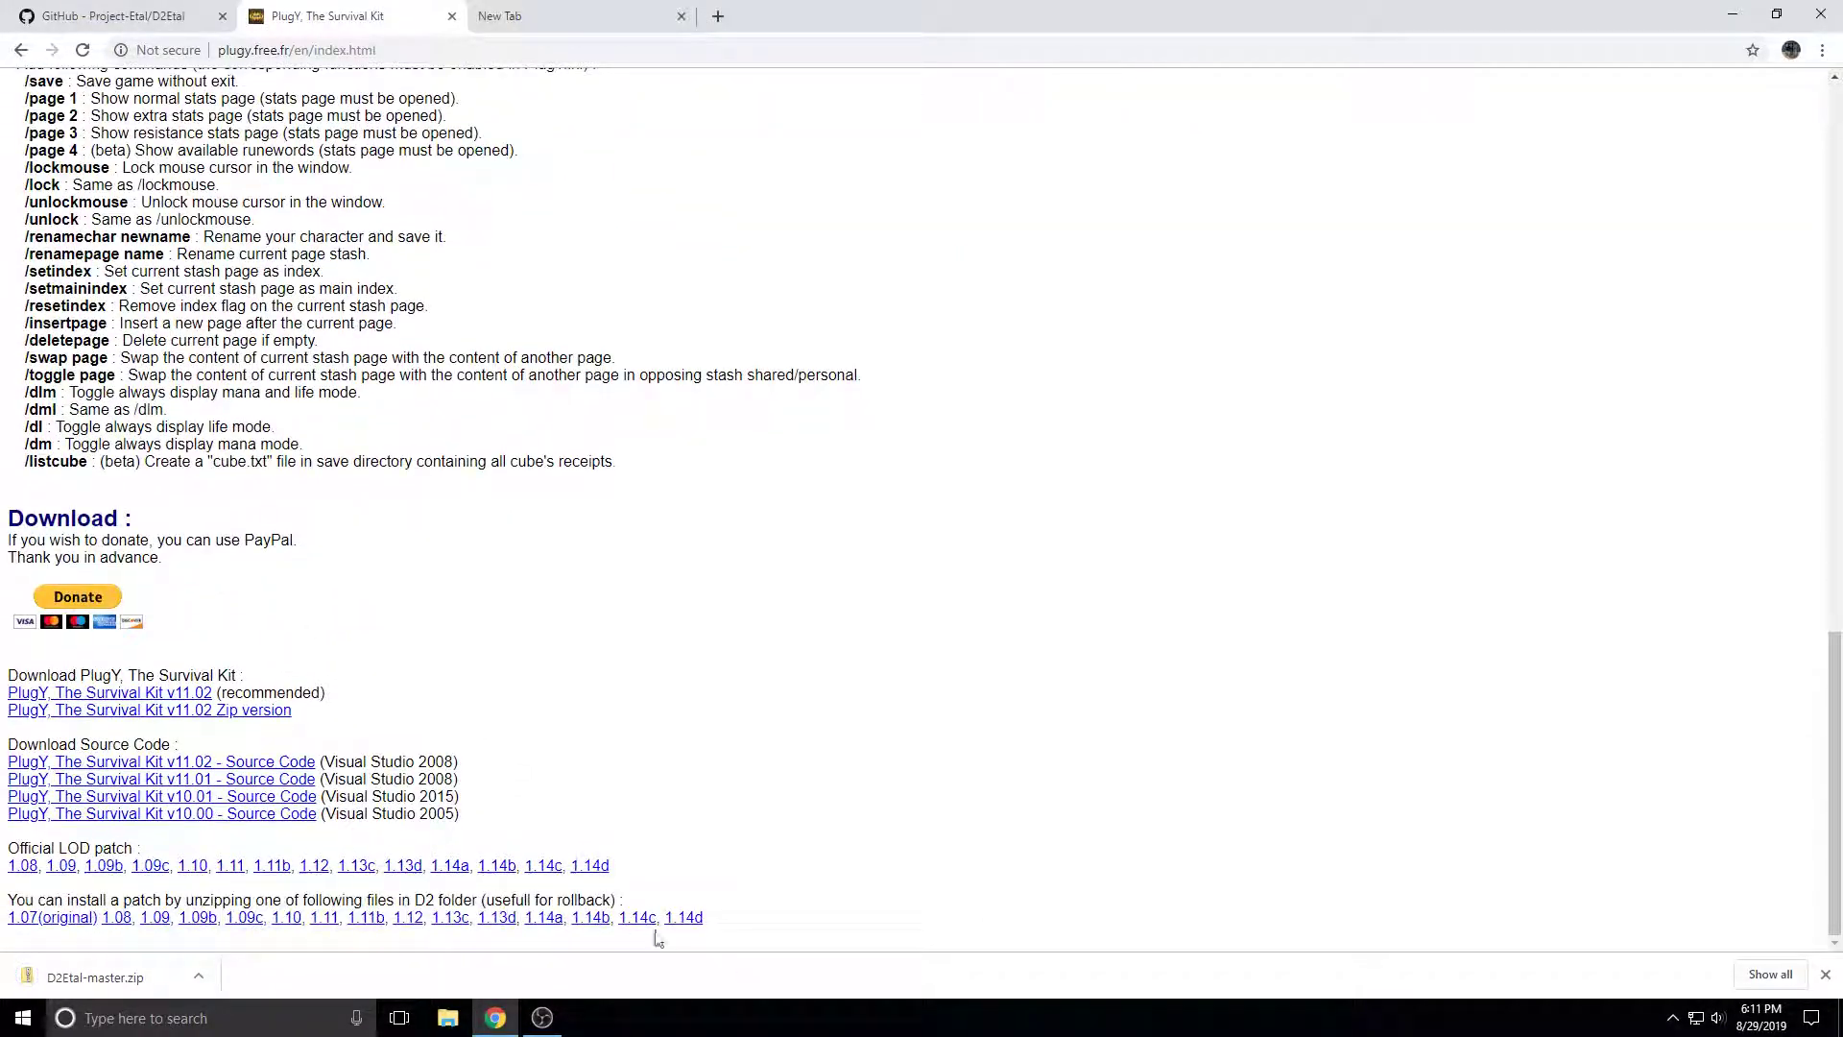
pyautogui.click(497, 919)
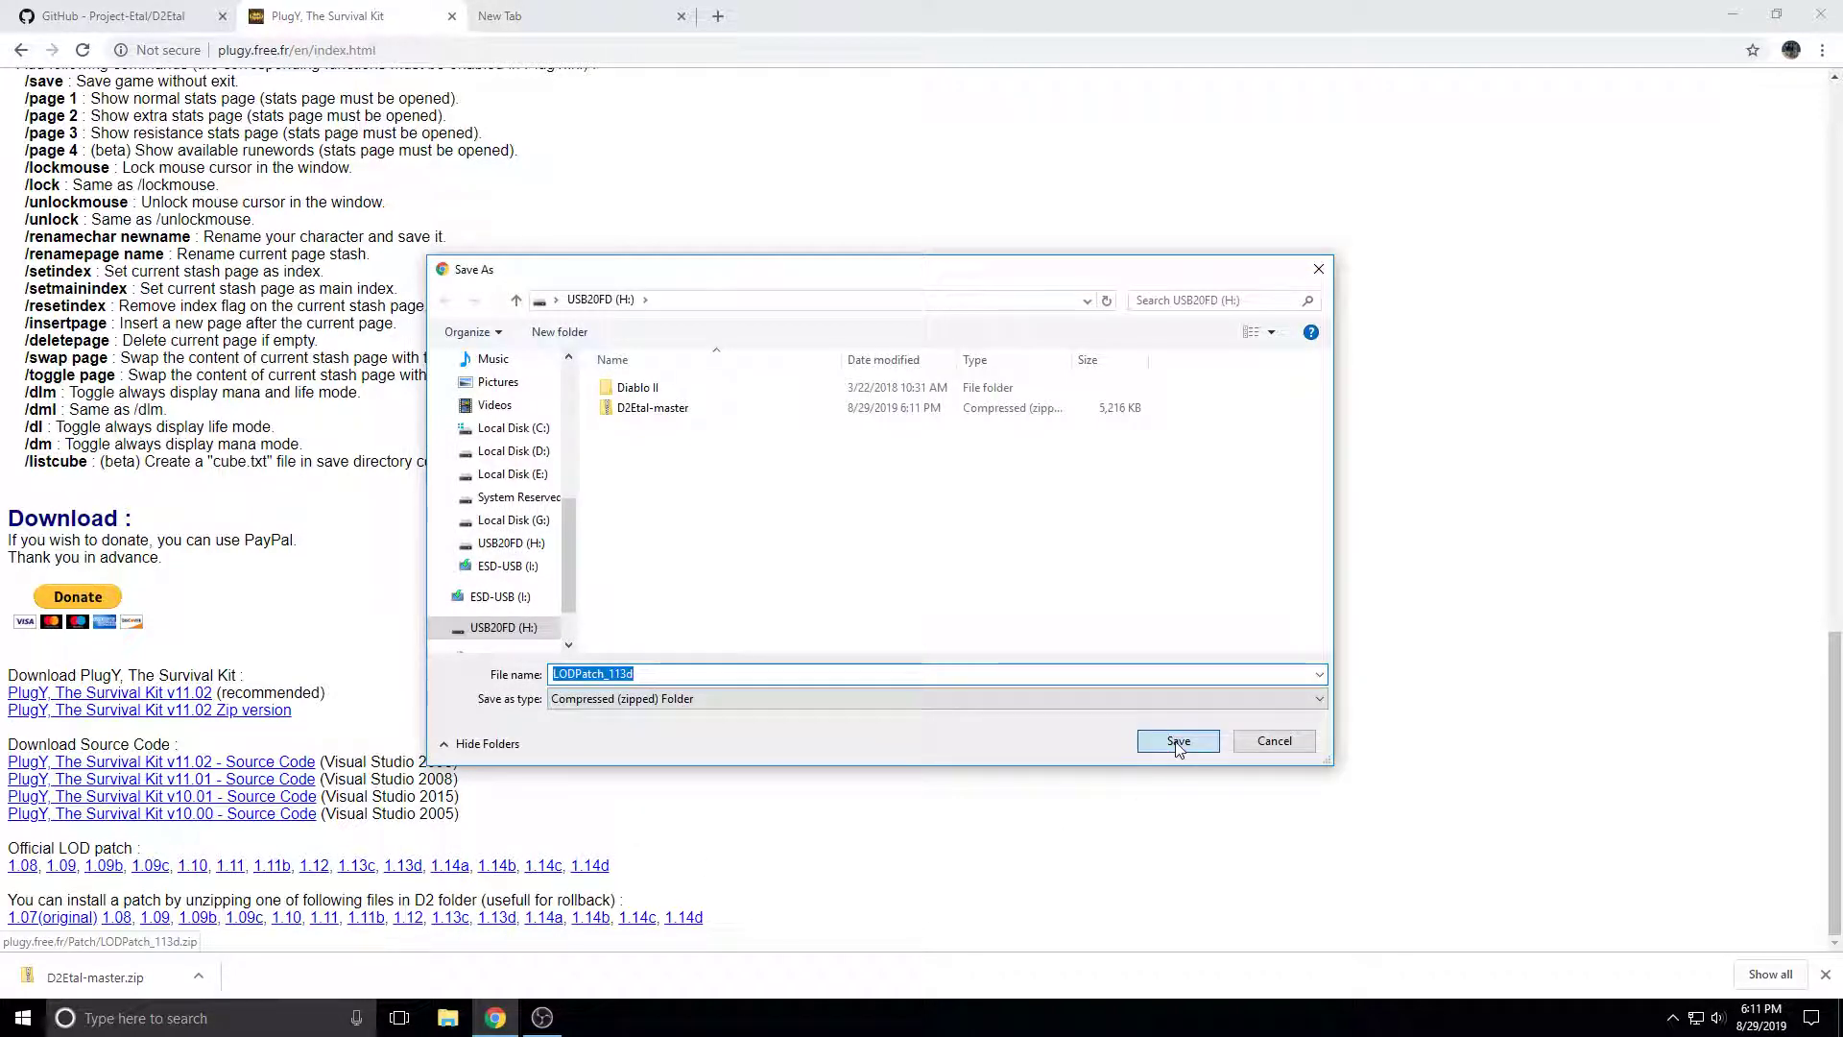
pyautogui.press('Return')
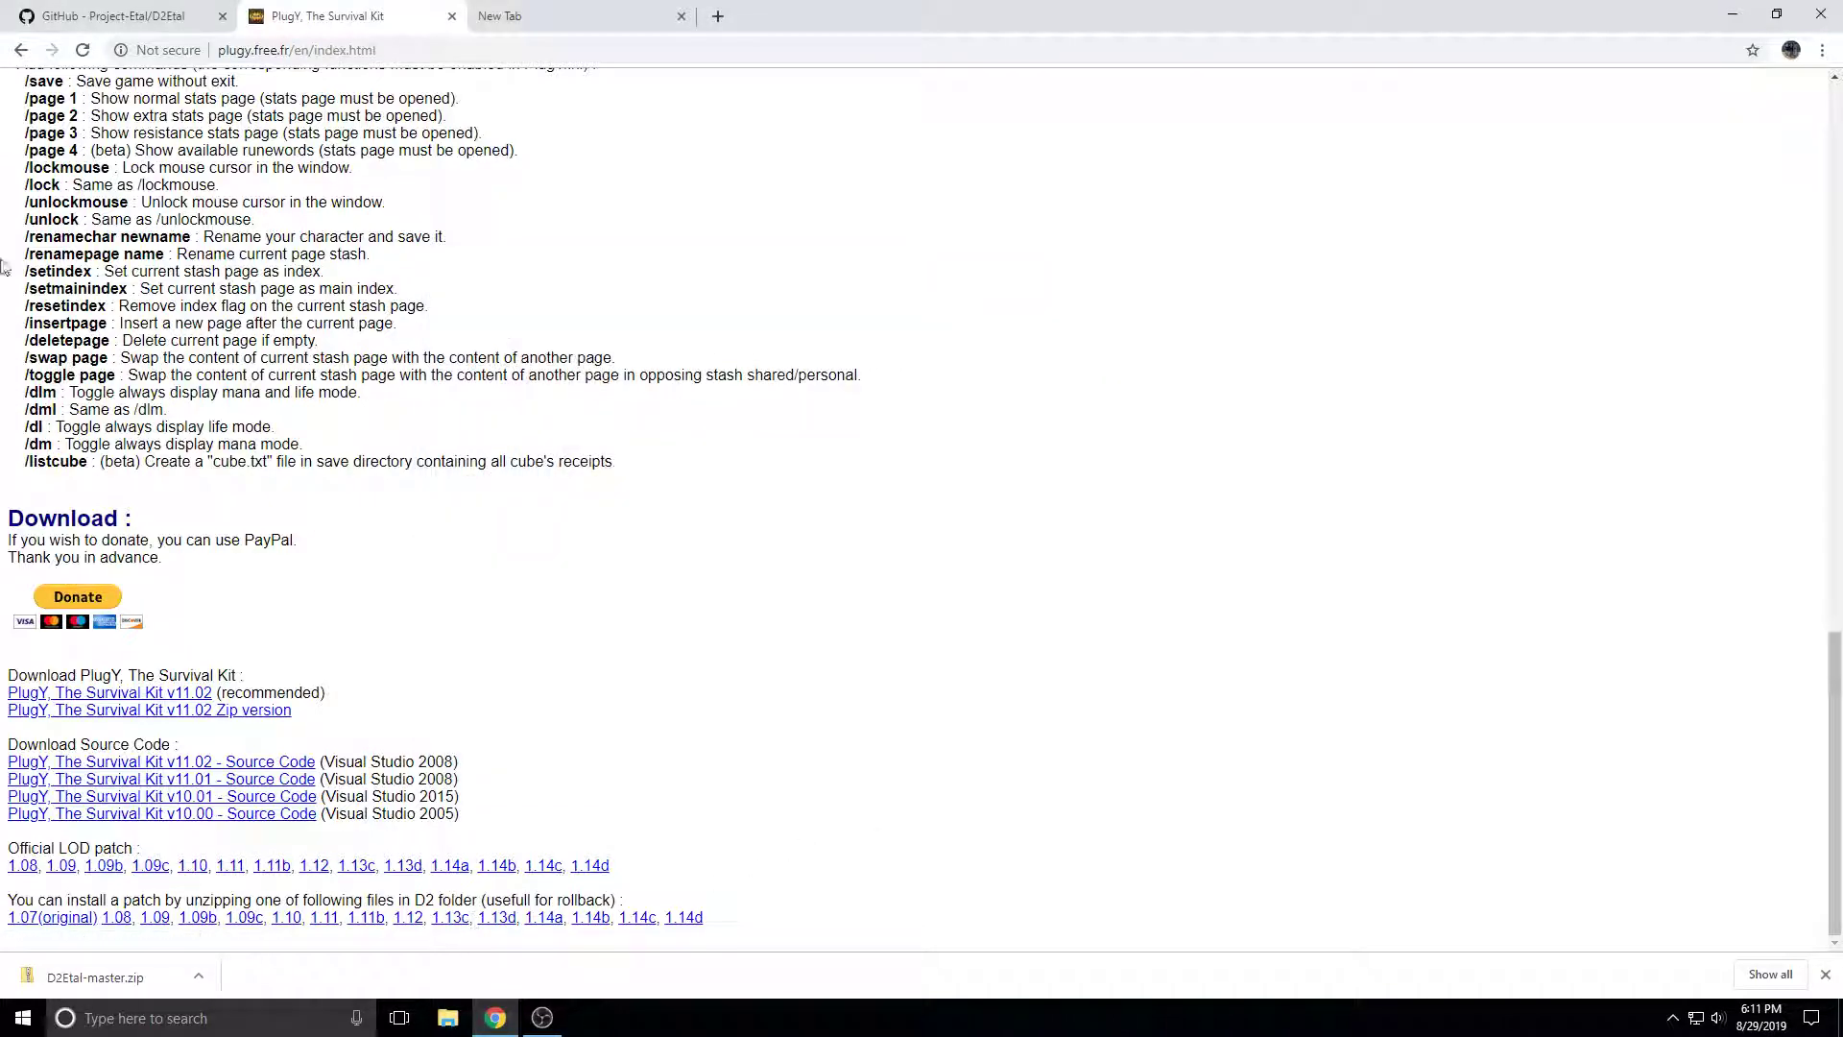
# Extract the D2Etal-master archive directly to the root of the USB drive, H:\.
pyautogui.scroll(10, 219, 269)
pyautogui.scroll(7, 219, 269)
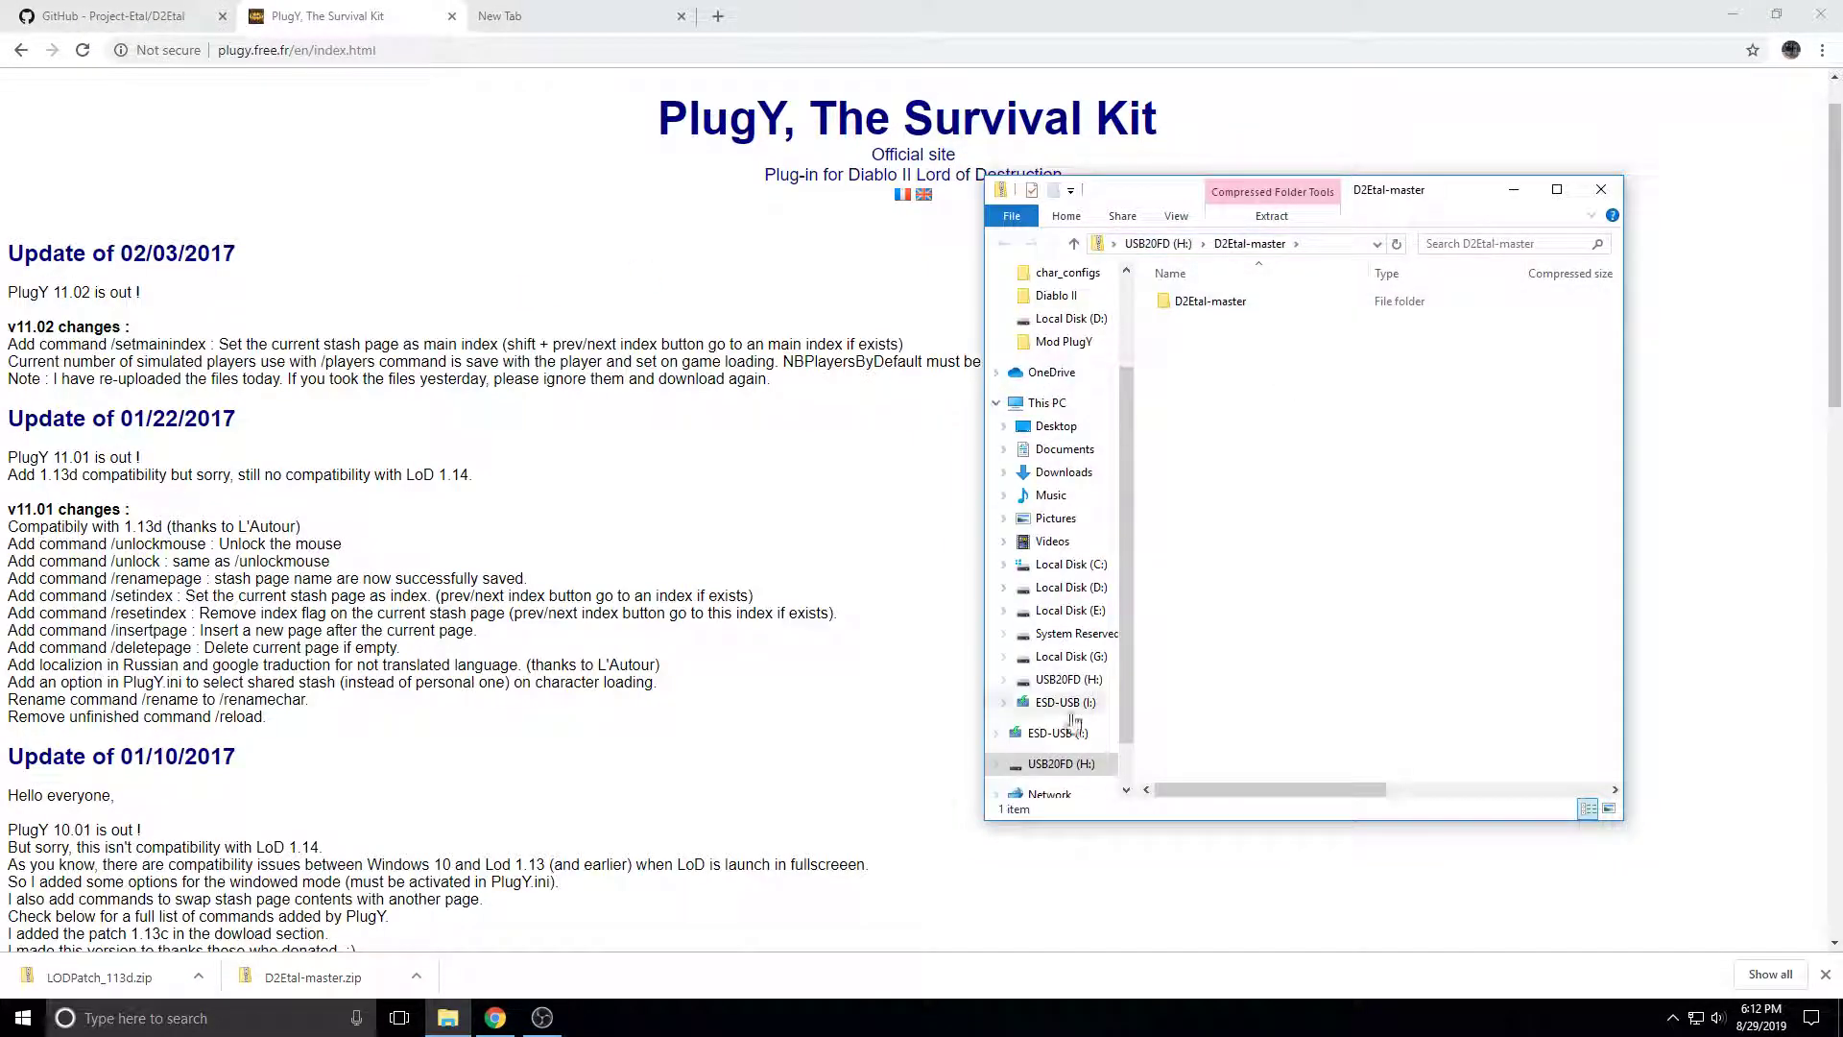
pyautogui.click(1056, 763)
pyautogui.rightClick(1220, 325)
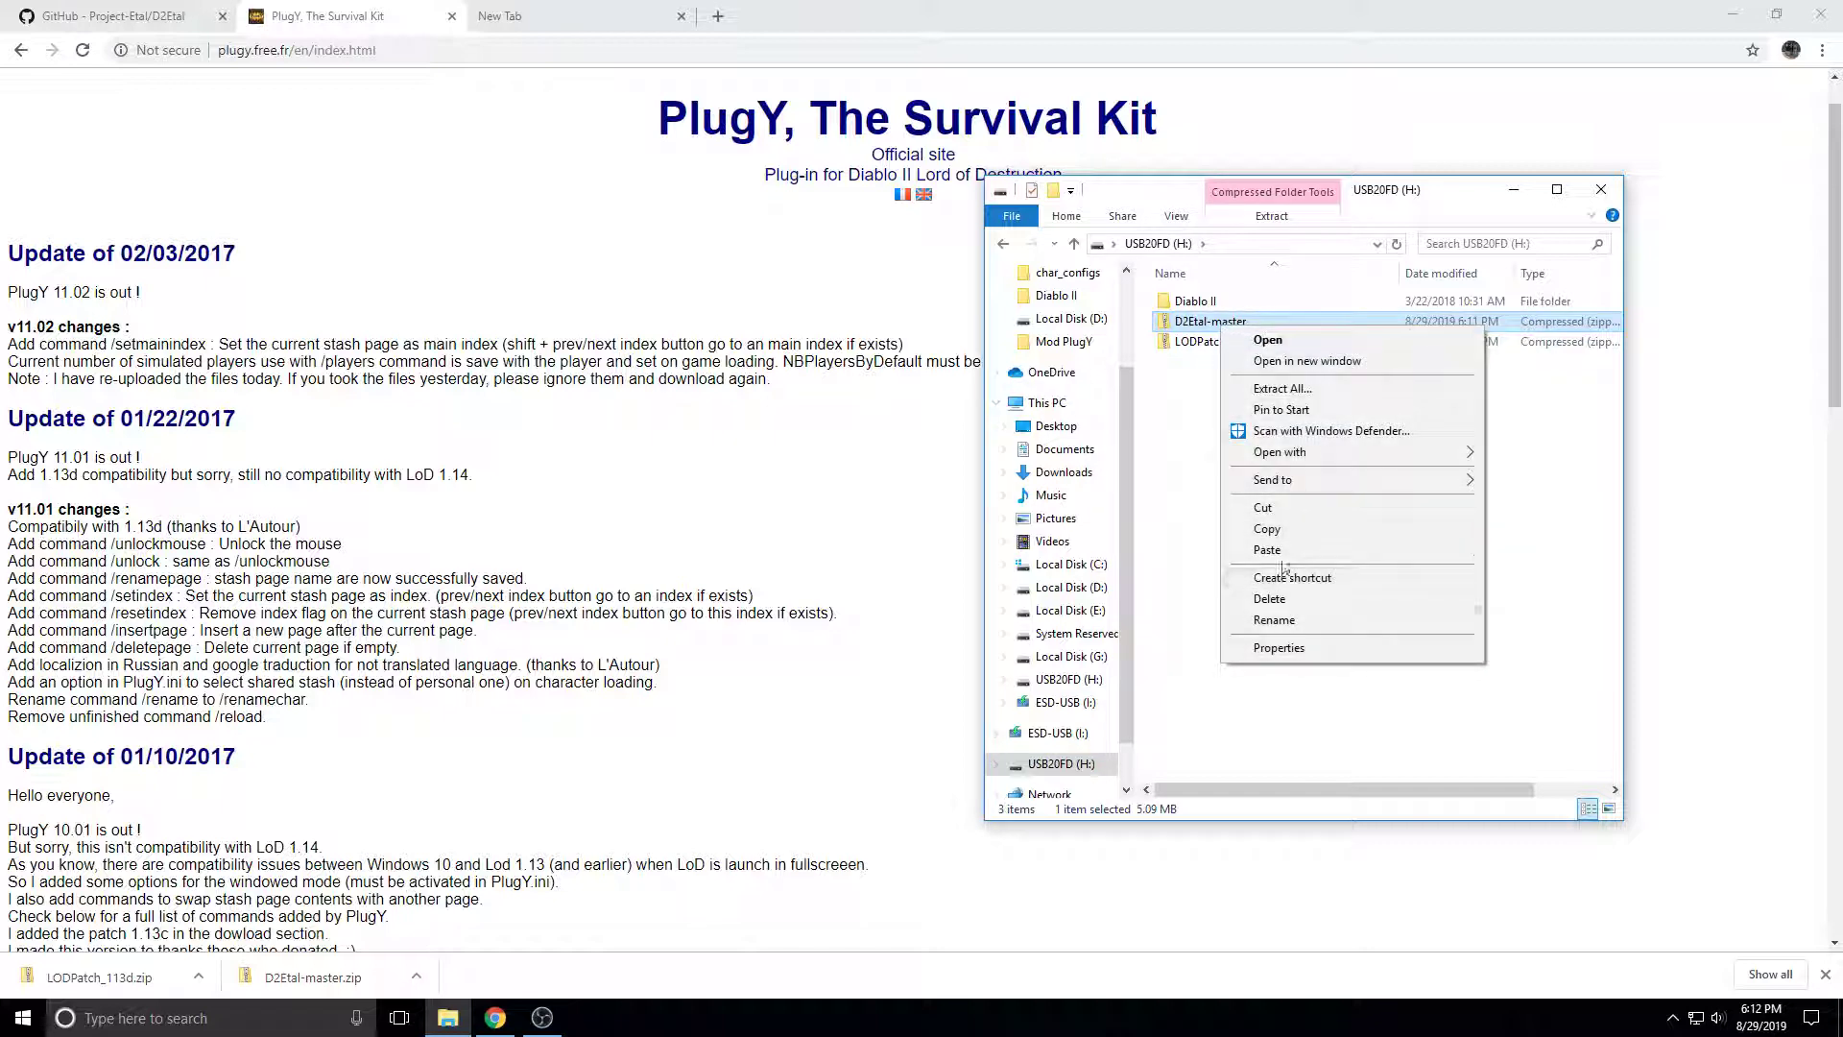
pyautogui.click(1282, 388)
pyautogui.moveTo(901, 432); pyautogui.dragTo(755, 432)
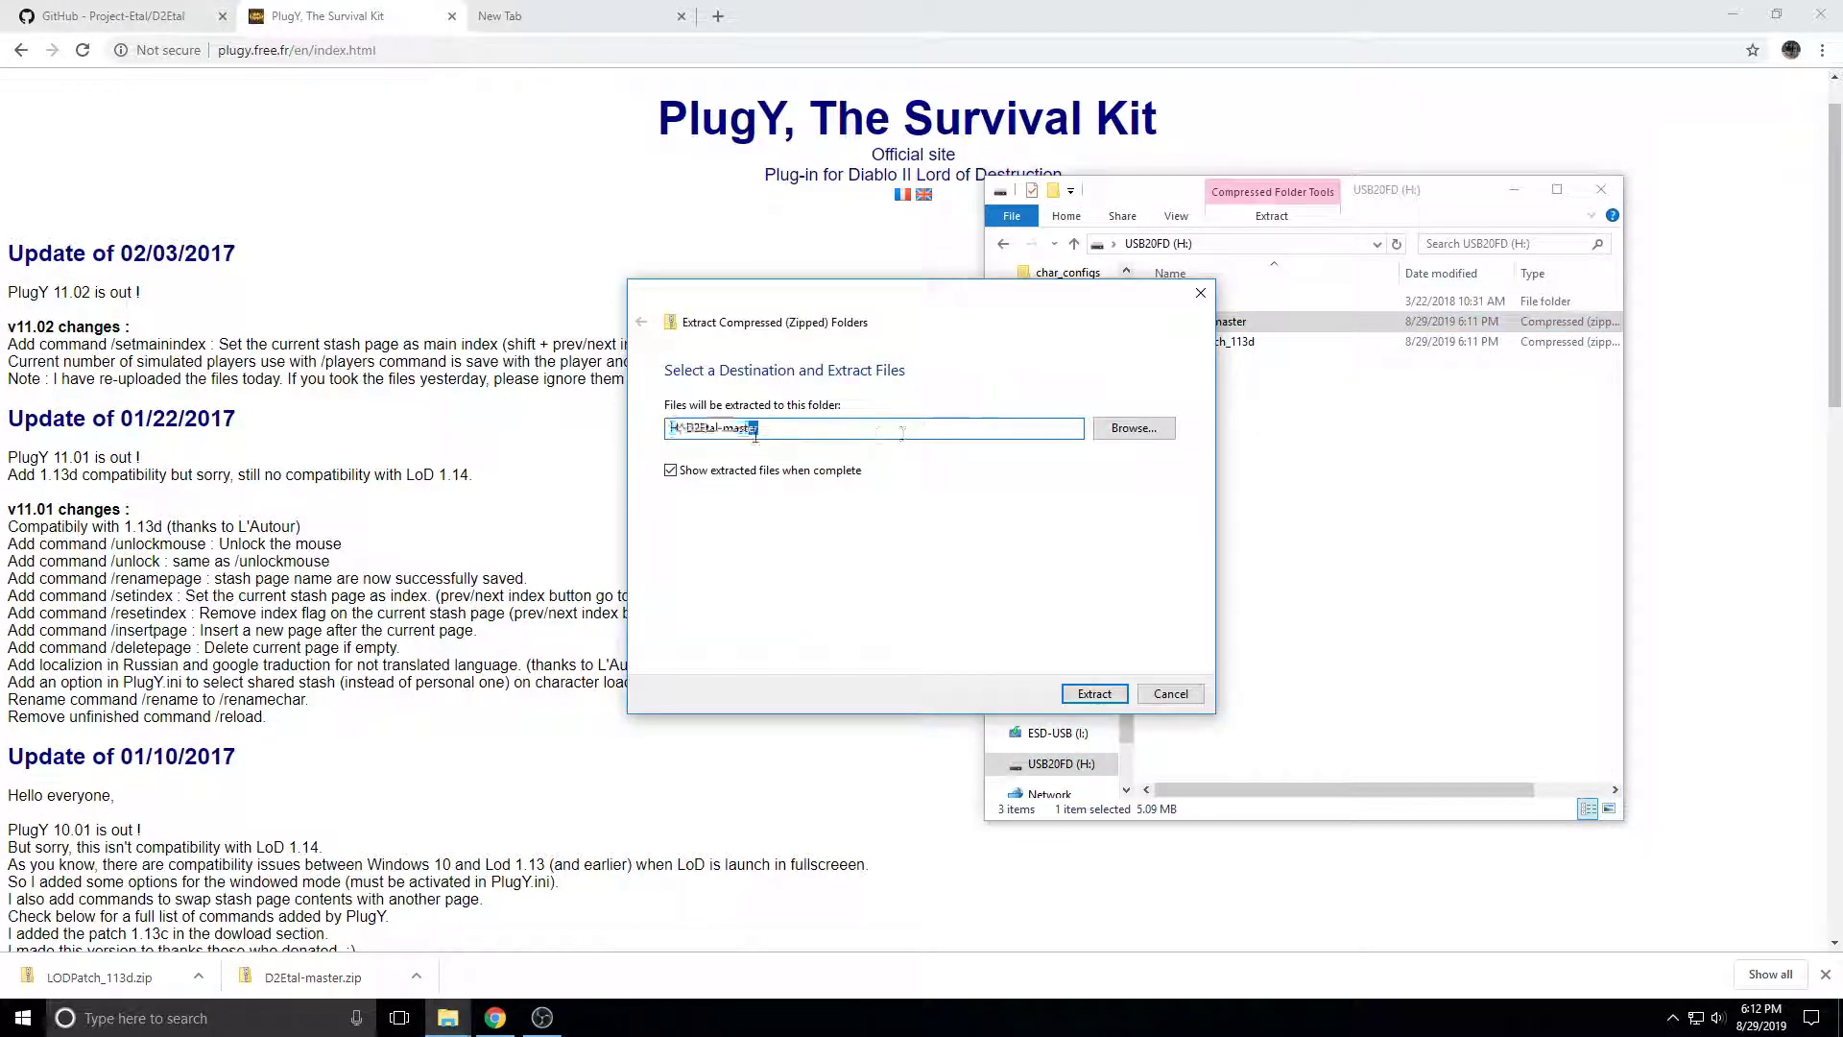
pyautogui.press('BackSpace')
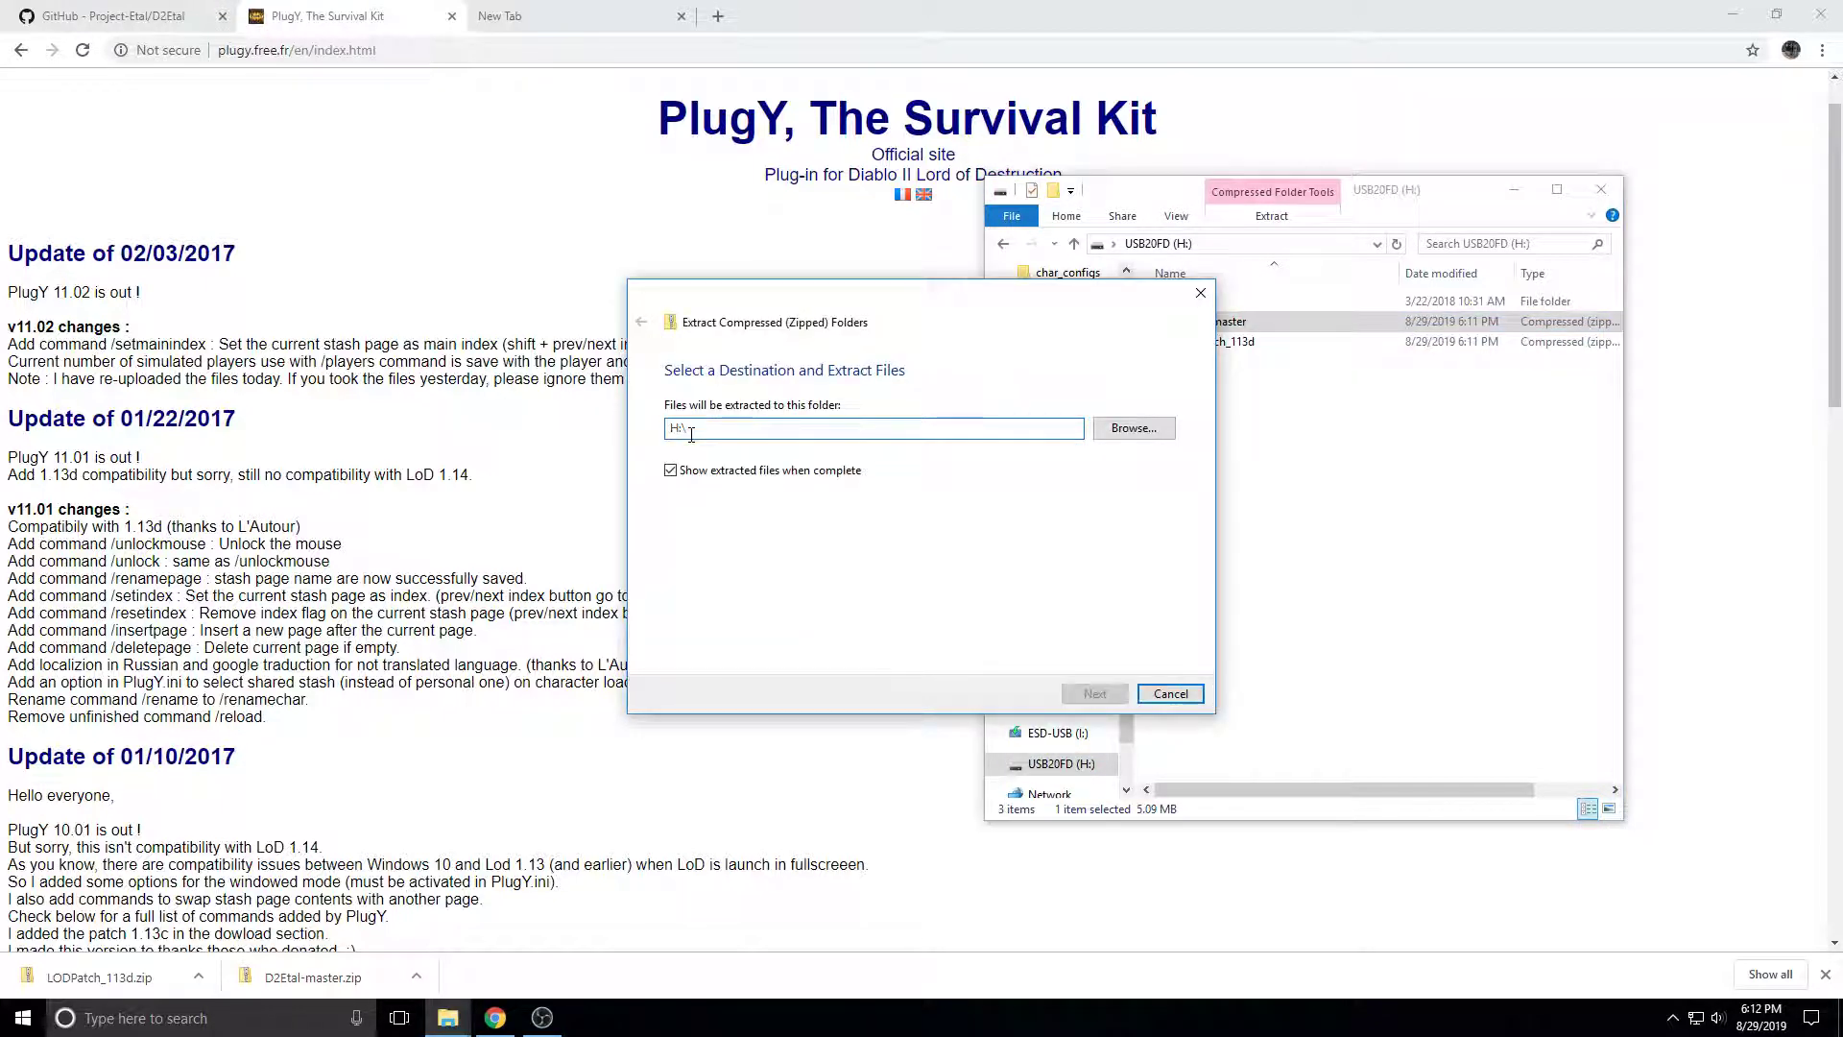
pyautogui.press('Return')
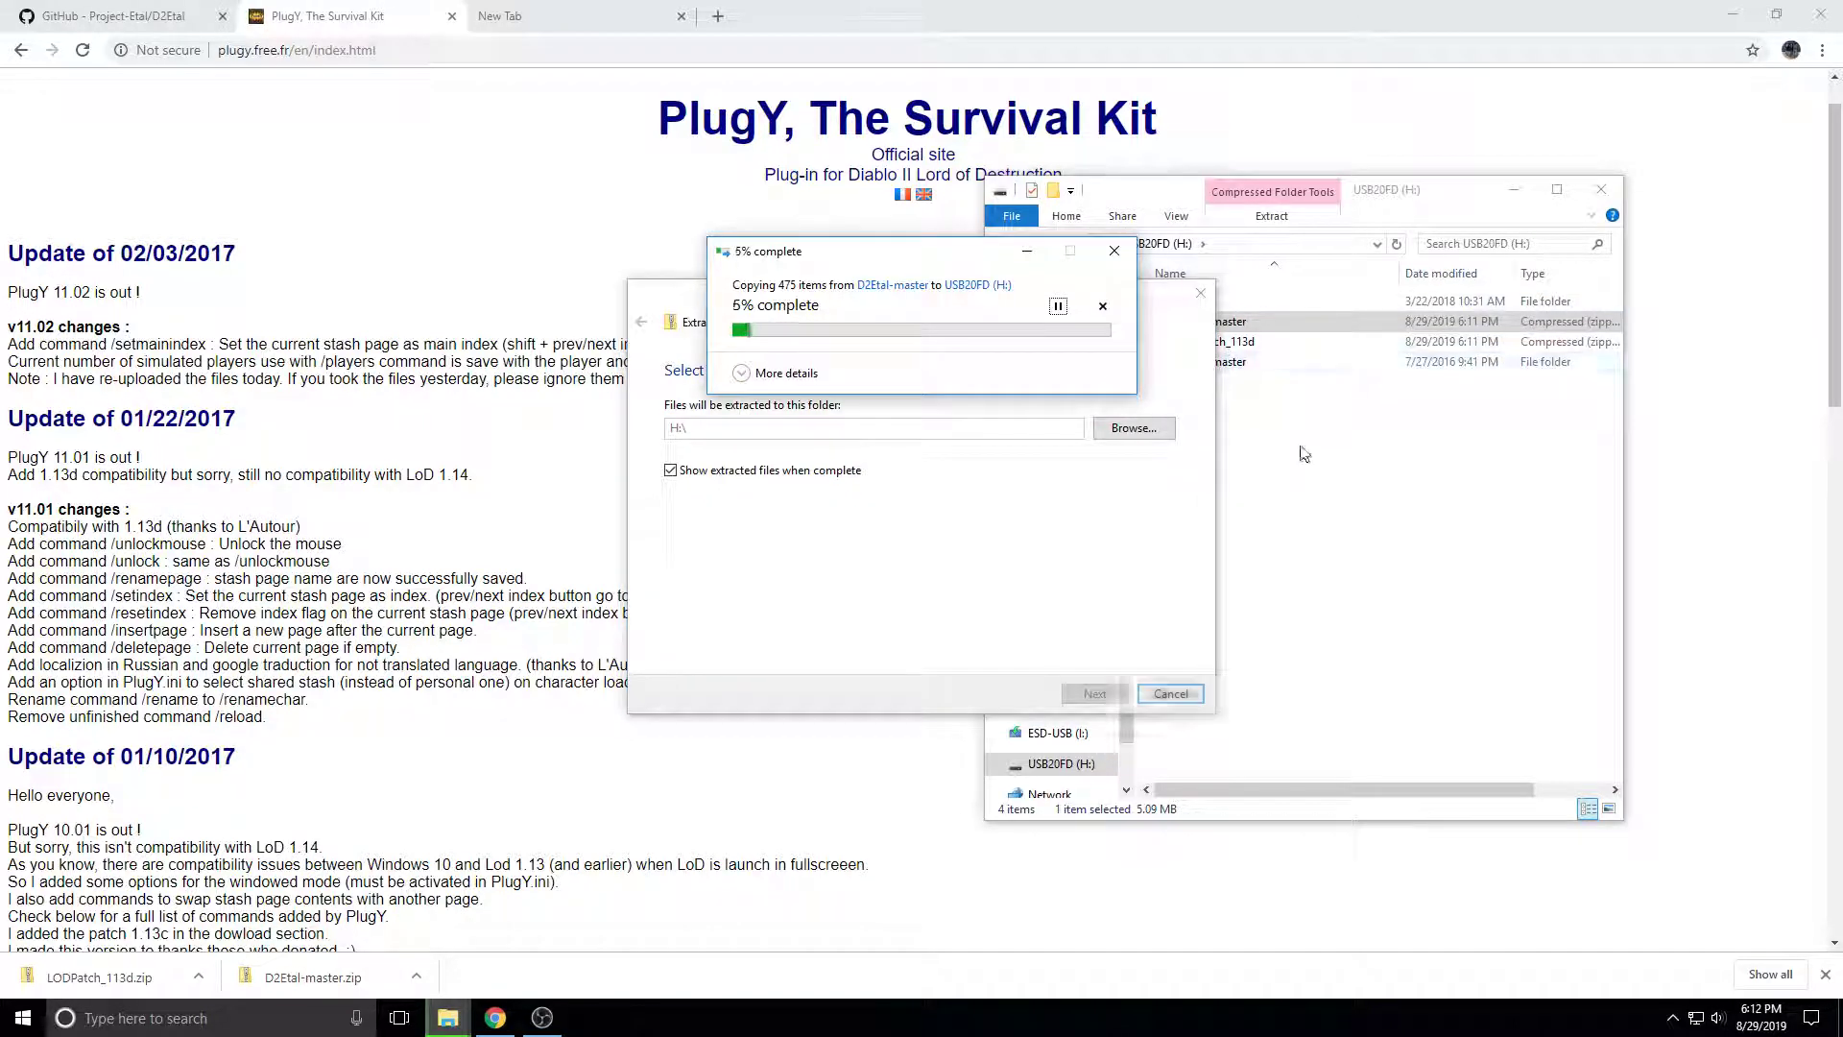
# Extract the LODPatch_113d archive into H:\Diablo II, replacing the files with the same names in the destination.
pyautogui.click(1248, 403)
pyautogui.rightClick(1215, 345)
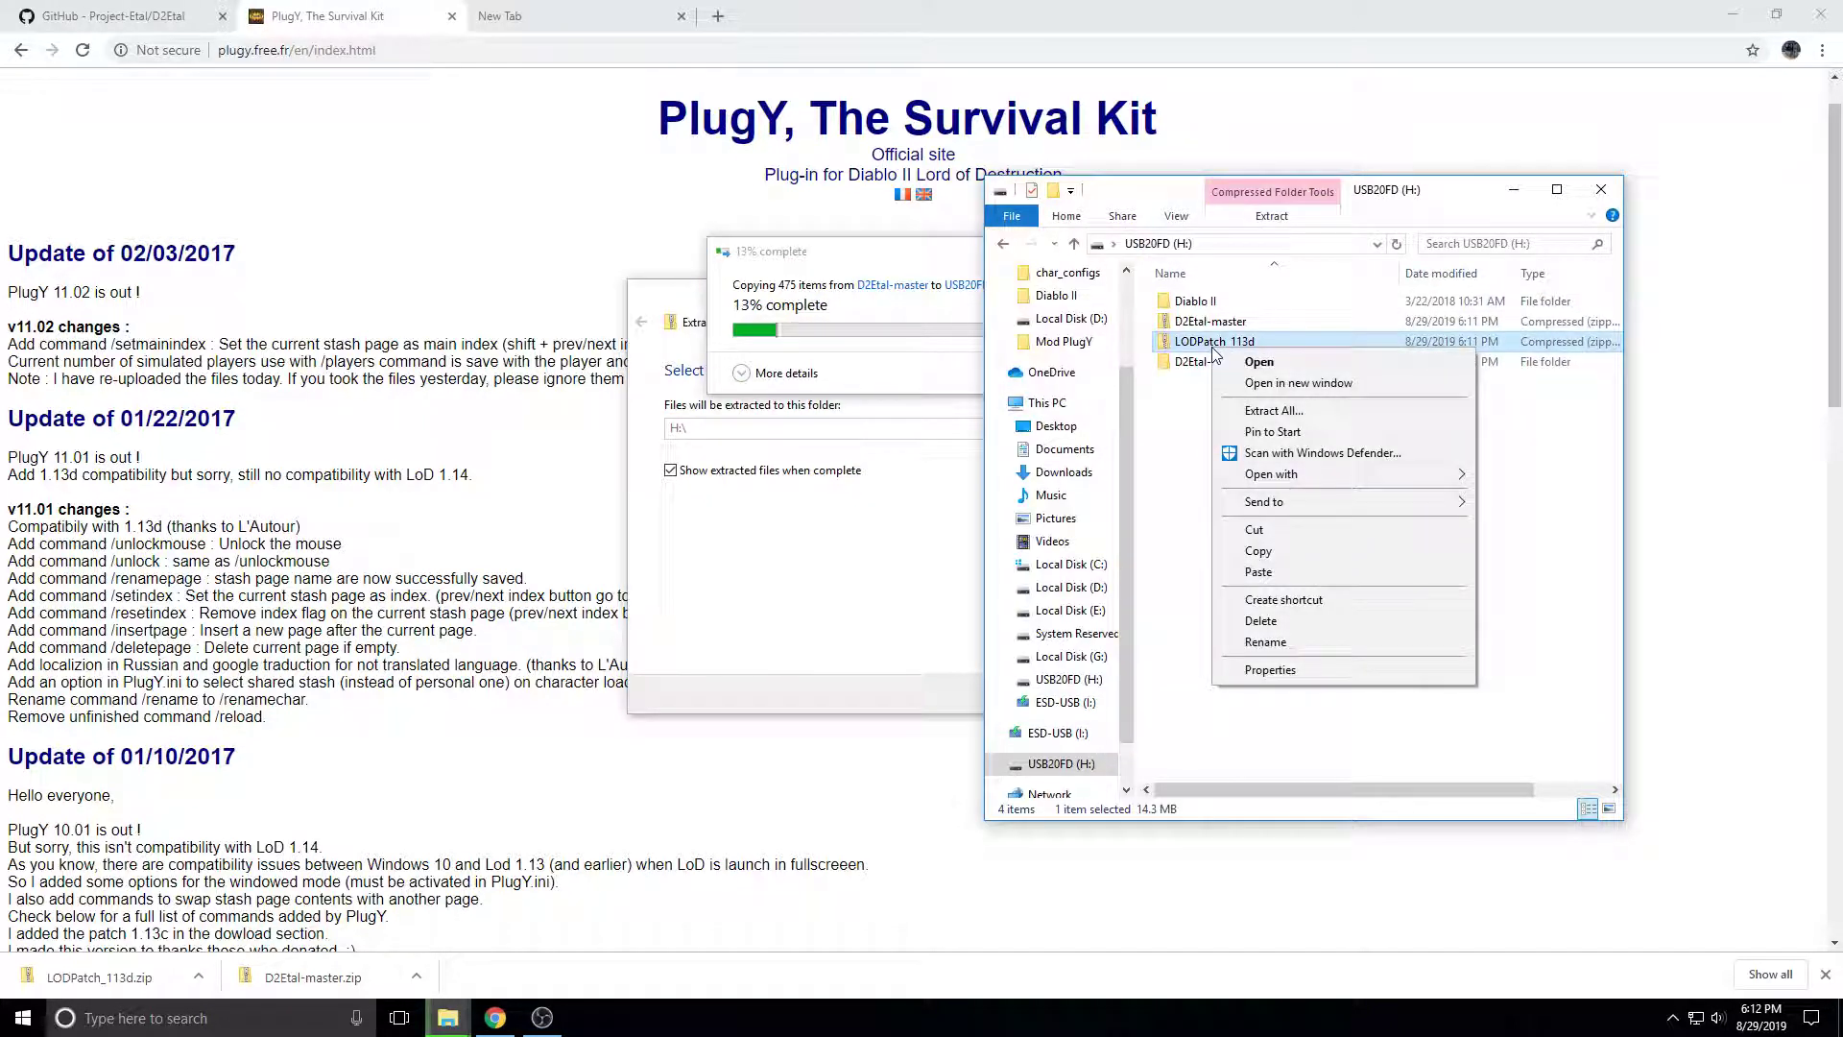
pyautogui.click(1273, 411)
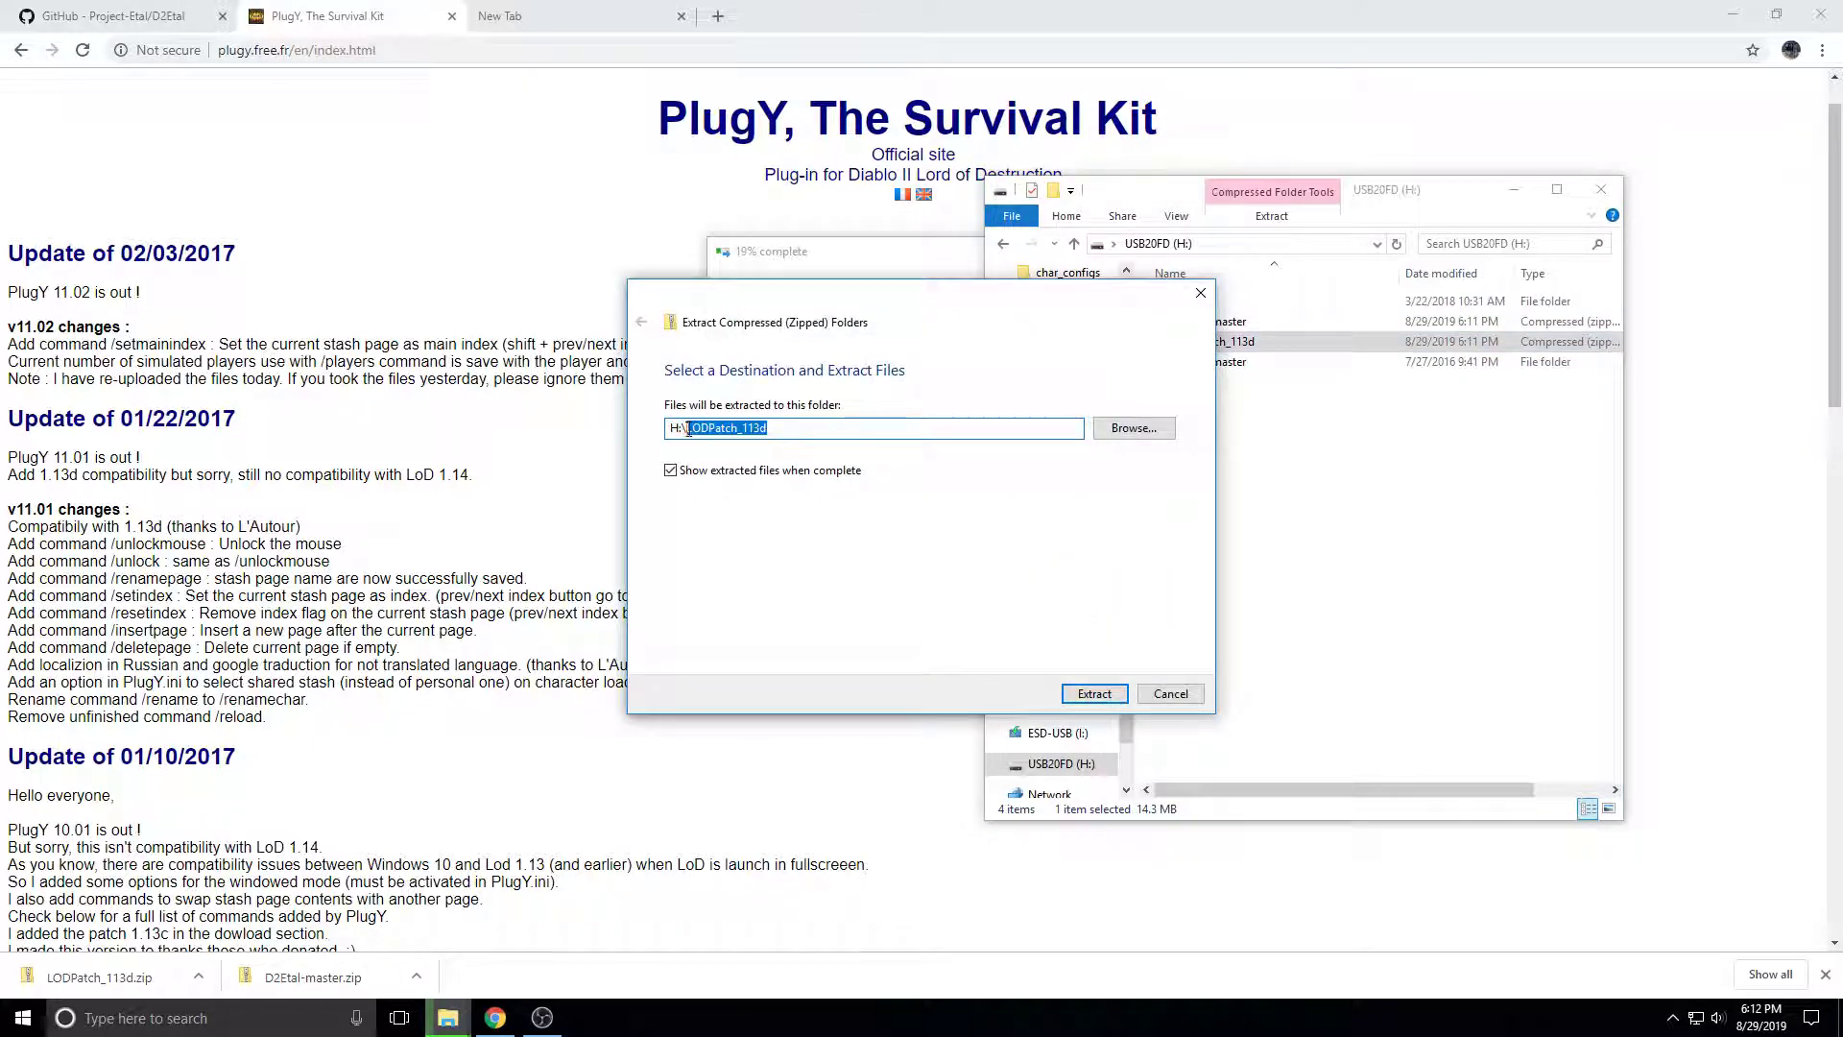
pyautogui.write('Di')
pyautogui.press('Down')
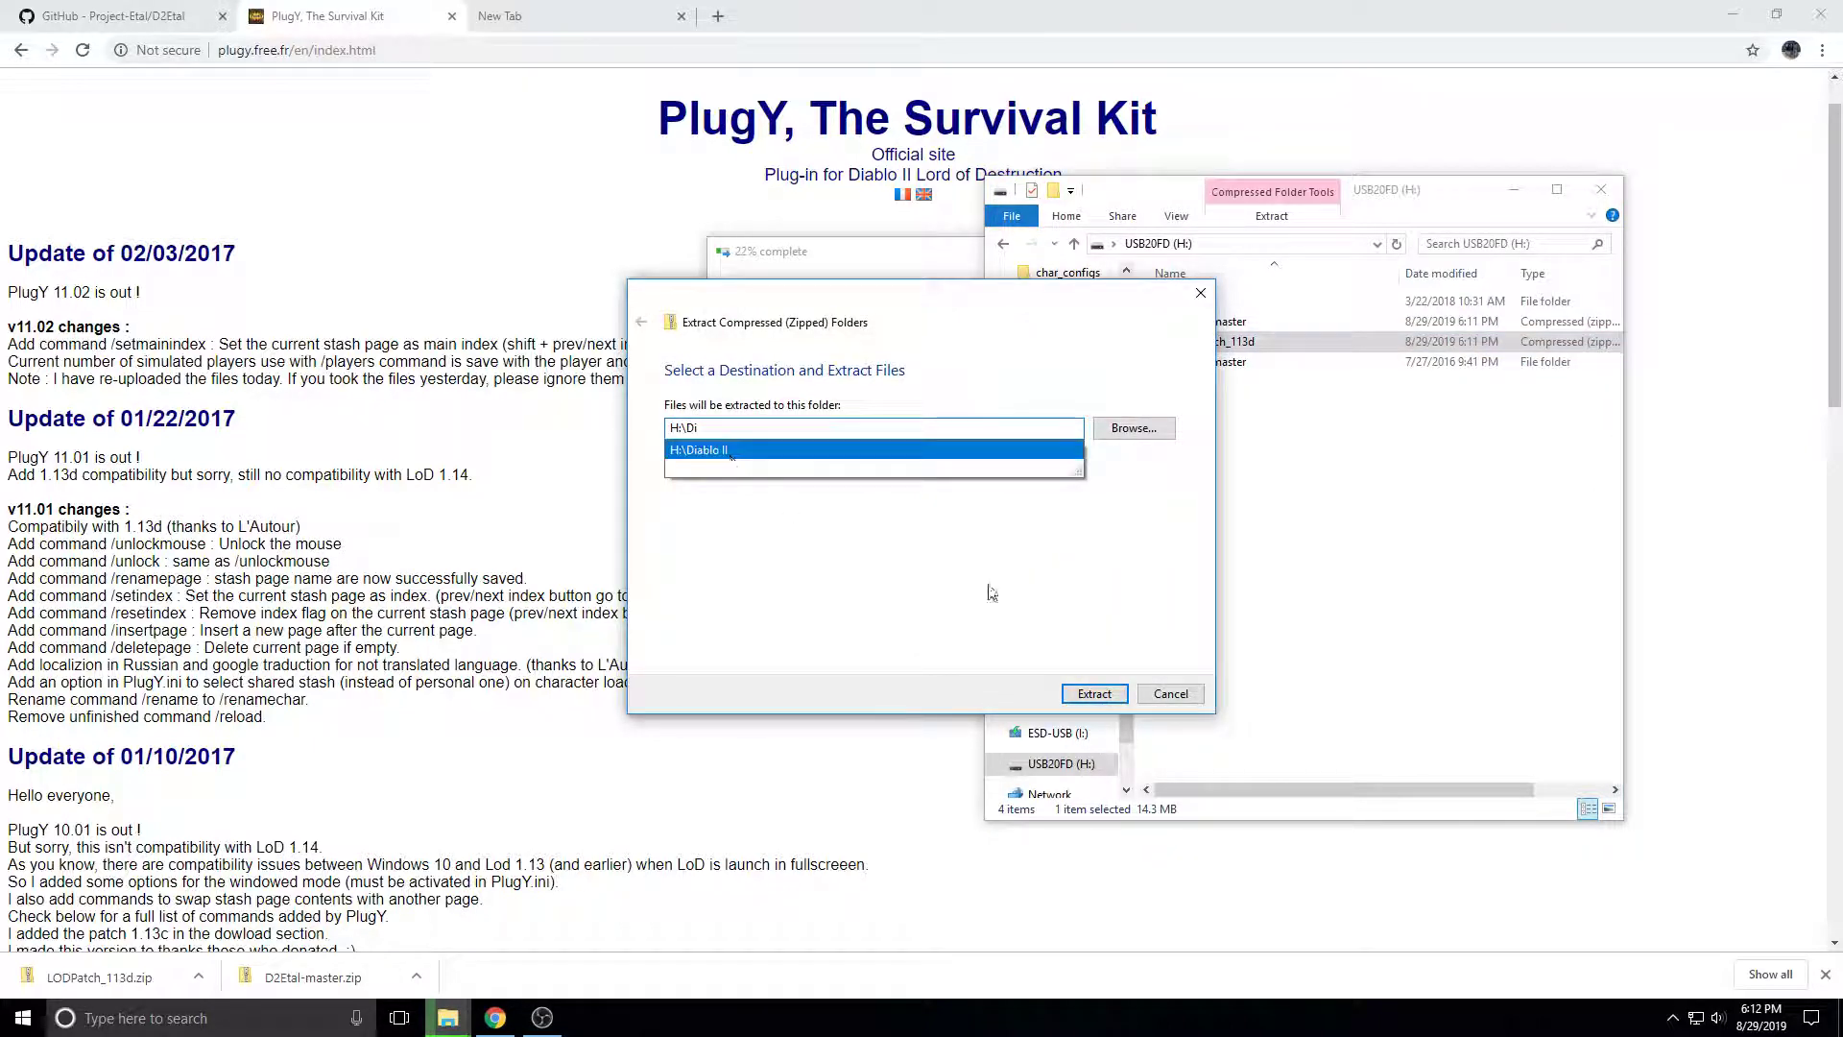
pyautogui.press('Return')
pyautogui.click(1095, 694)
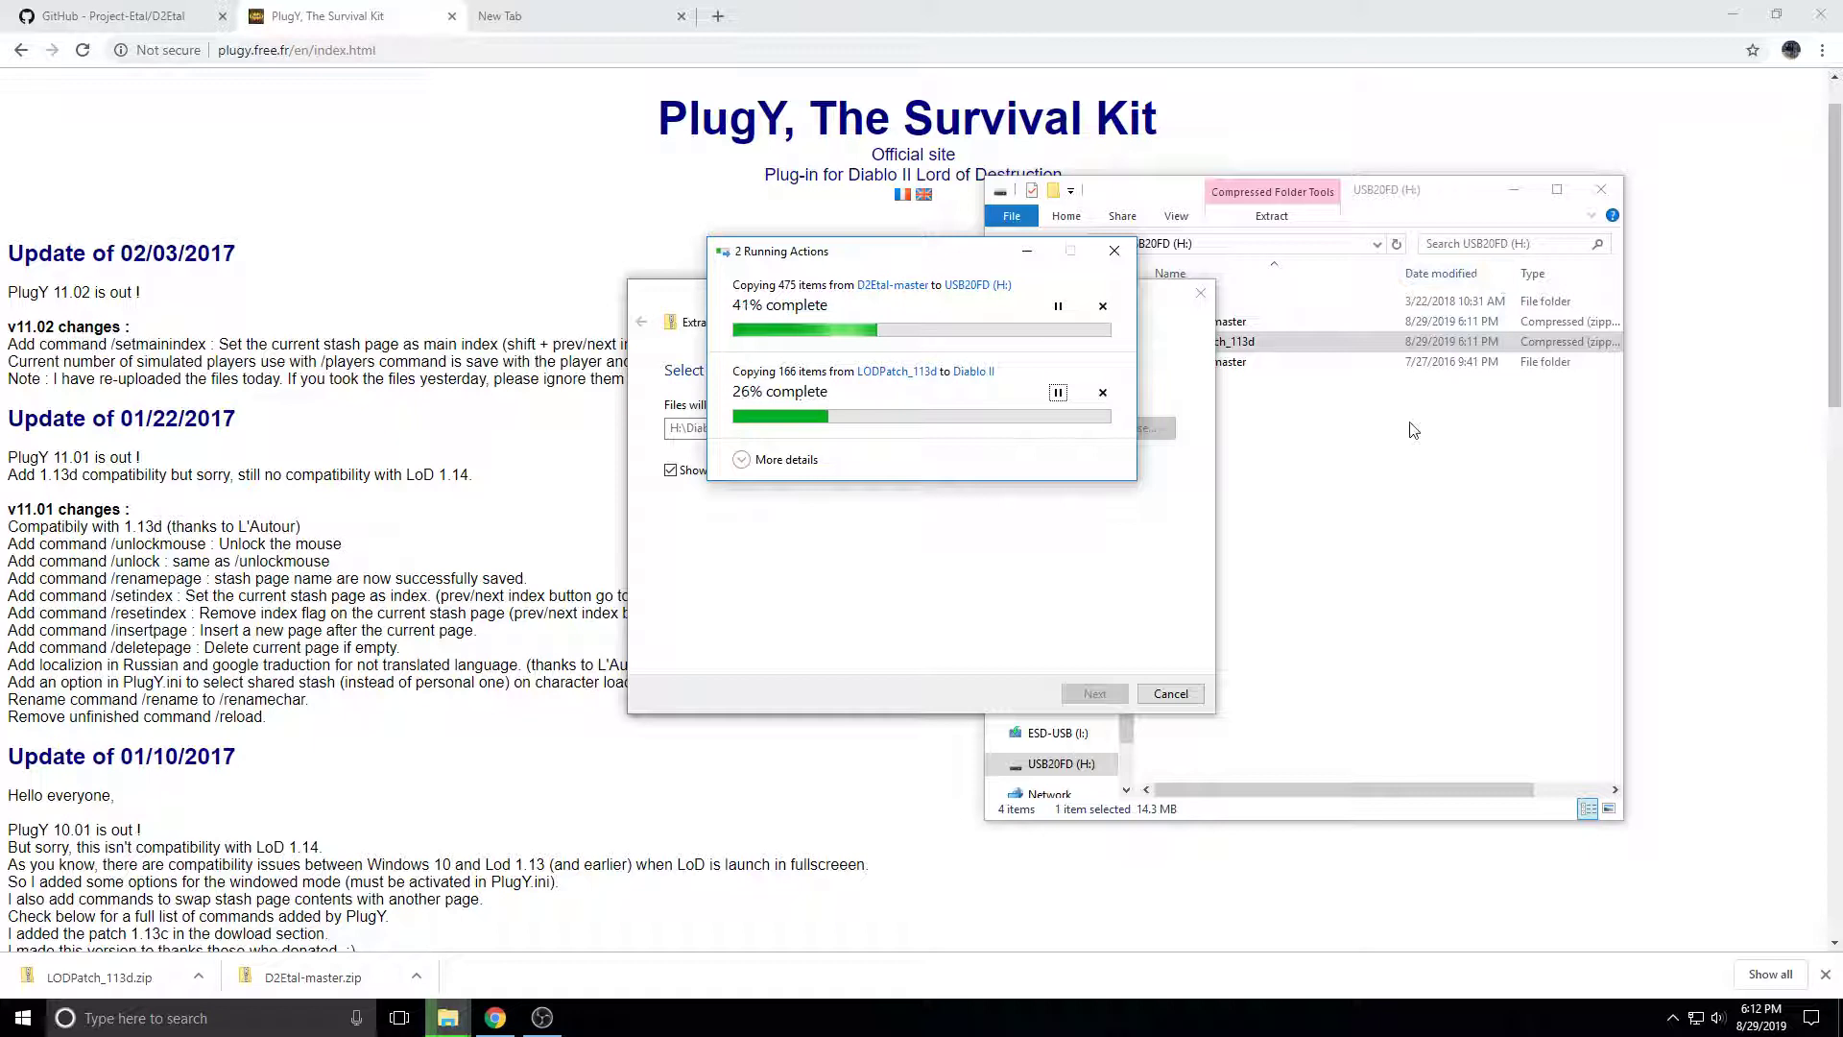
pyautogui.click(1544, 407)
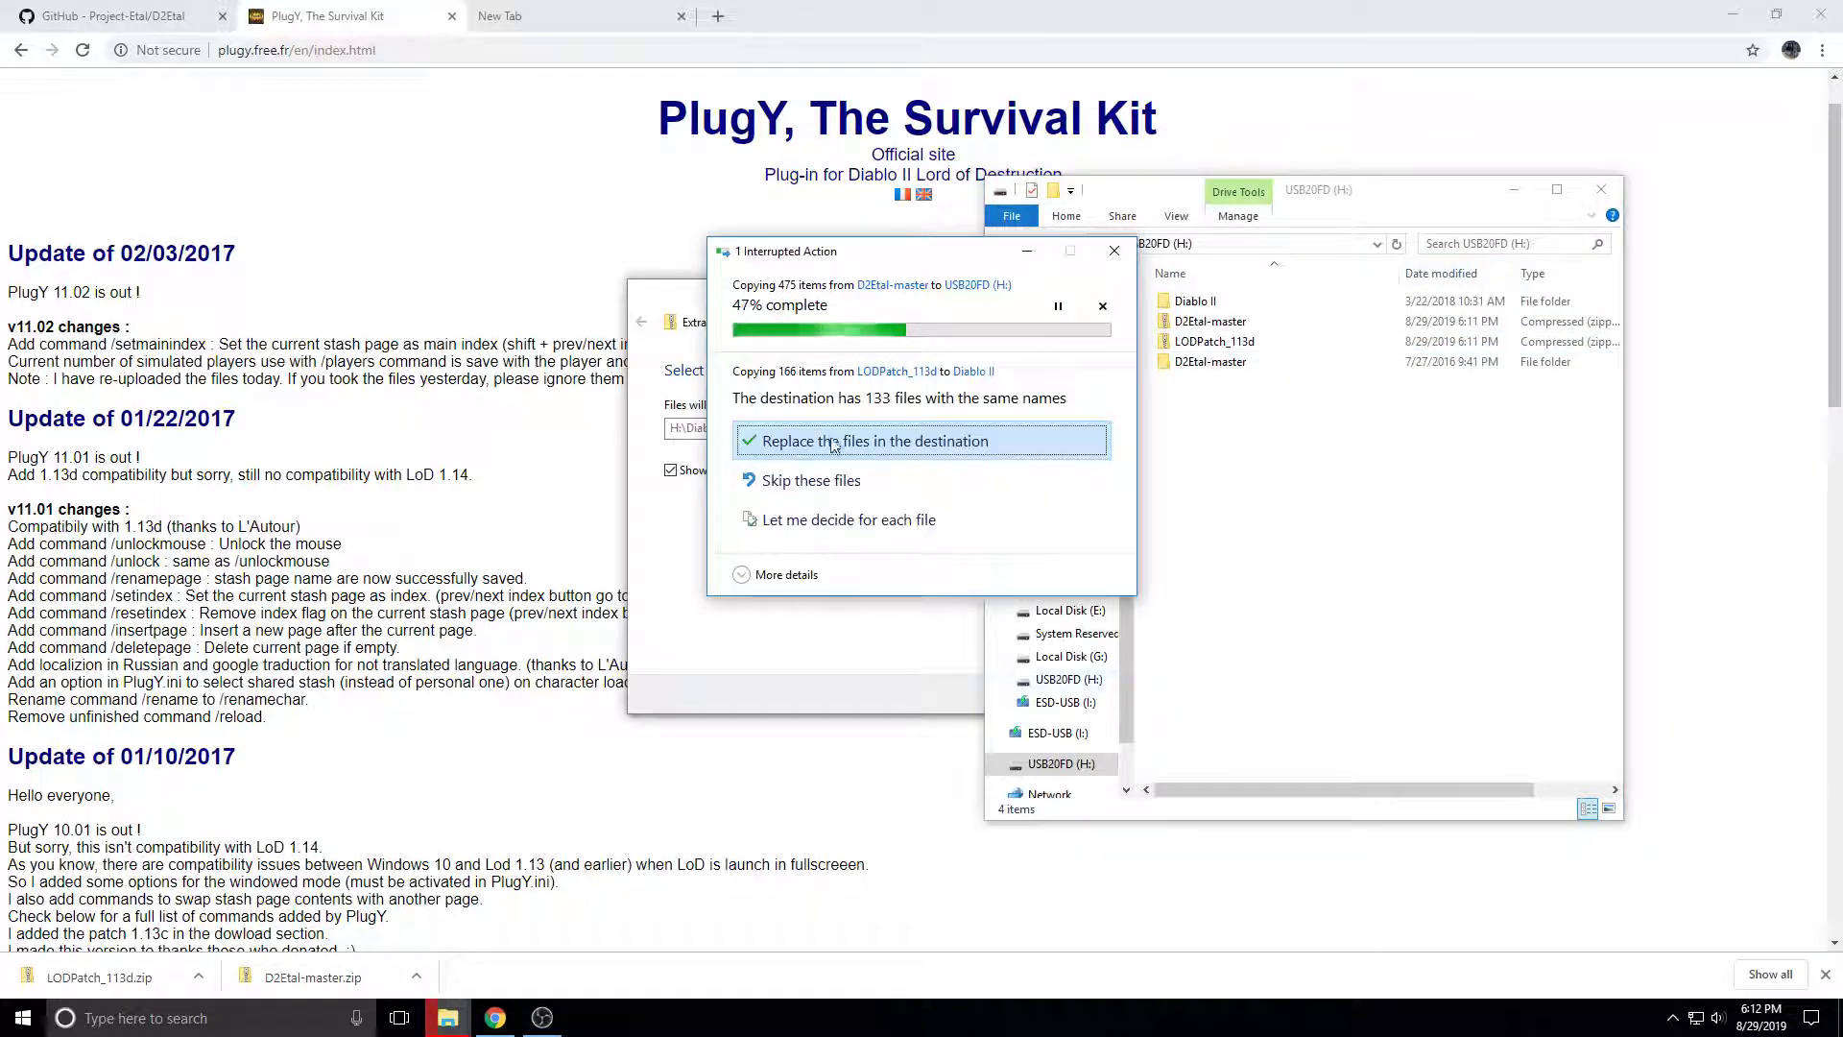
pyautogui.click(870, 440)
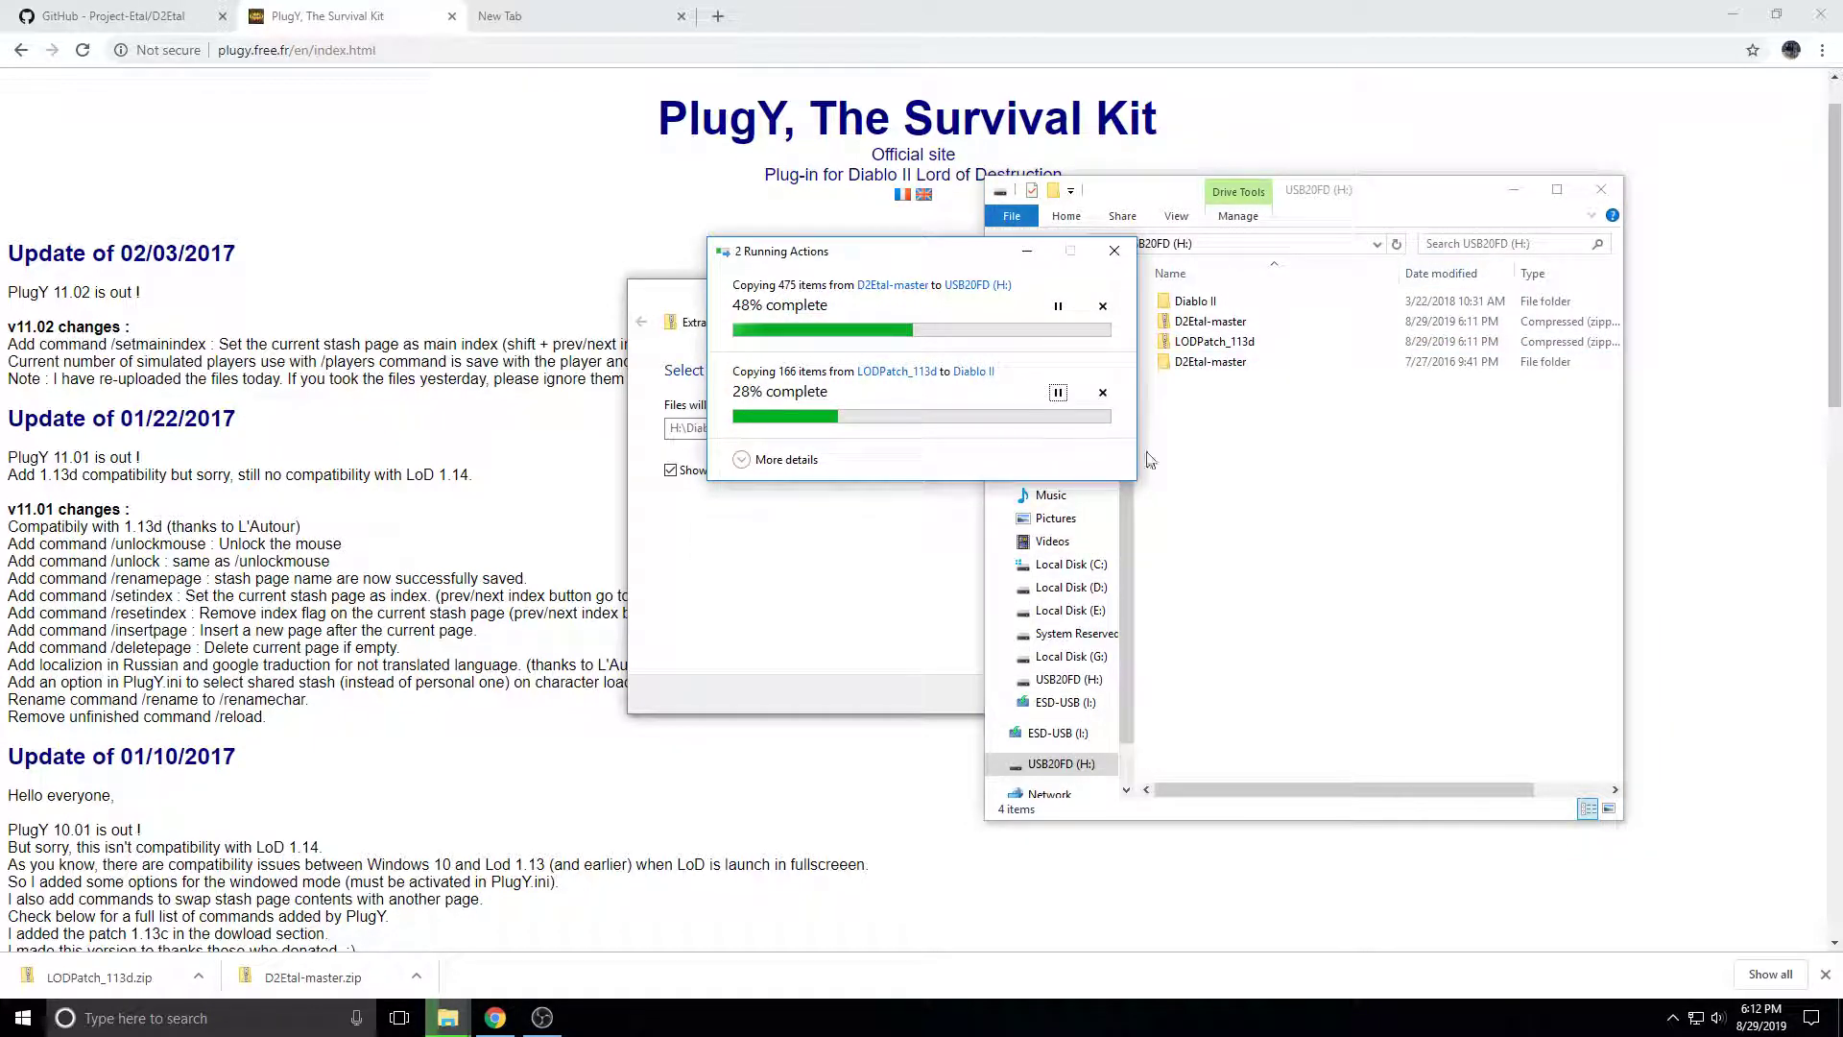
pyautogui.click(1310, 527)
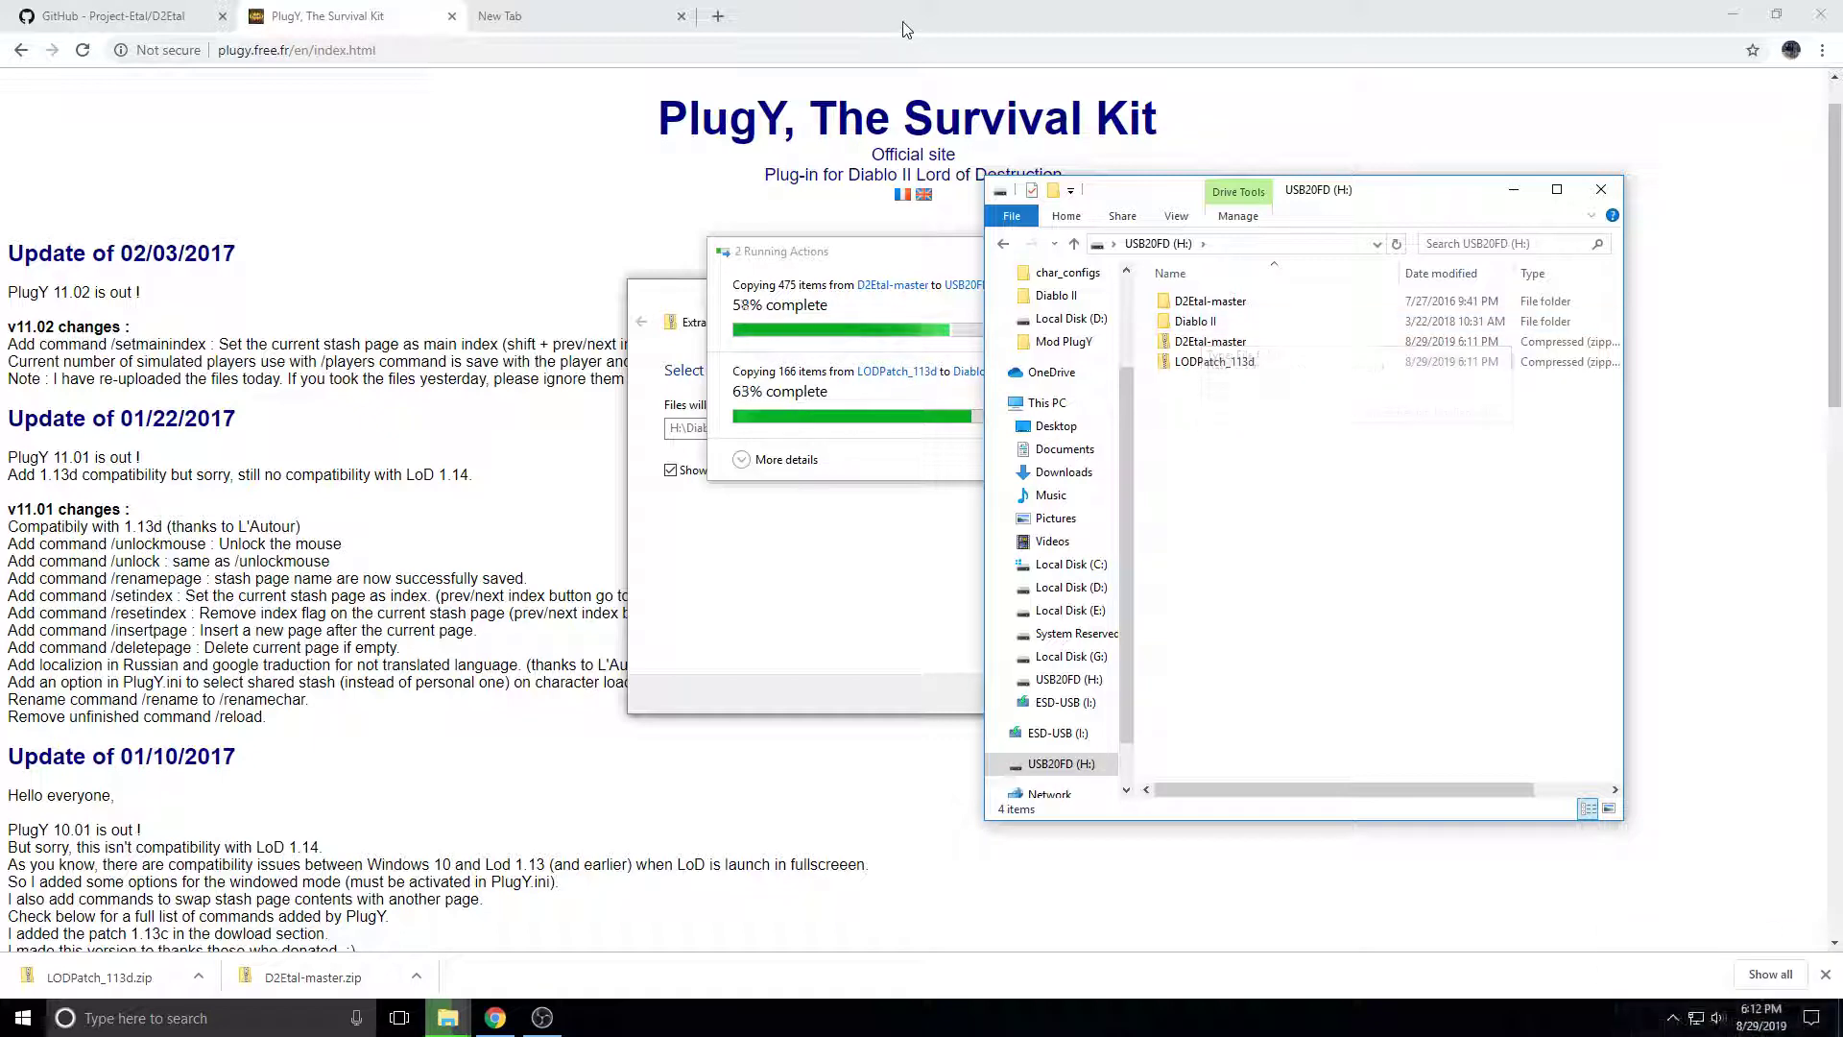
# Switch to the empty browser tab and close the USB20FD (H:) folder window.
pyautogui.click(584, 8)
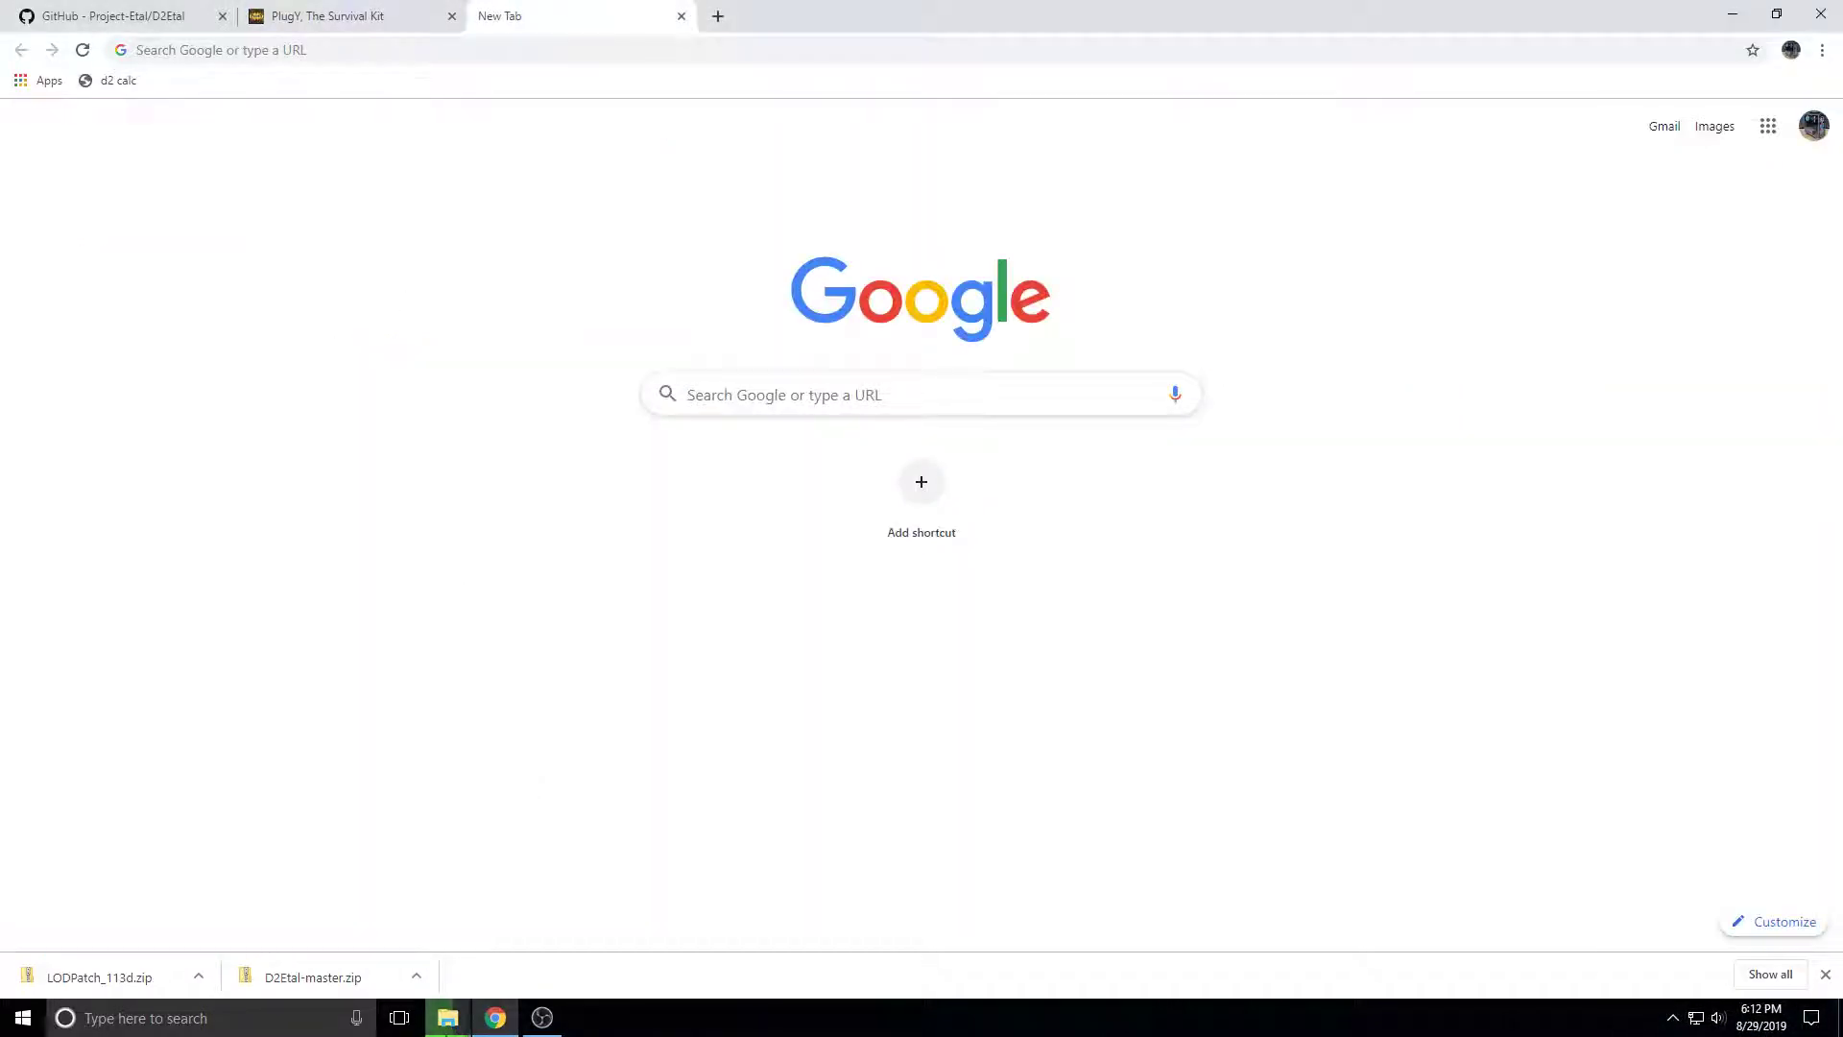
pyautogui.moveTo(447, 1017)
pyautogui.click(491, 931)
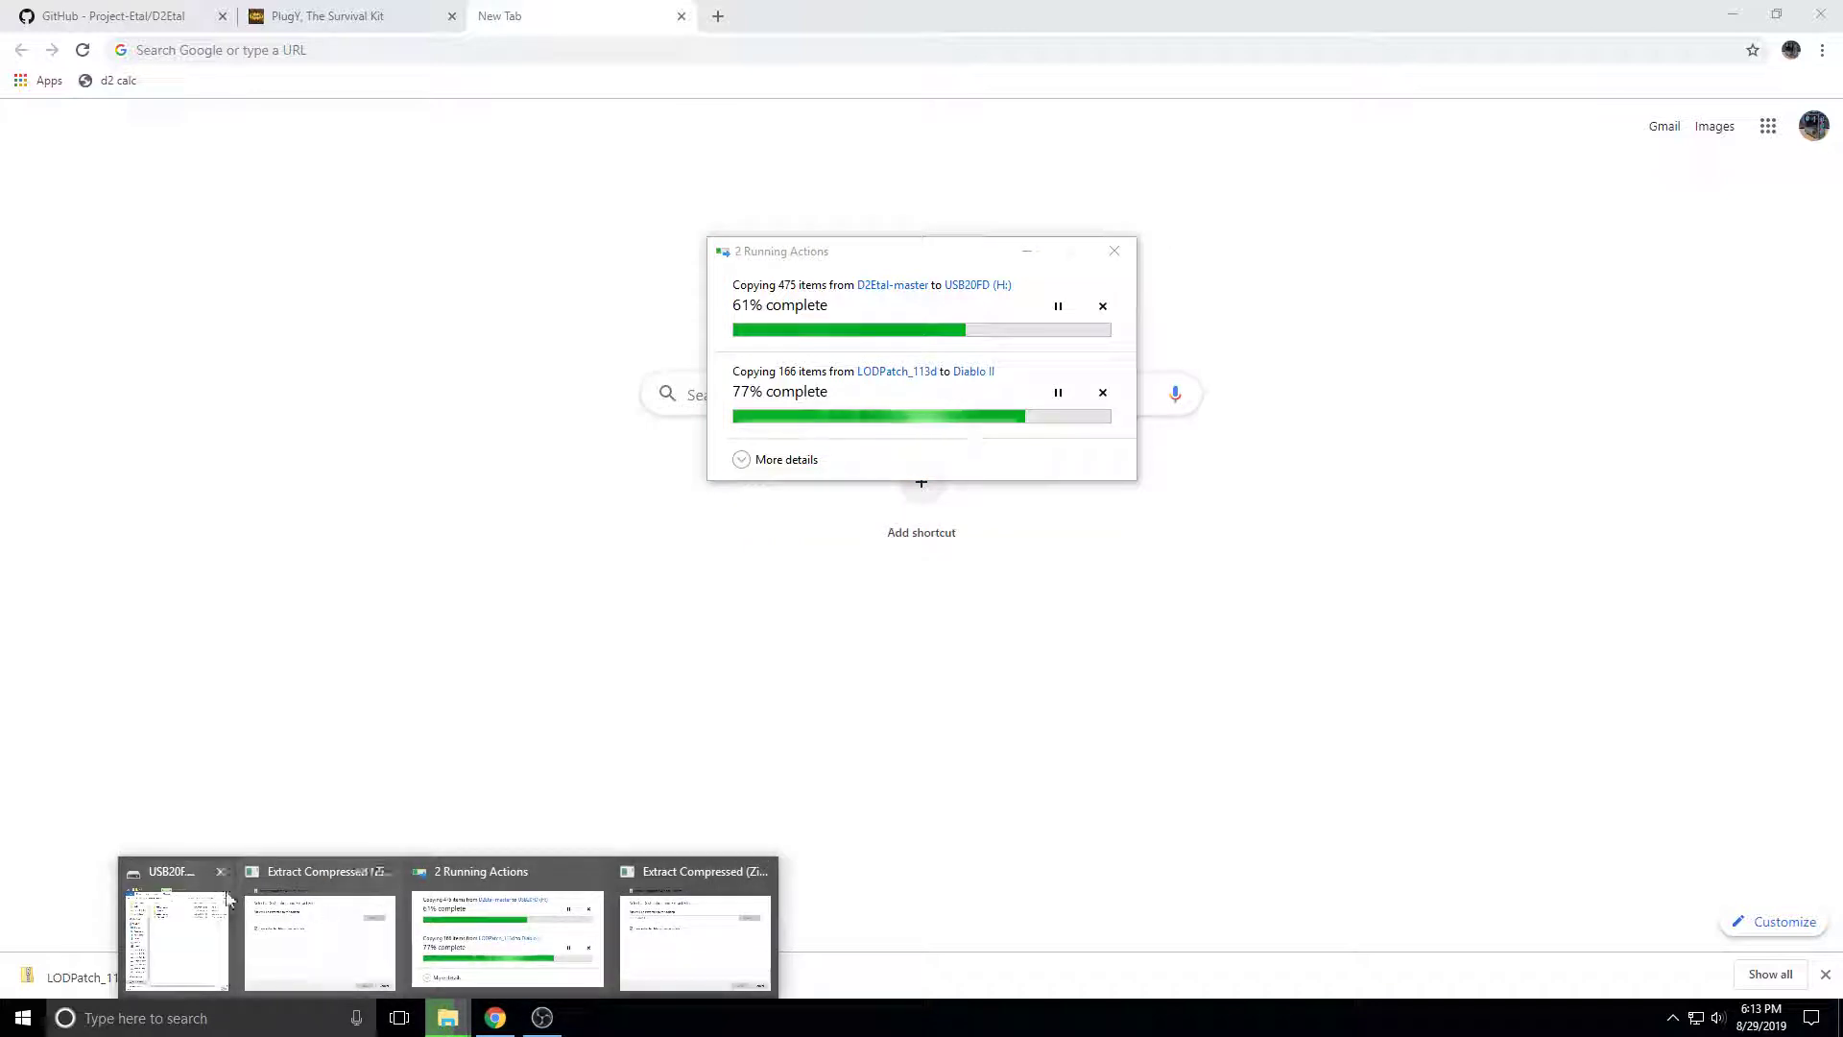
pyautogui.click(221, 871)
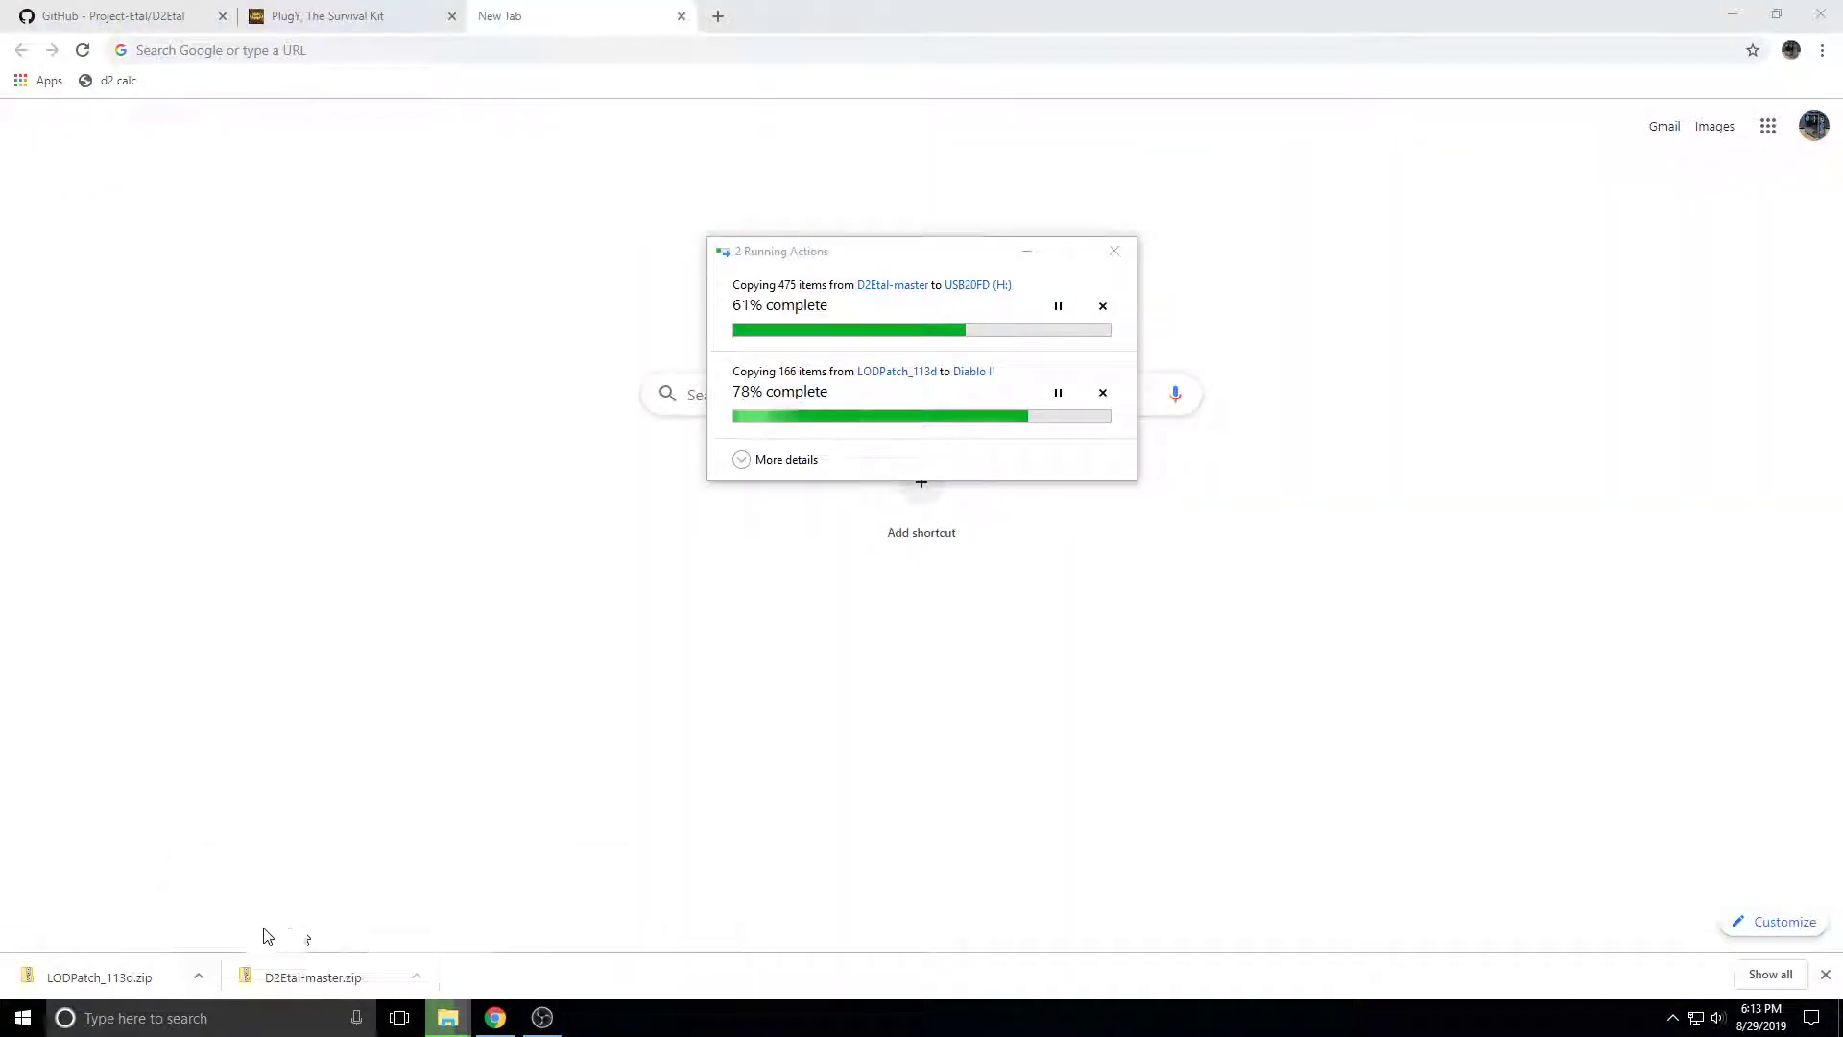
# Open a new File Explorer window, maximize it and show the contents of the USB20FD (H:) drive.
pyautogui.moveTo(447, 1017)
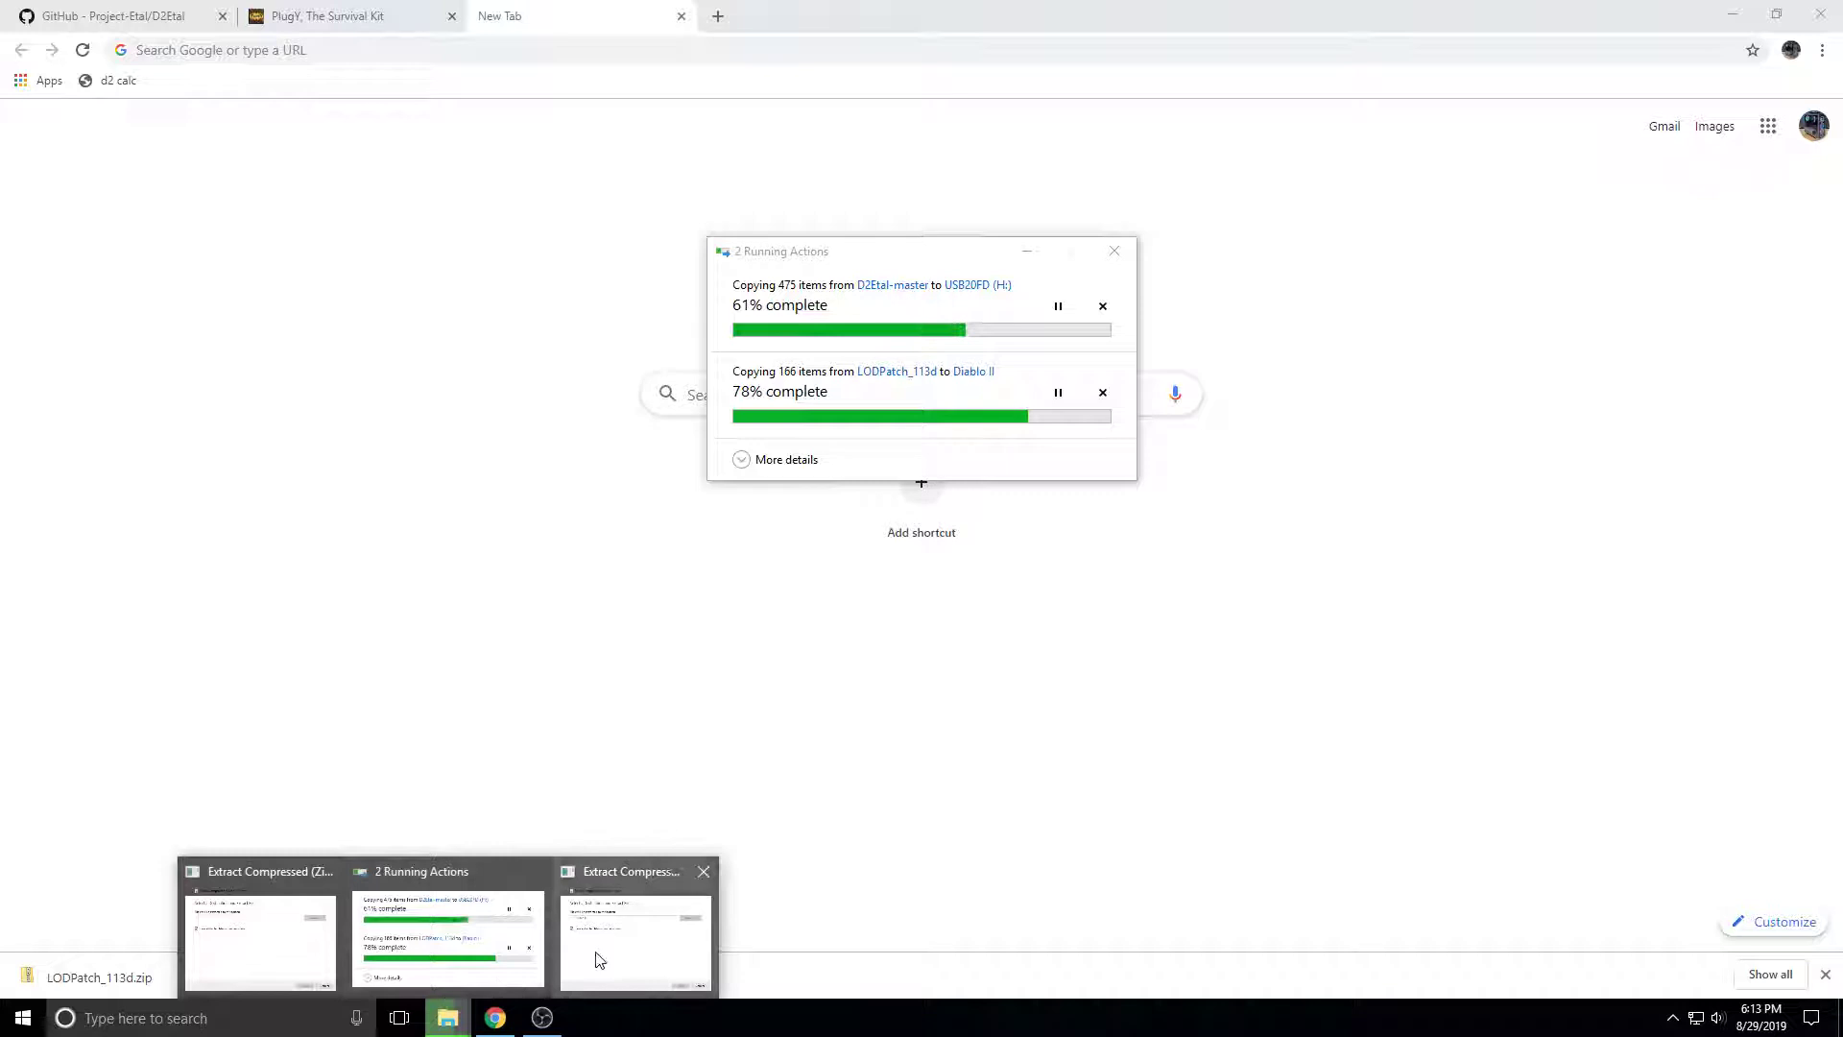
pyautogui.rightClick(449, 1014)
pyautogui.click(449, 1018)
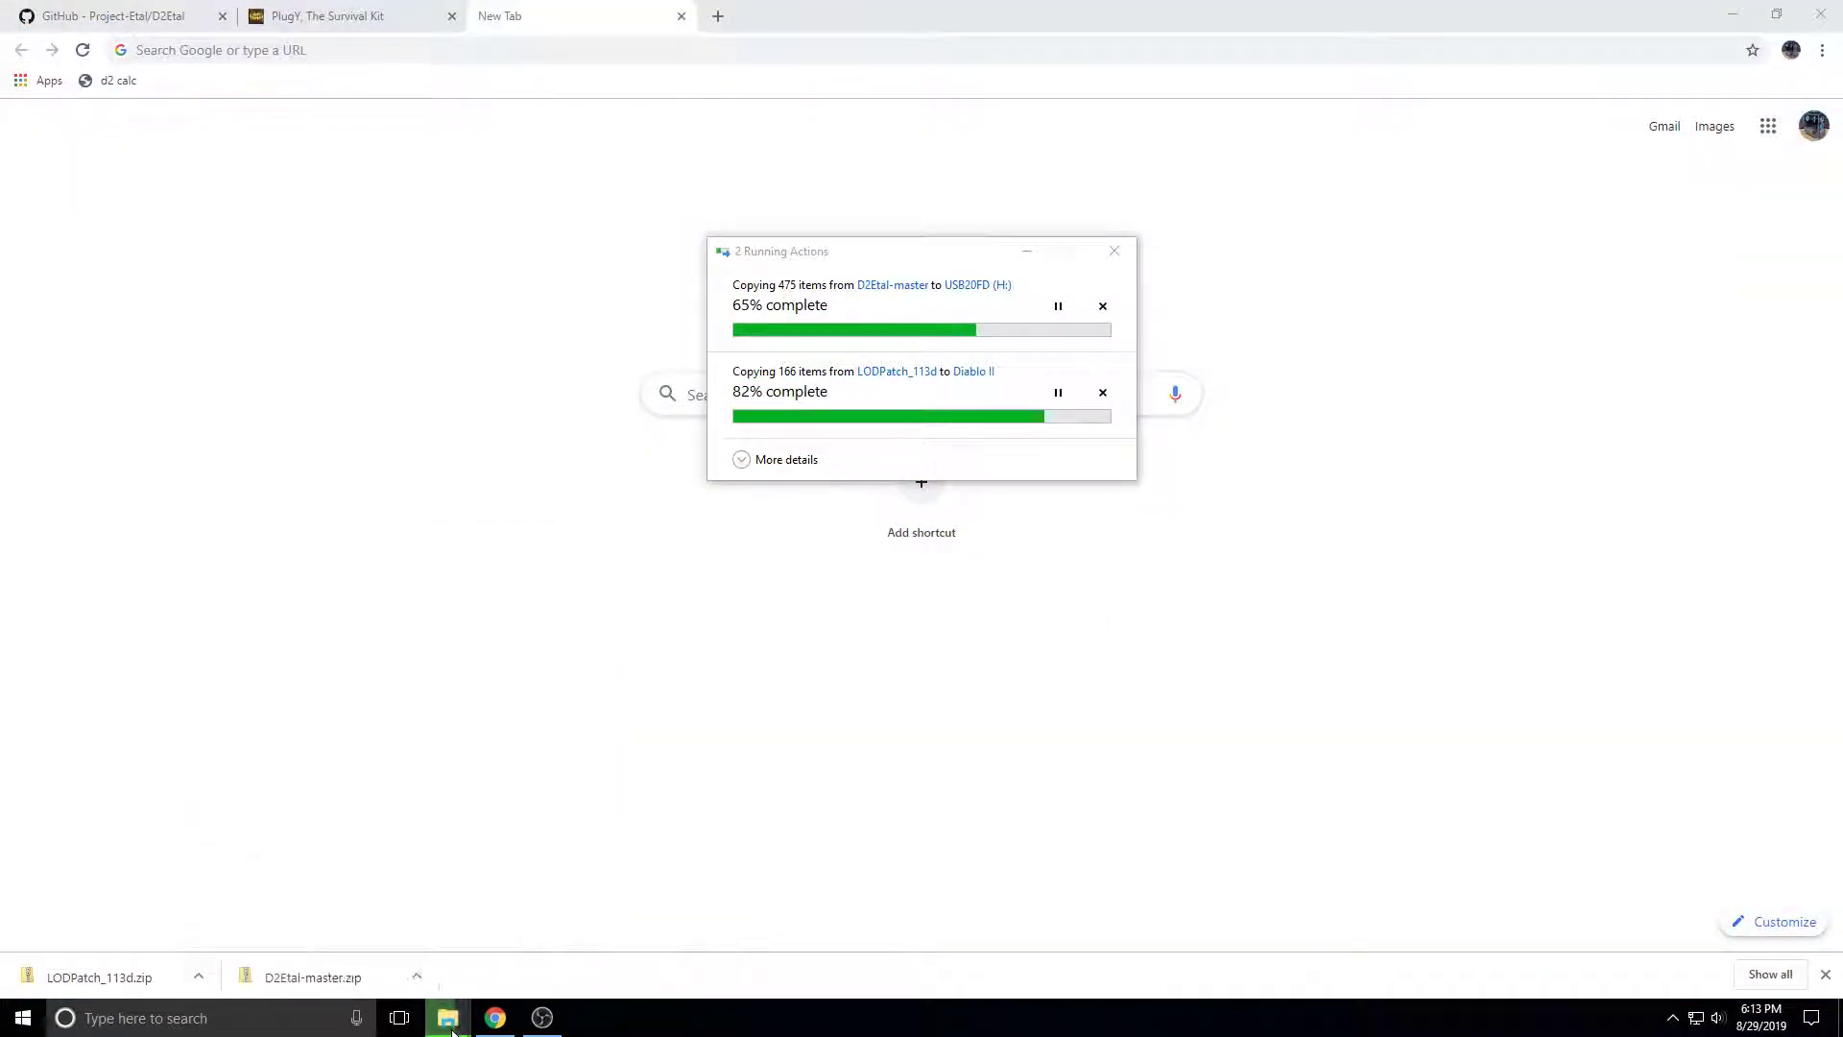
pyautogui.rightClick(449, 1017)
pyautogui.click(414, 911)
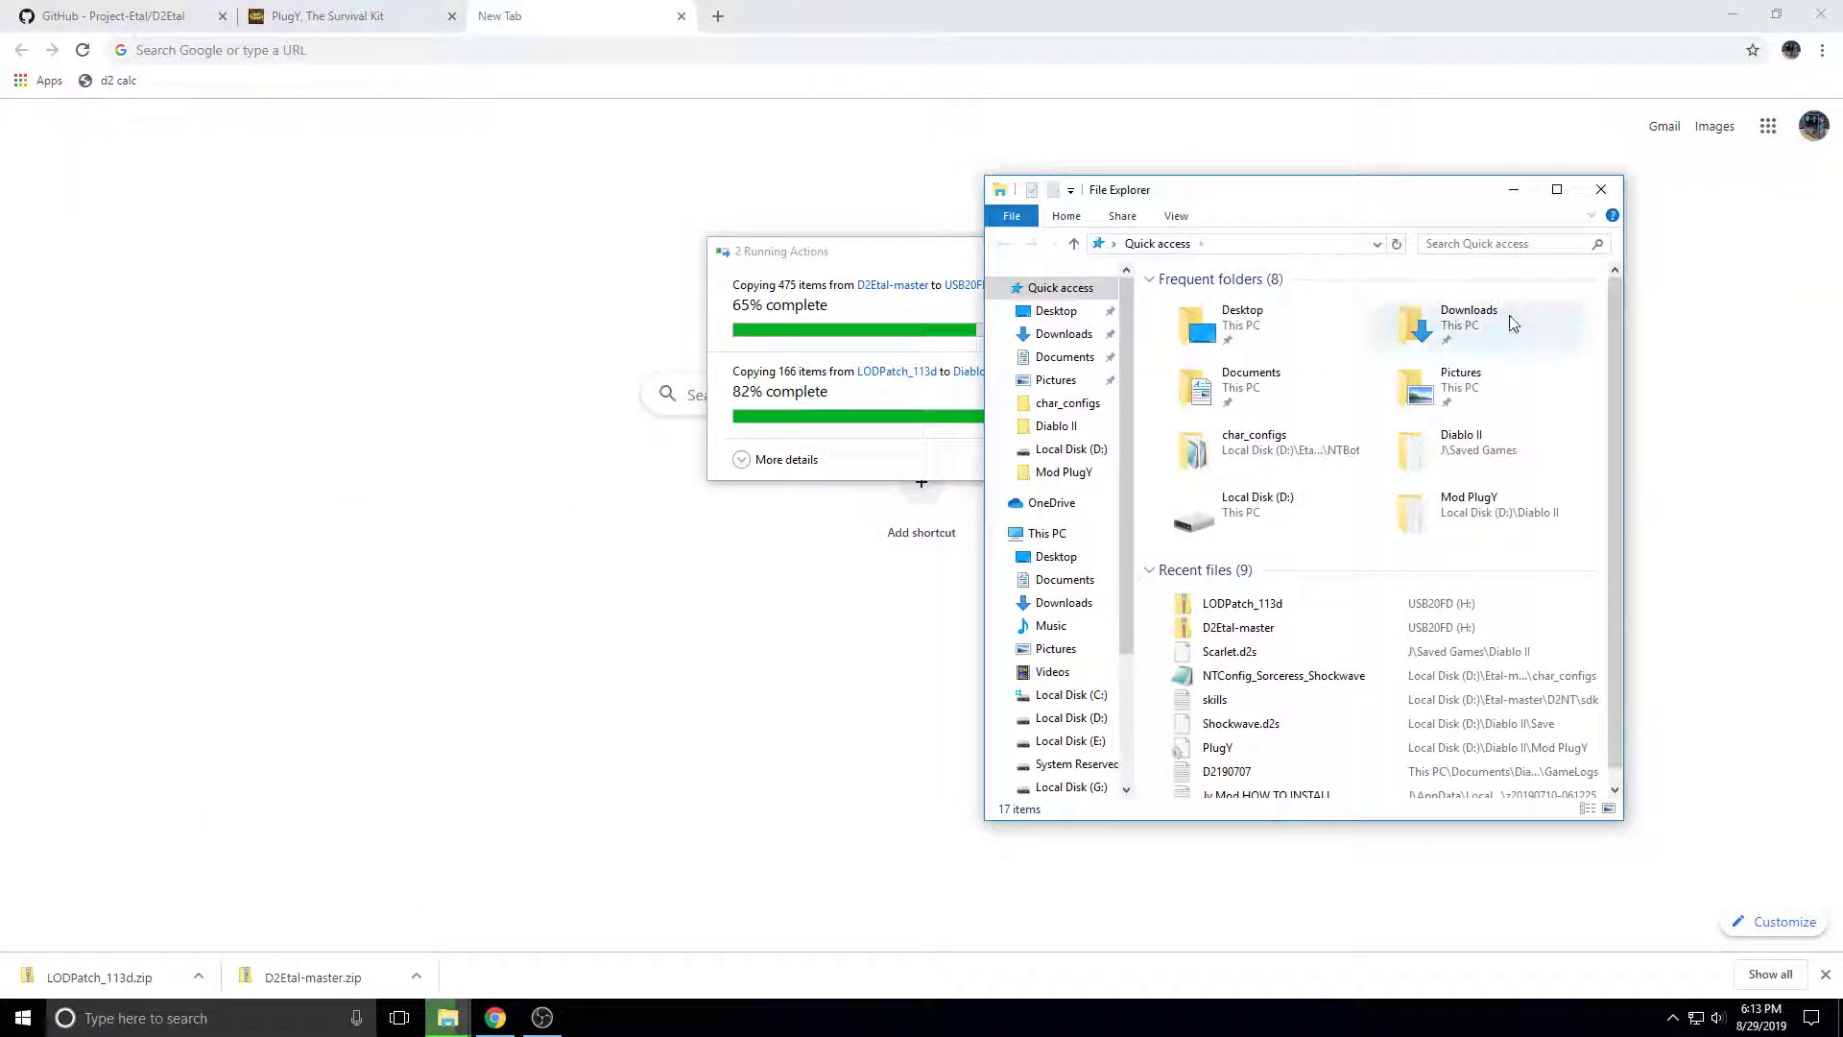
pyautogui.click(1556, 189)
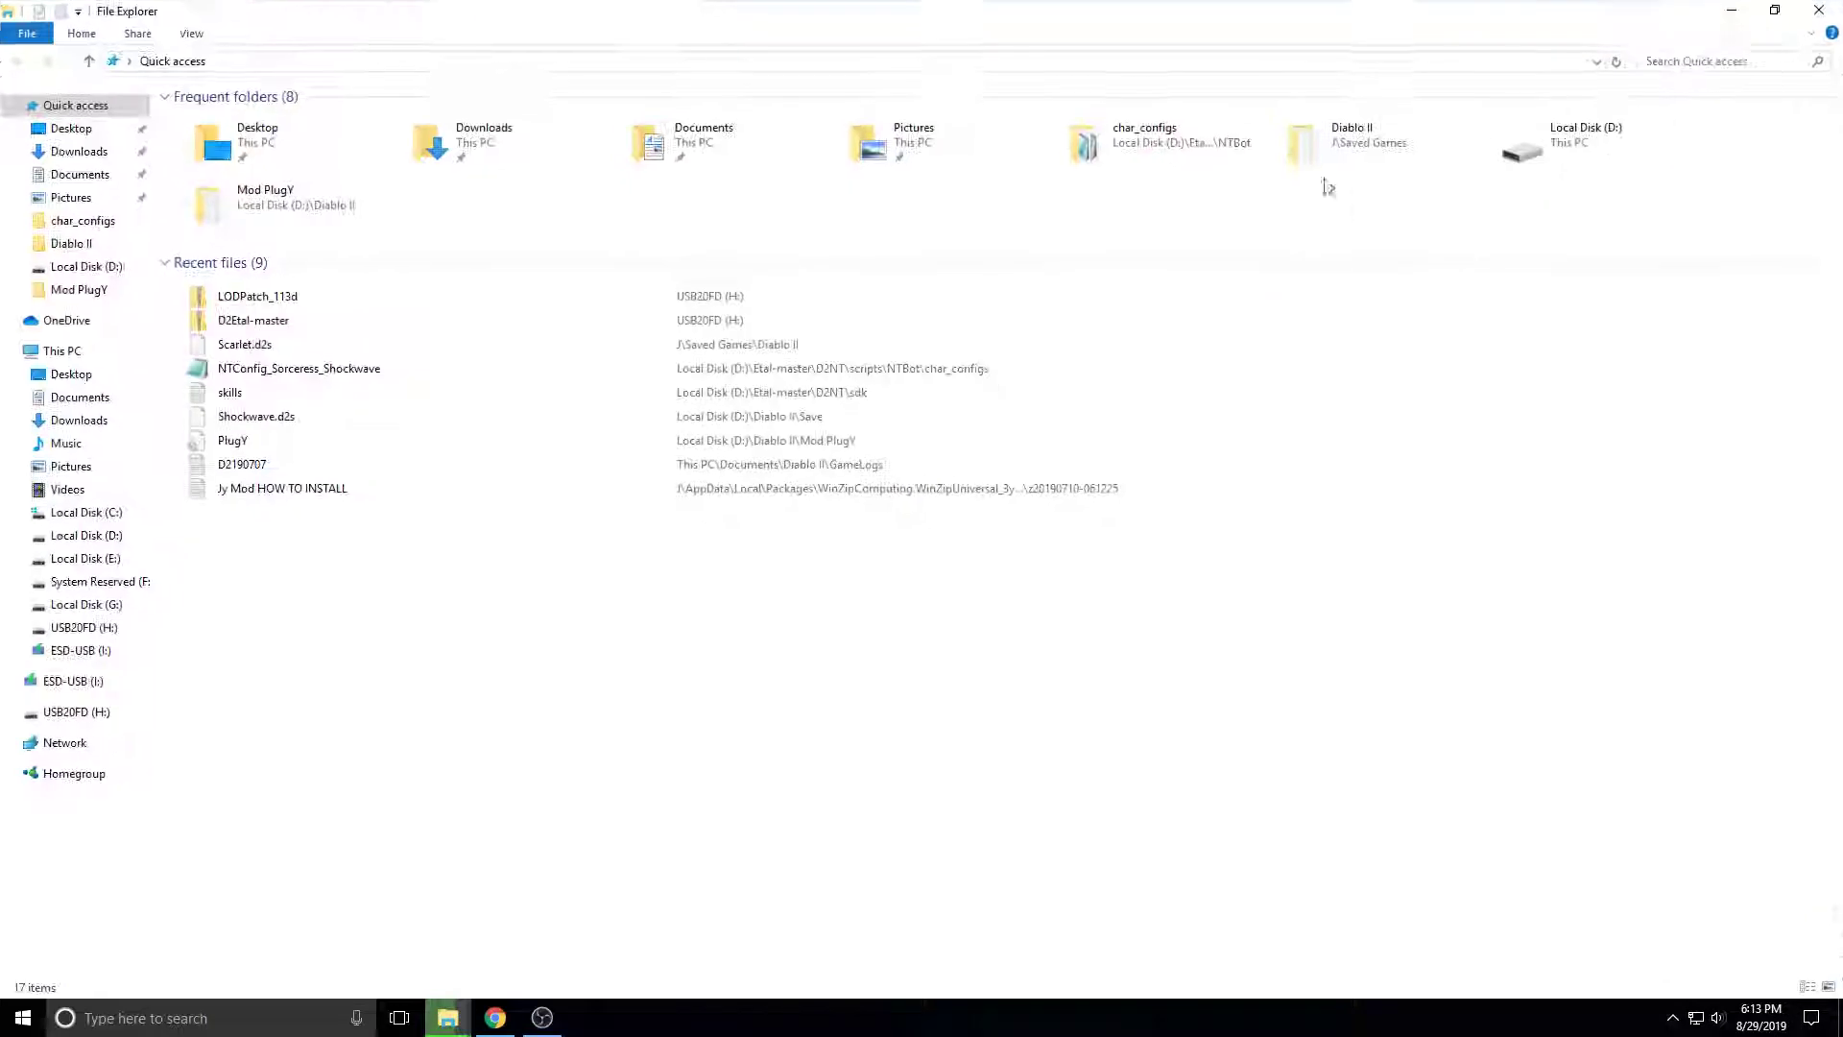
pyautogui.click(96, 626)
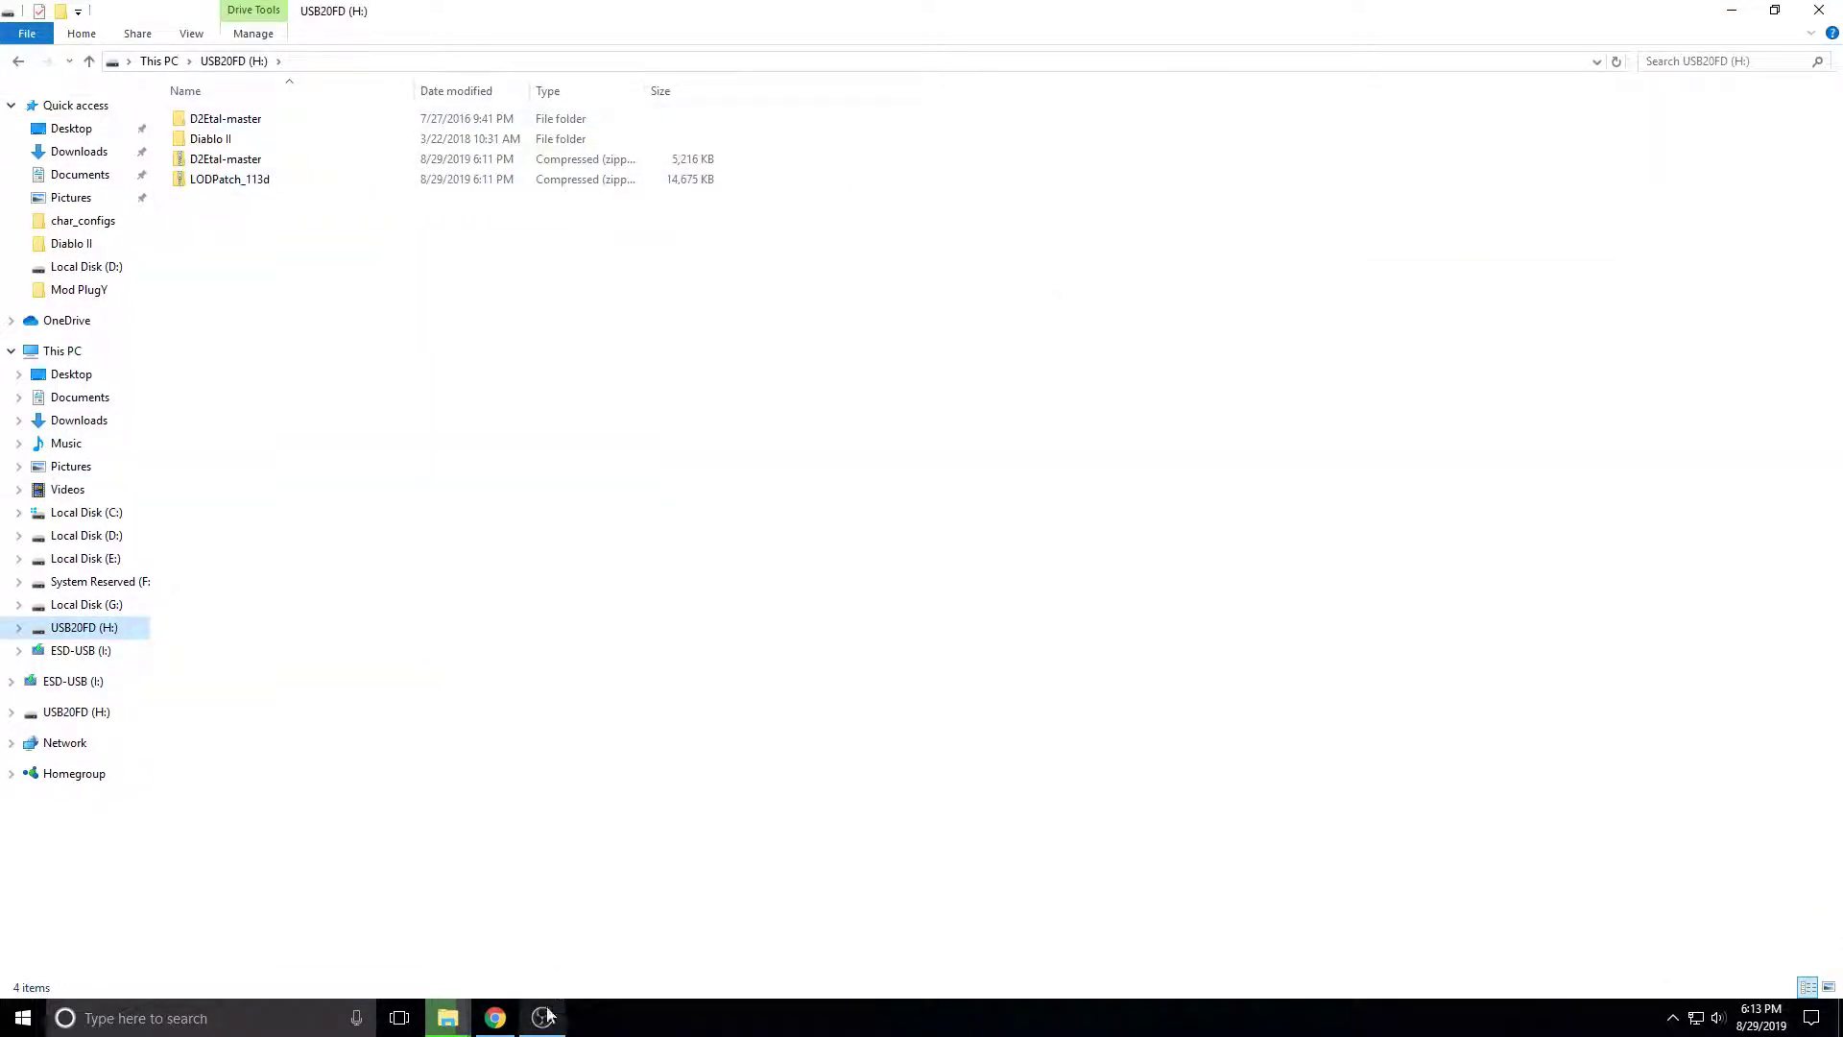
# Bring up the copy progress window and look through the files in the patched Diablo II folder.
pyautogui.moveTo(447, 1018)
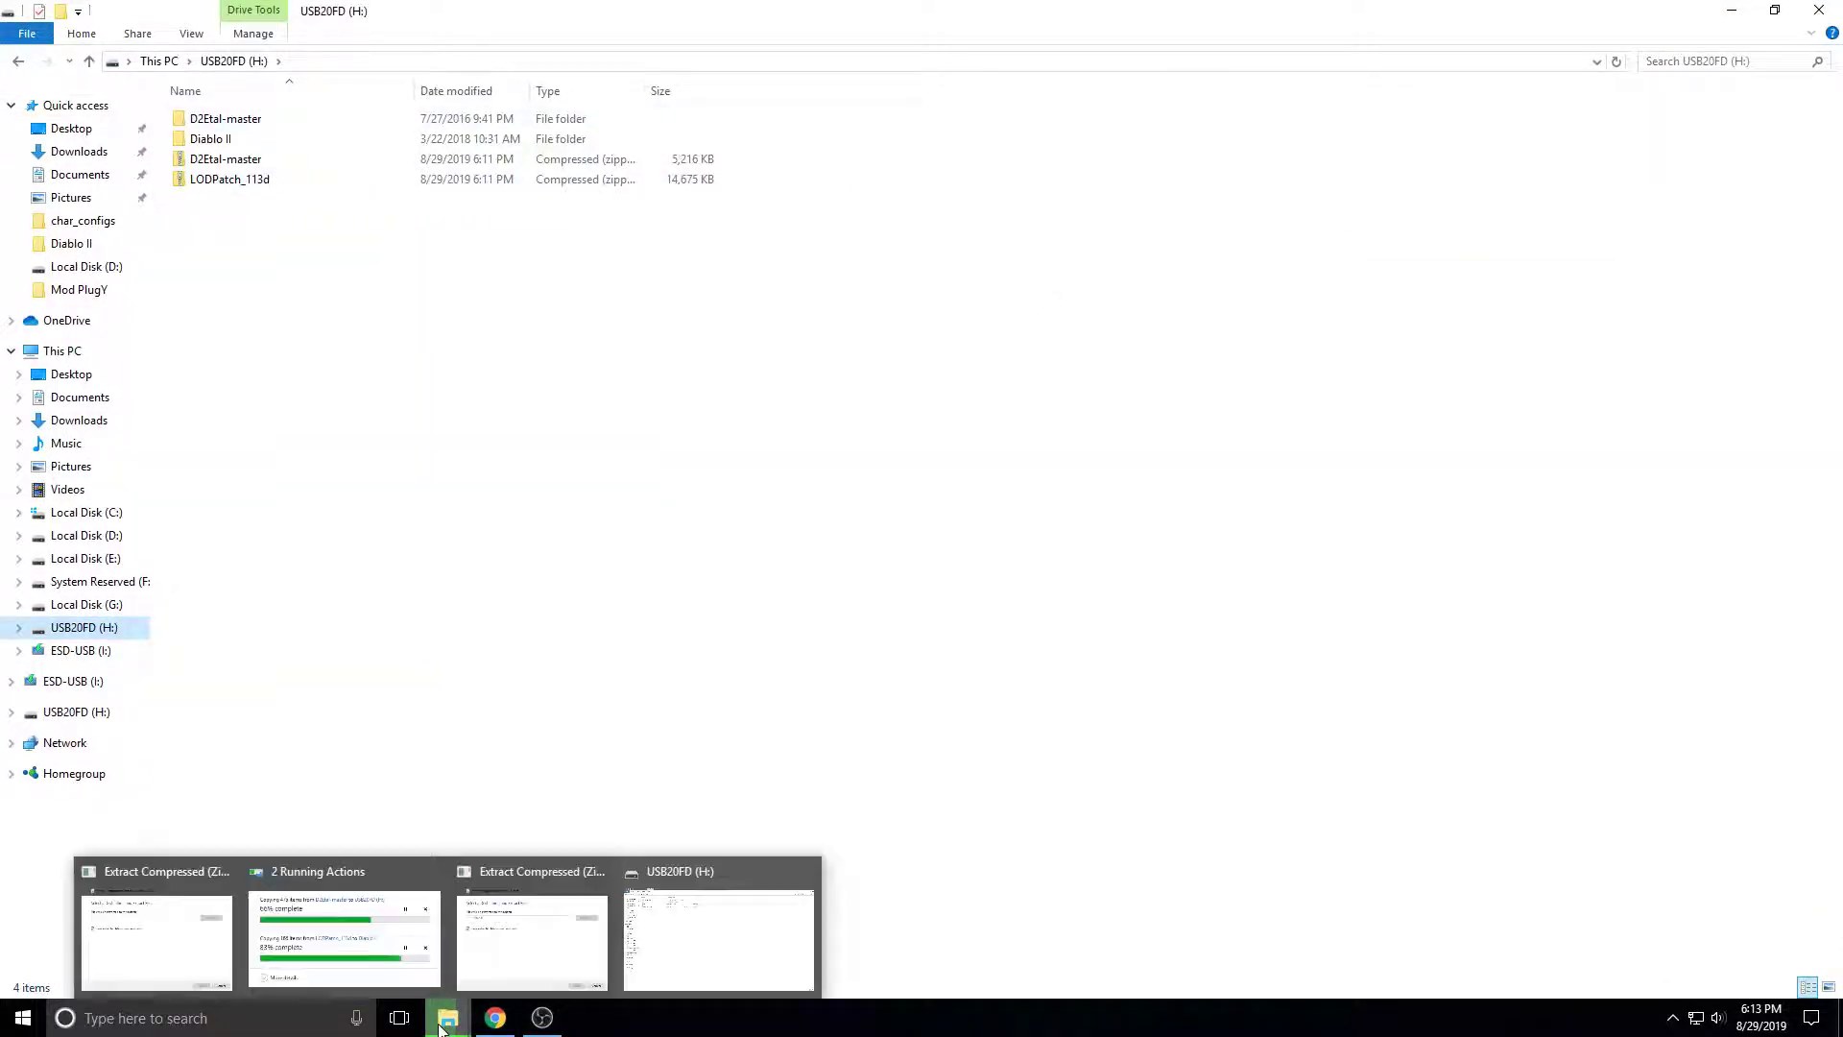
pyautogui.click(365, 889)
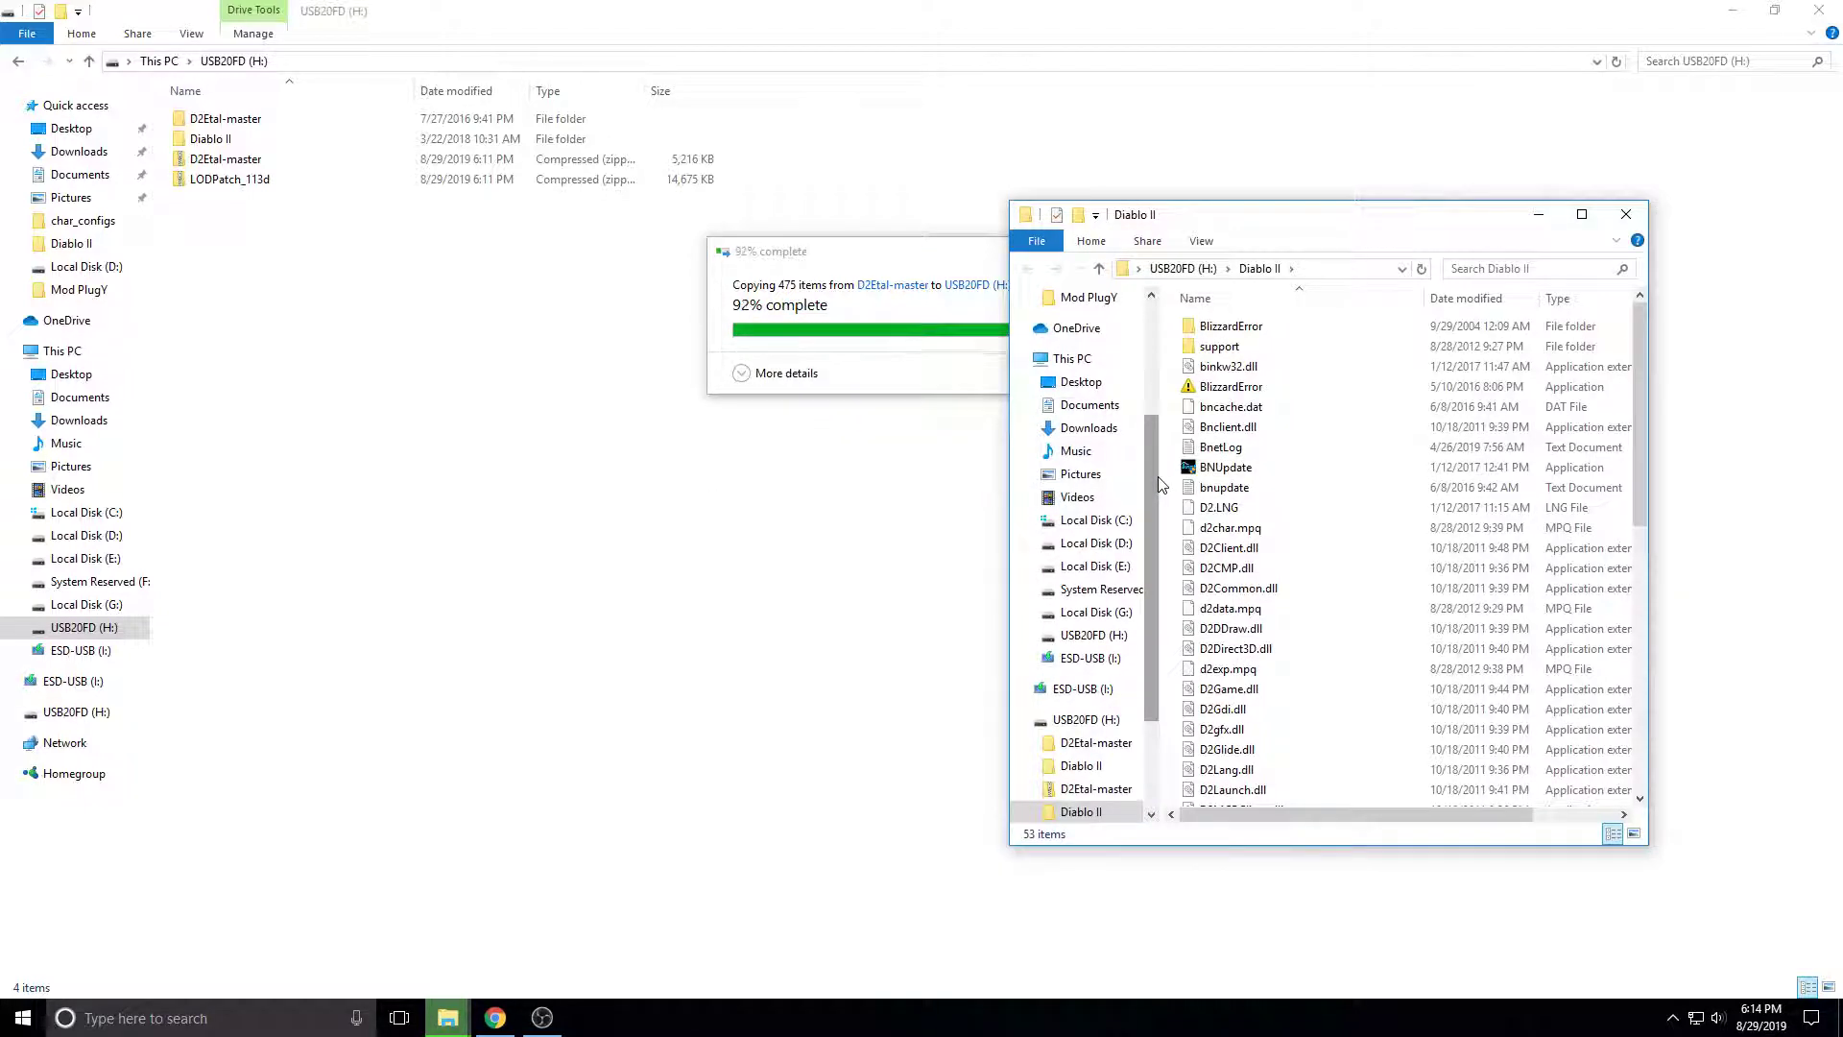
pyautogui.scroll(-10, 1344, 432)
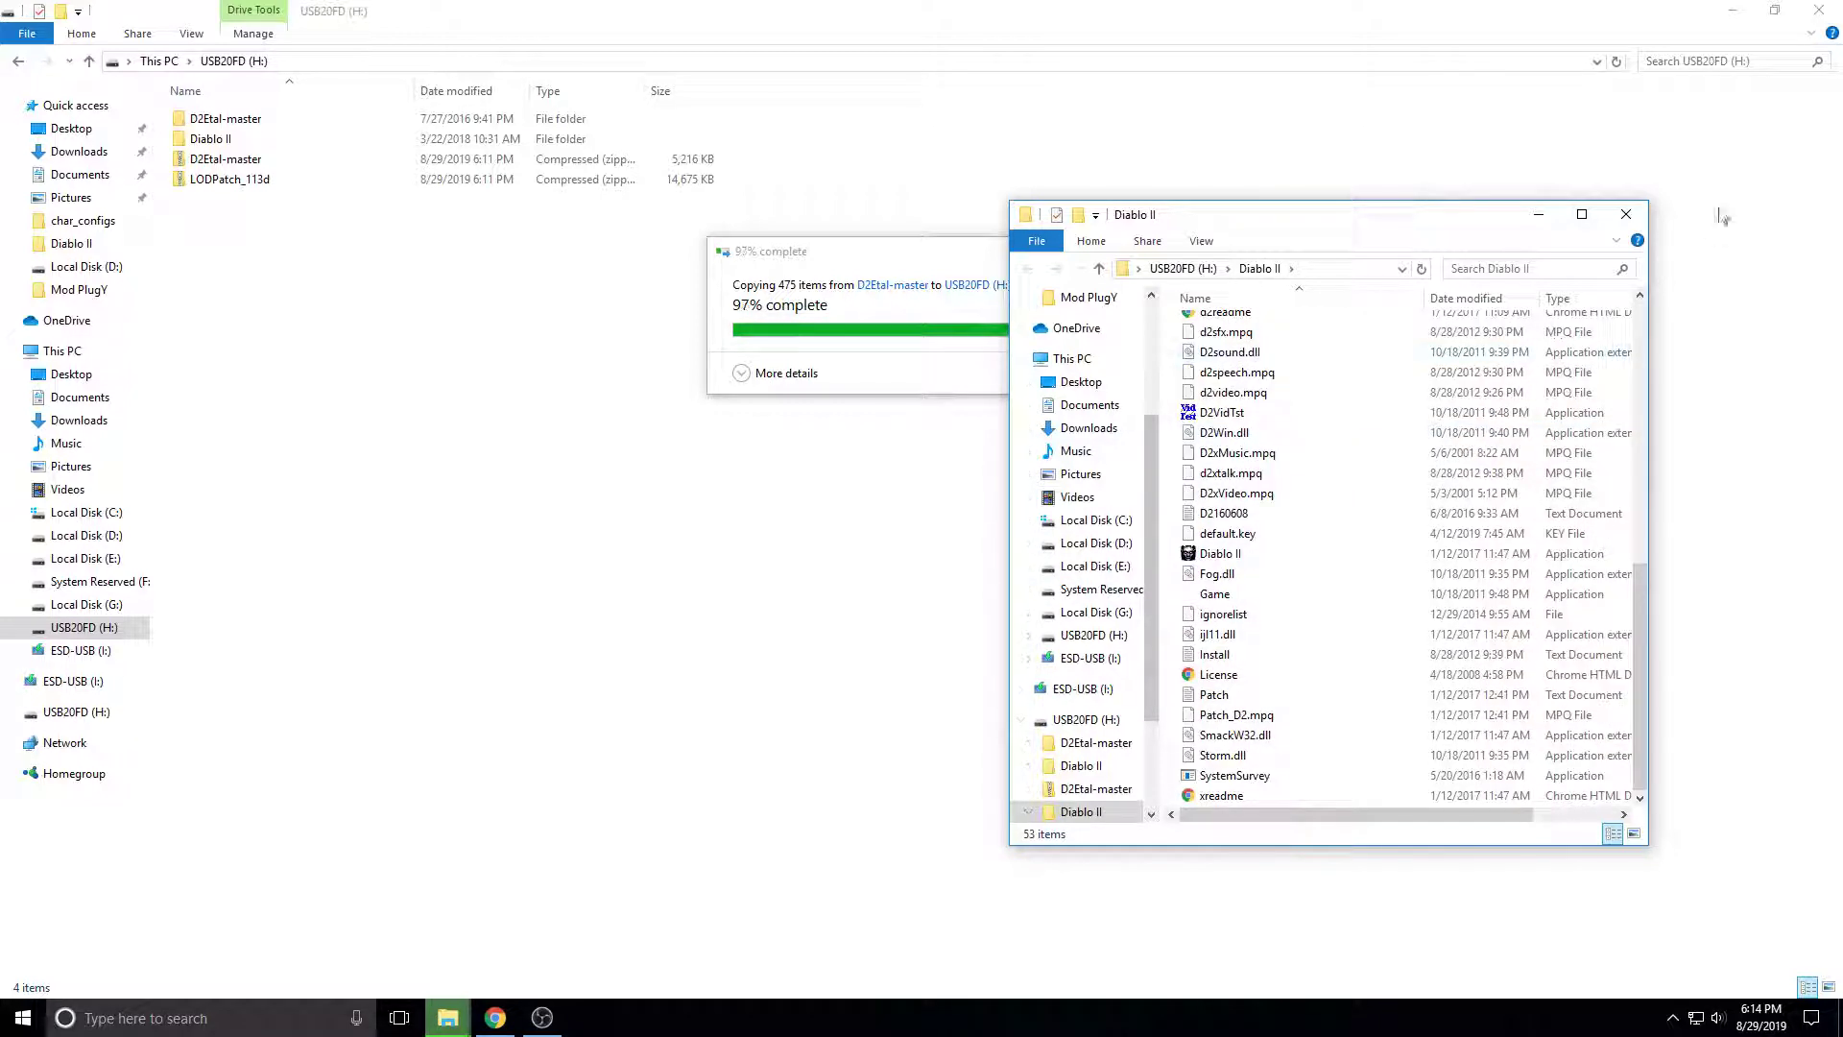
# Close the two smaller File Explorer windows and open the Diablo II folder on the USB20FD (H:) drive.
pyautogui.click(1626, 217)
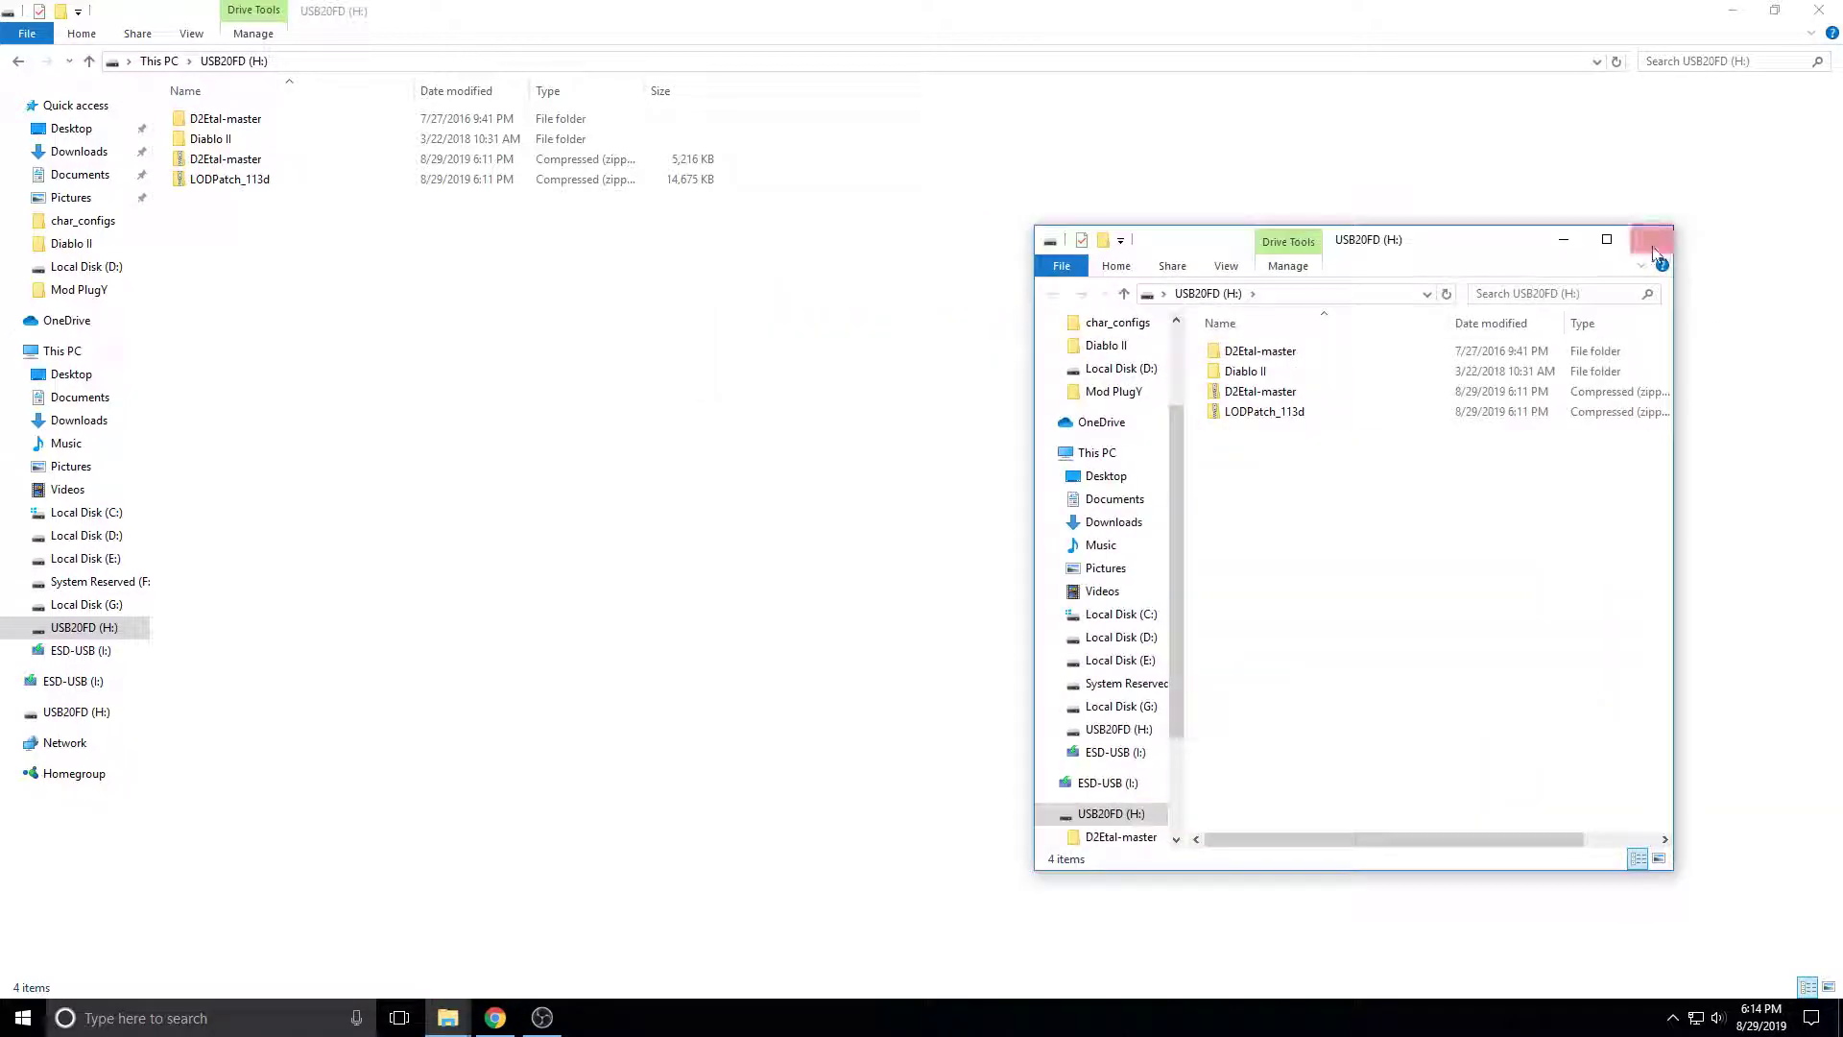
pyautogui.click(1647, 233)
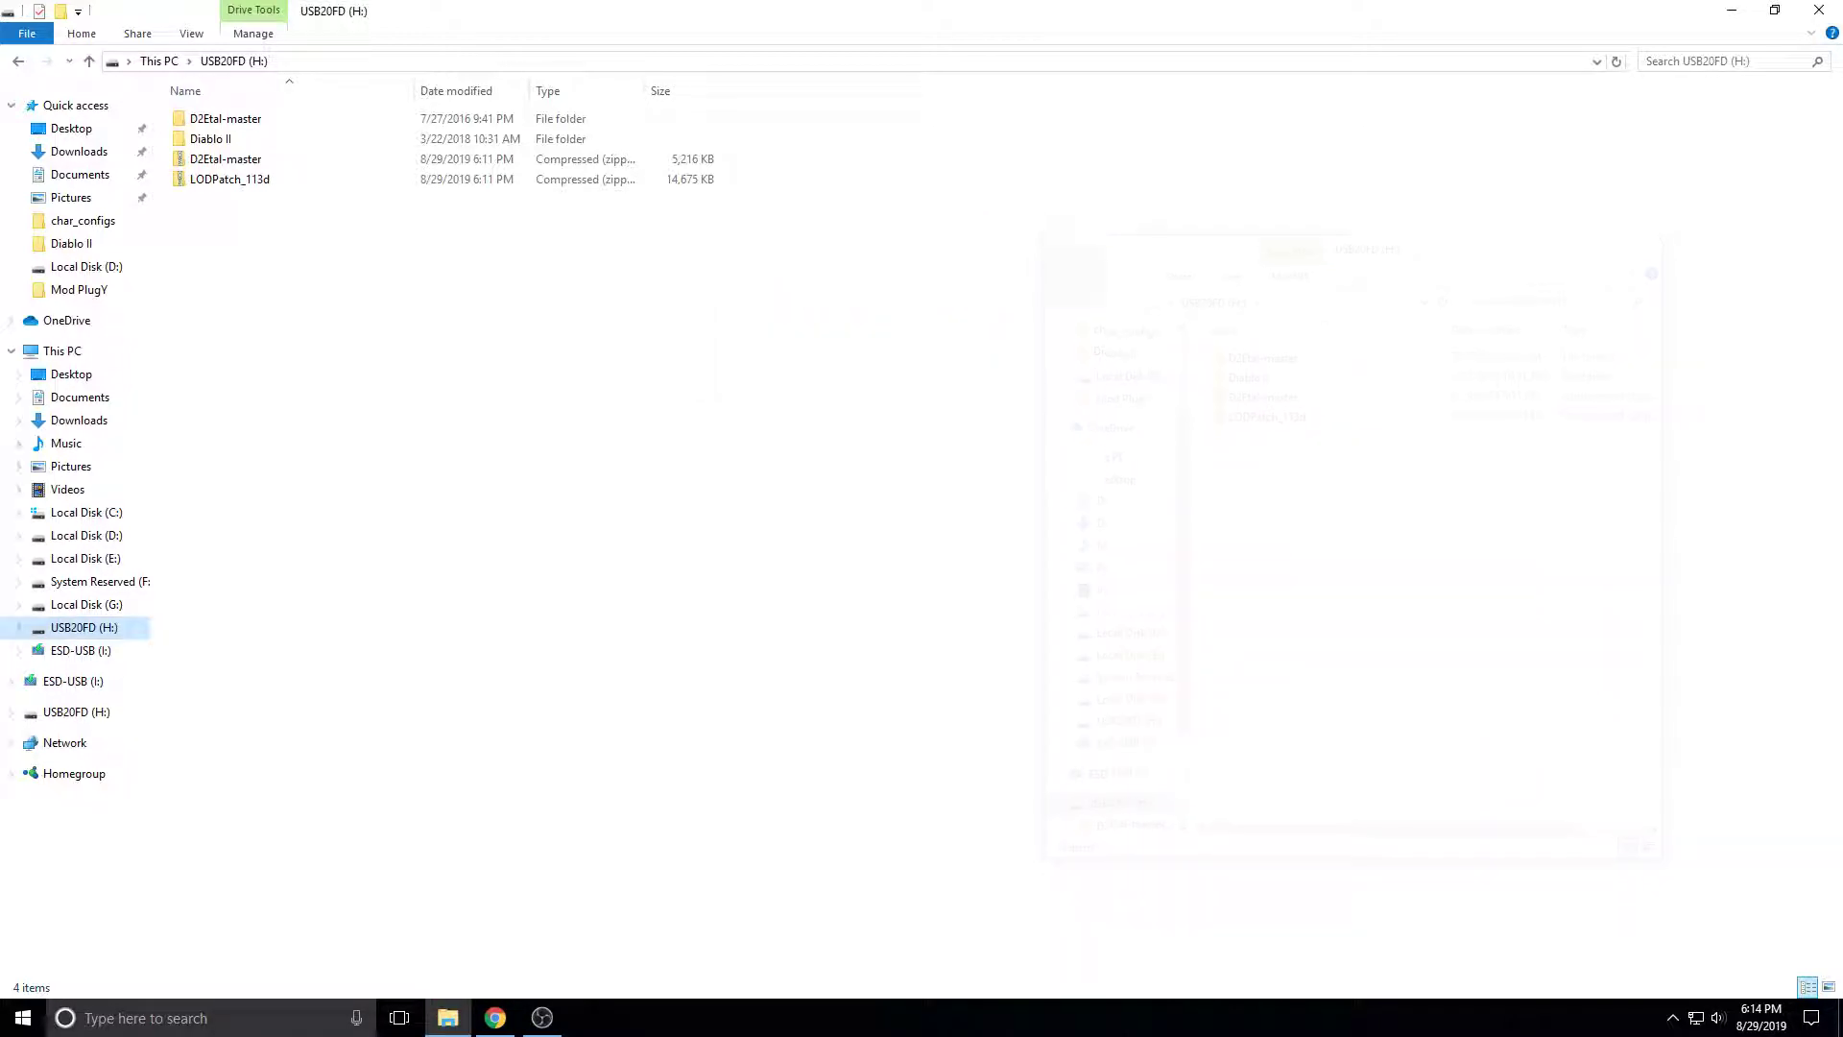
pyautogui.doubleClick(219, 140)
pyautogui.scroll(-4, 230, 720)
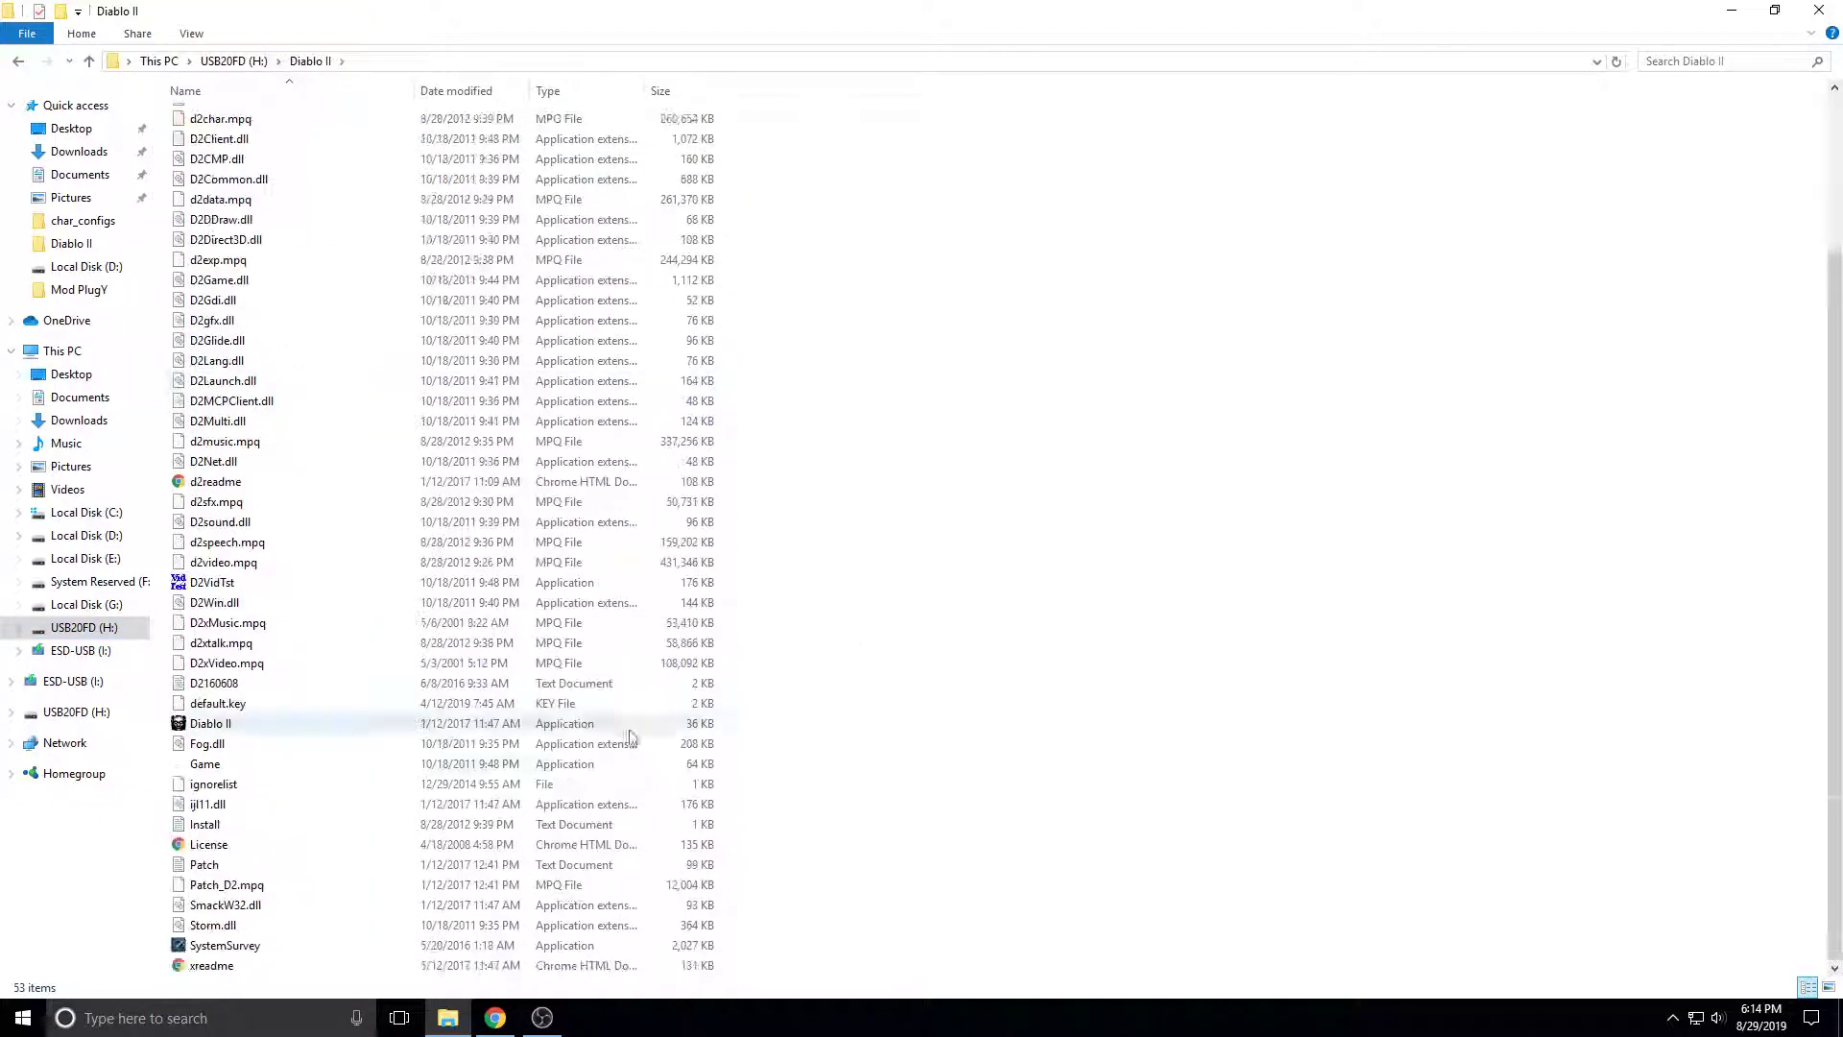
# Create a shortcut to the Game application inside H:\Diablo II.
pyautogui.rightClick(233, 777)
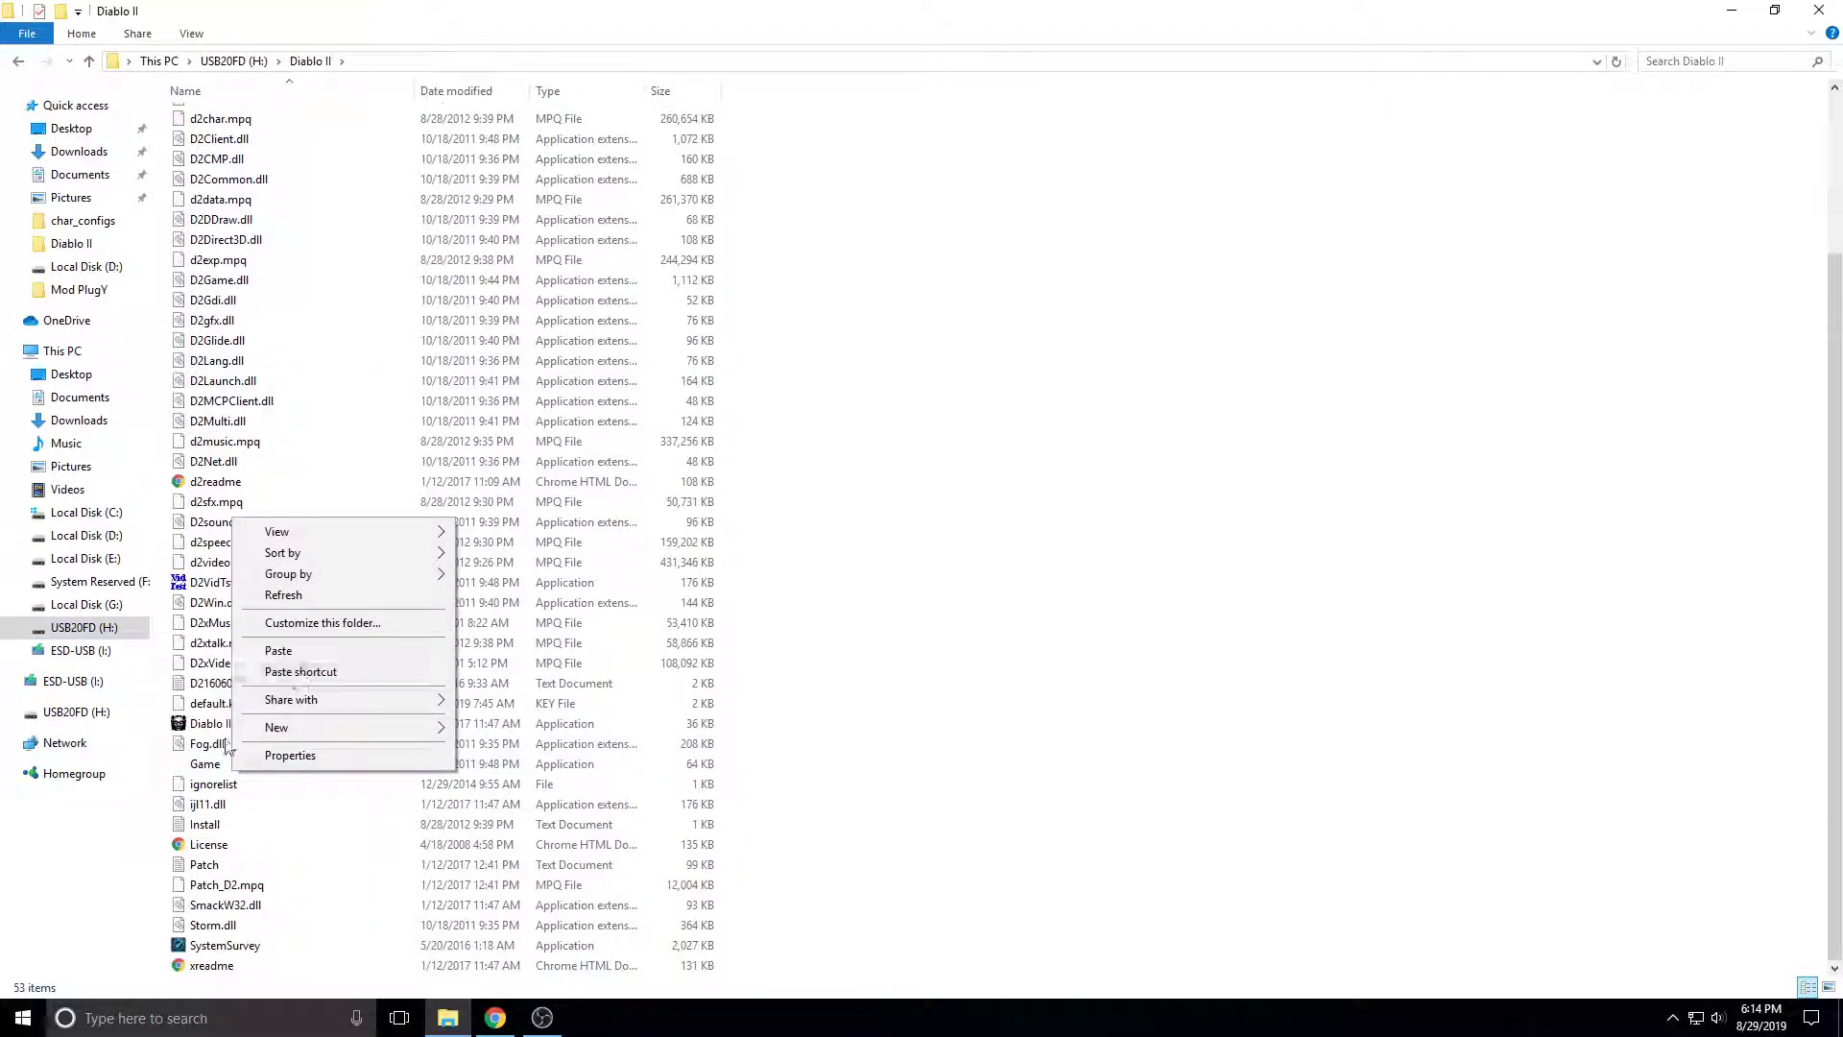
pyautogui.click(203, 771)
pyautogui.rightClick(203, 771)
pyautogui.click(331, 752)
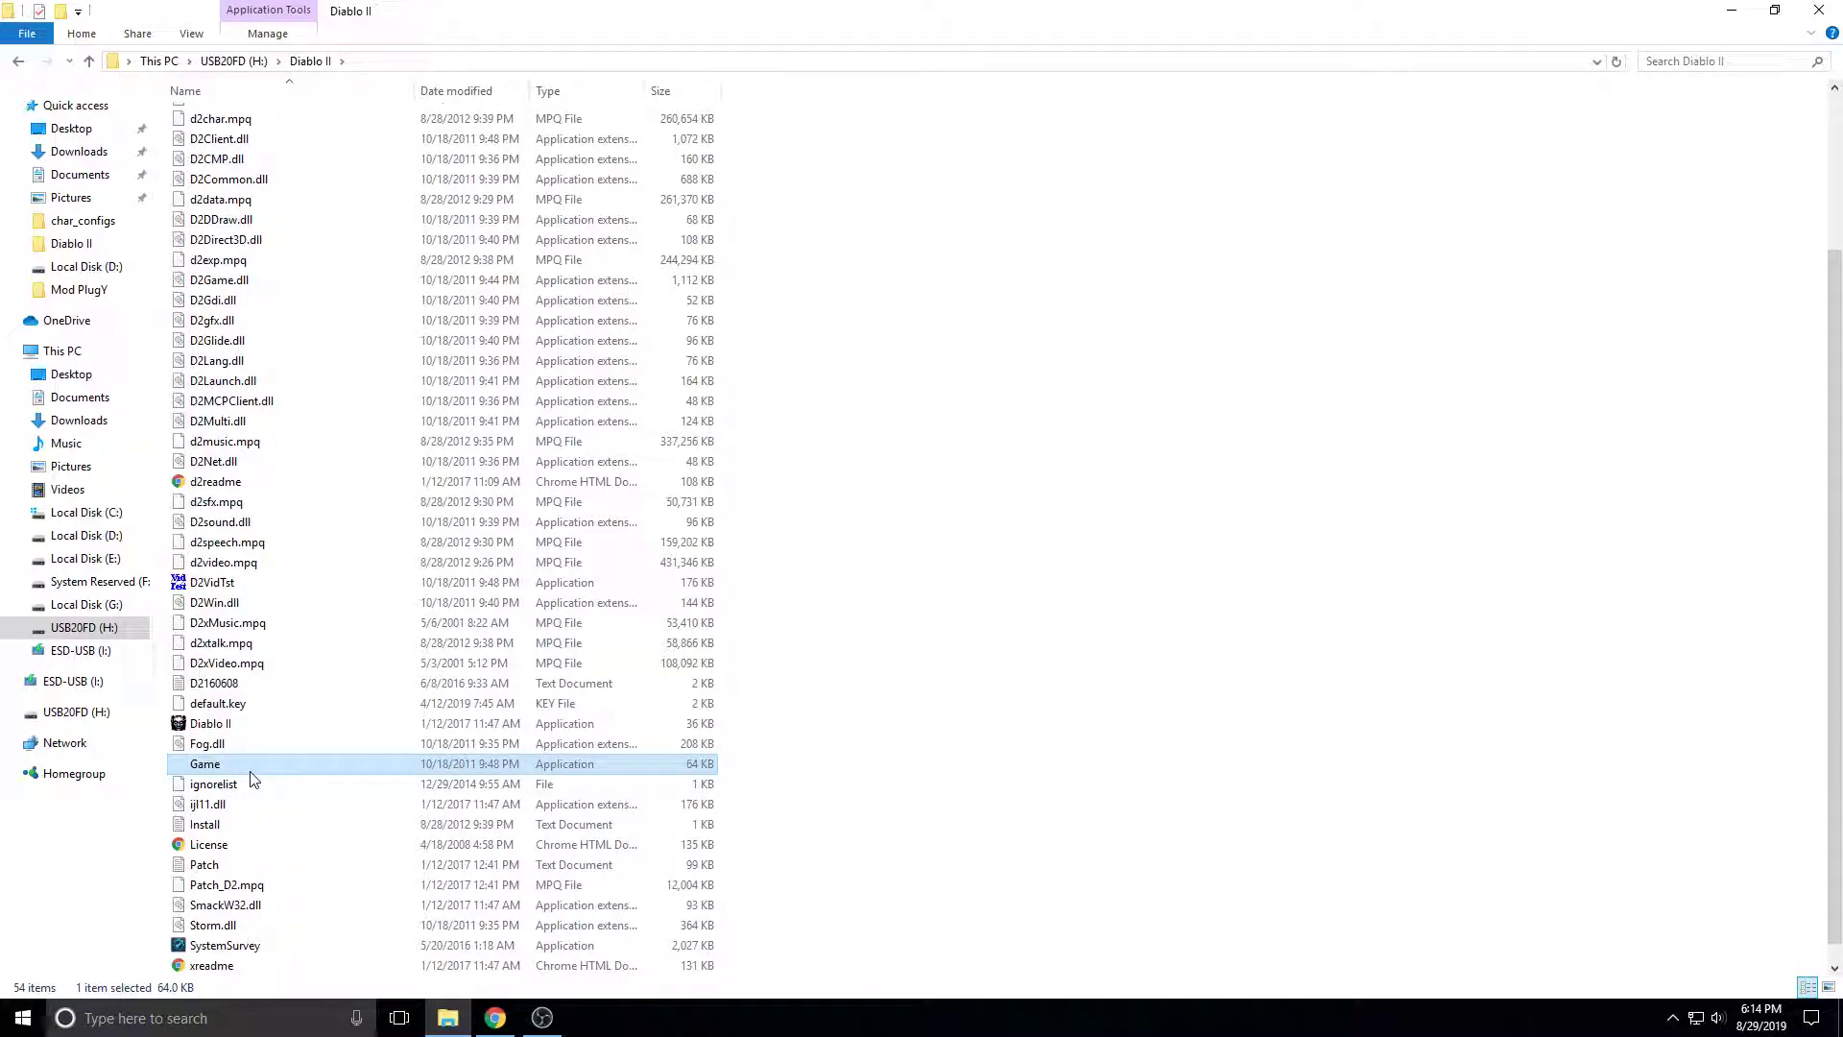
# Append -w to the target of Game - Shortcut so that it reads "H:\Diablo II\Game.exe" -w, and save its properties.
pyautogui.click(255, 964)
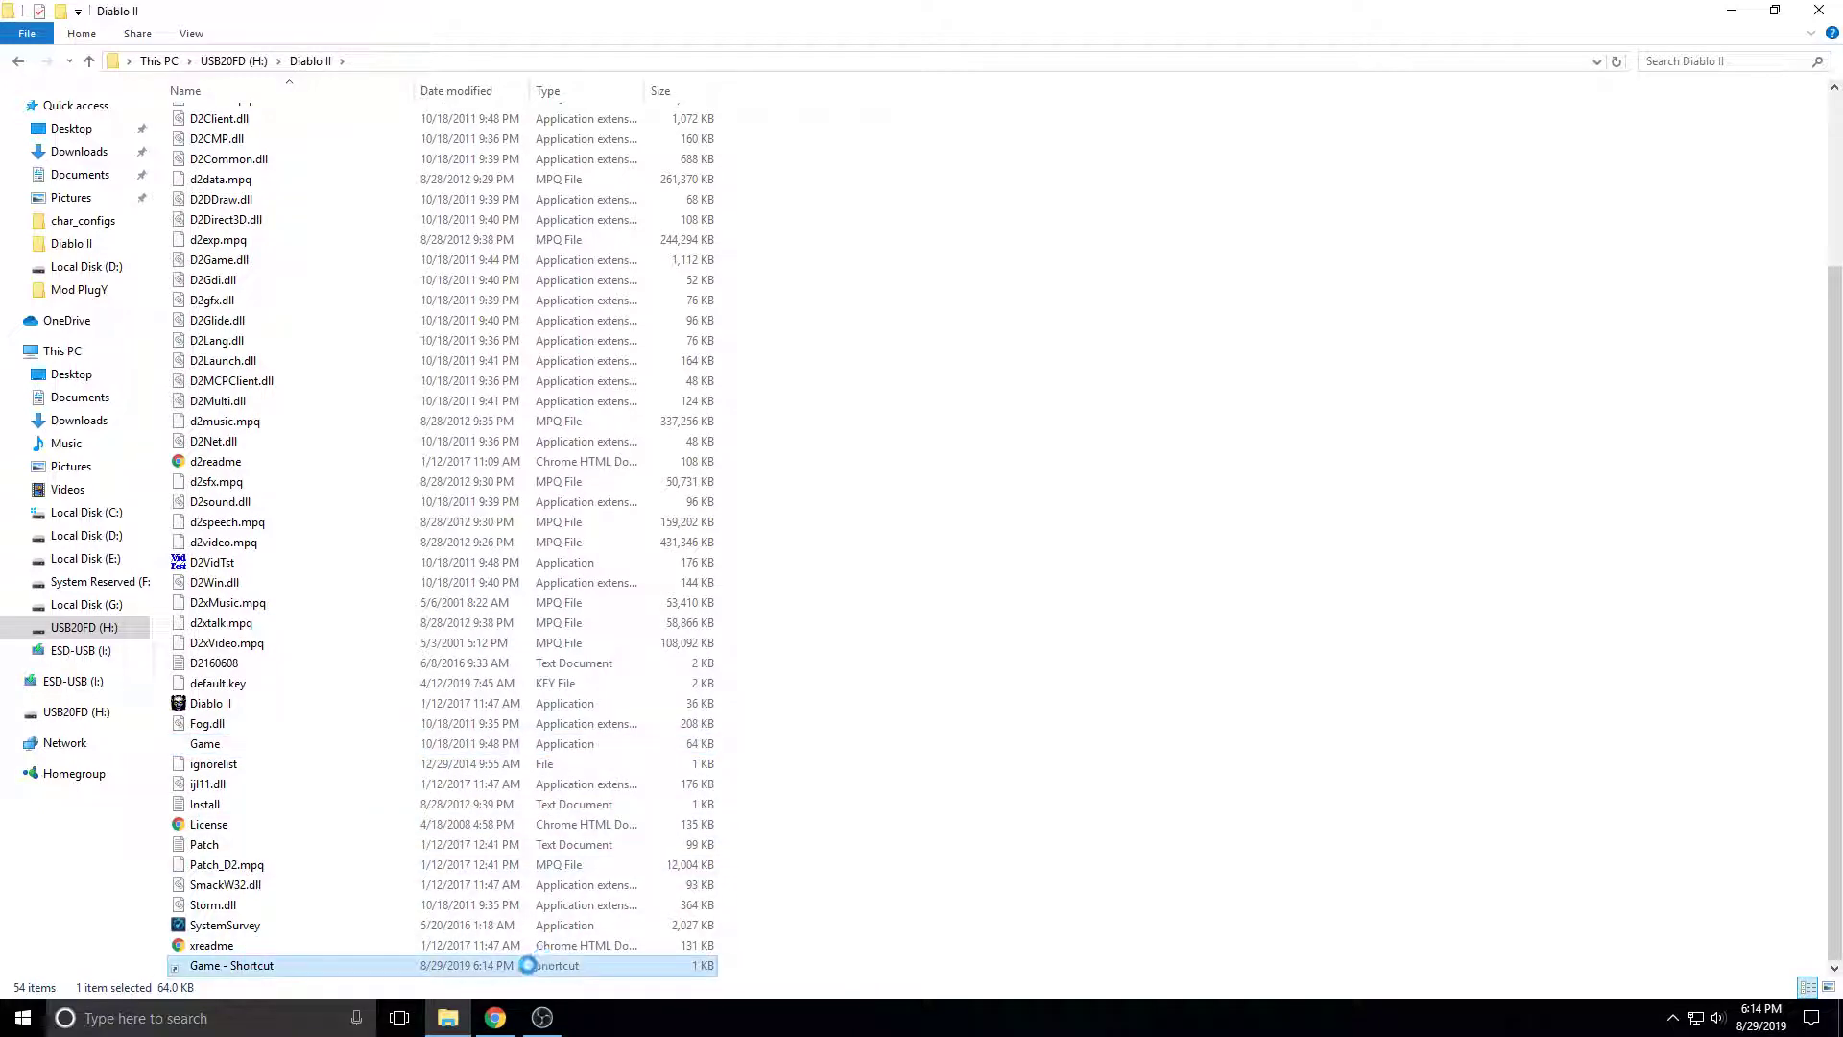
pyautogui.rightClick(259, 963)
pyautogui.click(337, 945)
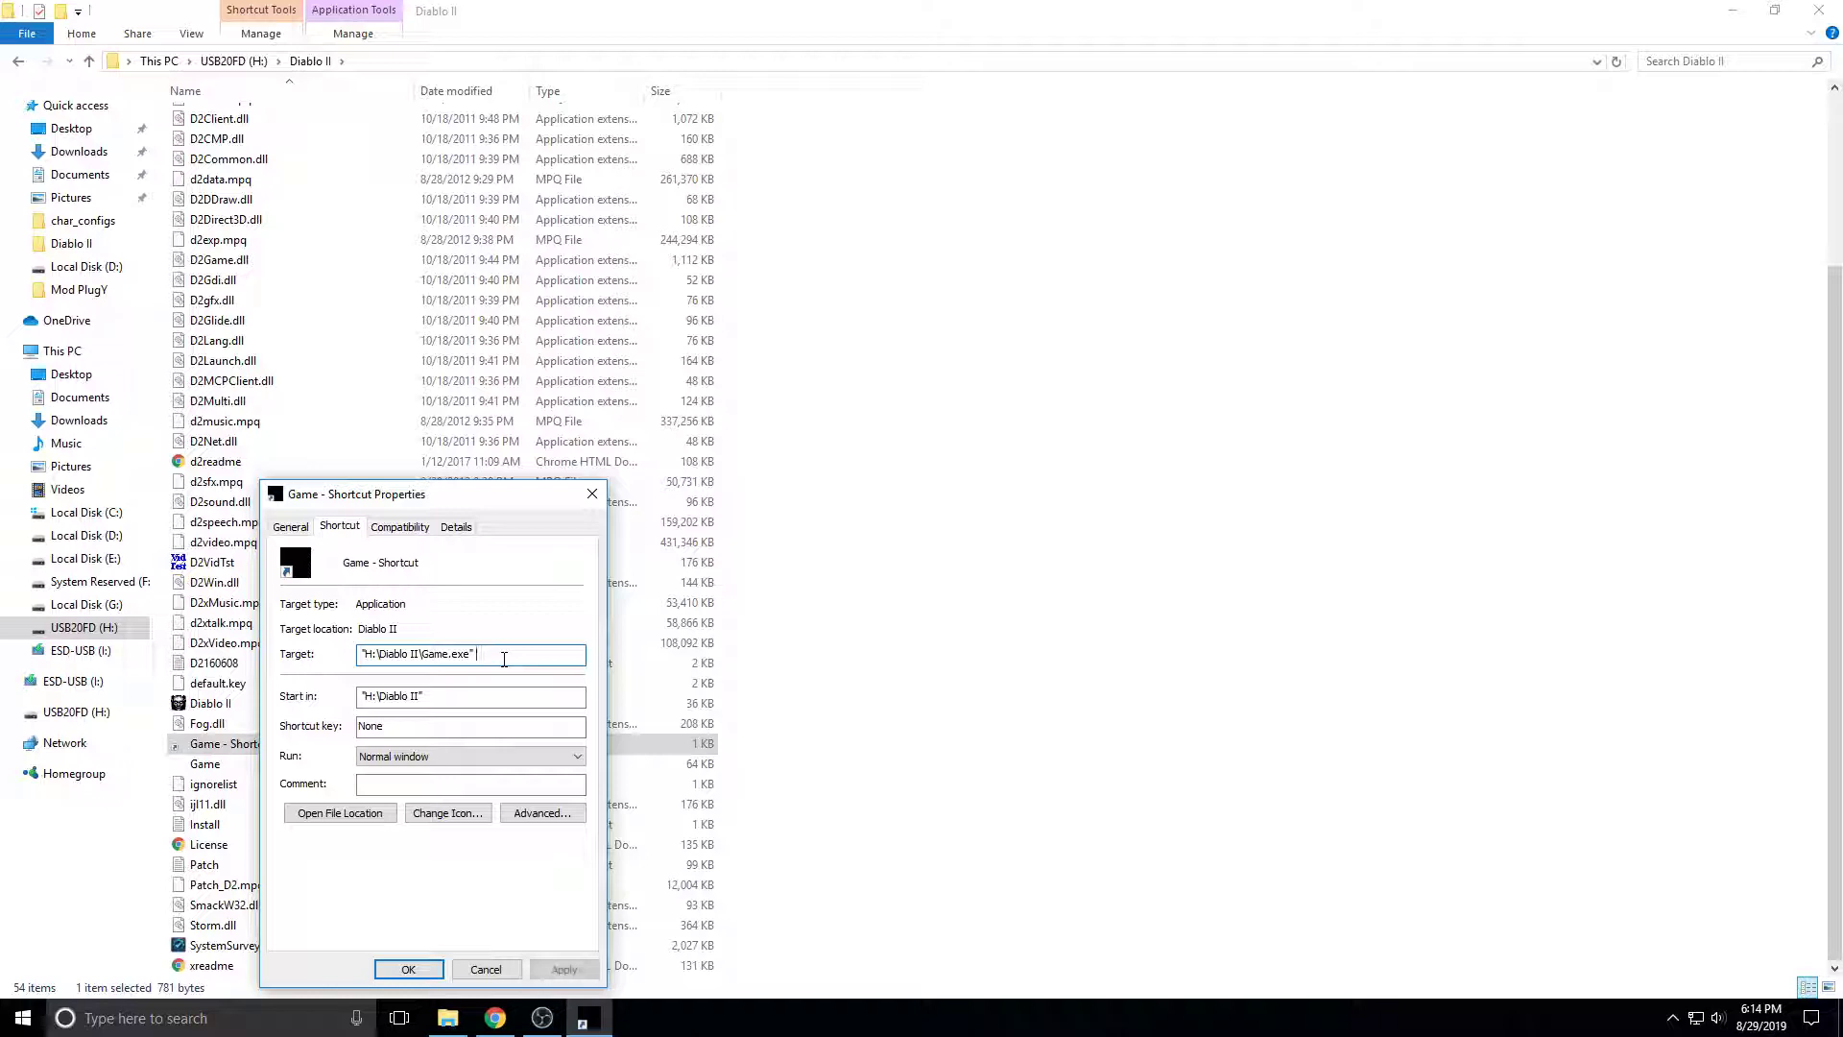
pyautogui.write('w')
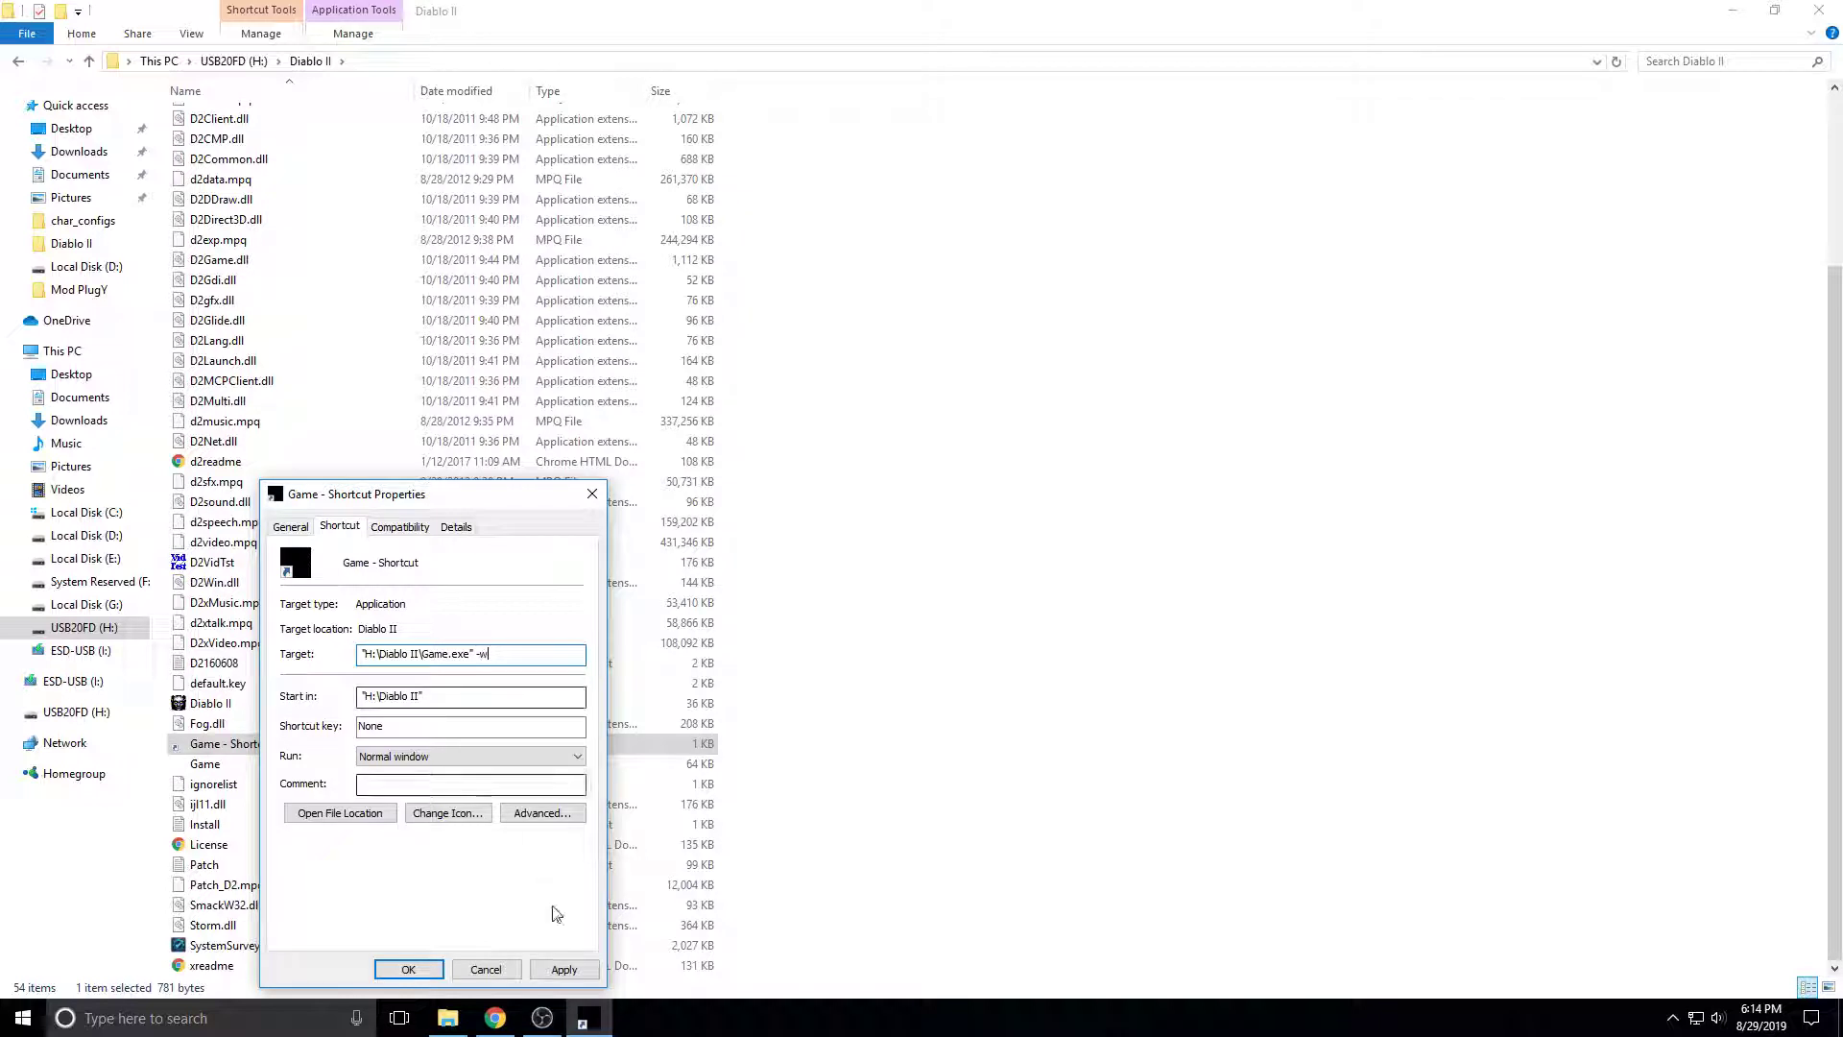
pyautogui.click(408, 968)
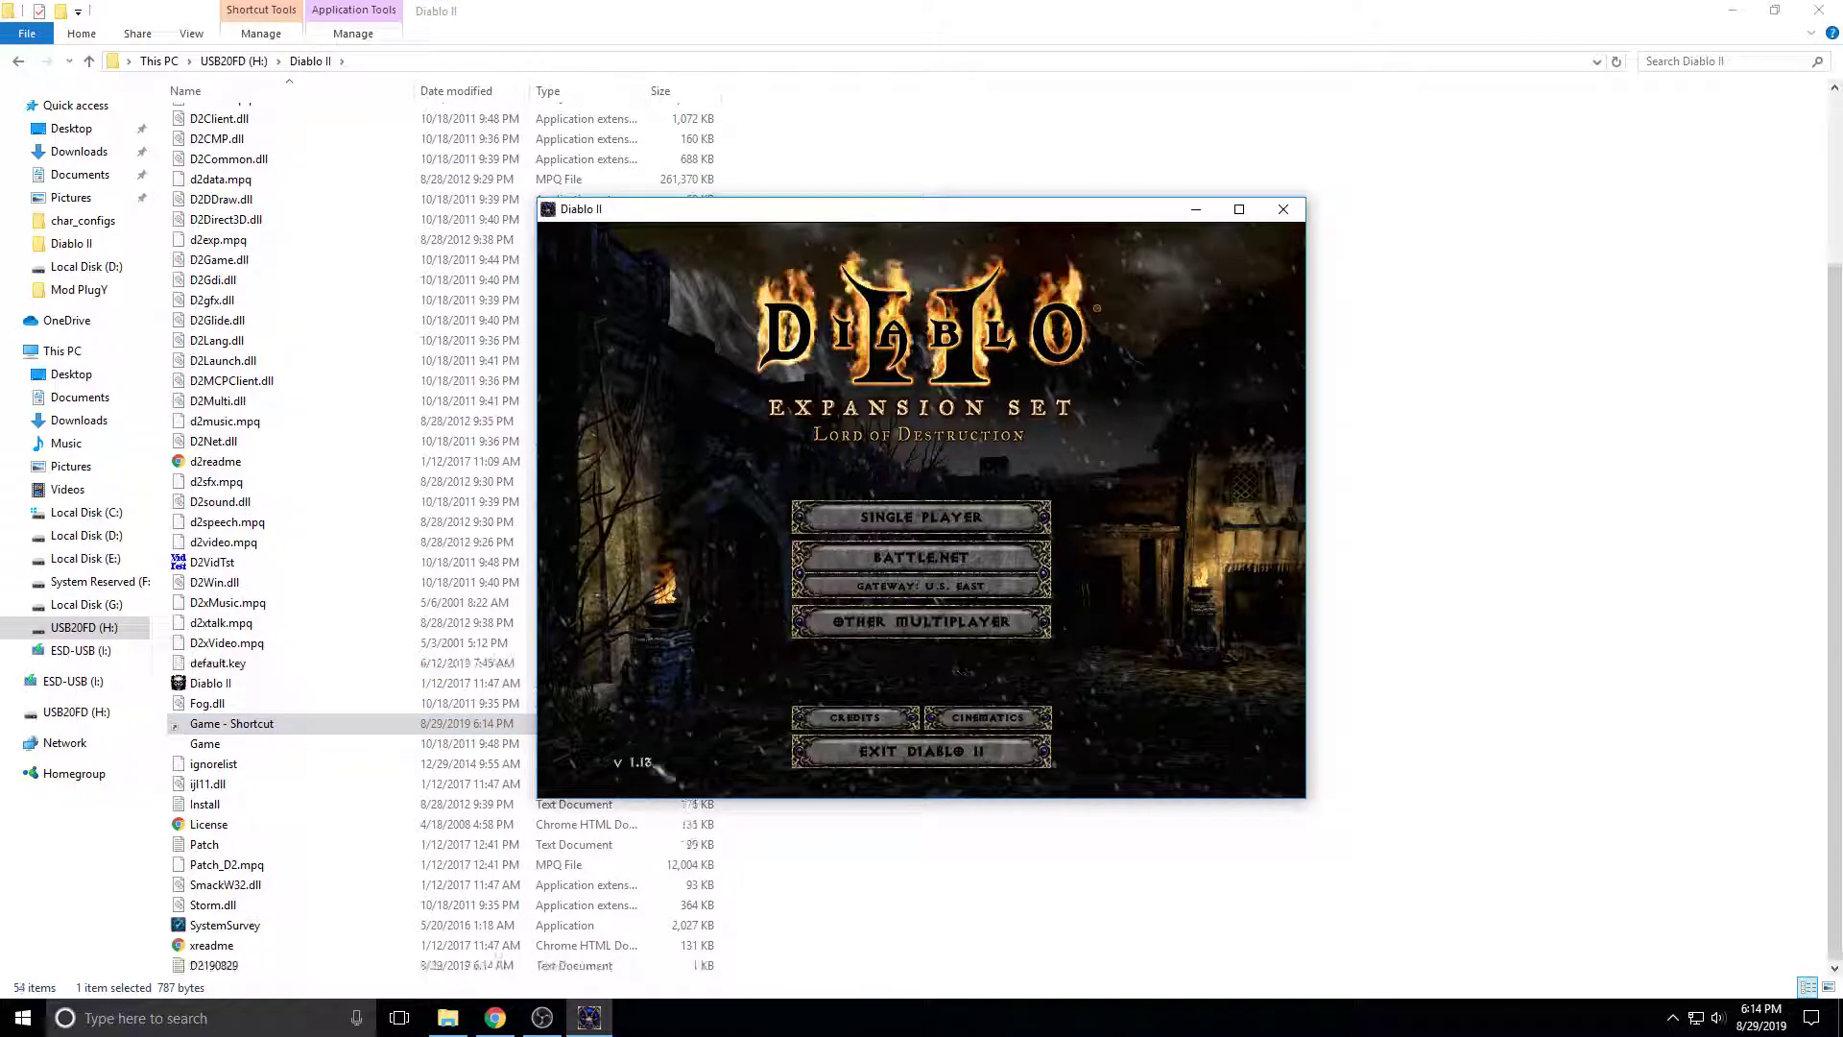
# Exit Diablo II and return to the root of the USB20FD (H:) drive.
pyautogui.click(883, 758)
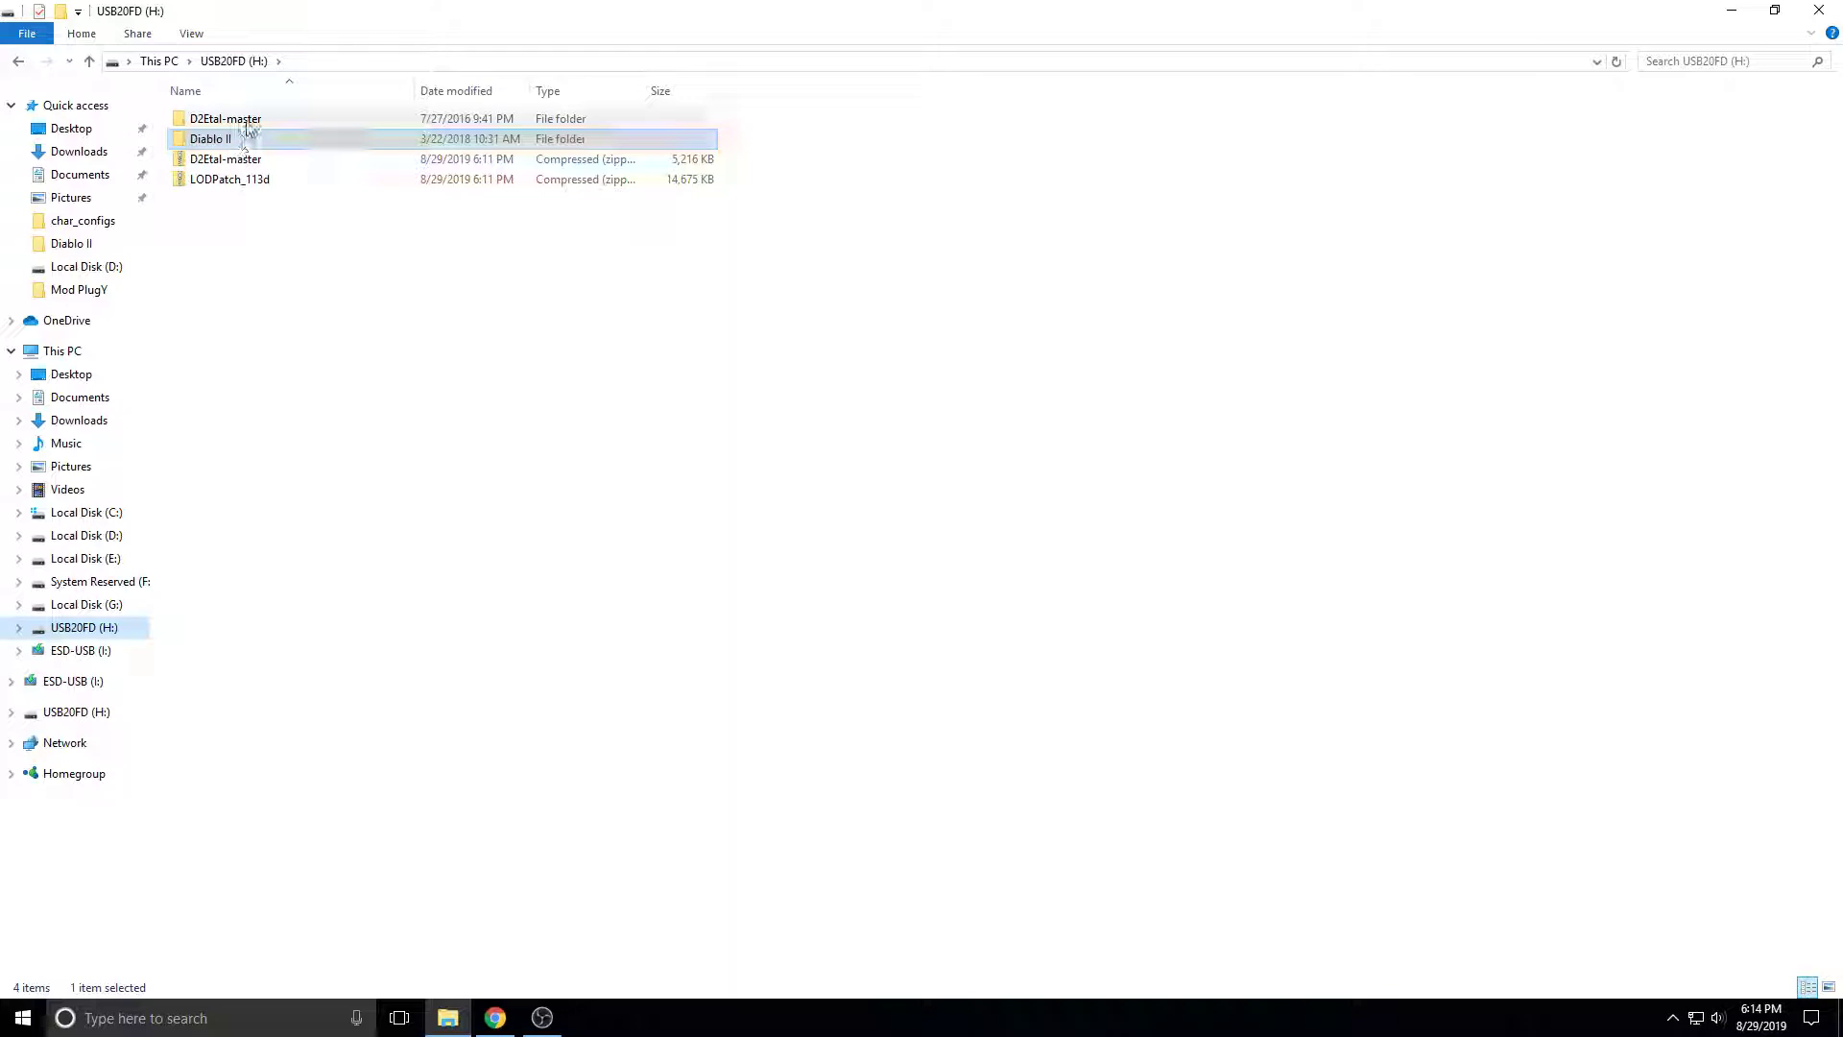
pyautogui.doubleClick(248, 122)
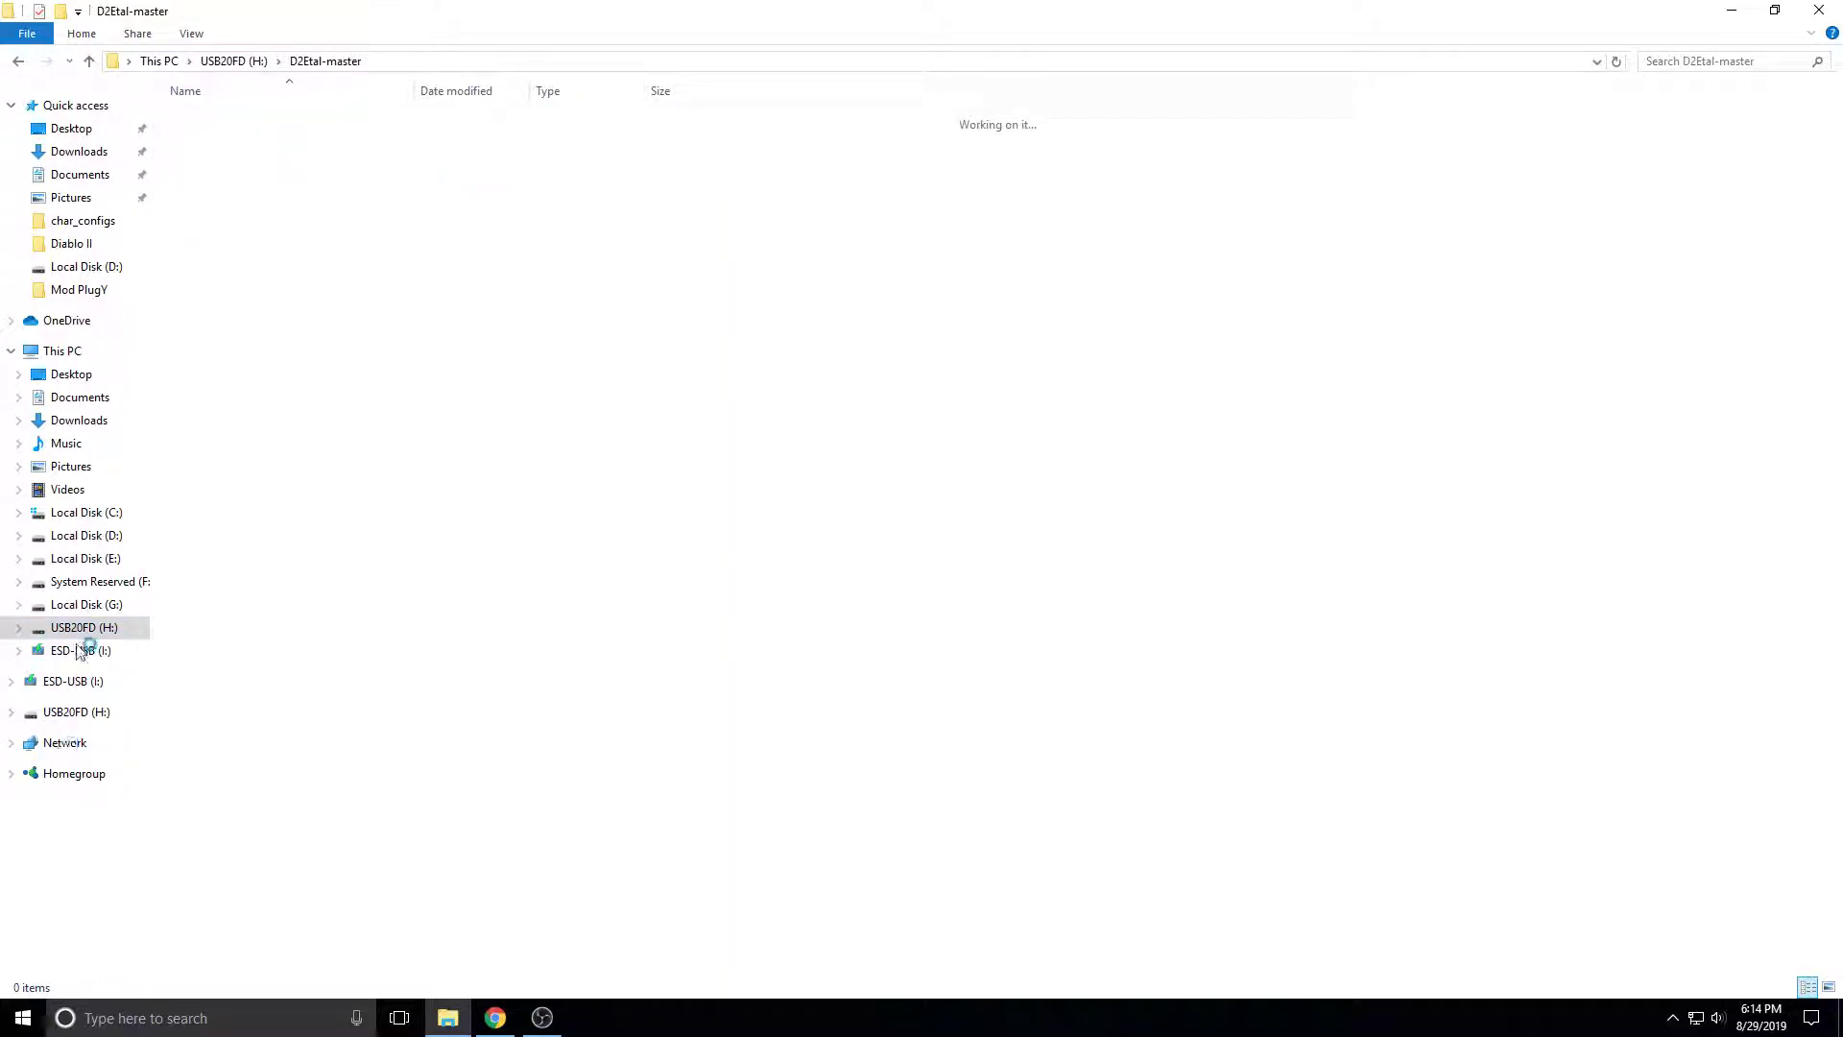
pyautogui.click(104, 633)
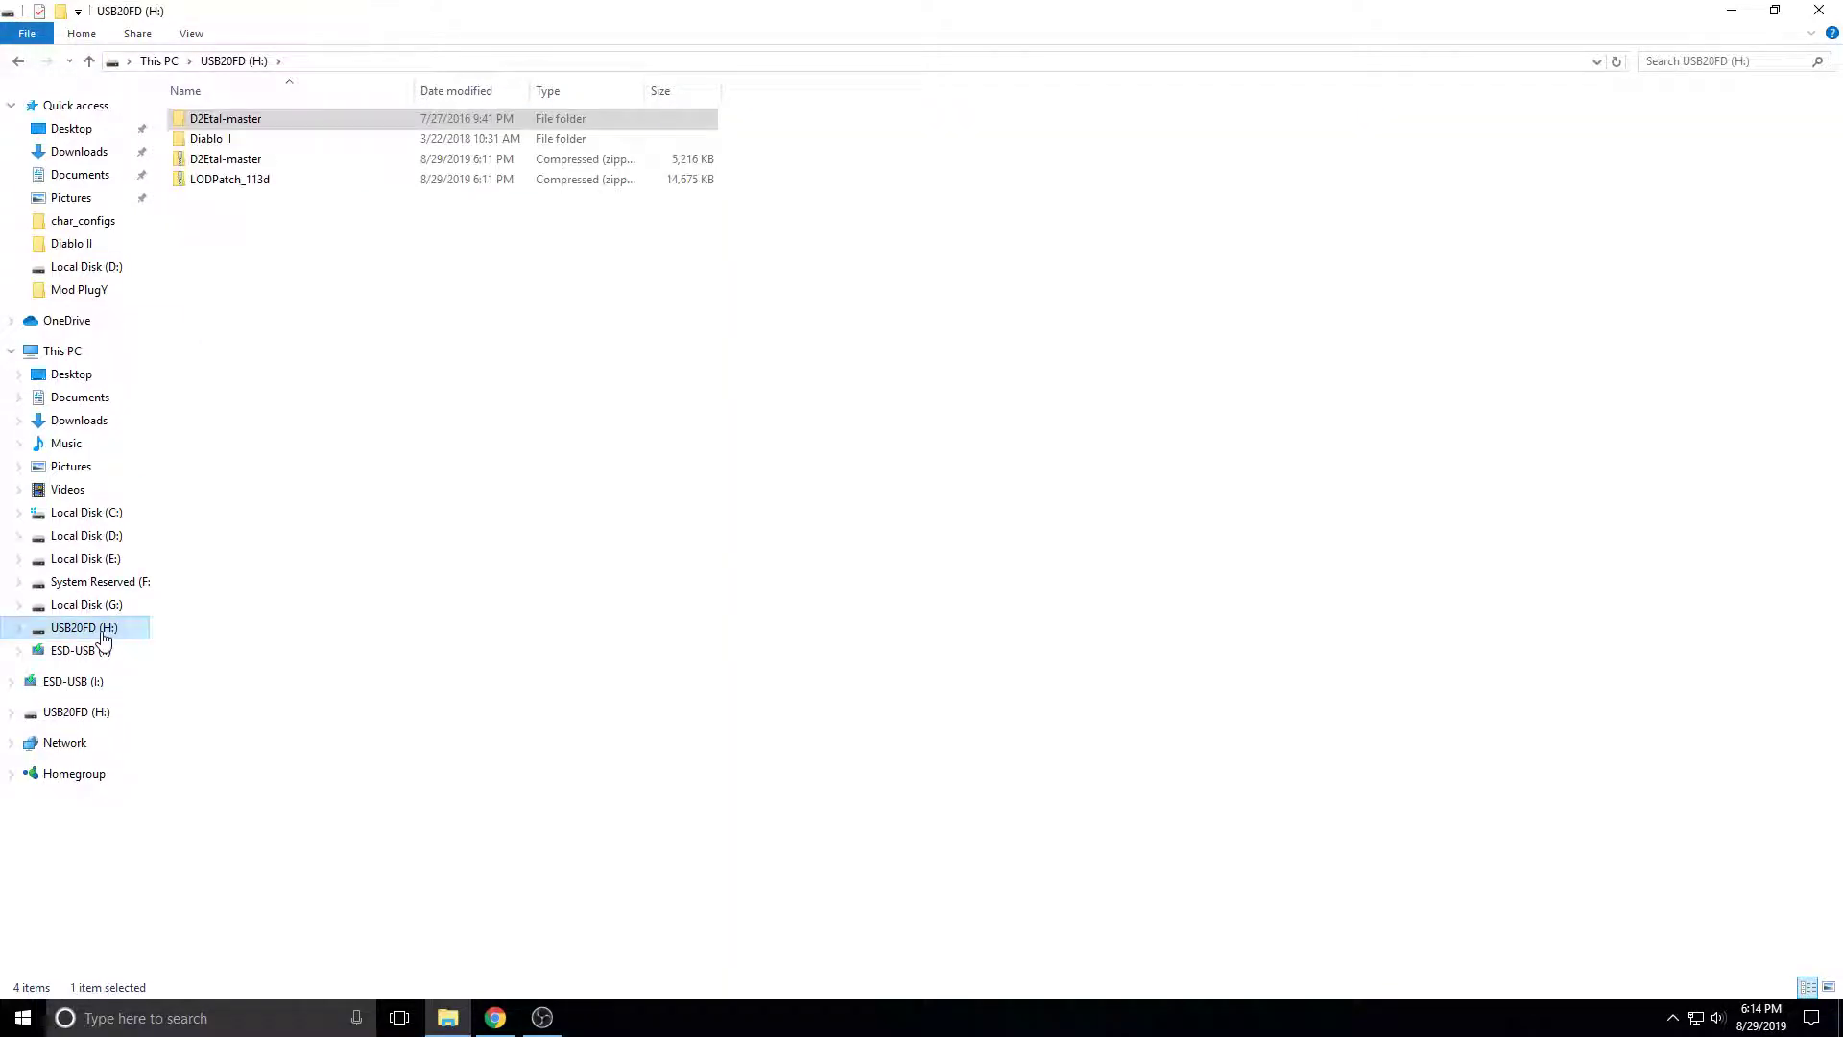
# Launch Diablo II from Game - Shortcut in the Diablo II folder and enter single player.
pyautogui.doubleClick(211, 140)
pyautogui.scroll(-4, 371, 820)
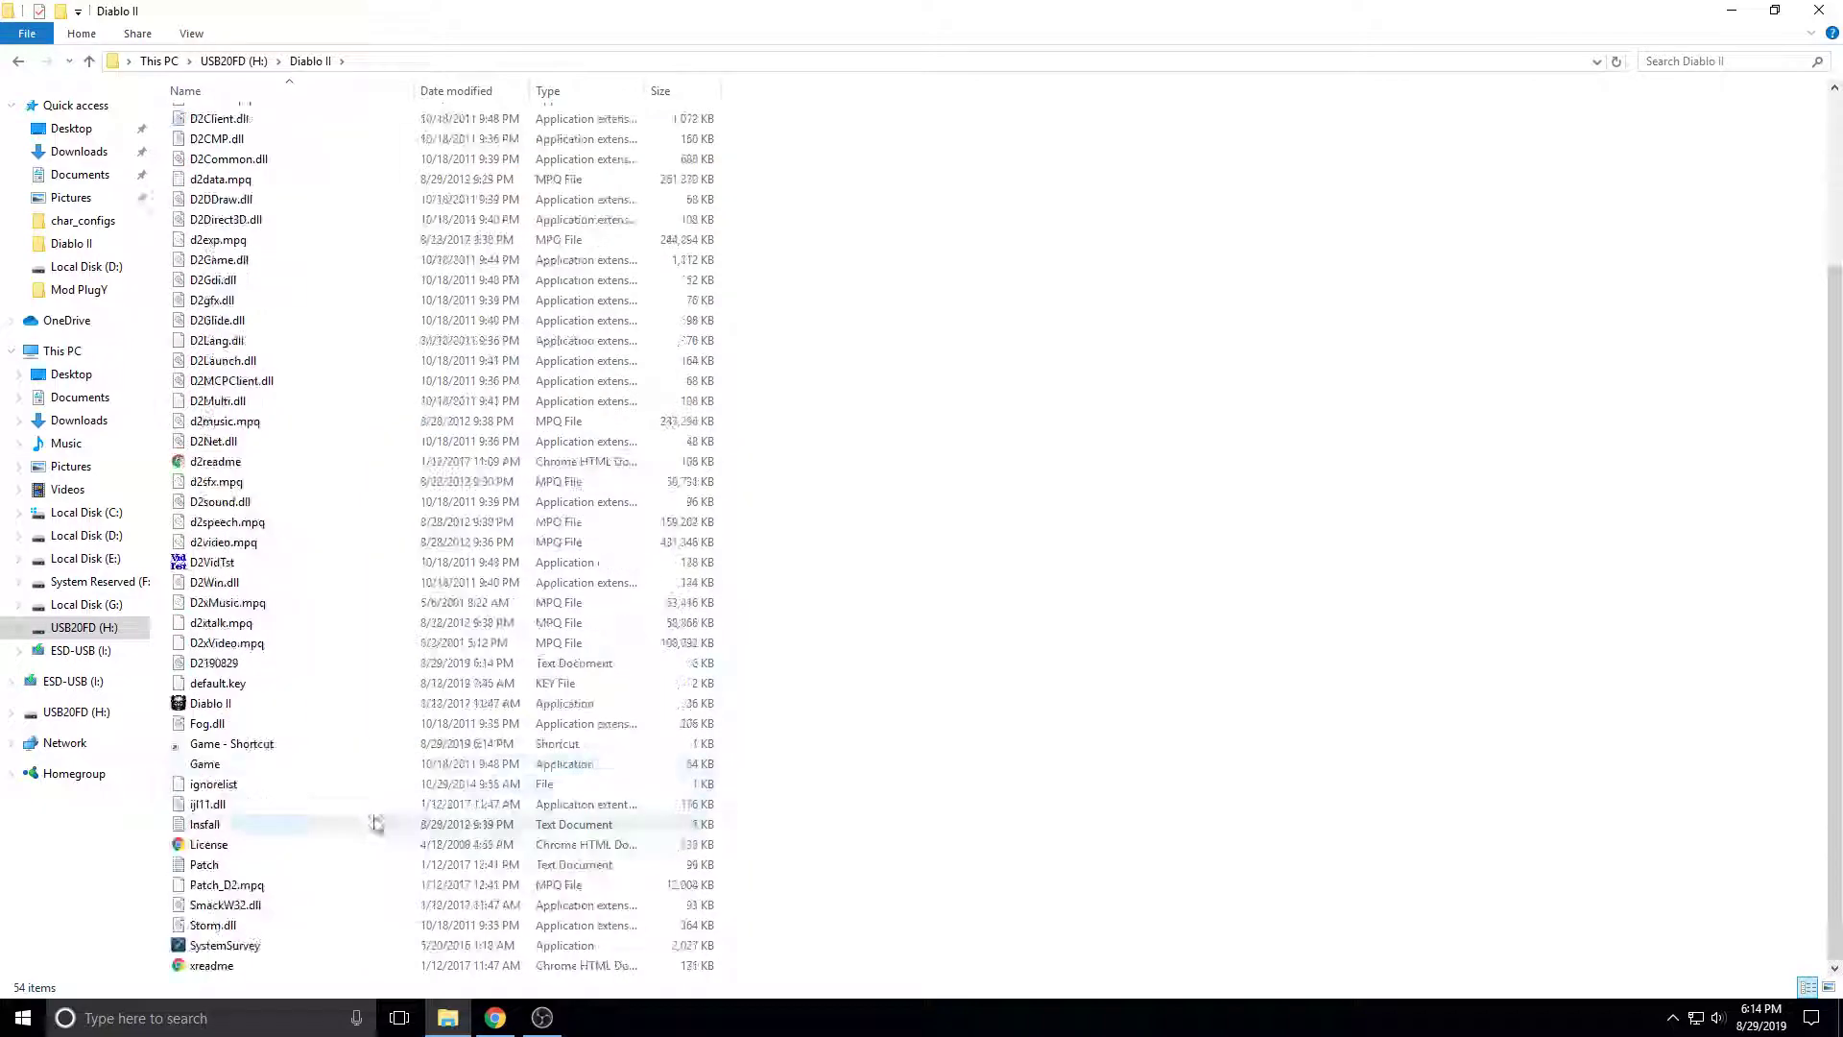
pyautogui.doubleClick(305, 748)
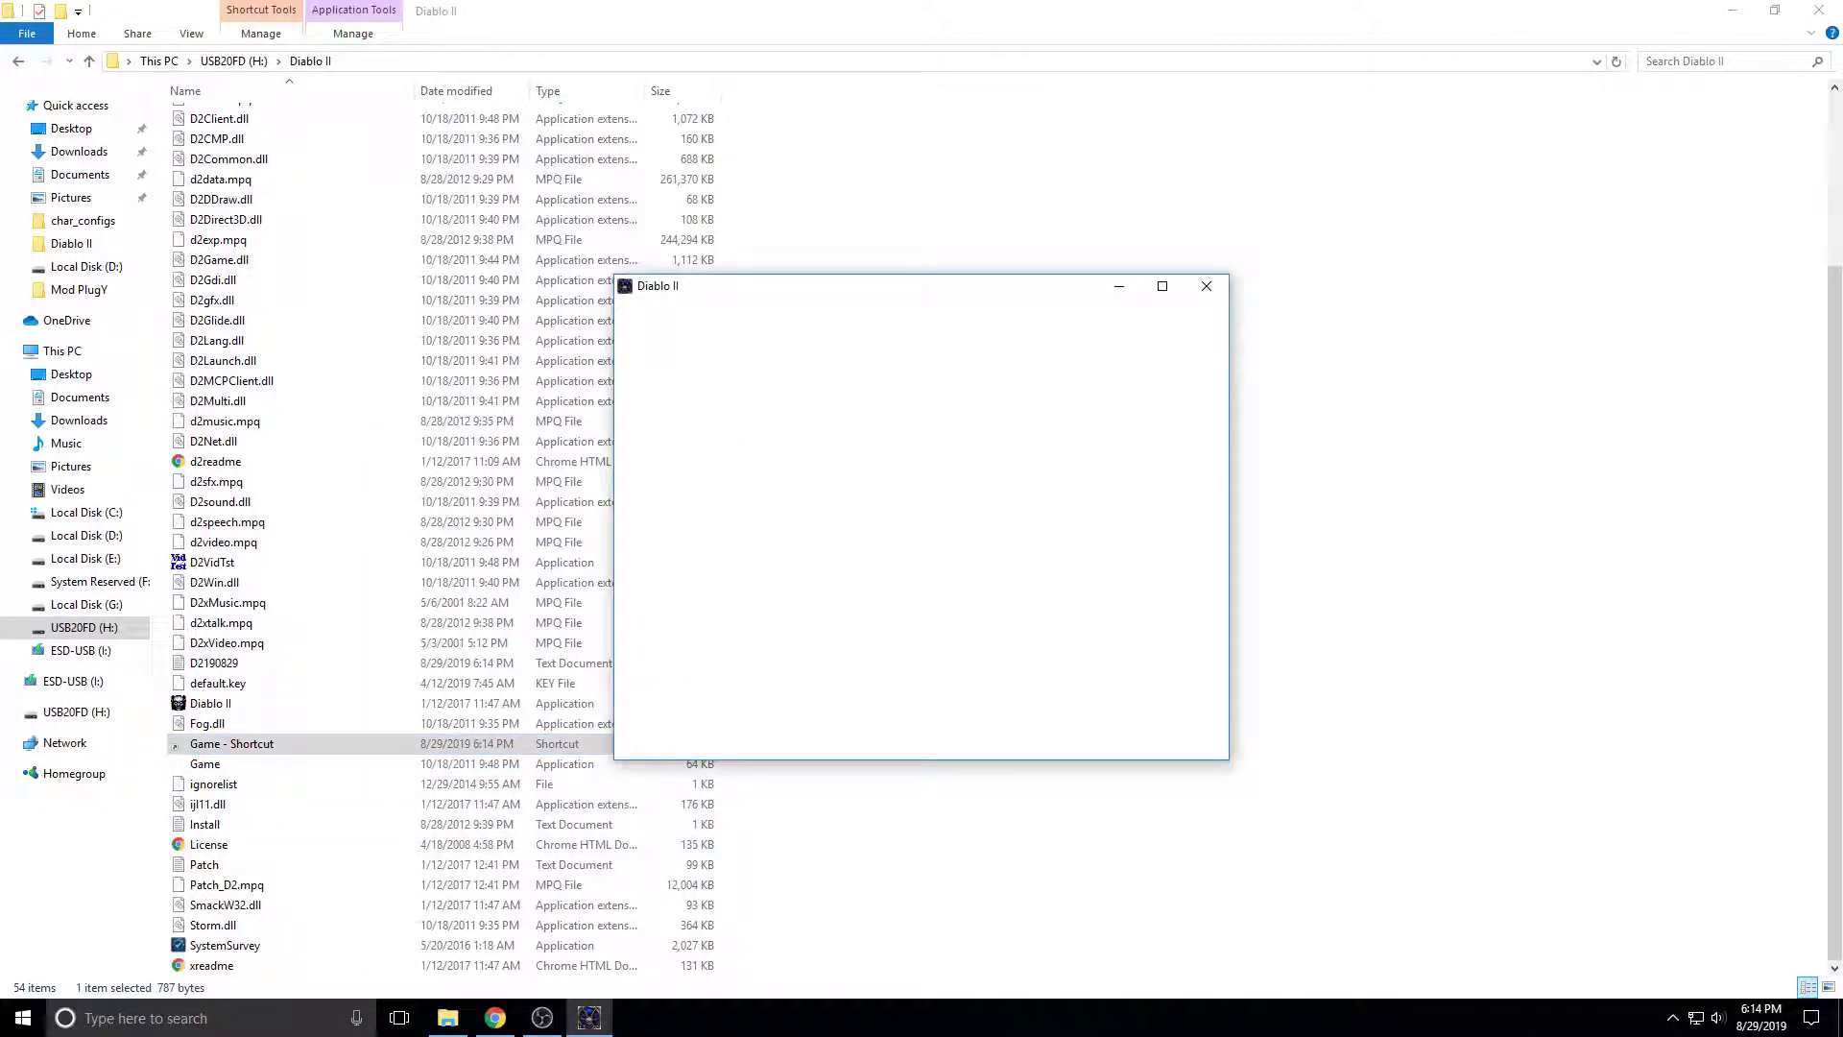
pyautogui.click(868, 513)
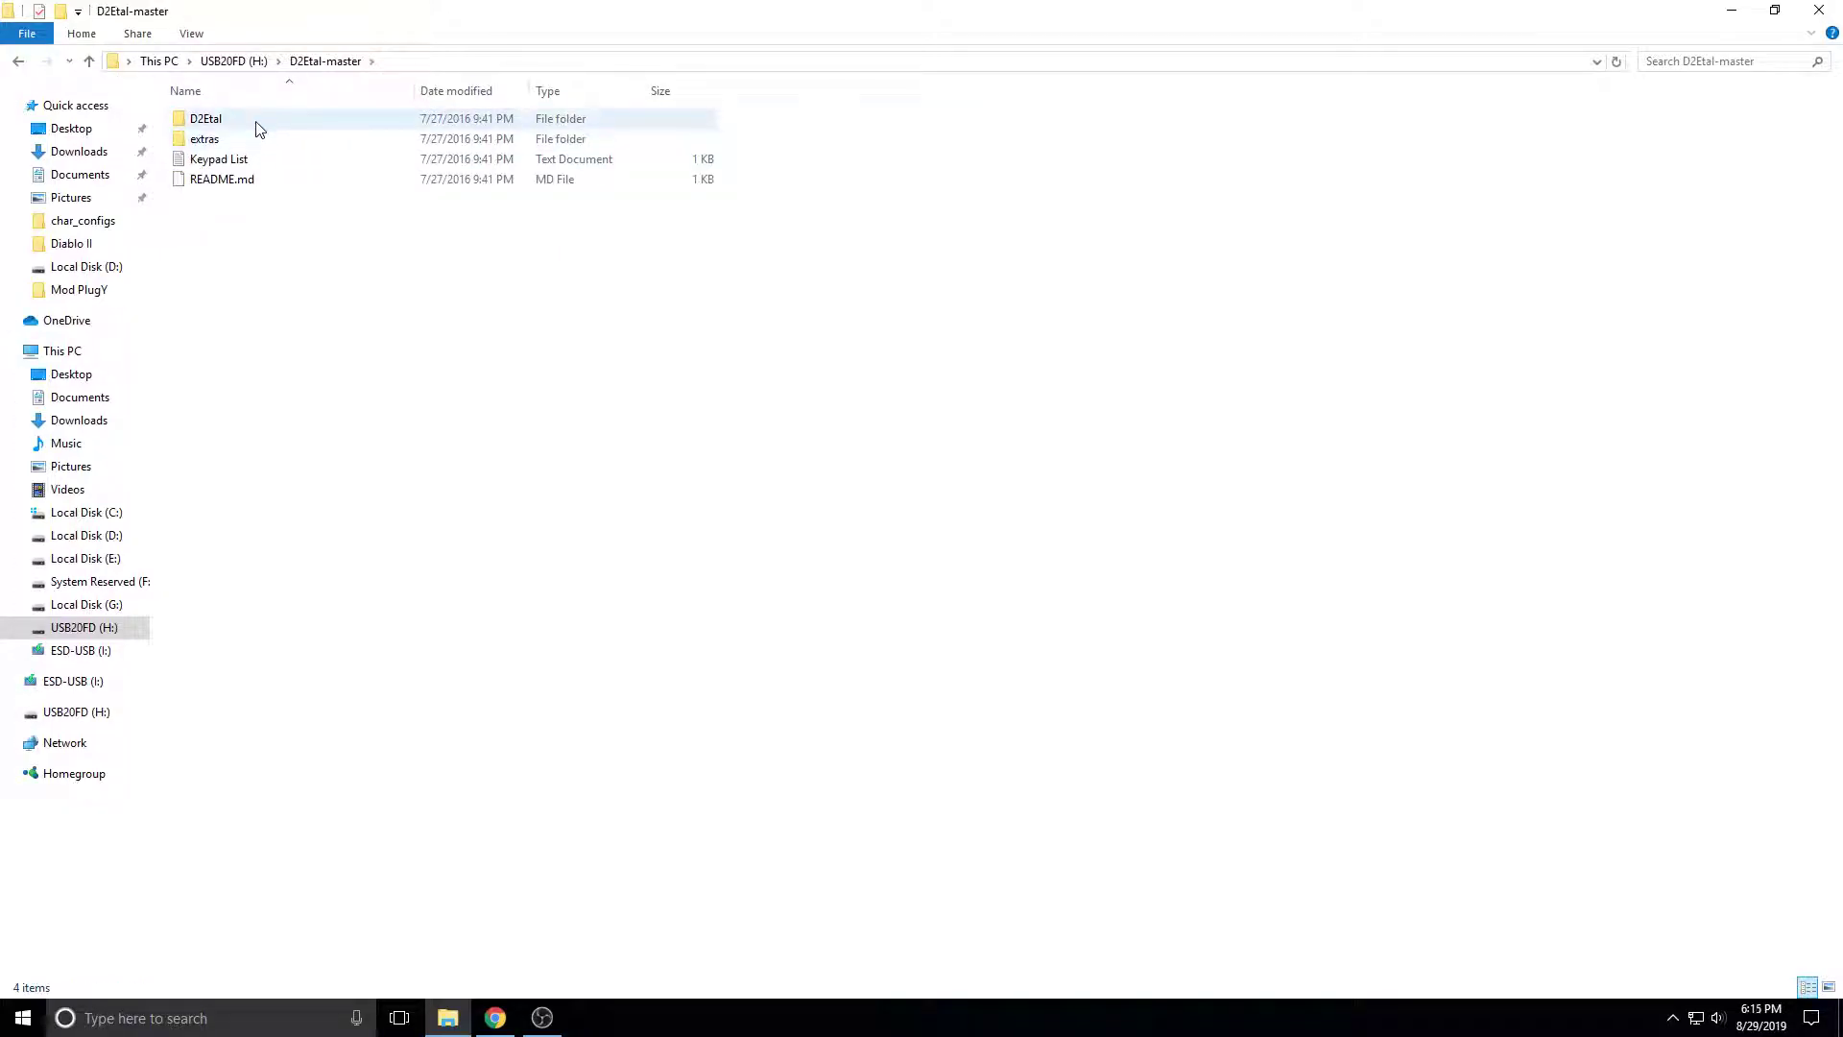
# Start ETAL Manager from the D2Etal folder and add a new profile named Shockwave.
pyautogui.doubleClick(256, 121)
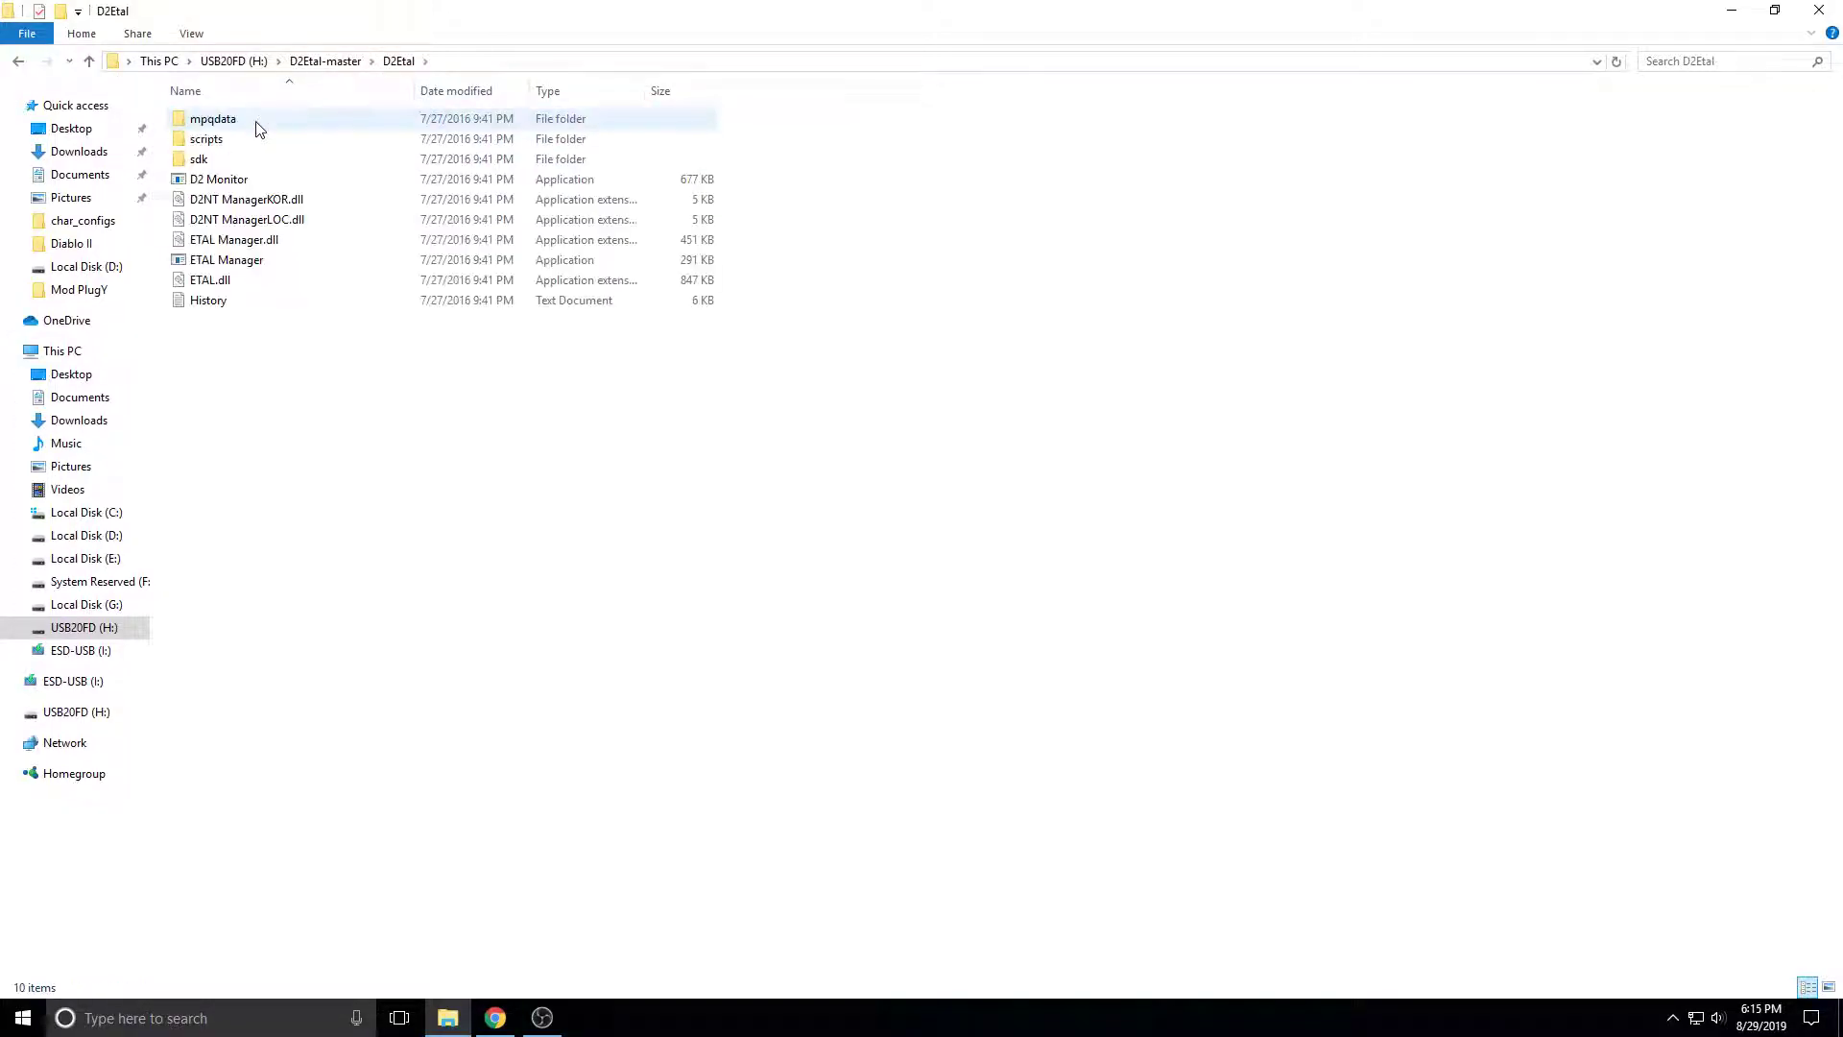
pyautogui.doubleClick(230, 262)
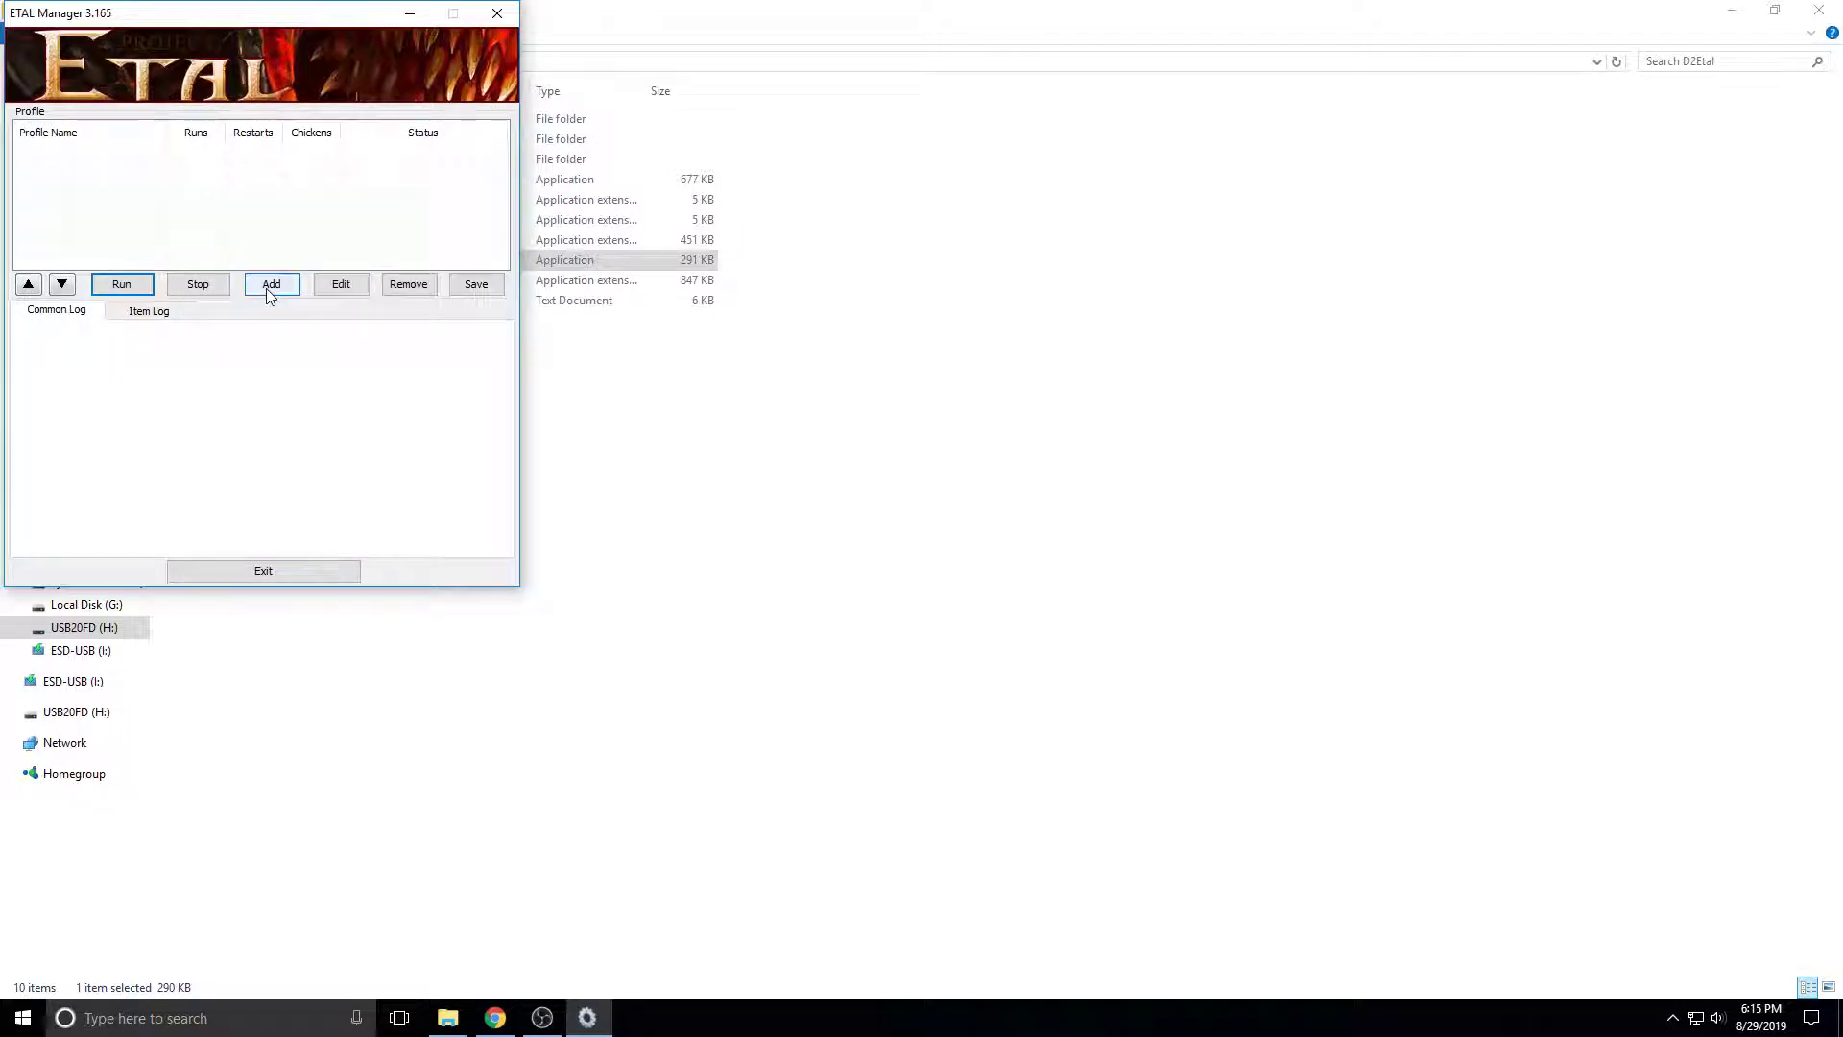
pyautogui.click(270, 288)
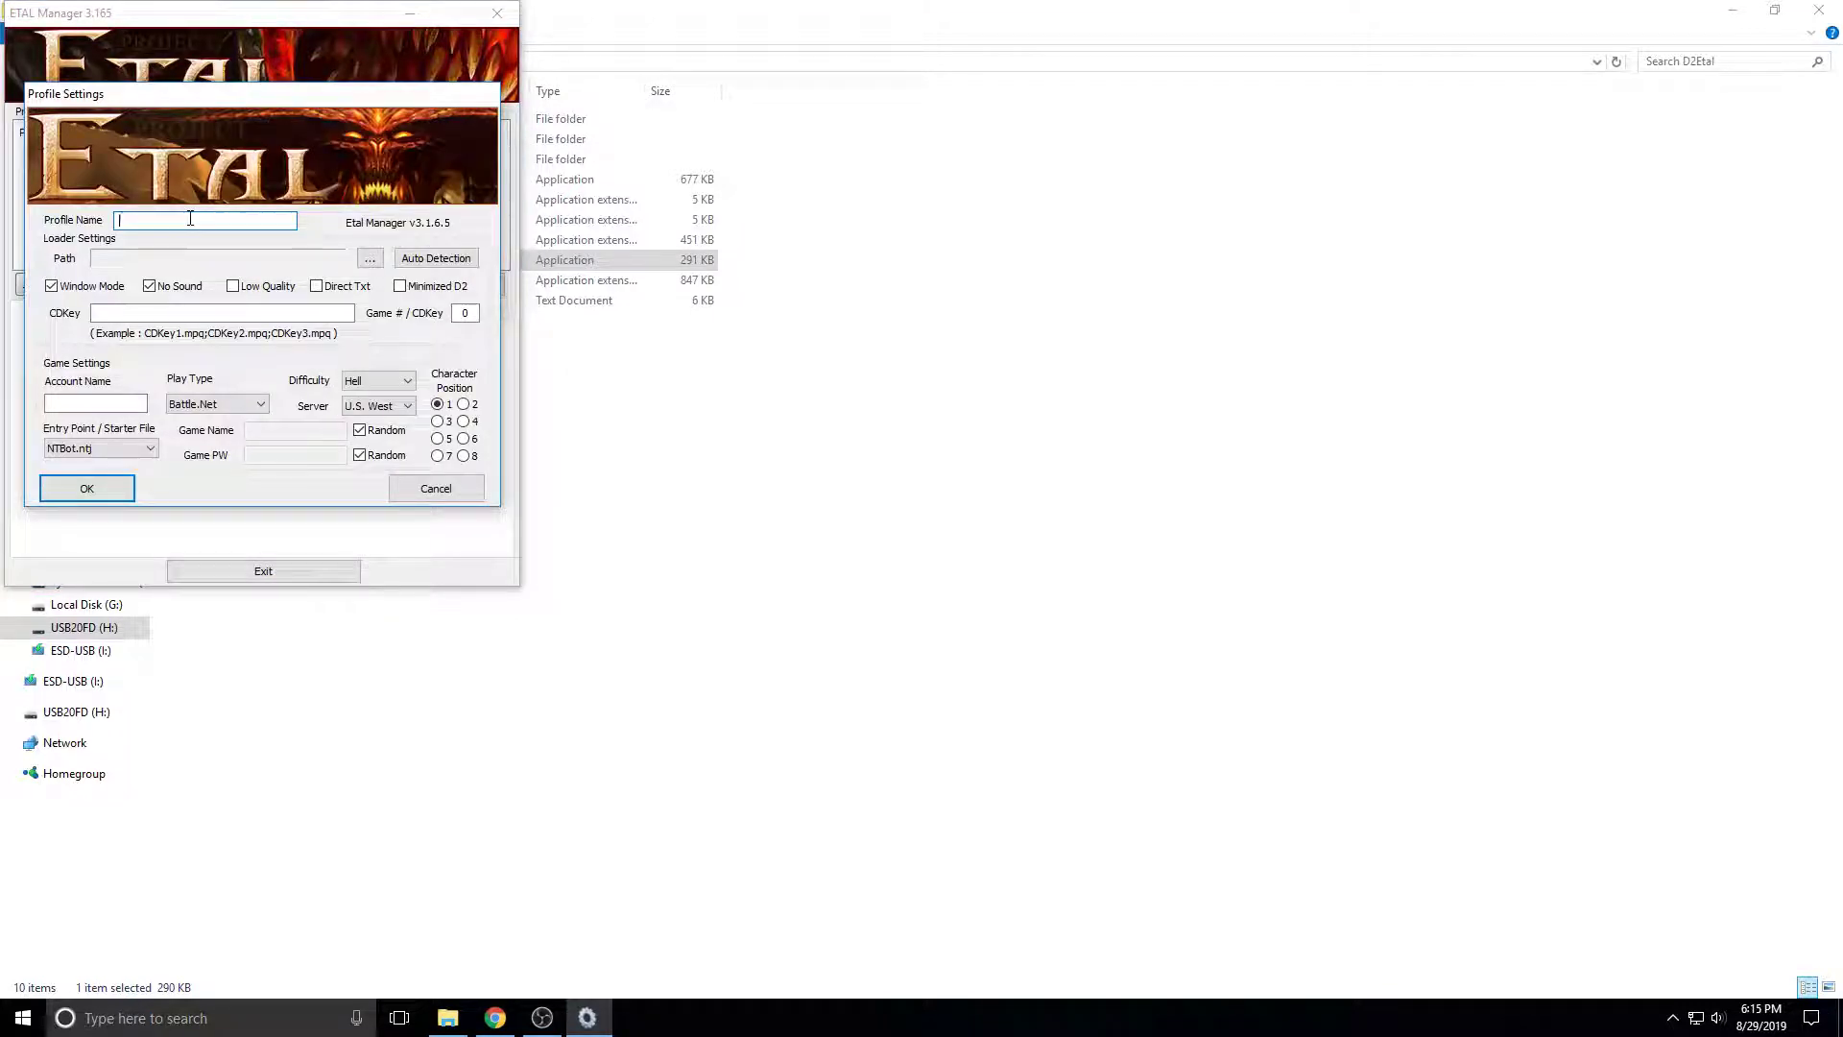
pyautogui.write('Shco')
# Set the profile's play type to Single Player and difficulty to Normal, keeping NTBot.ntj as the starter file.
pyautogui.click(260, 405)
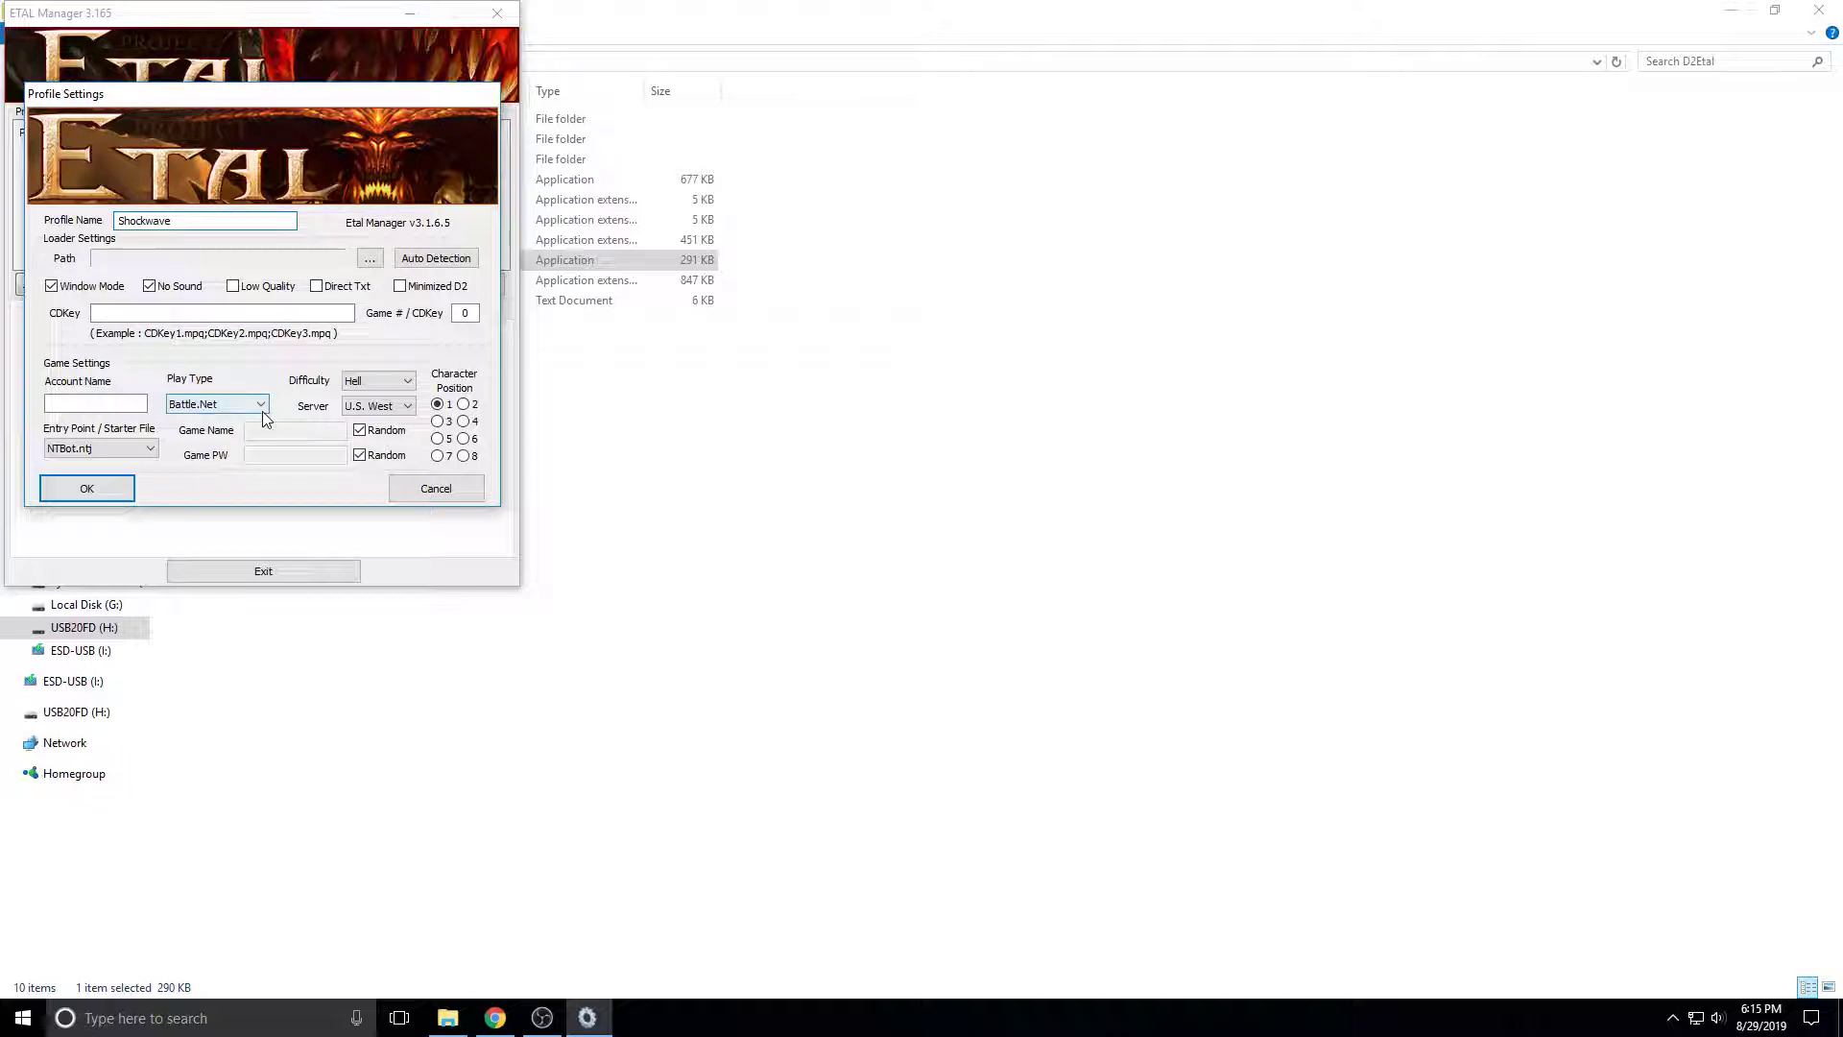
pyautogui.click(212, 432)
pyautogui.click(79, 450)
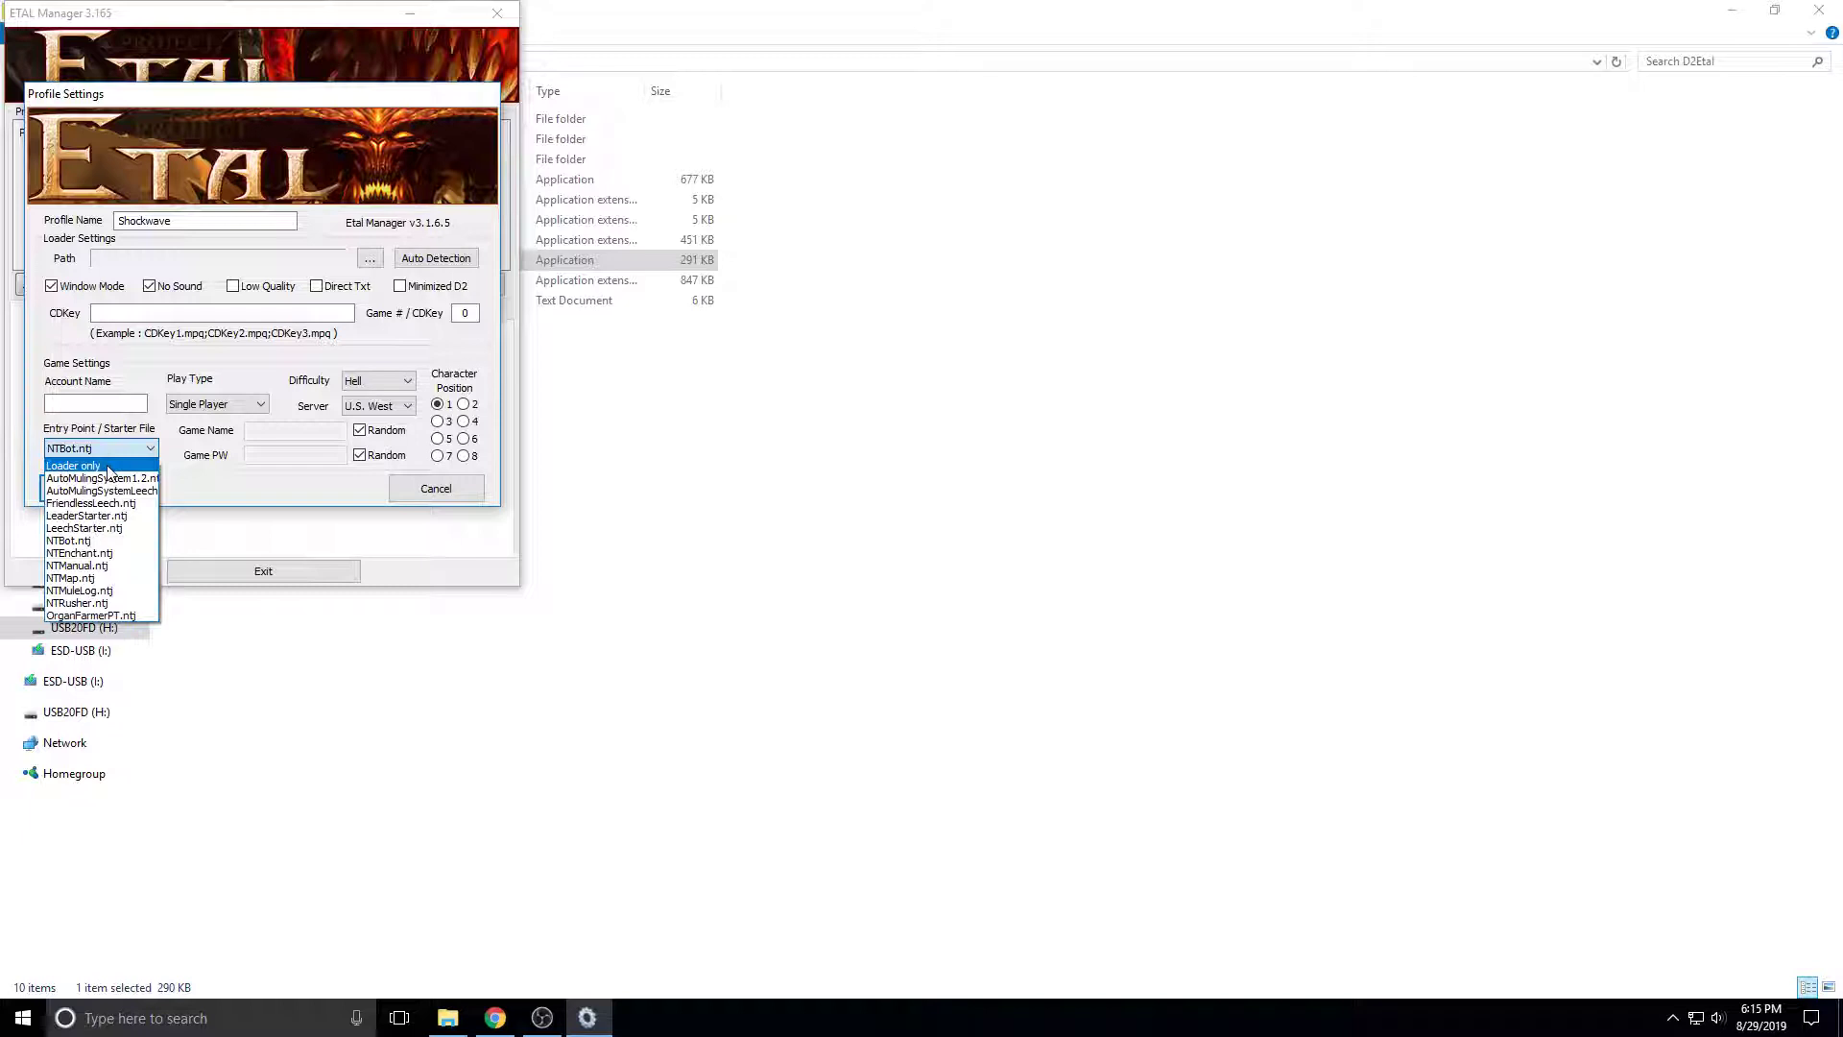
pyautogui.click(572, 388)
pyautogui.click(379, 381)
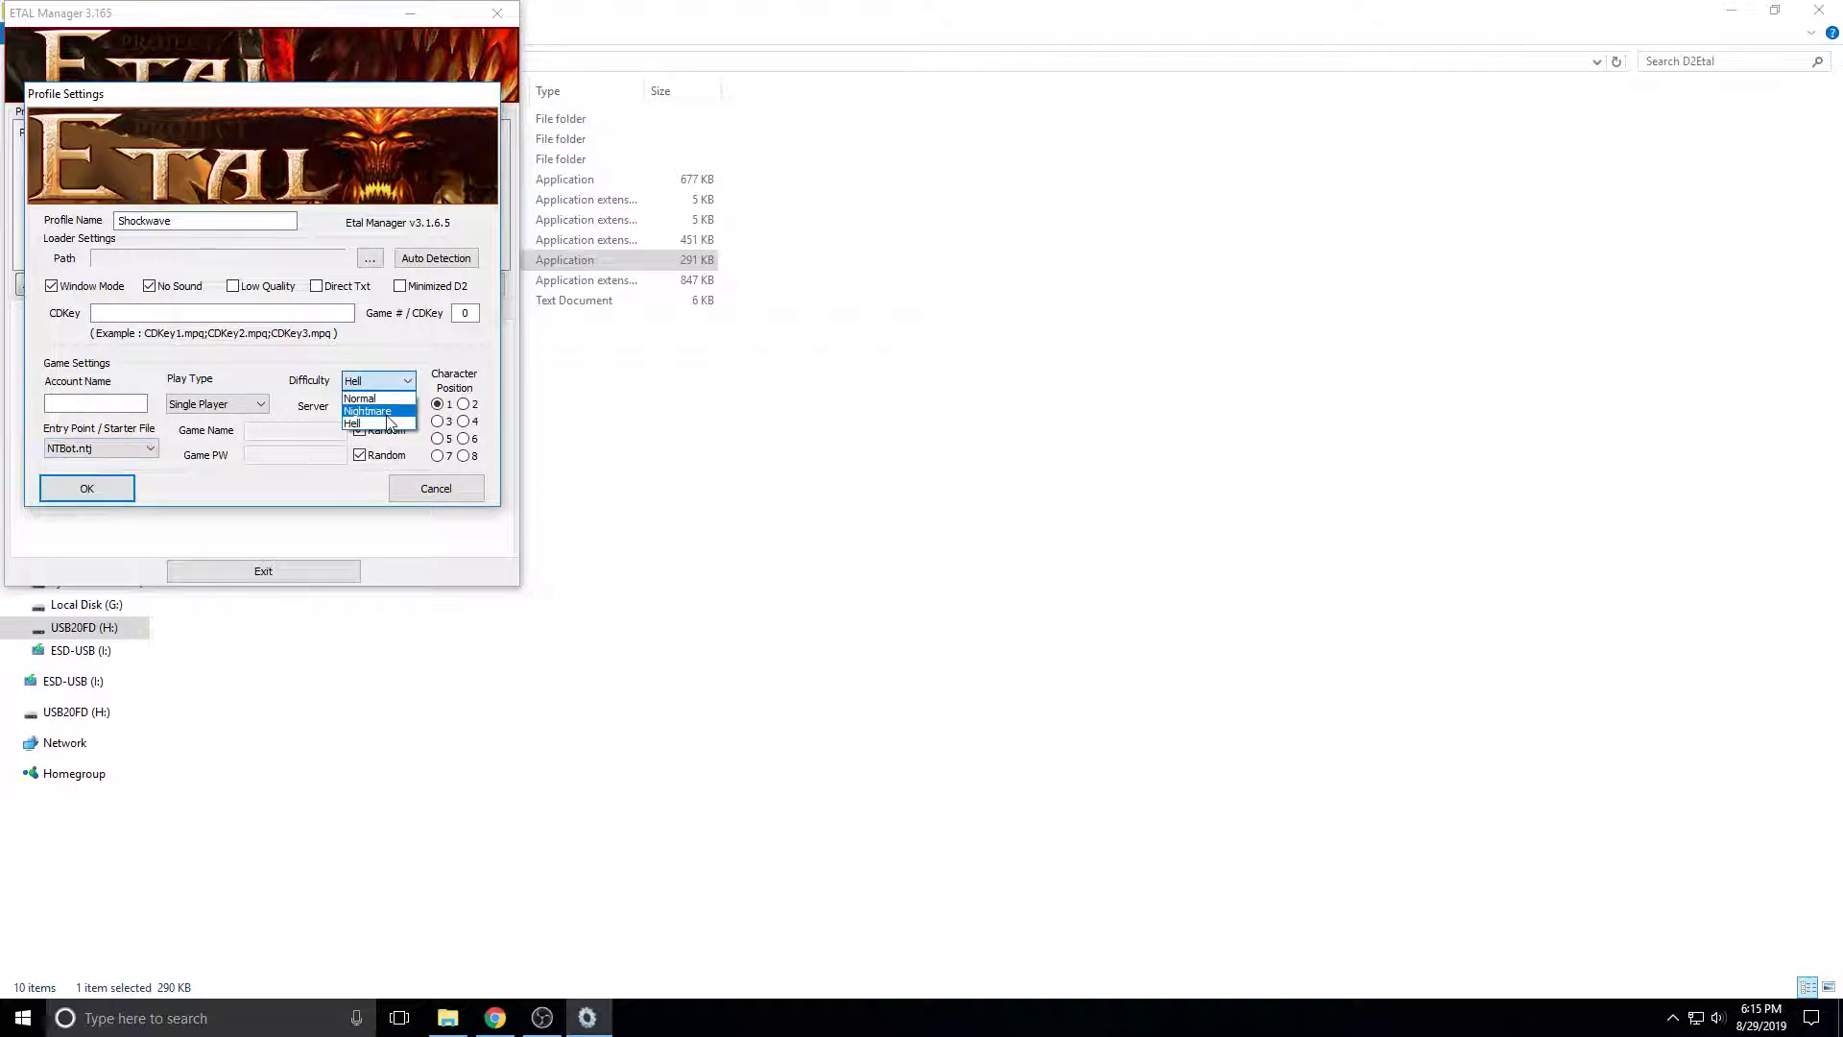
pyautogui.click(369, 396)
pyautogui.click(142, 402)
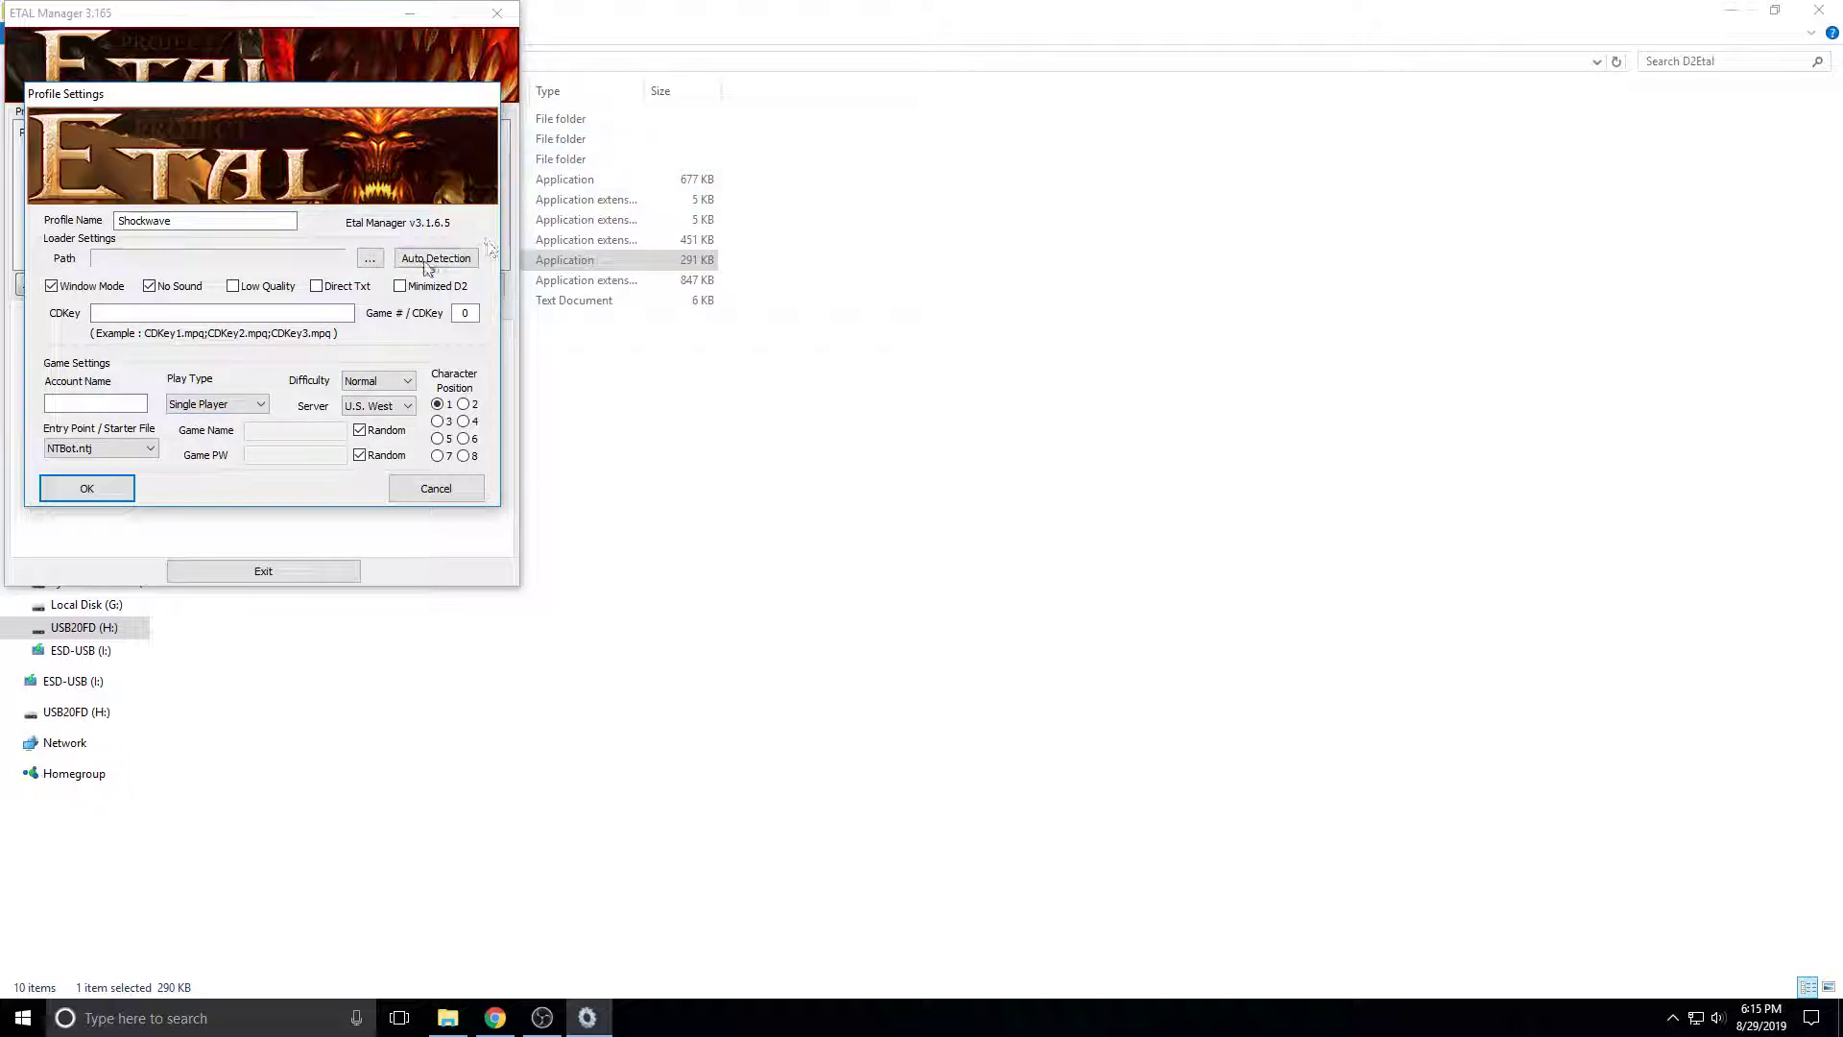
# Set the profile's loader path to H:\Diablo II\Game.exe and save the new profile.
pyautogui.click(369, 260)
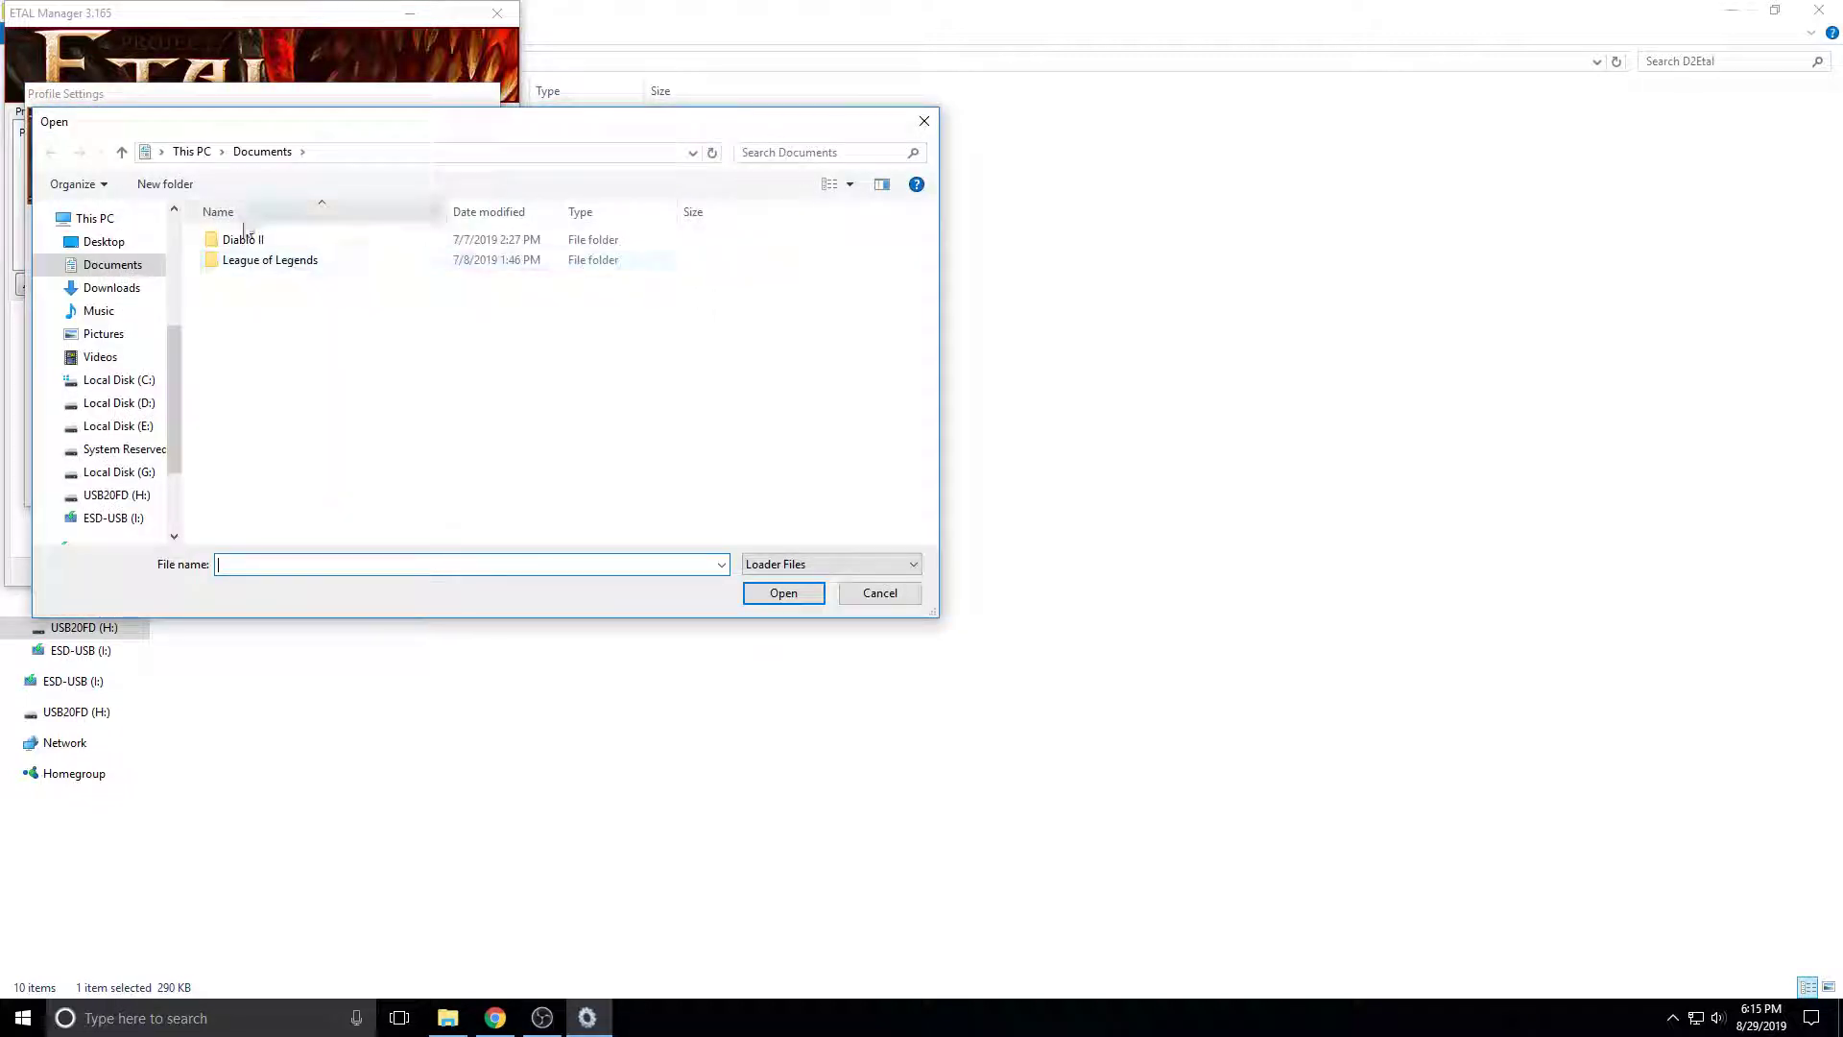
pyautogui.click(116, 494)
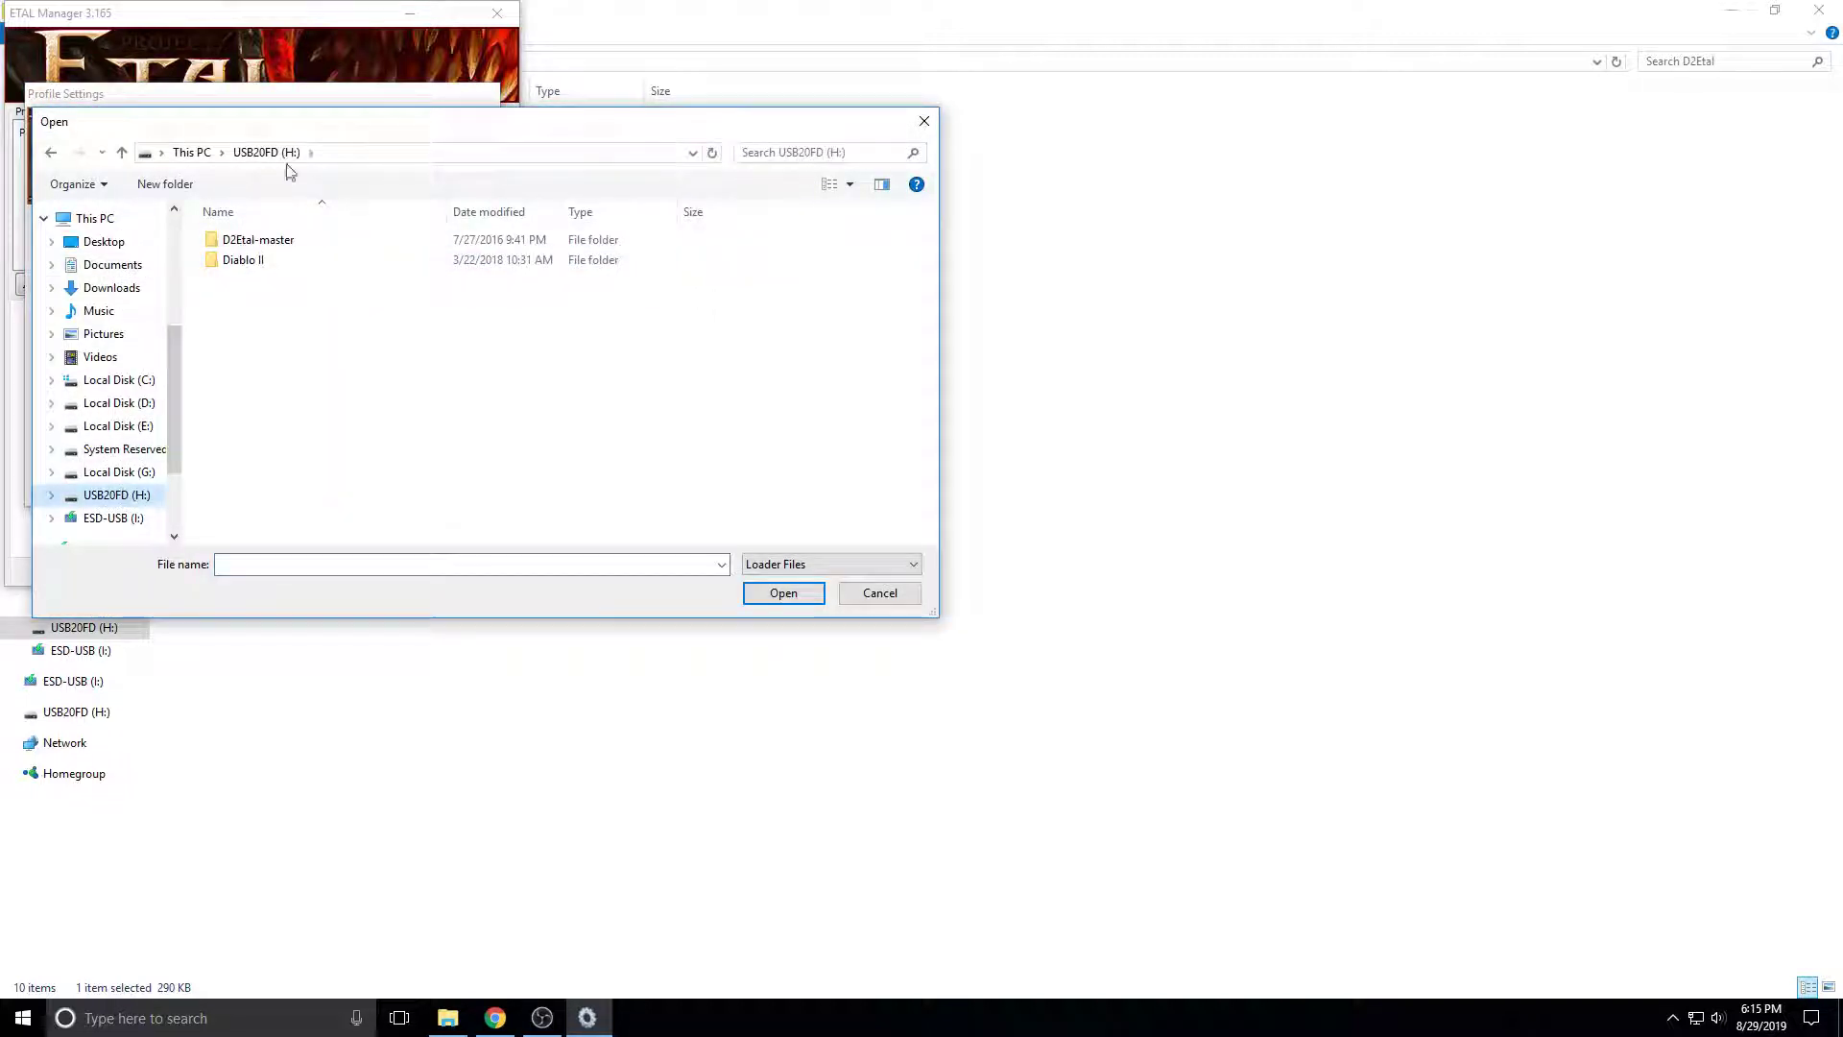
pyautogui.doubleClick(272, 261)
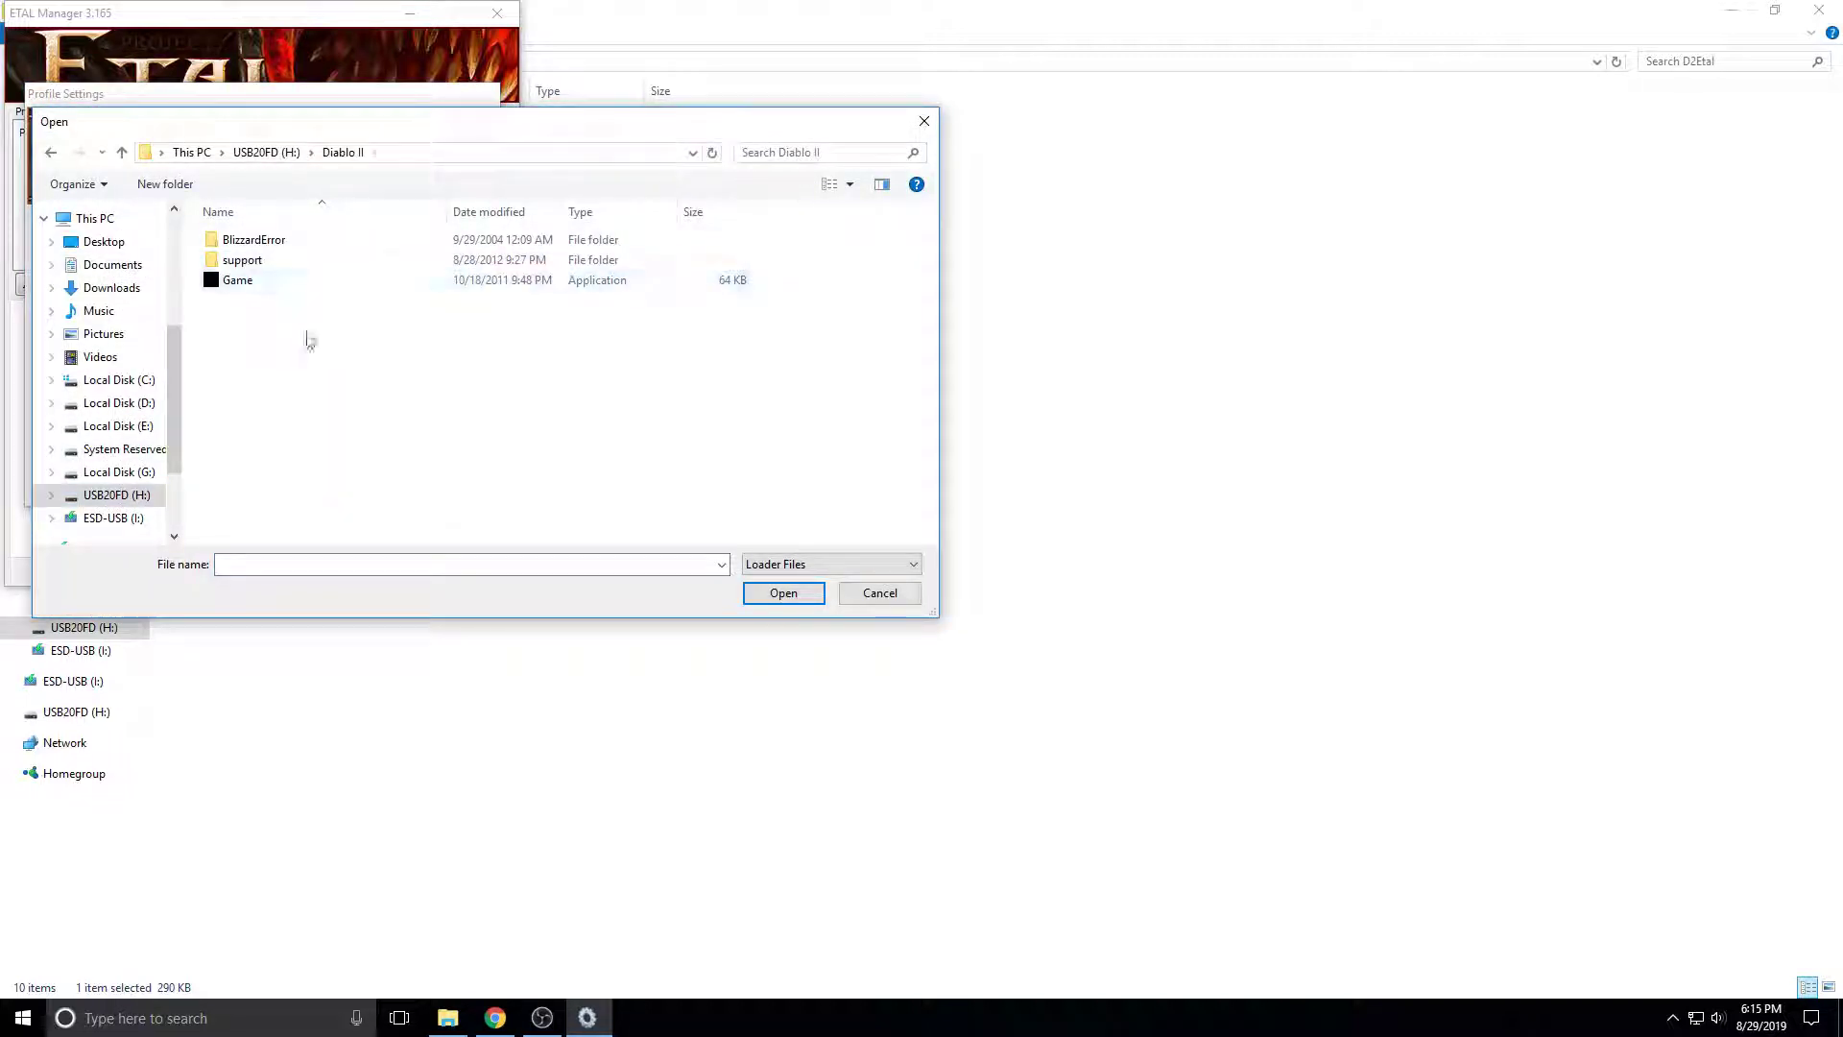
pyautogui.click(269, 281)
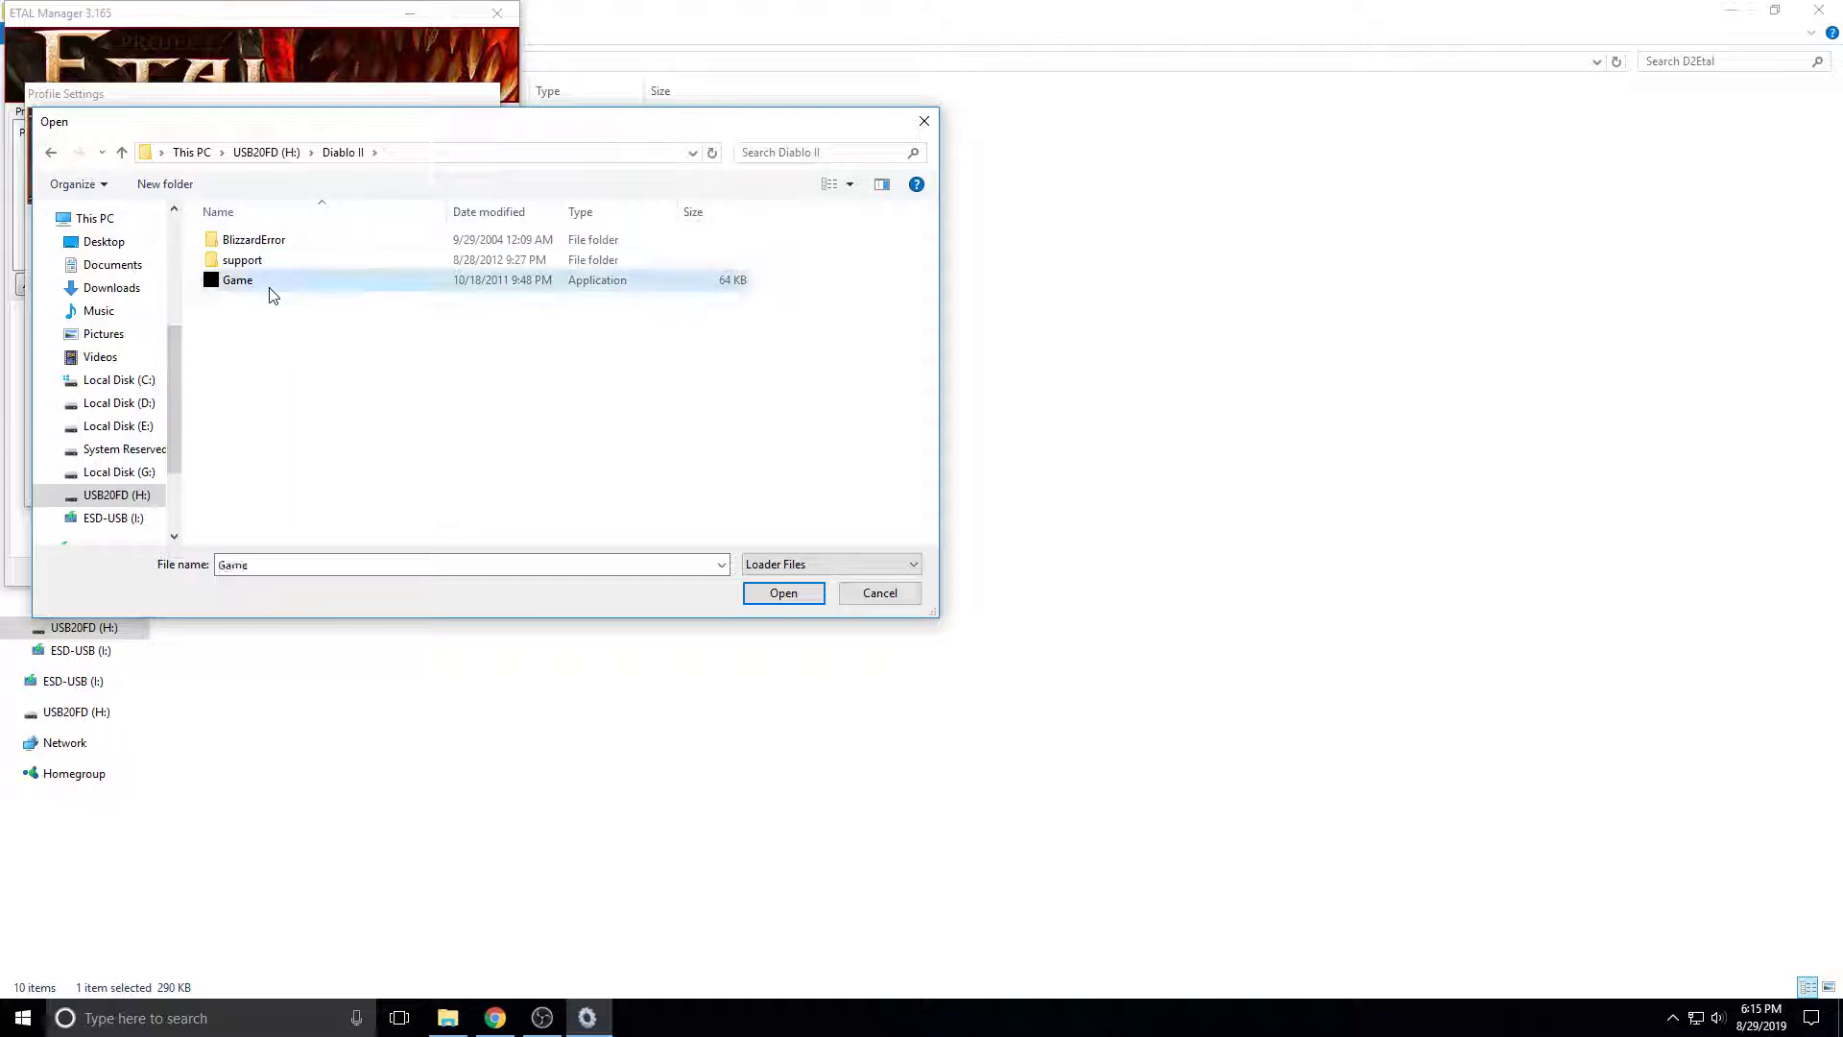
pyautogui.click(783, 593)
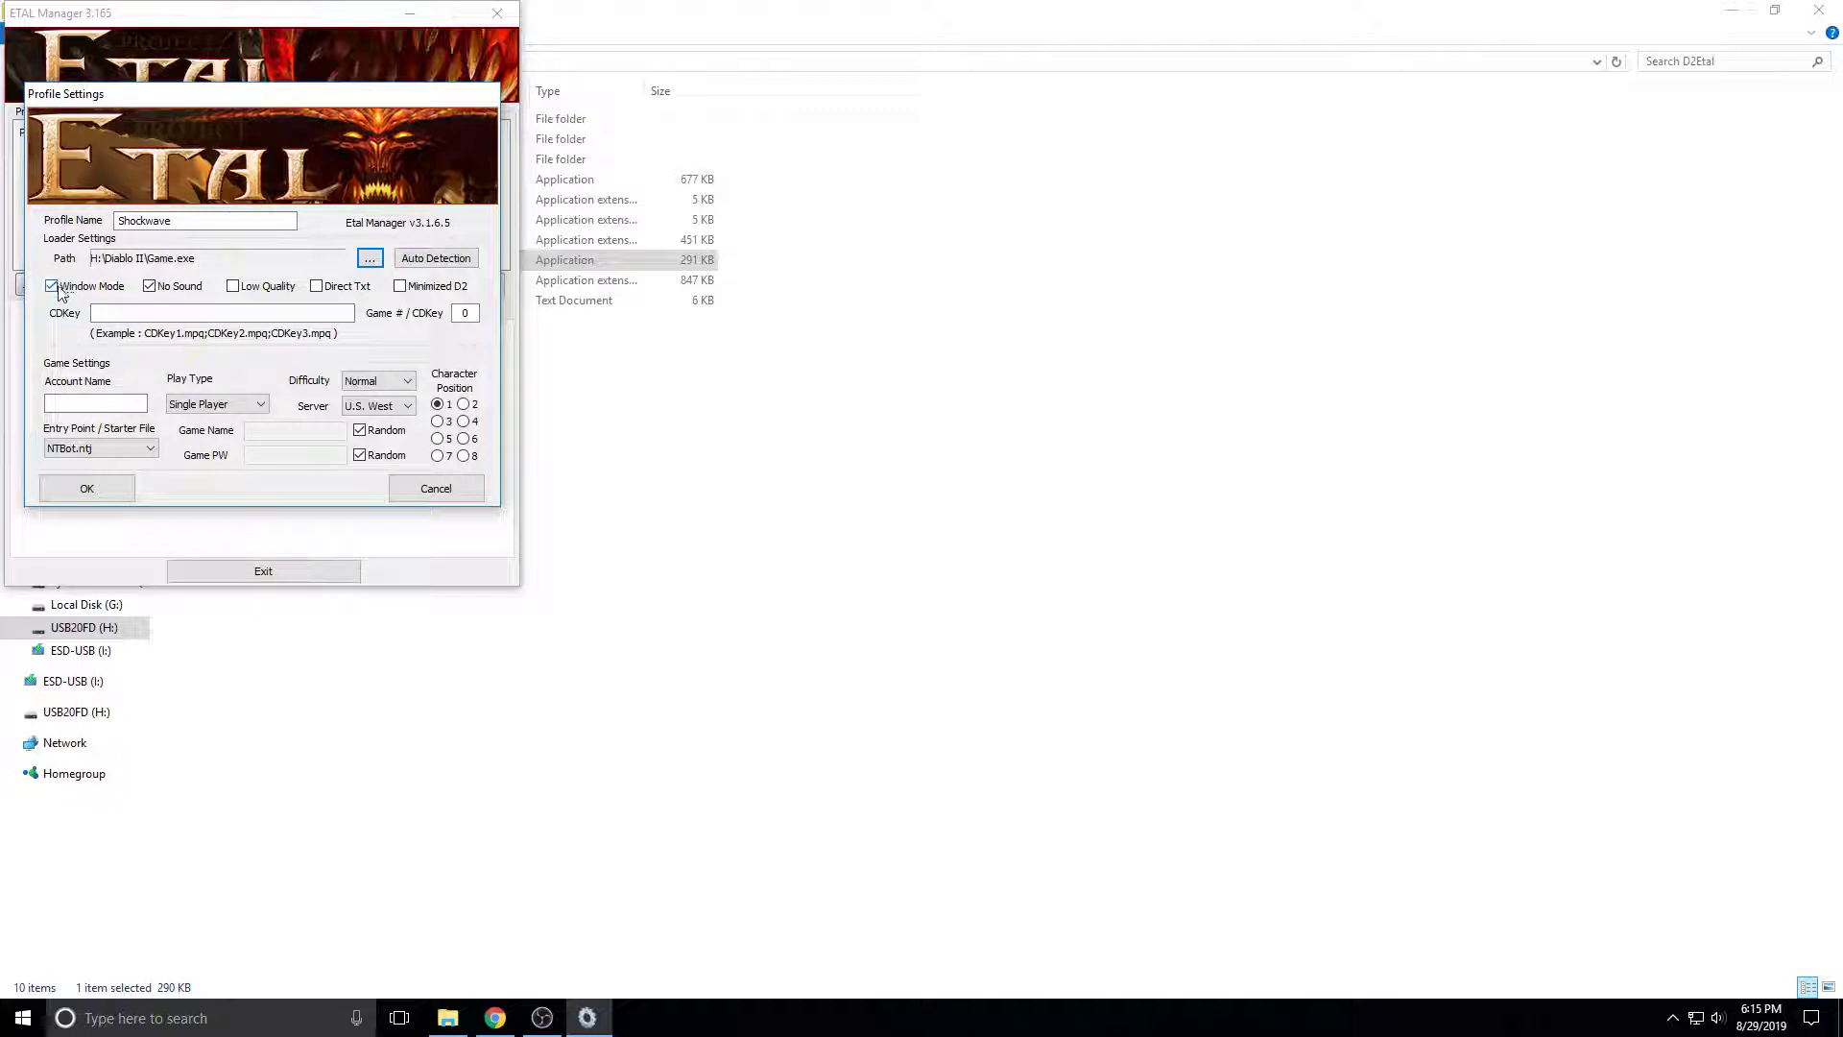
pyautogui.click(104, 489)
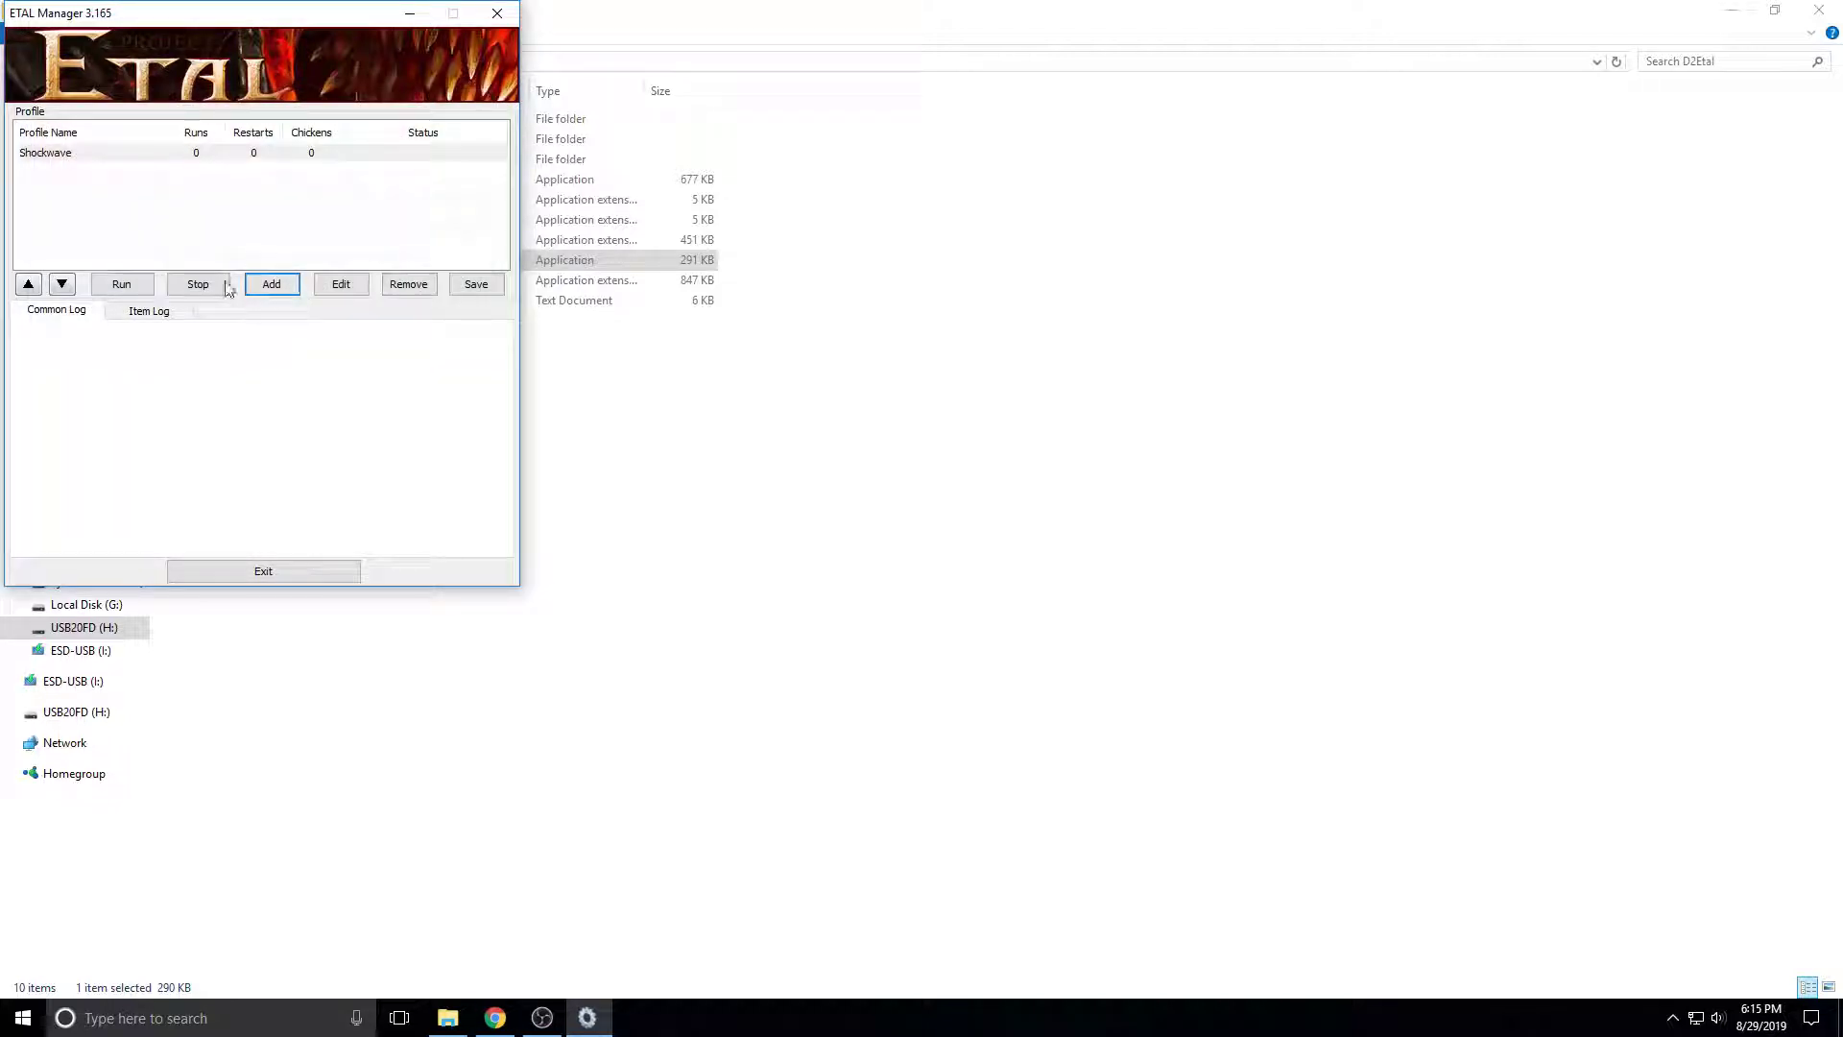
# Change the Shockwave profile's entry point to Loader only and run the profile.
pyautogui.click(338, 284)
pyautogui.click(134, 448)
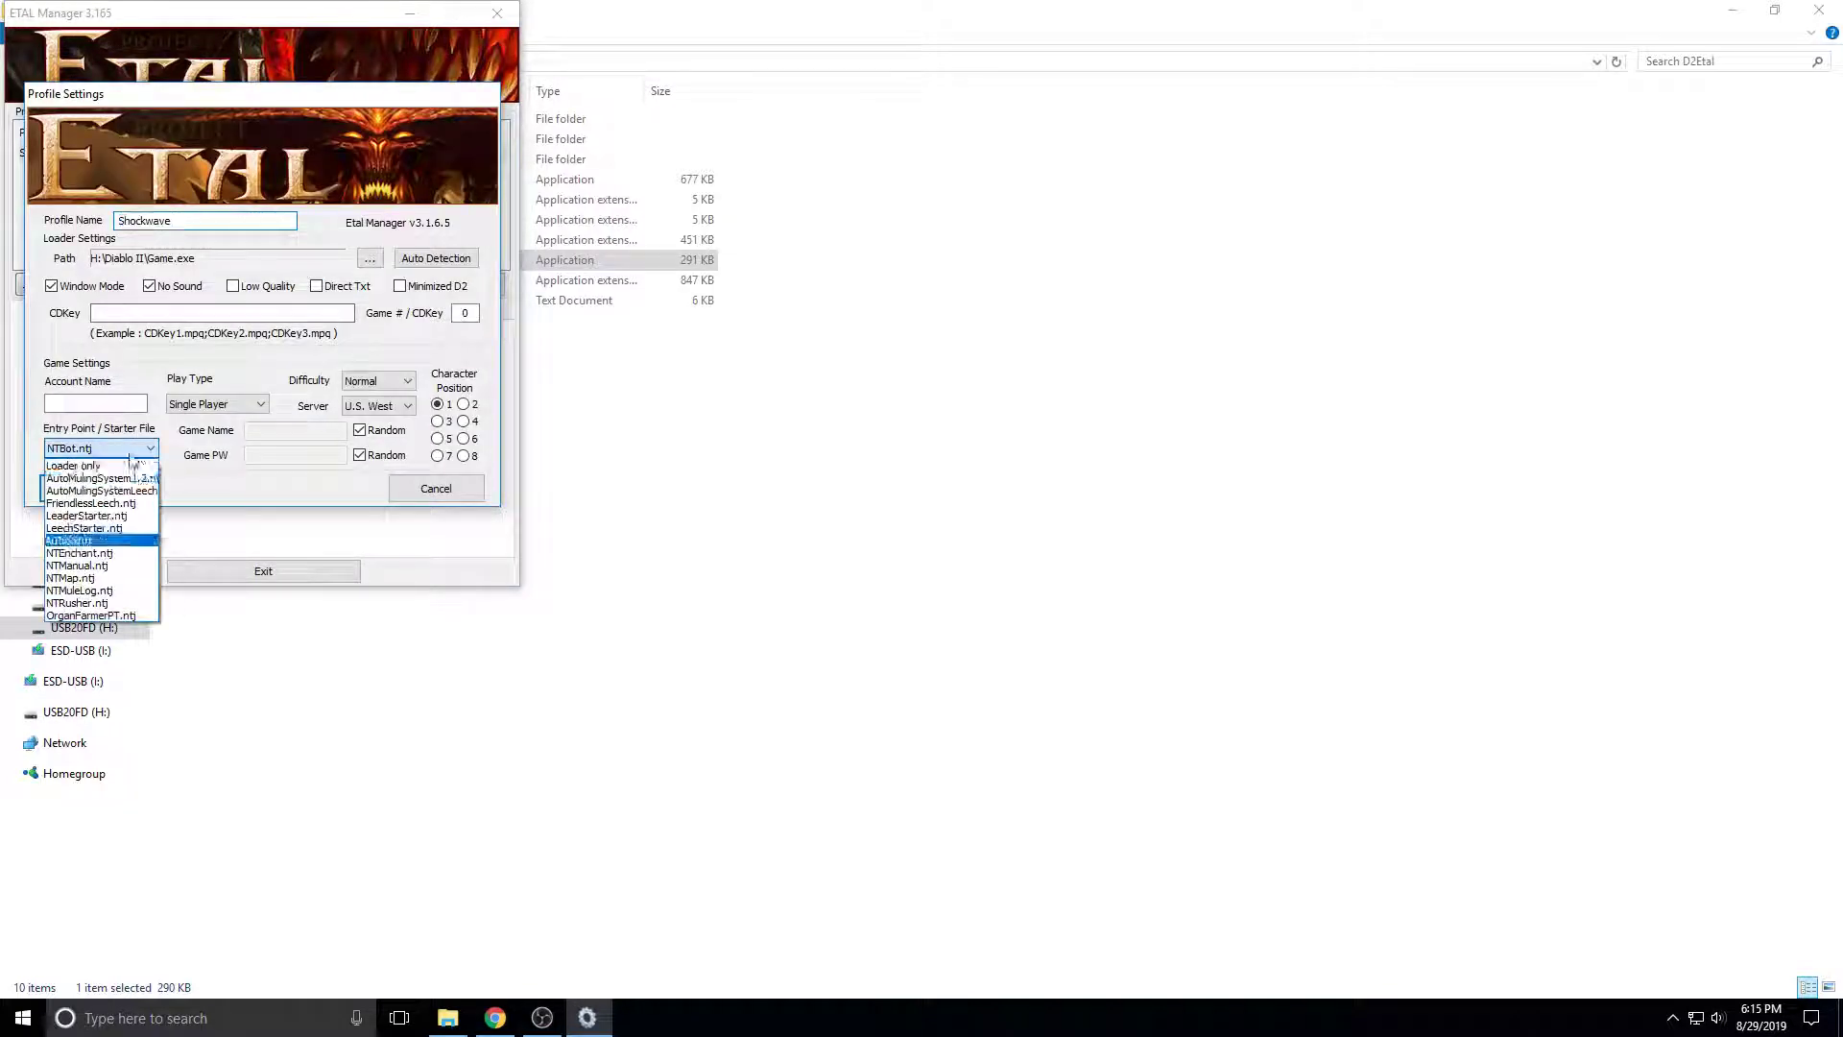
pyautogui.click(106, 484)
pyautogui.click(104, 489)
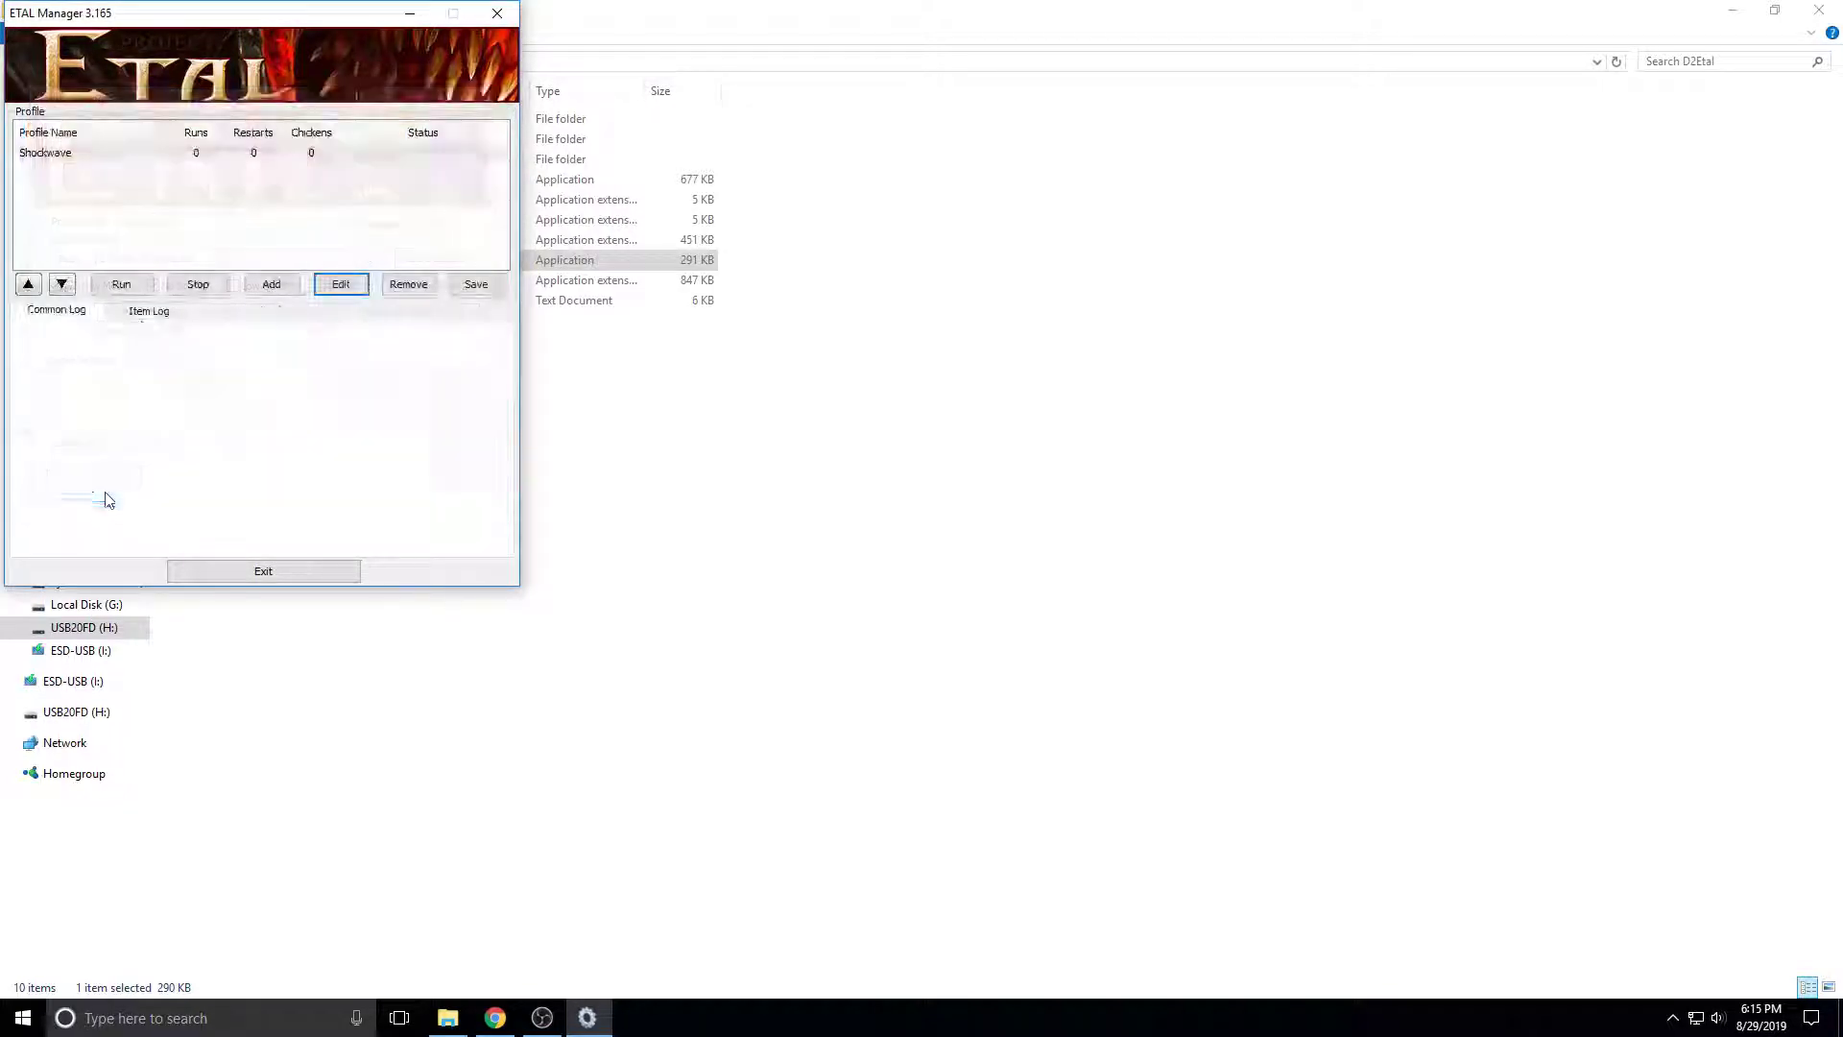
pyautogui.click(146, 288)
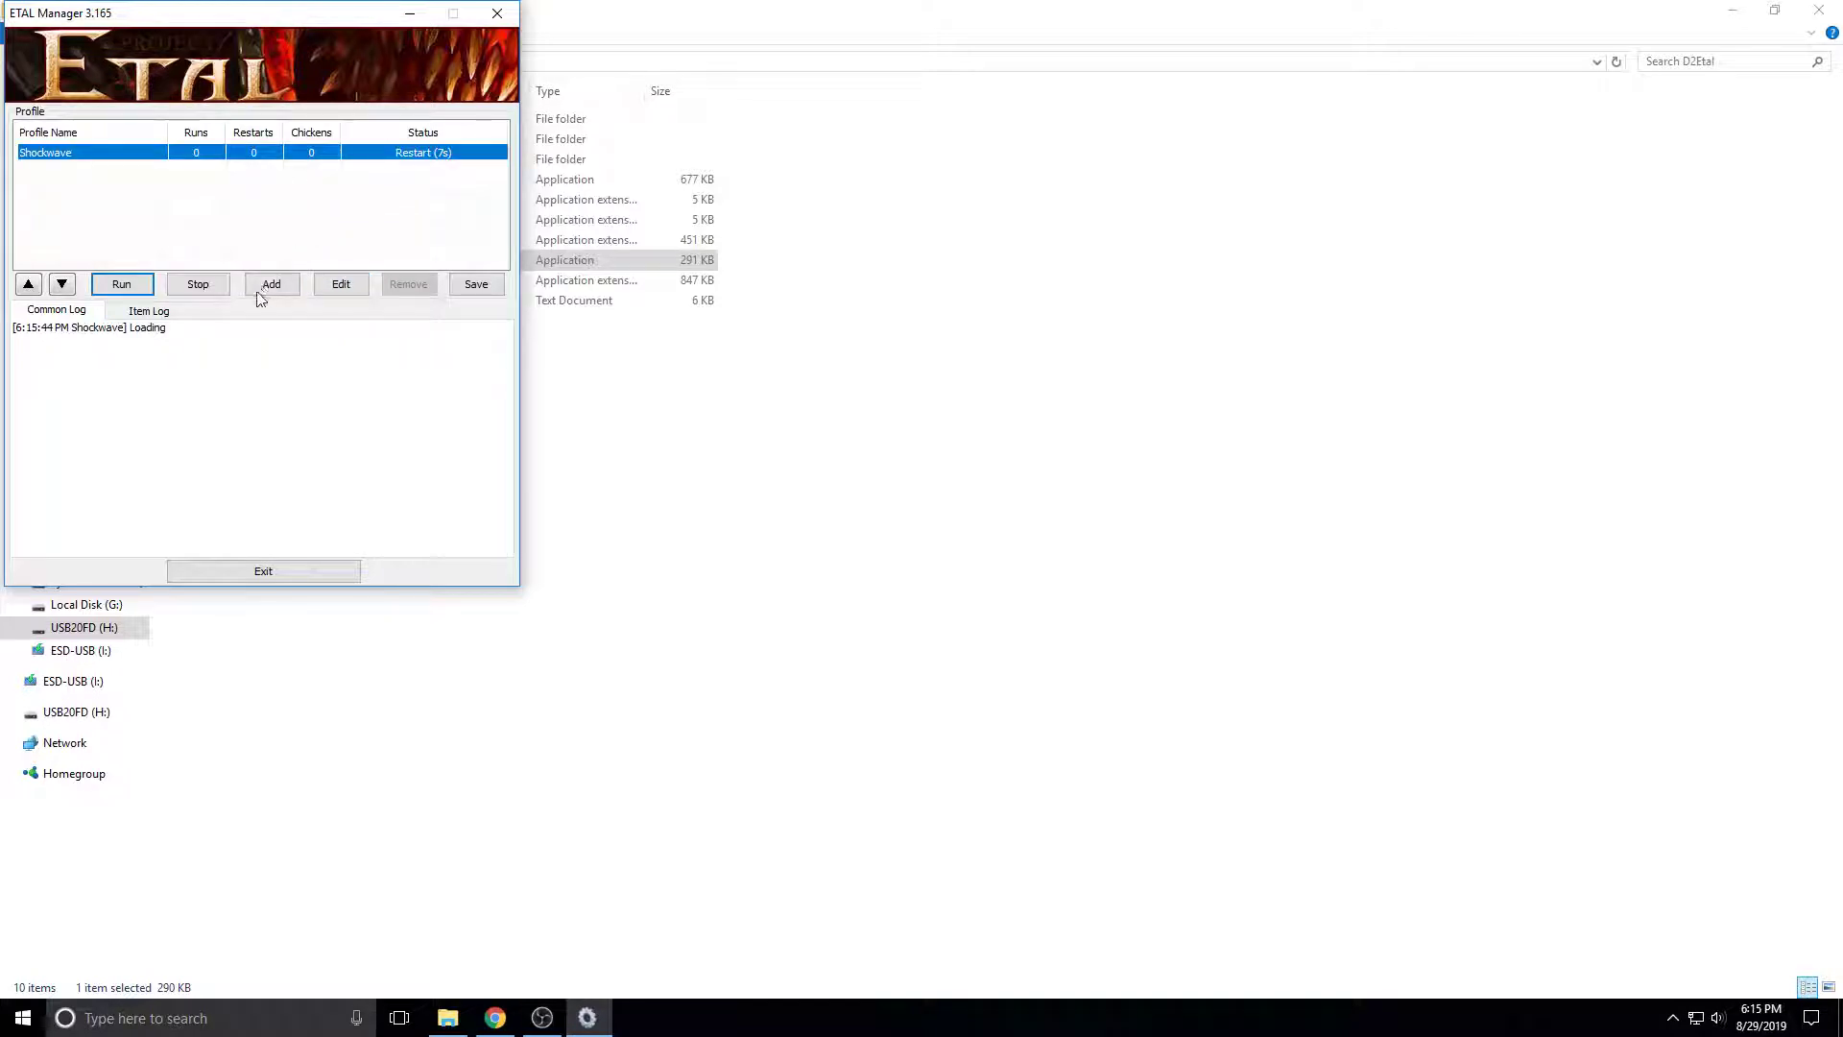
# Set the Shockwave profile's entry point back to NTBot.ntj and save the profile settings.
pyautogui.click(331, 288)
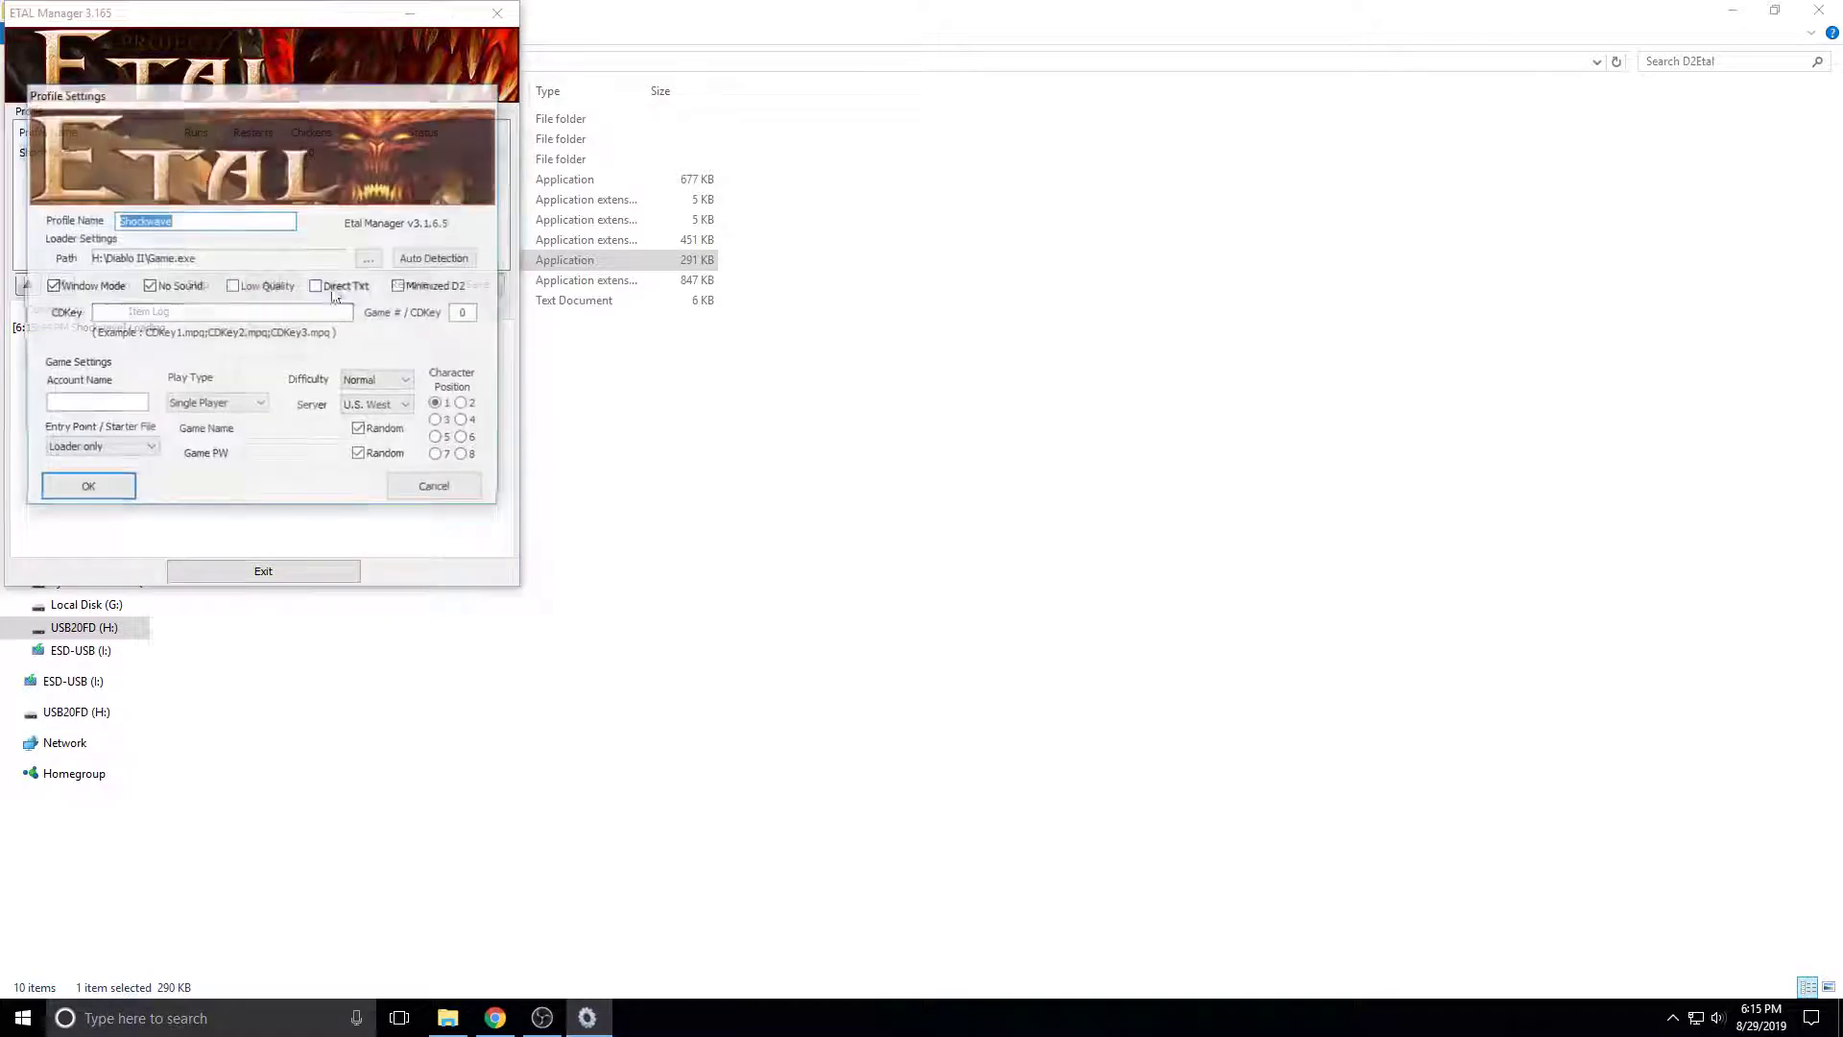
pyautogui.click(139, 448)
pyautogui.click(69, 540)
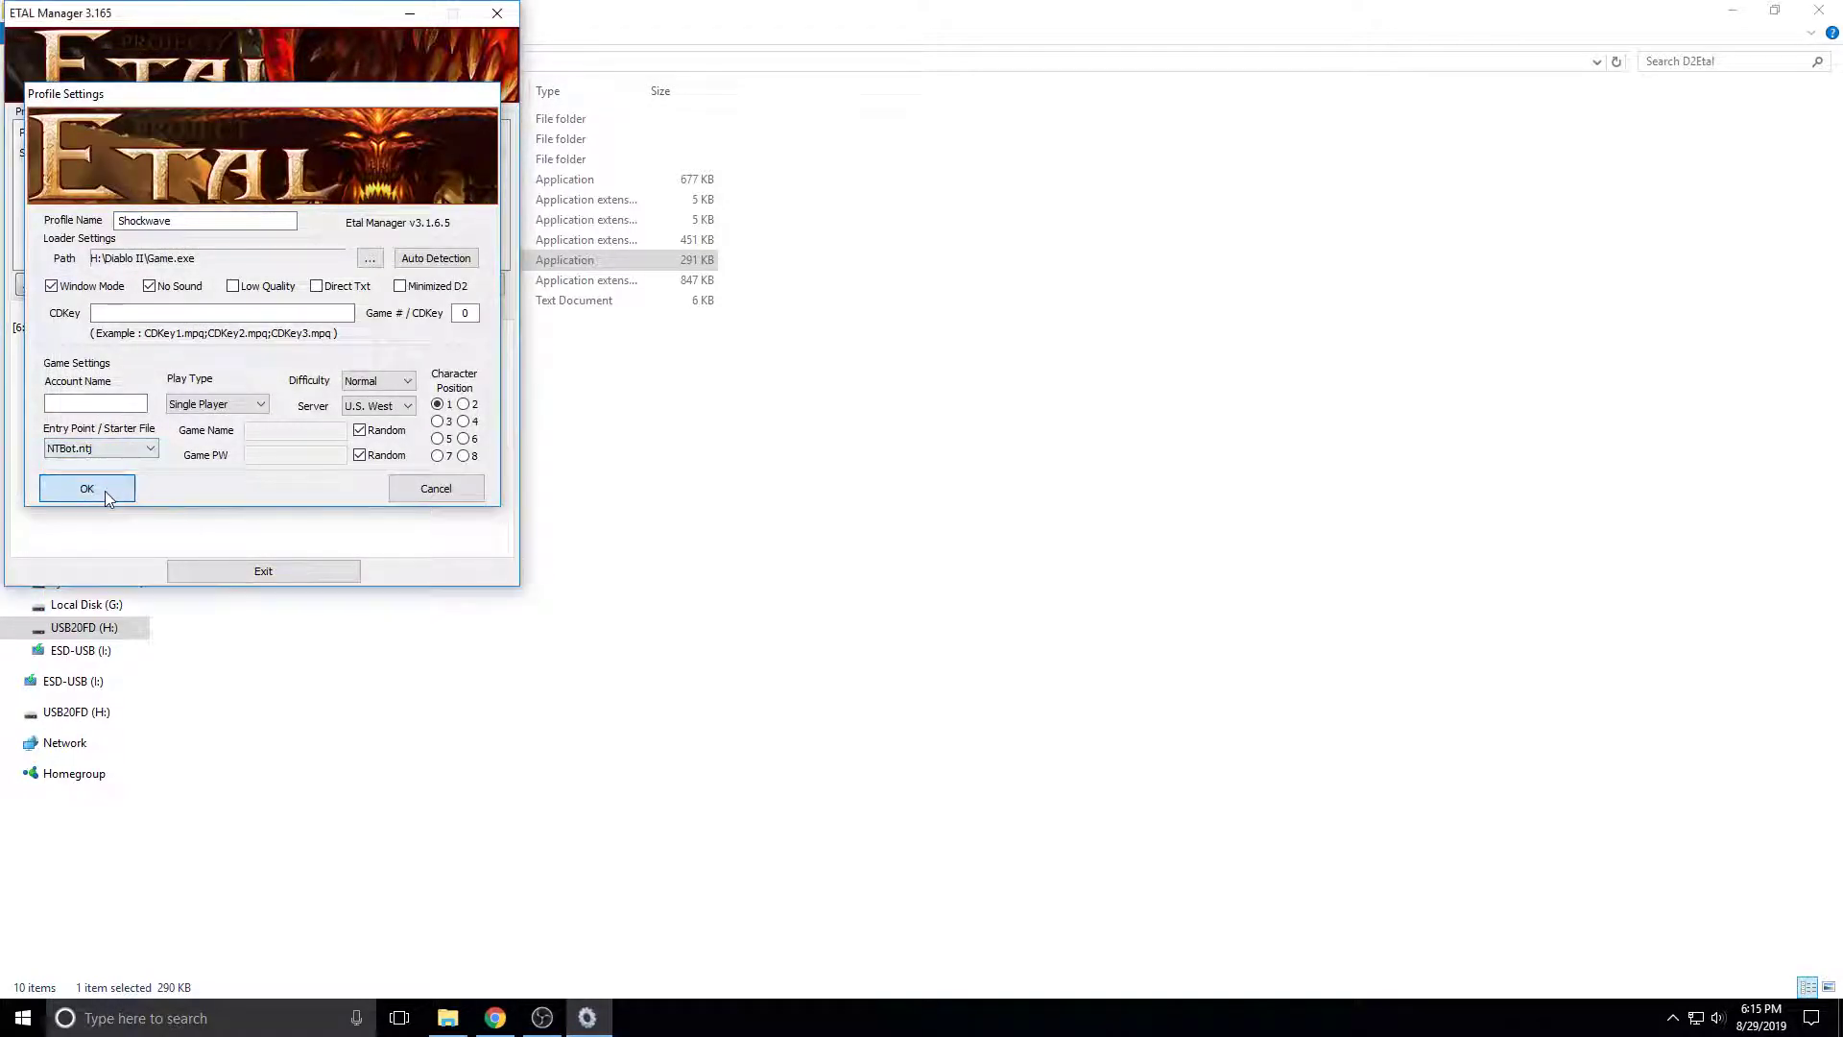
pyautogui.click(96, 488)
# Run the Shockwave profile and open the single player character list in the launched game.
pyautogui.click(133, 287)
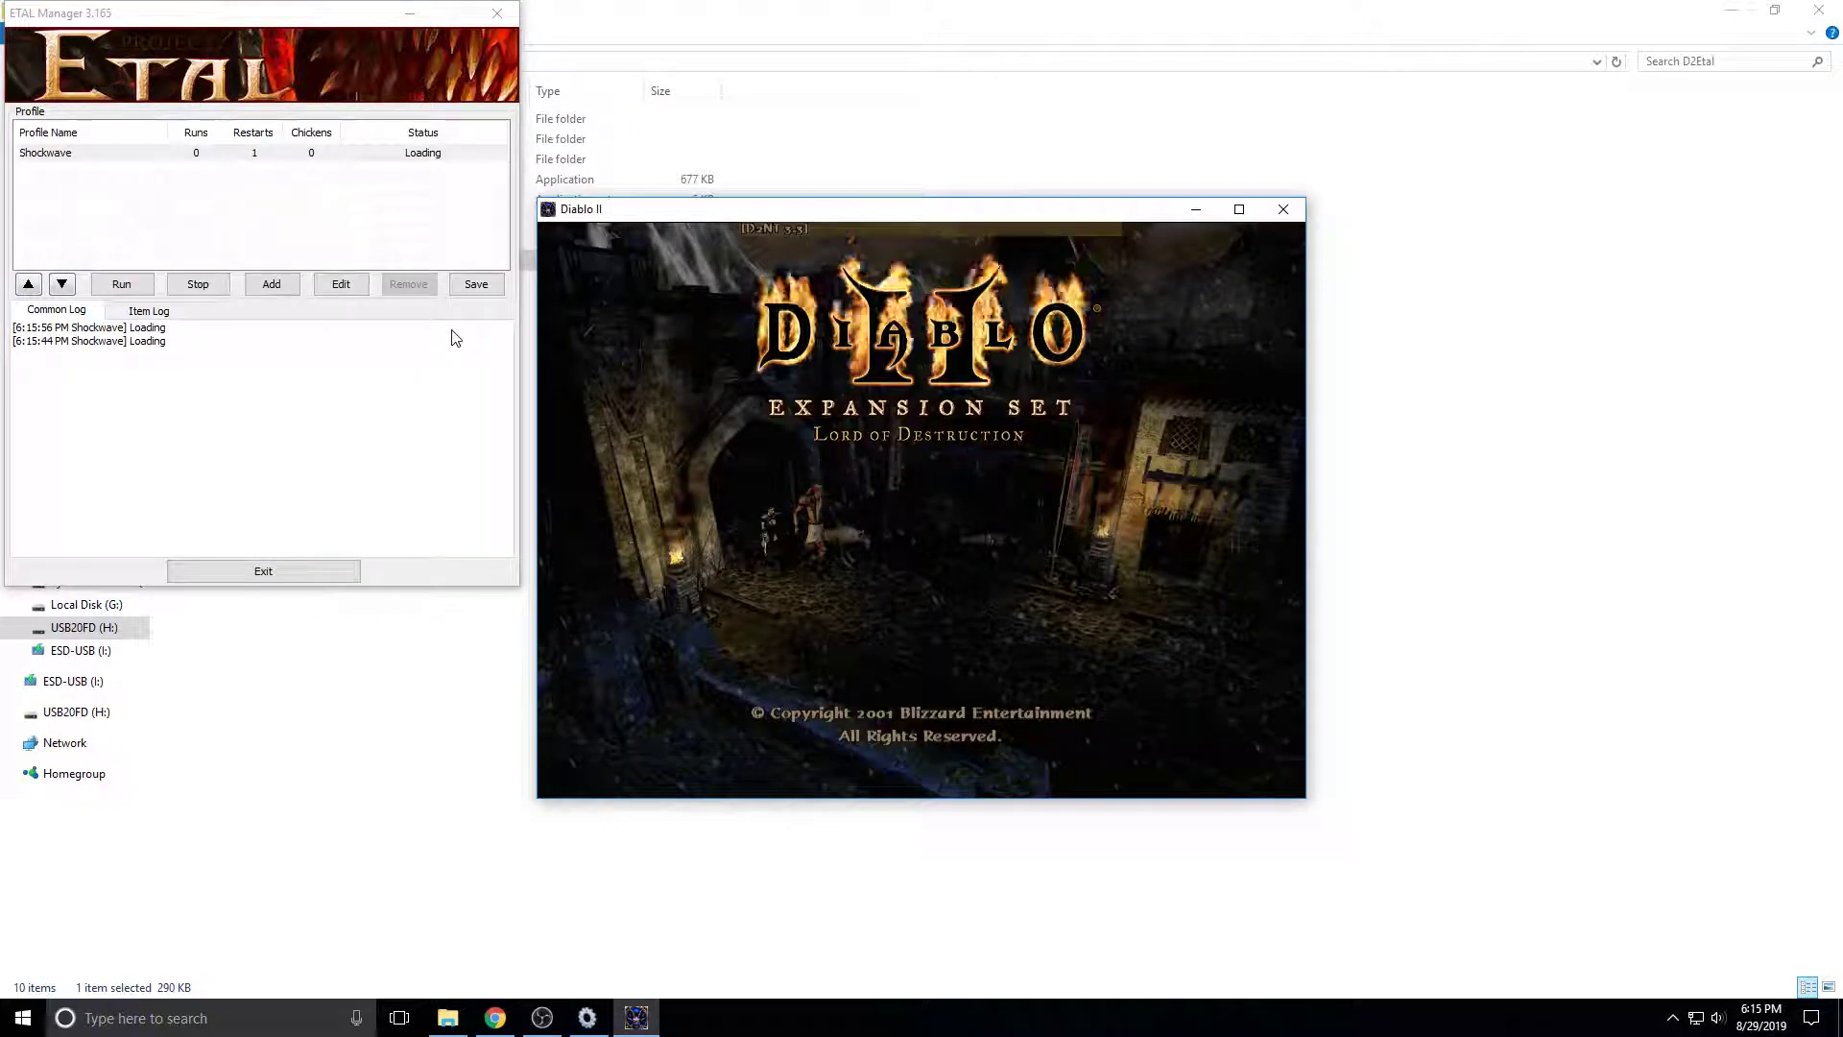
pyautogui.click(923, 518)
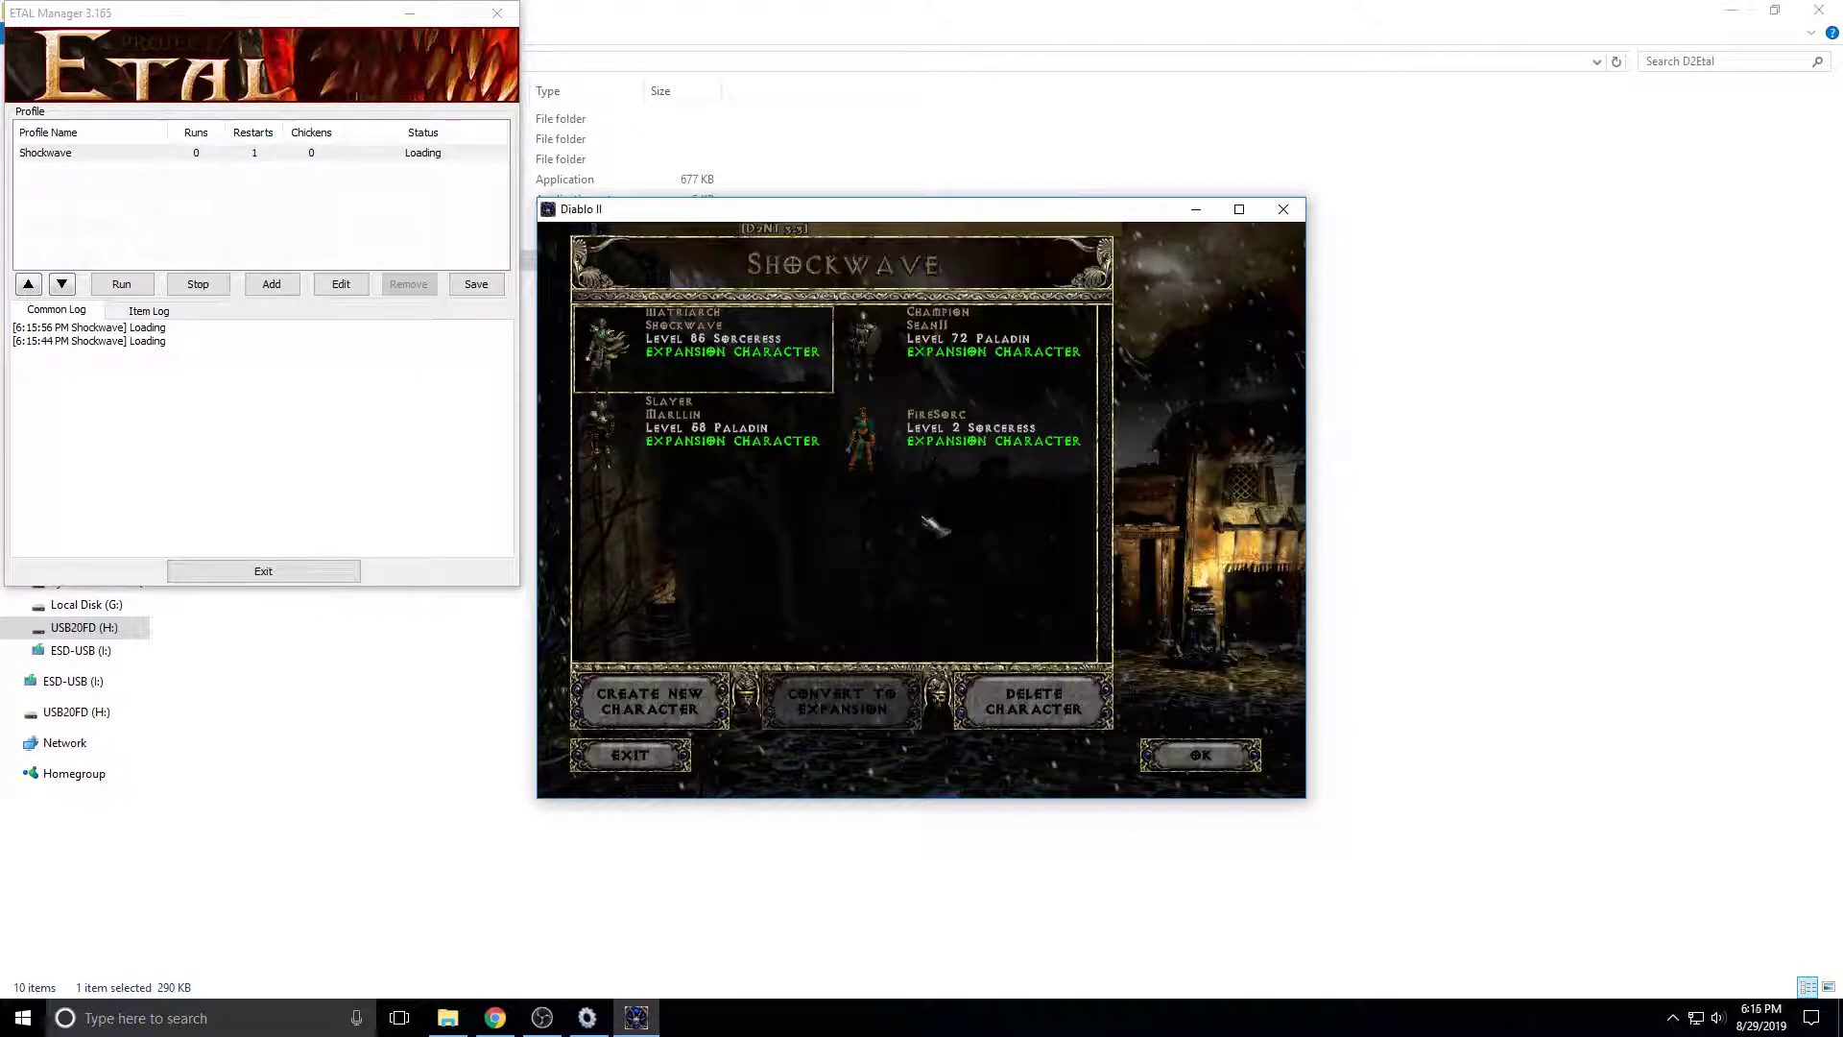
# Enter a game with the level 86 Sorceress to generate its character config, stop the Shockwave profile and minimize the manager.
pyautogui.press('Return')
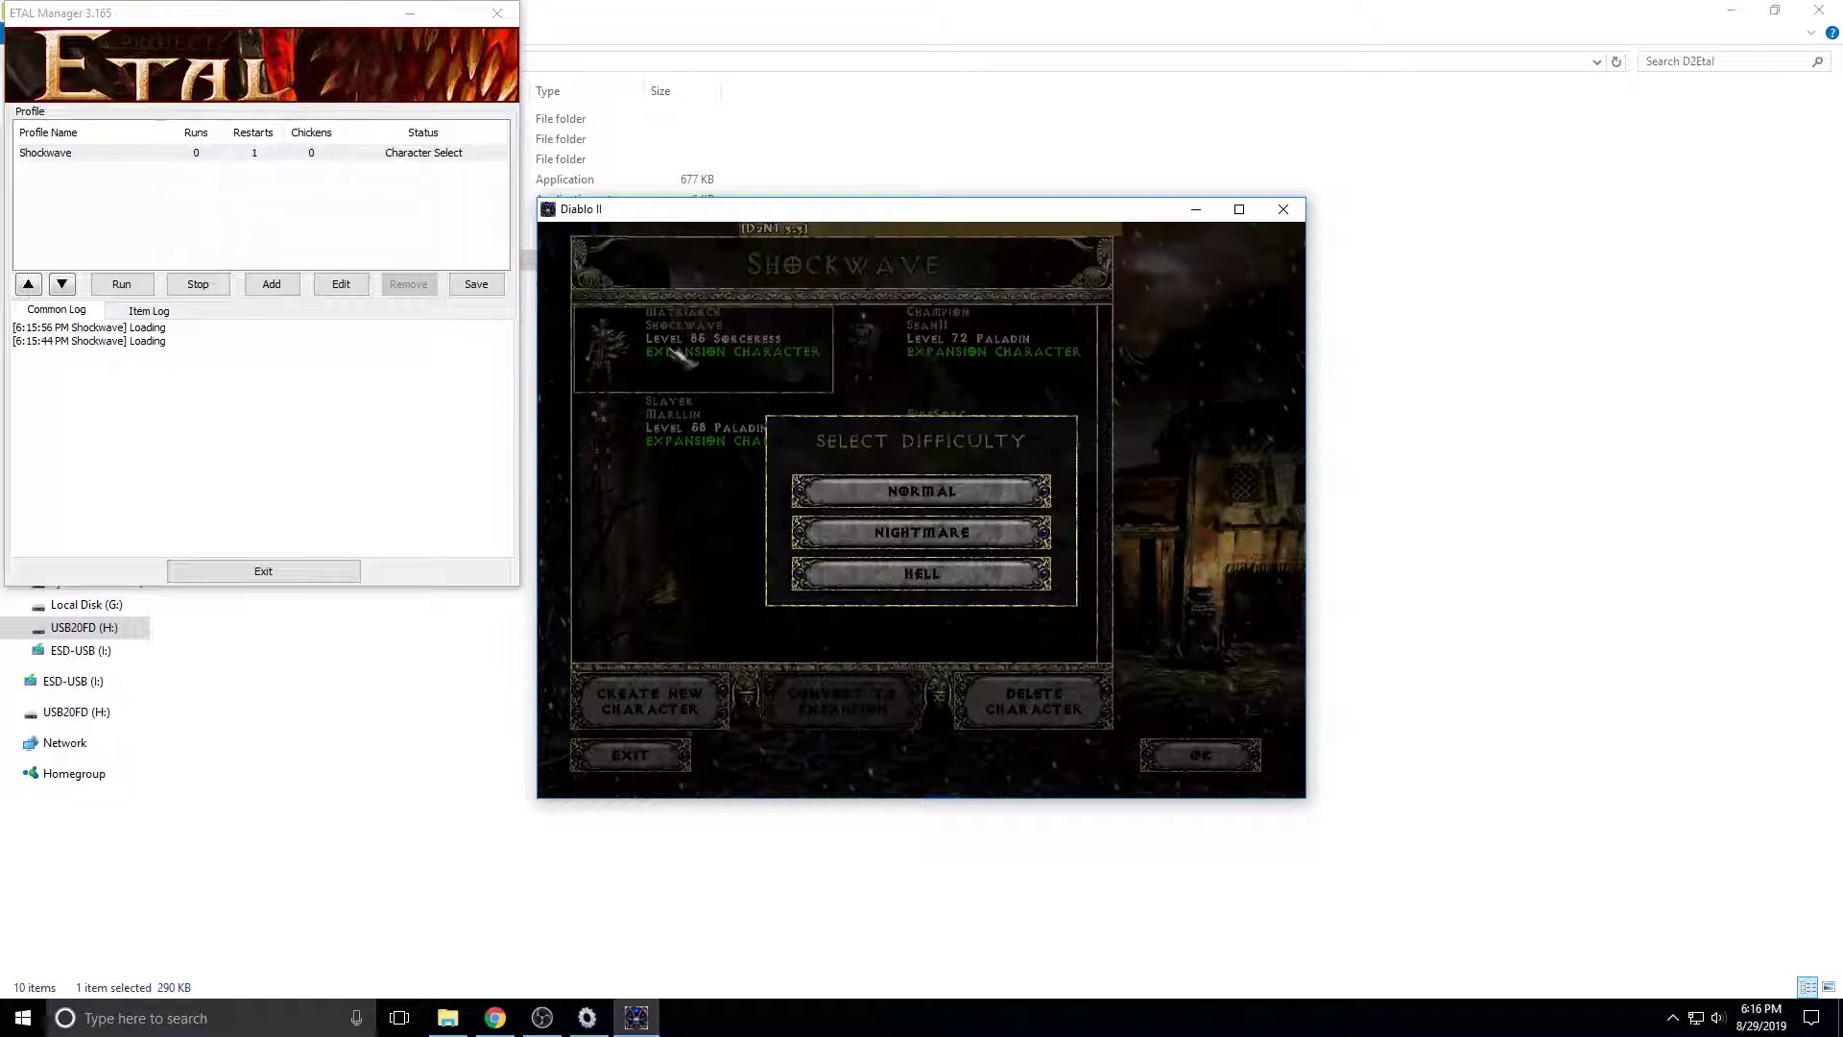
pyautogui.click(936, 523)
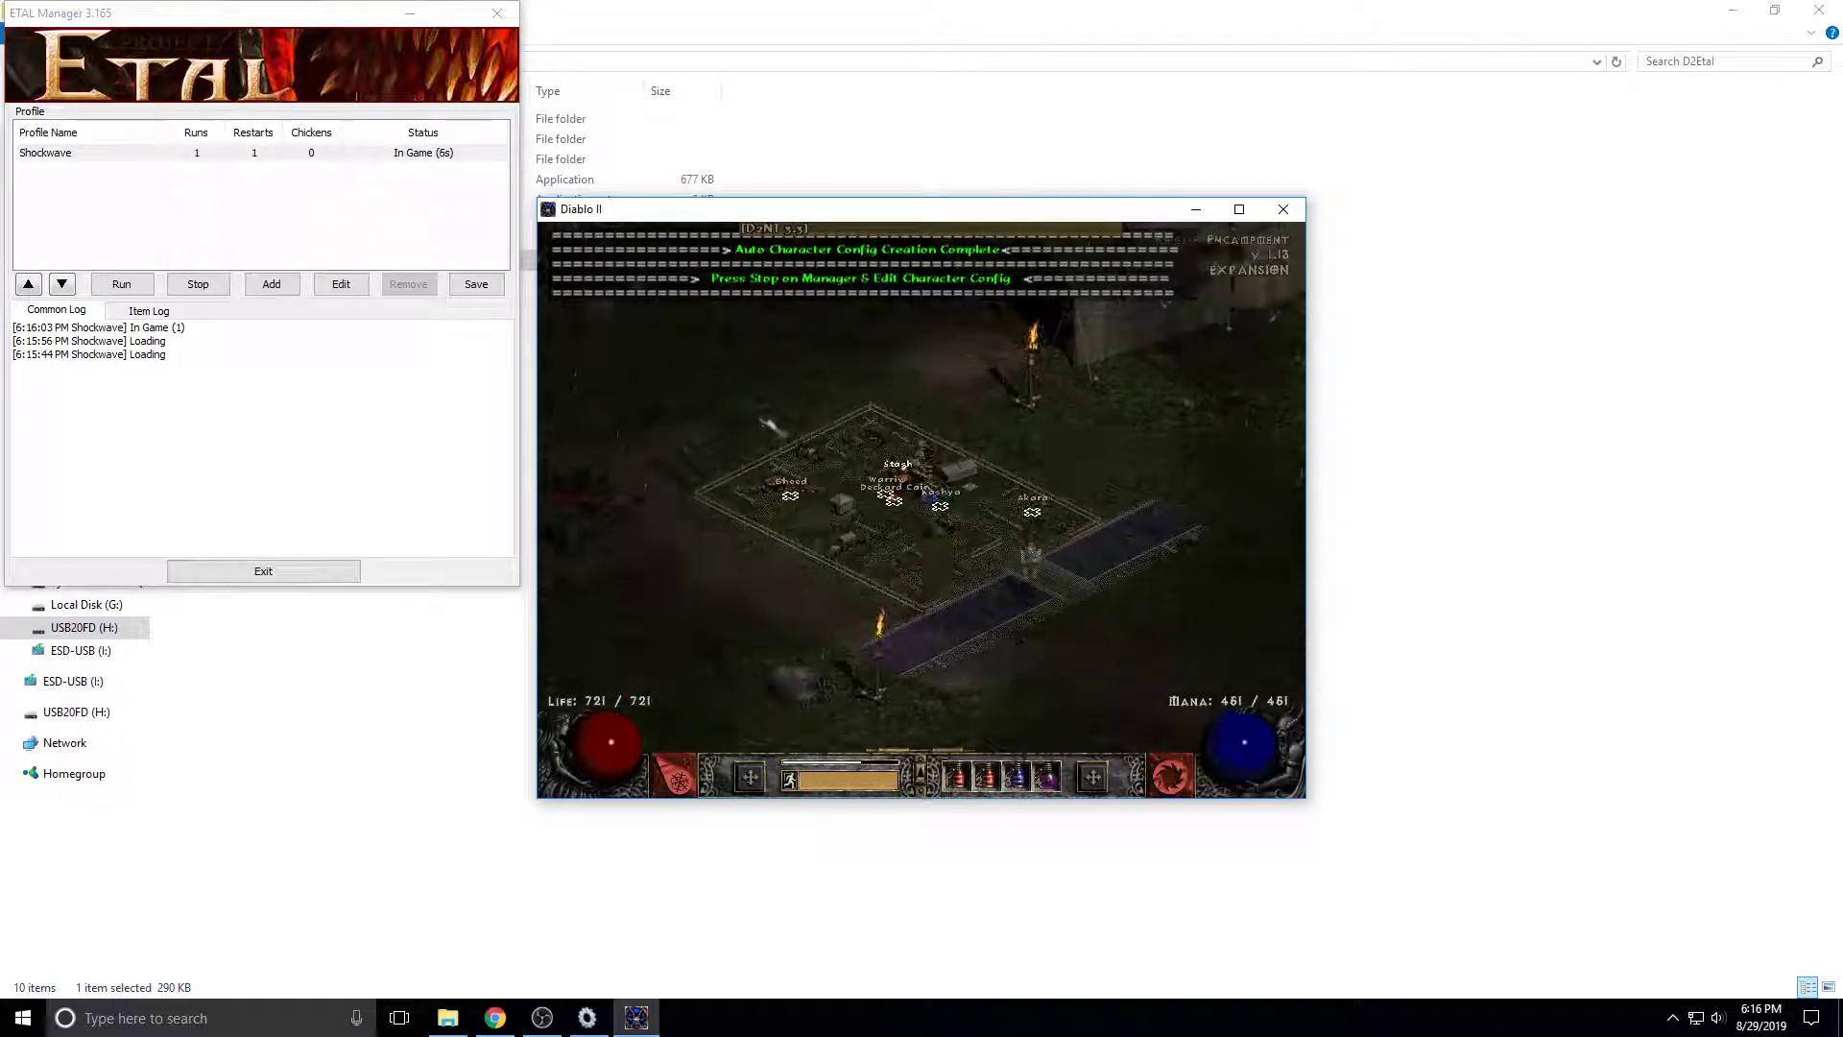
pyautogui.click(219, 304)
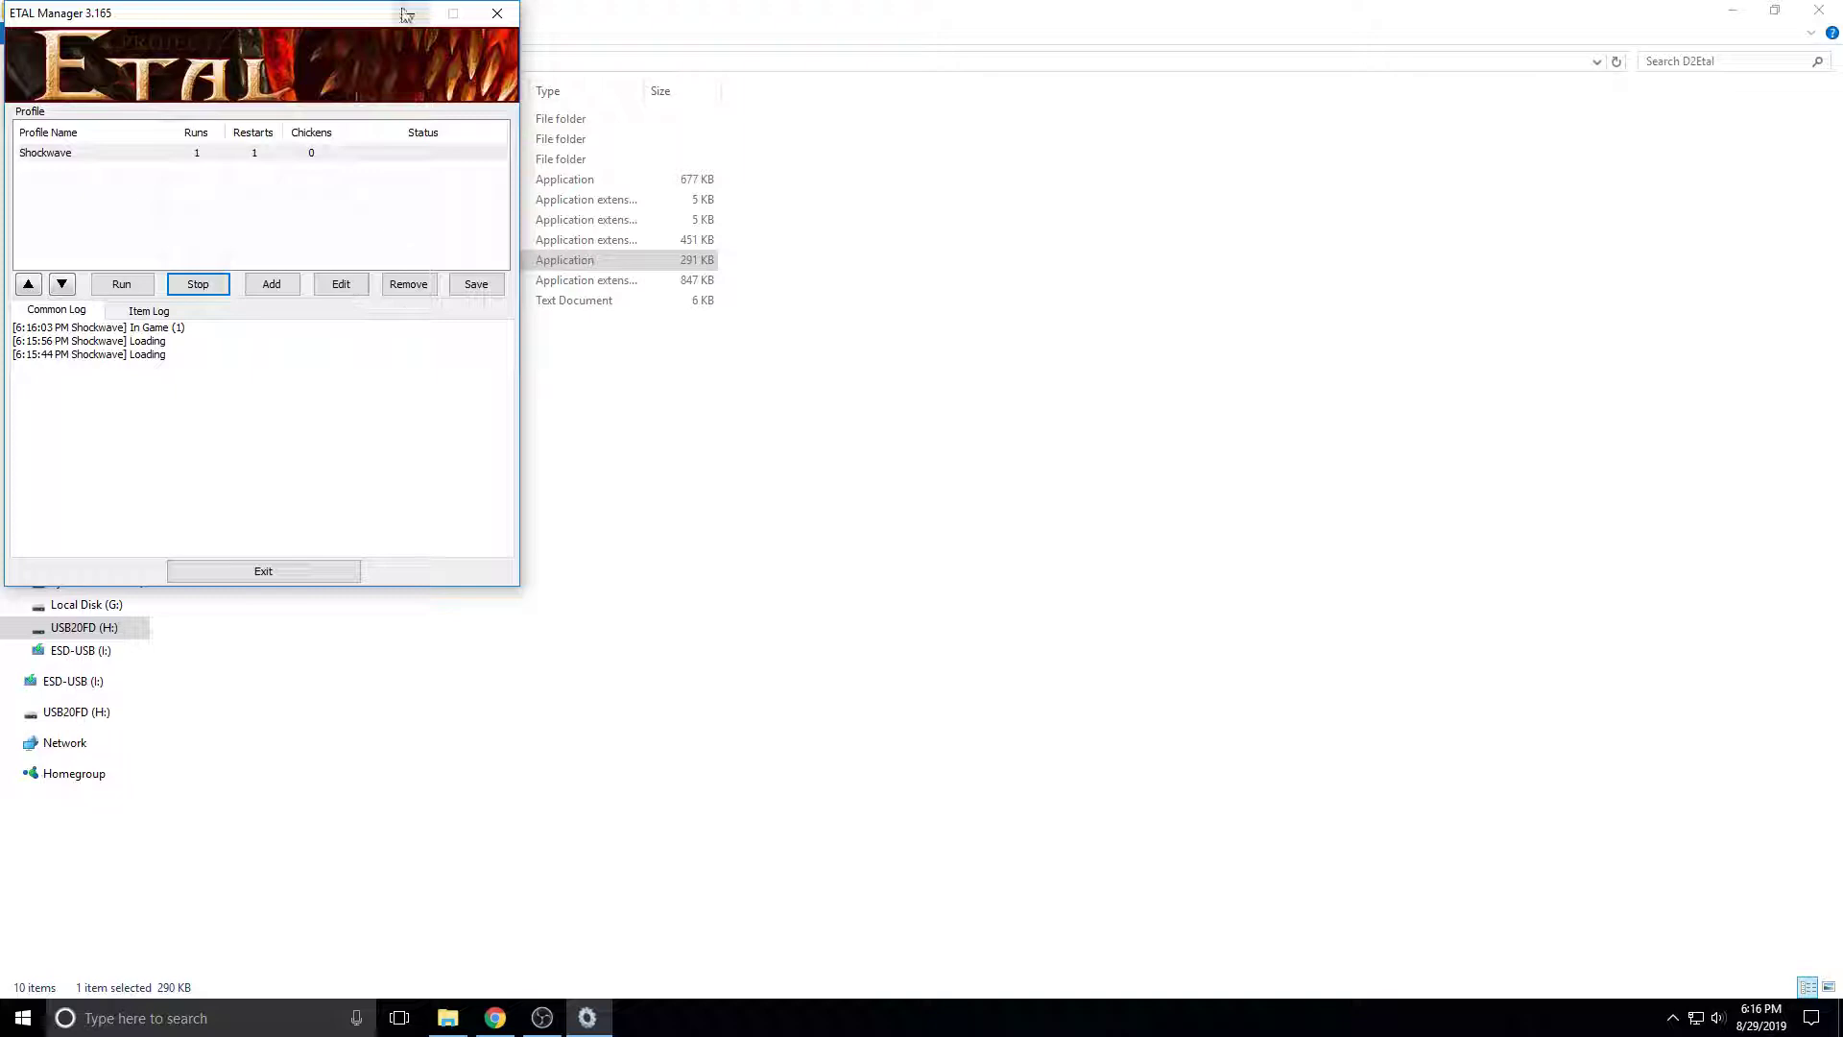
pyautogui.click(410, 13)
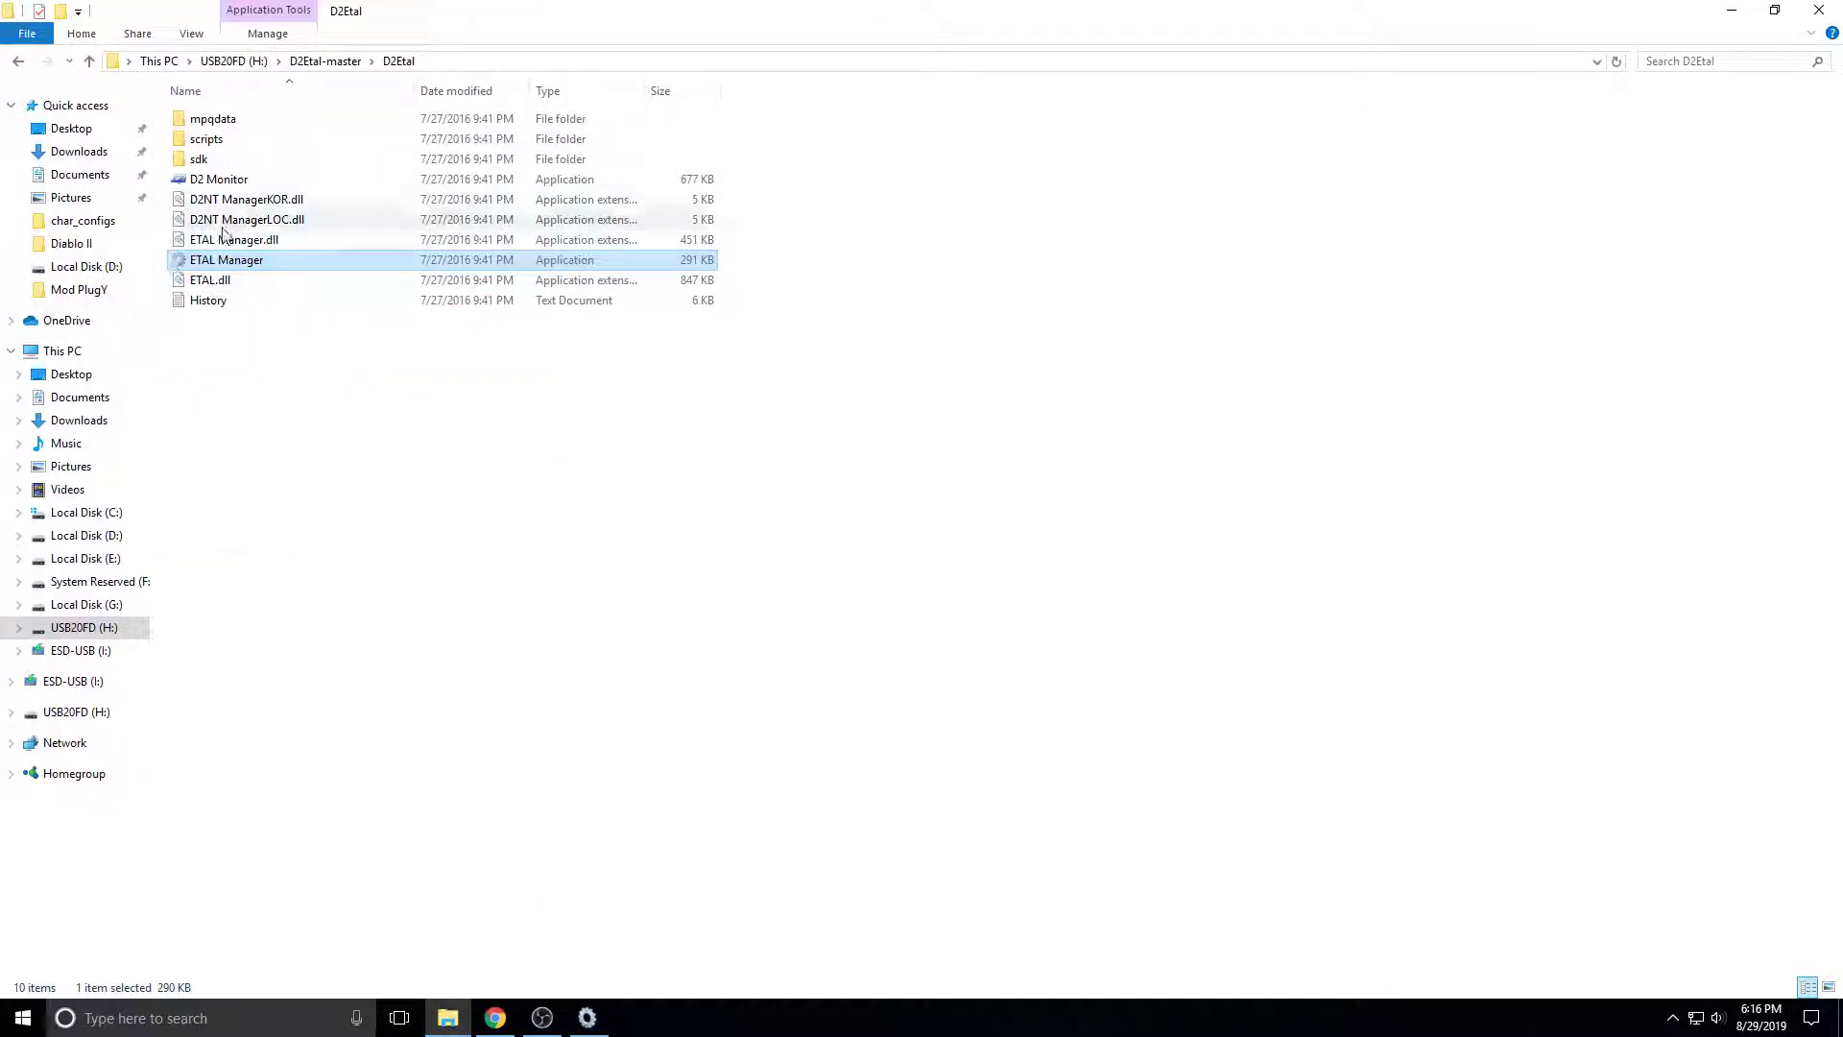
# Open the NTConfig_Sorceress_Shockwave file from the H: drive folder D2Etal-master\D2Etal\scripts\NTBot\char_configs.
pyautogui.click(96, 628)
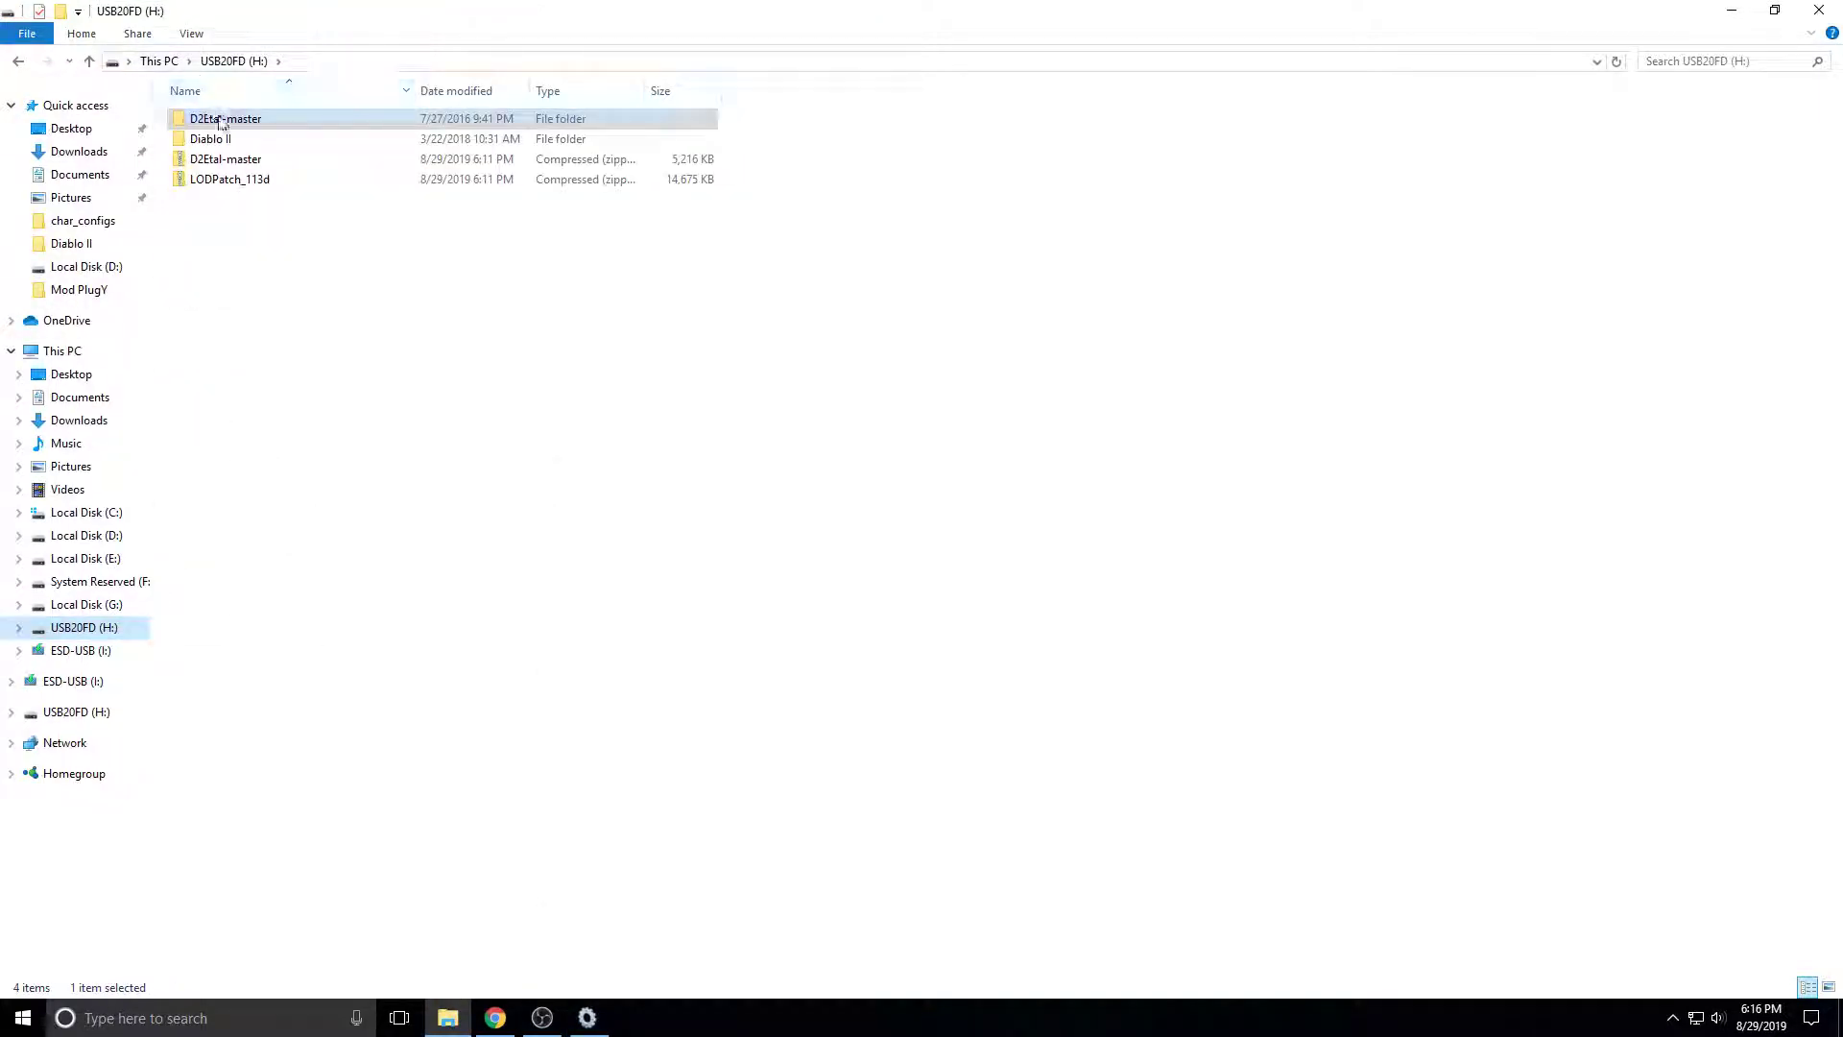
pyautogui.doubleClick(201, 121)
pyautogui.doubleClick(223, 122)
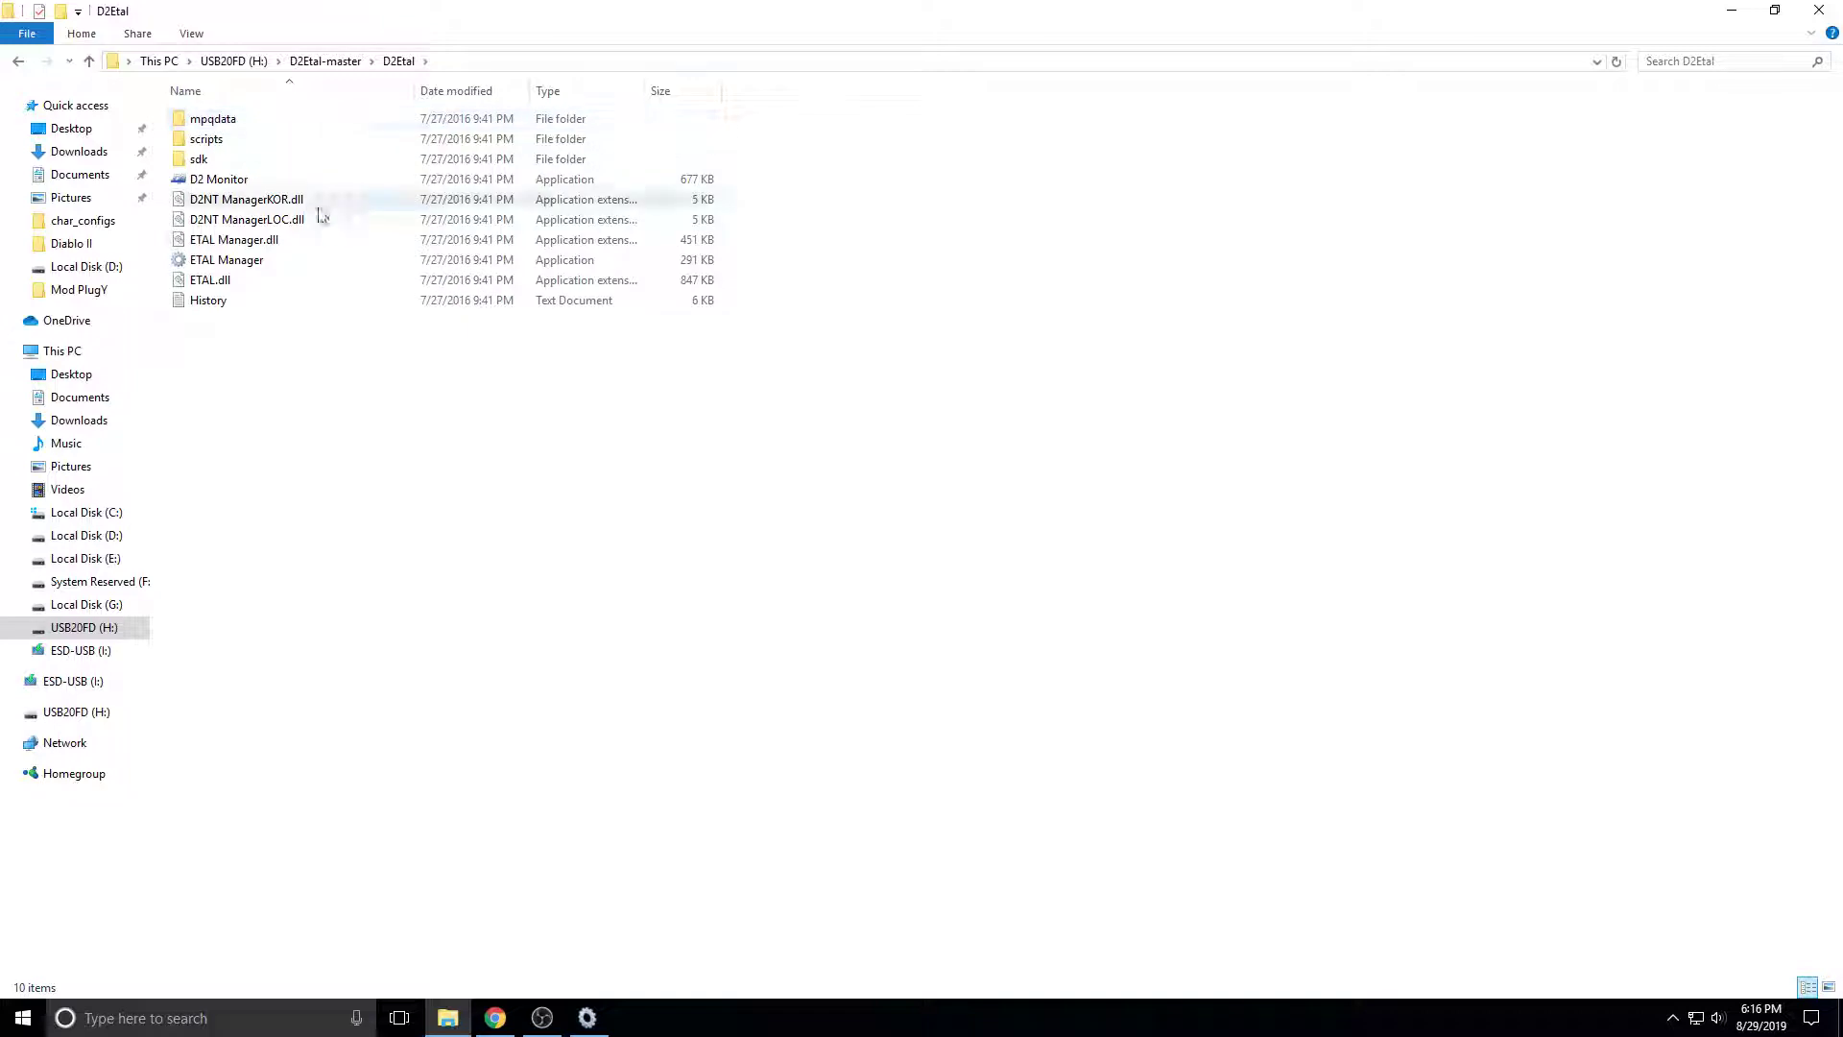
pyautogui.doubleClick(207, 139)
pyautogui.click(231, 208)
pyautogui.doubleClick(230, 204)
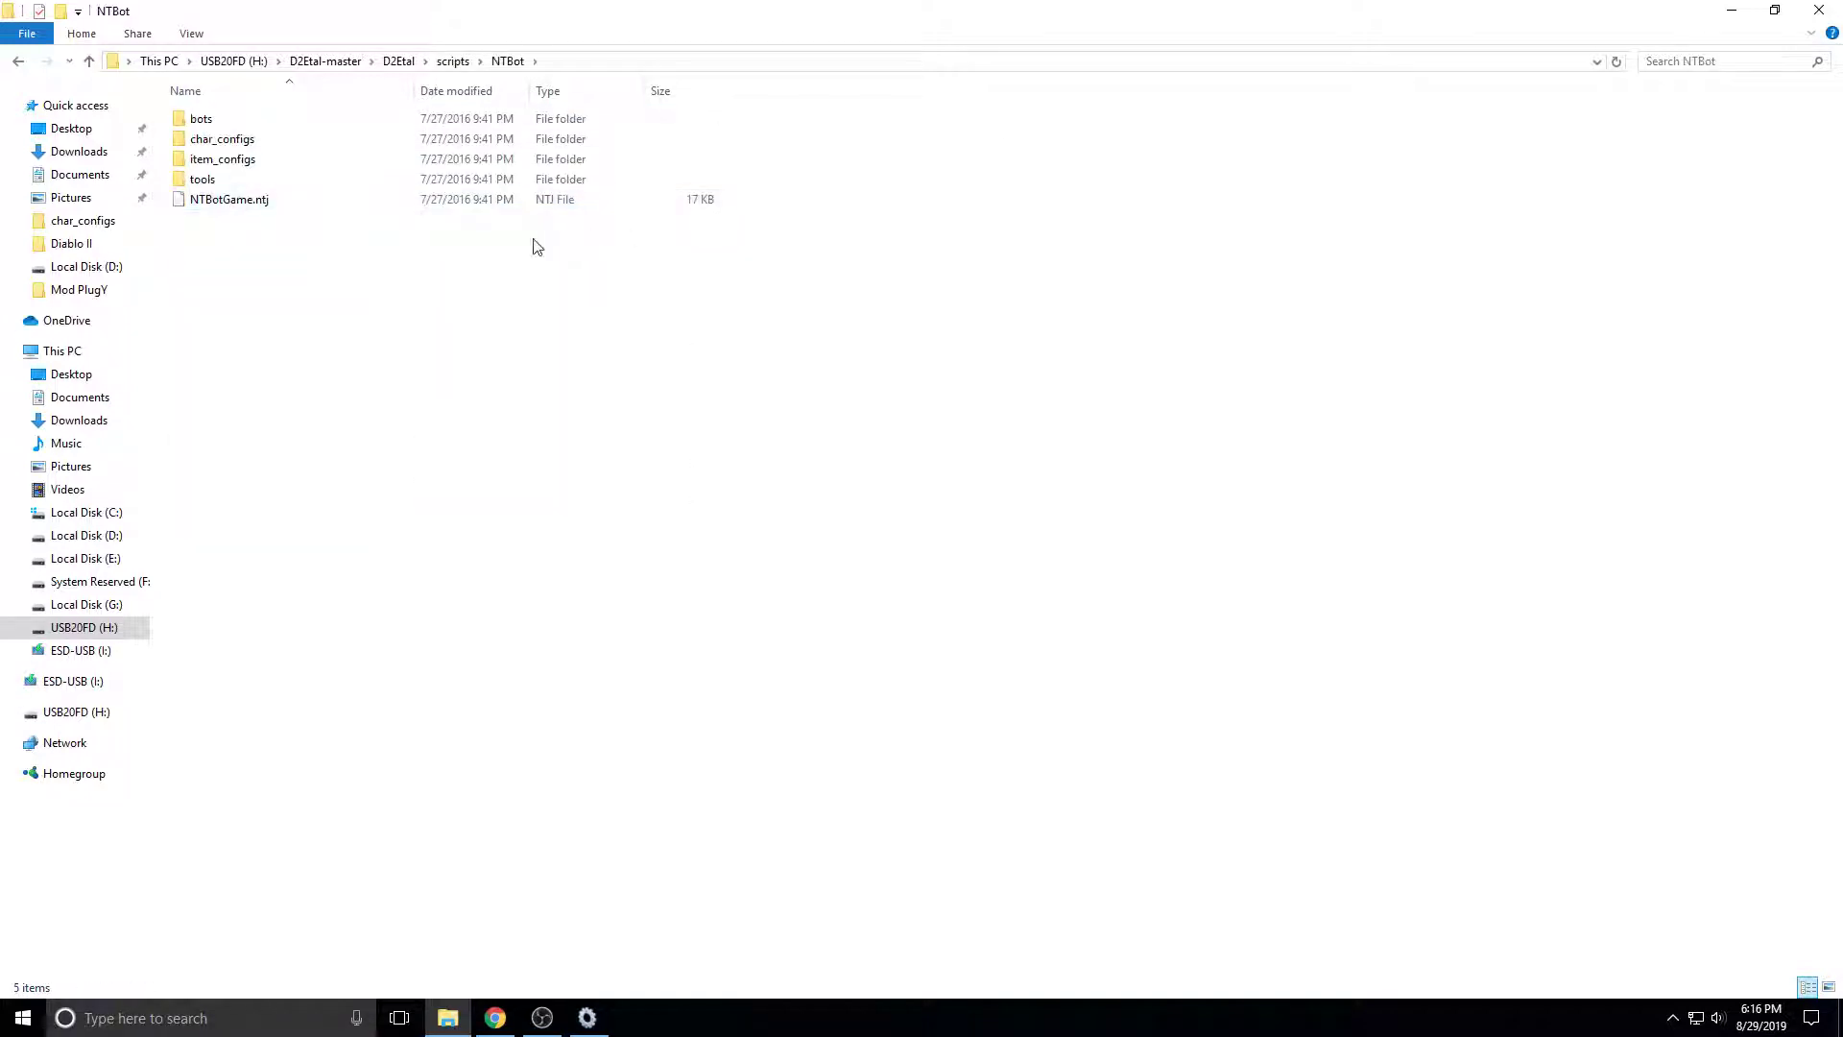
pyautogui.doubleClick(261, 140)
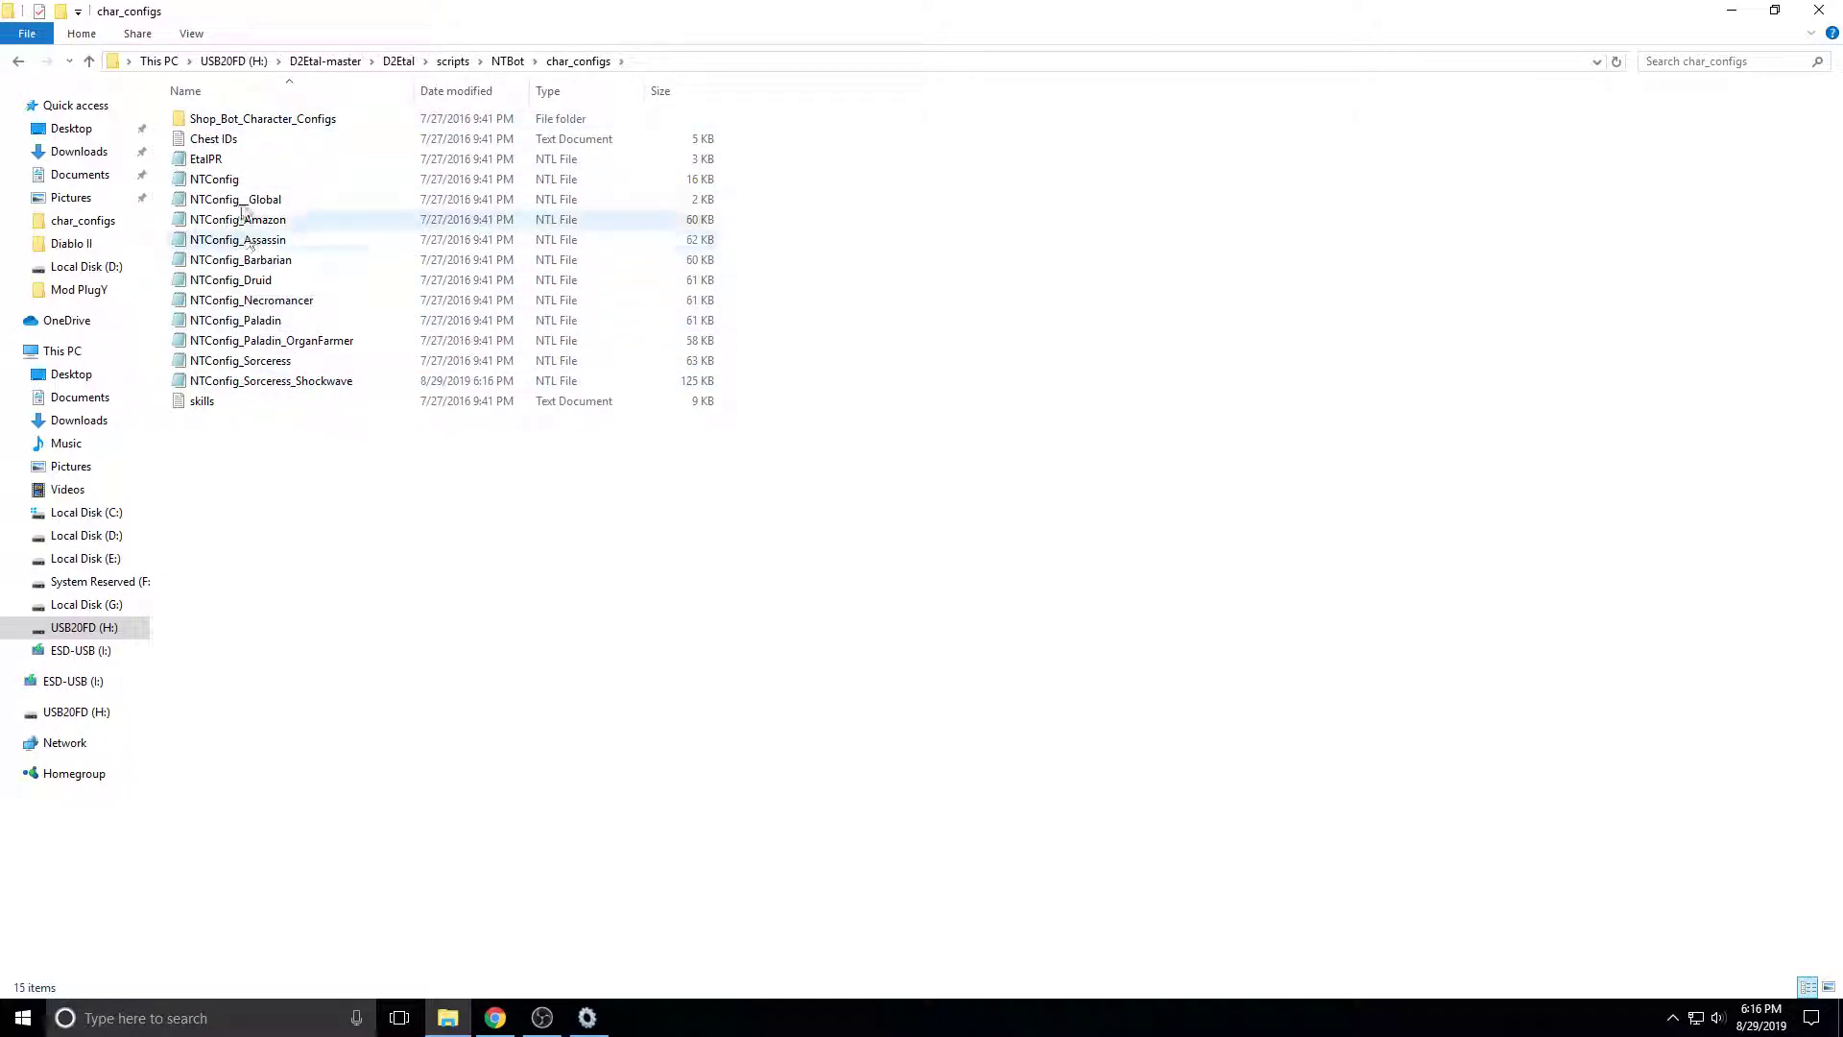
pyautogui.doubleClick(335, 382)
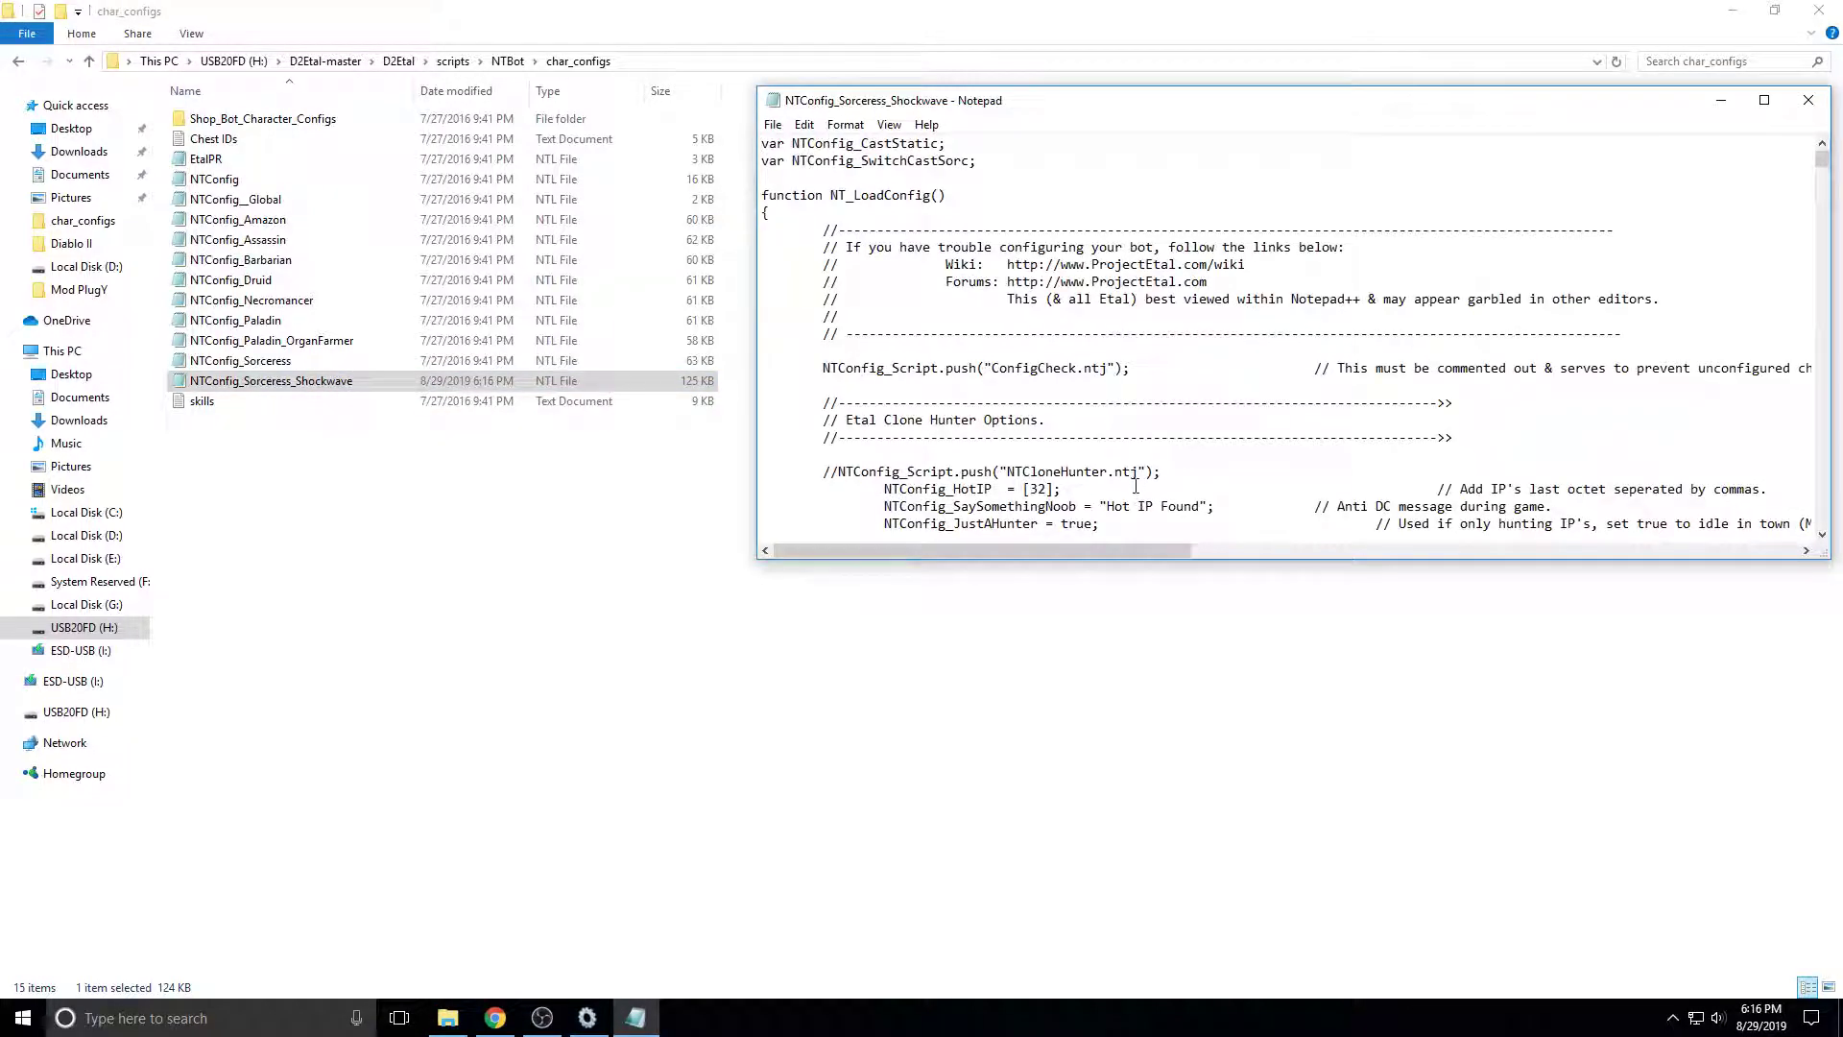
# Maximize the config file and comment out the NTConfig_Script.push("ConfigCheck.ntj") line with //.
pyautogui.moveTo(1259, 103); pyautogui.dragTo(538, 55)
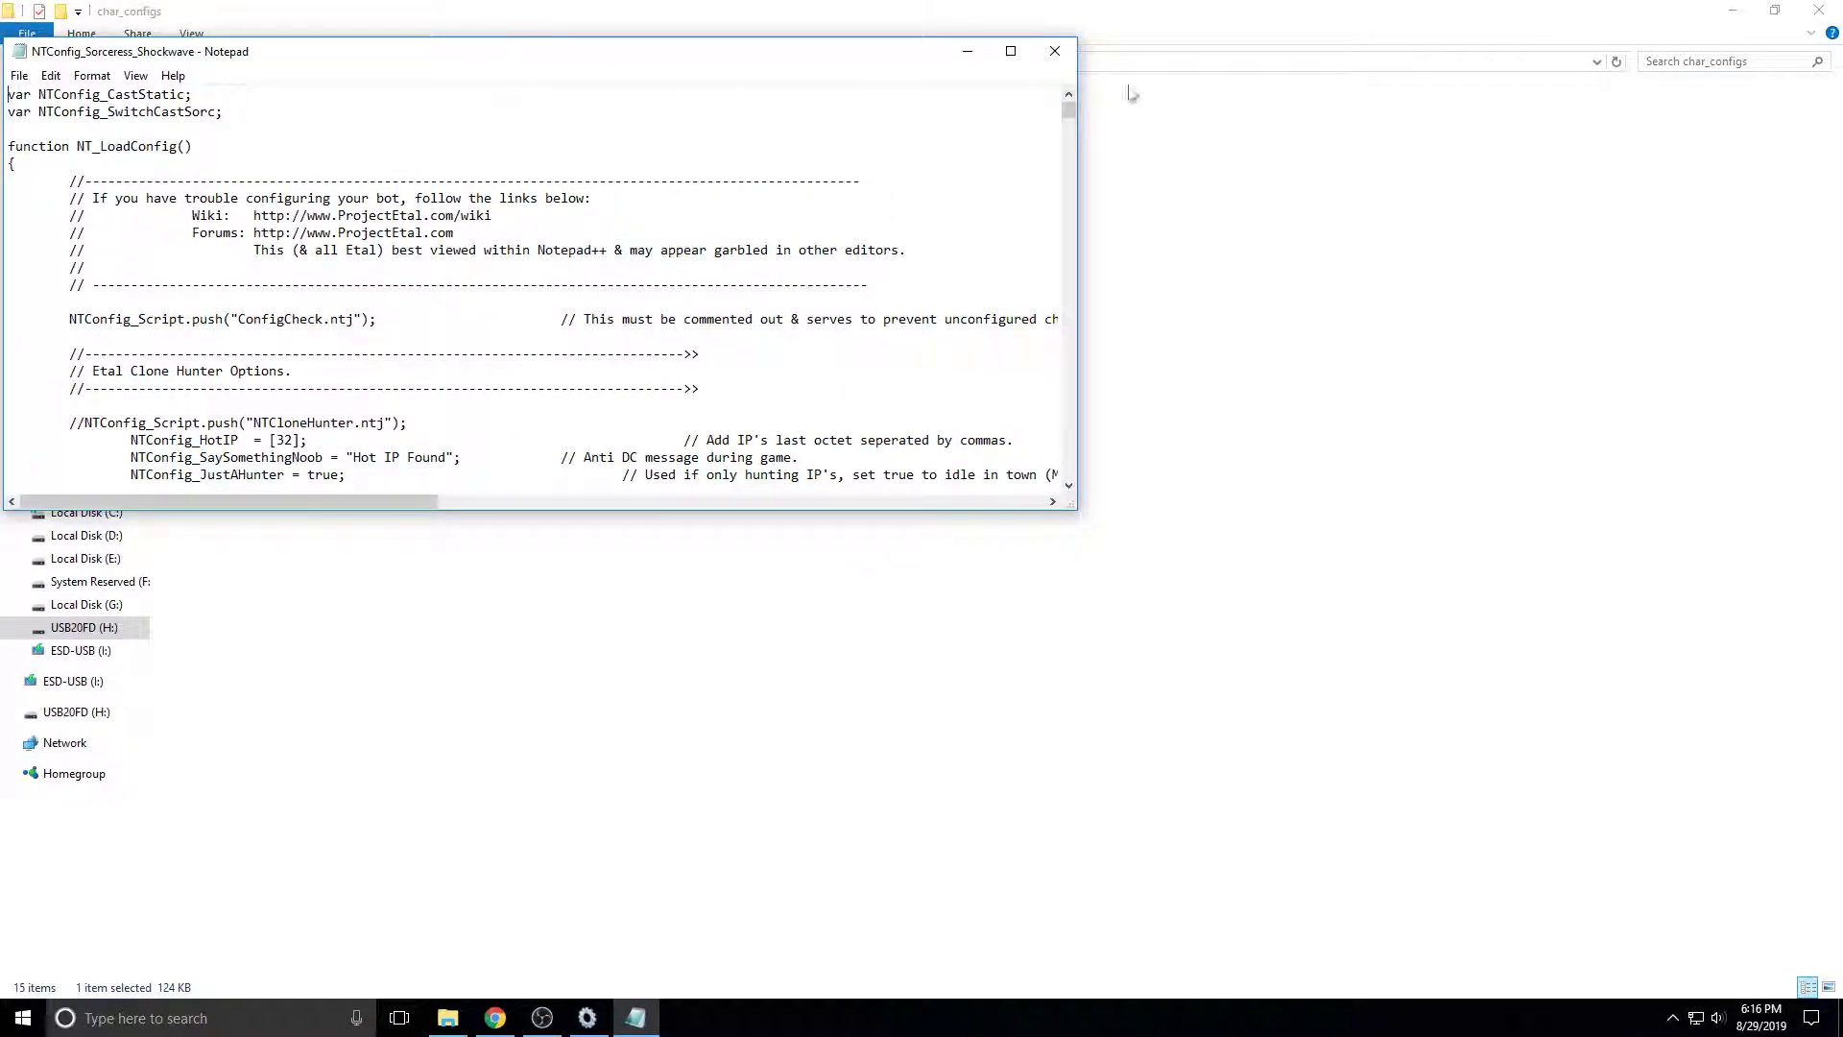
pyautogui.click(1008, 49)
pyautogui.scroll(-20, 766, 247)
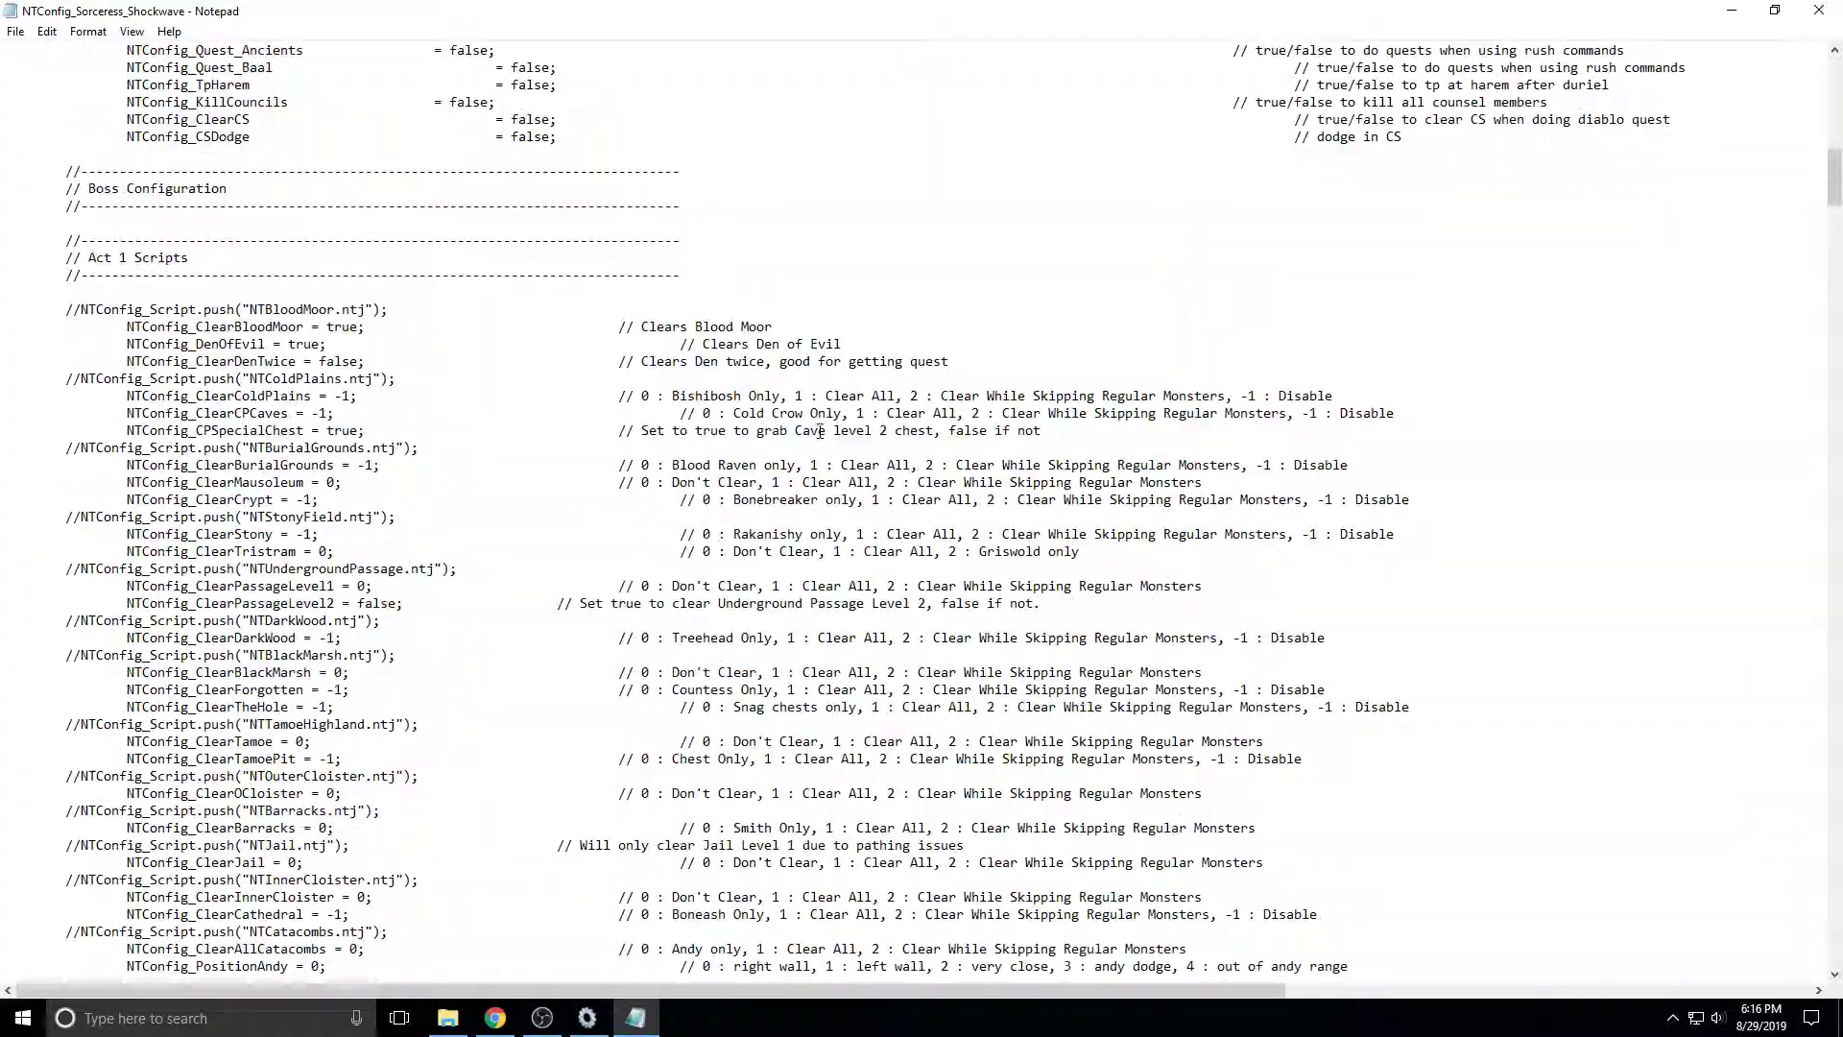
pyautogui.scroll(-20, 805, 447)
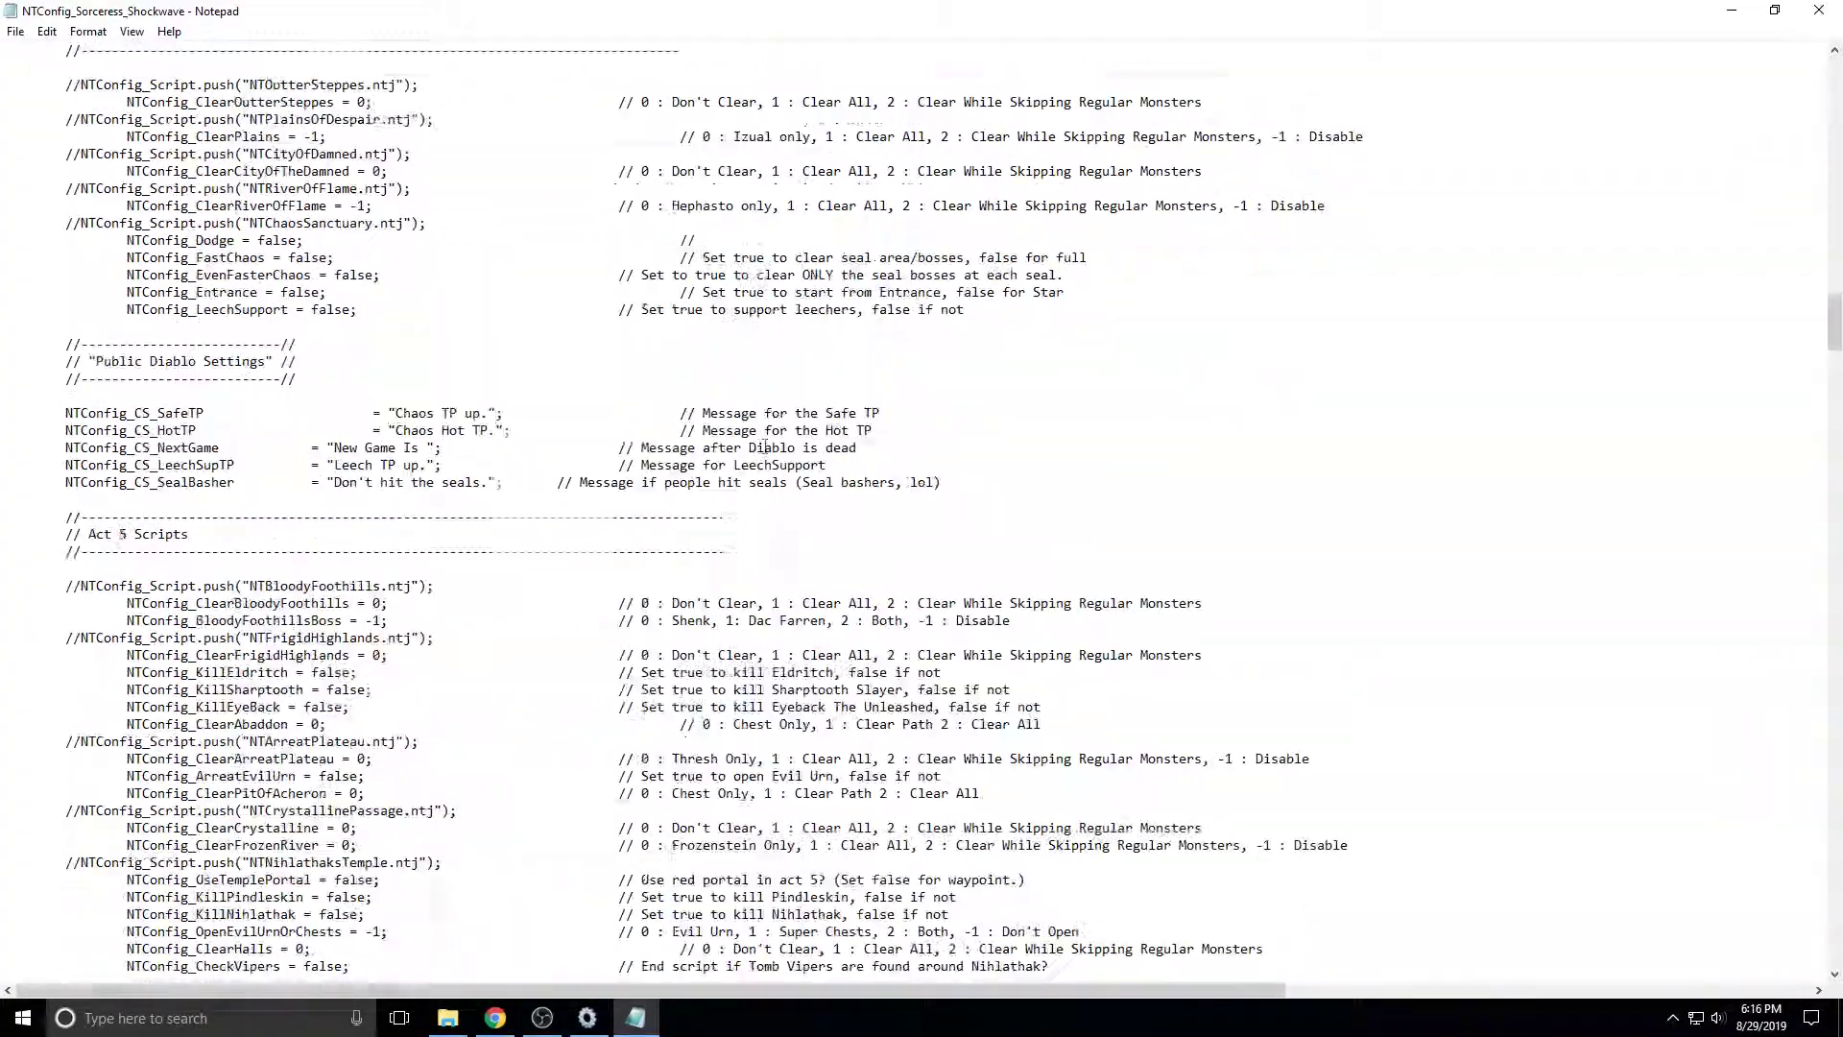
pyautogui.scroll(-20, 763, 470)
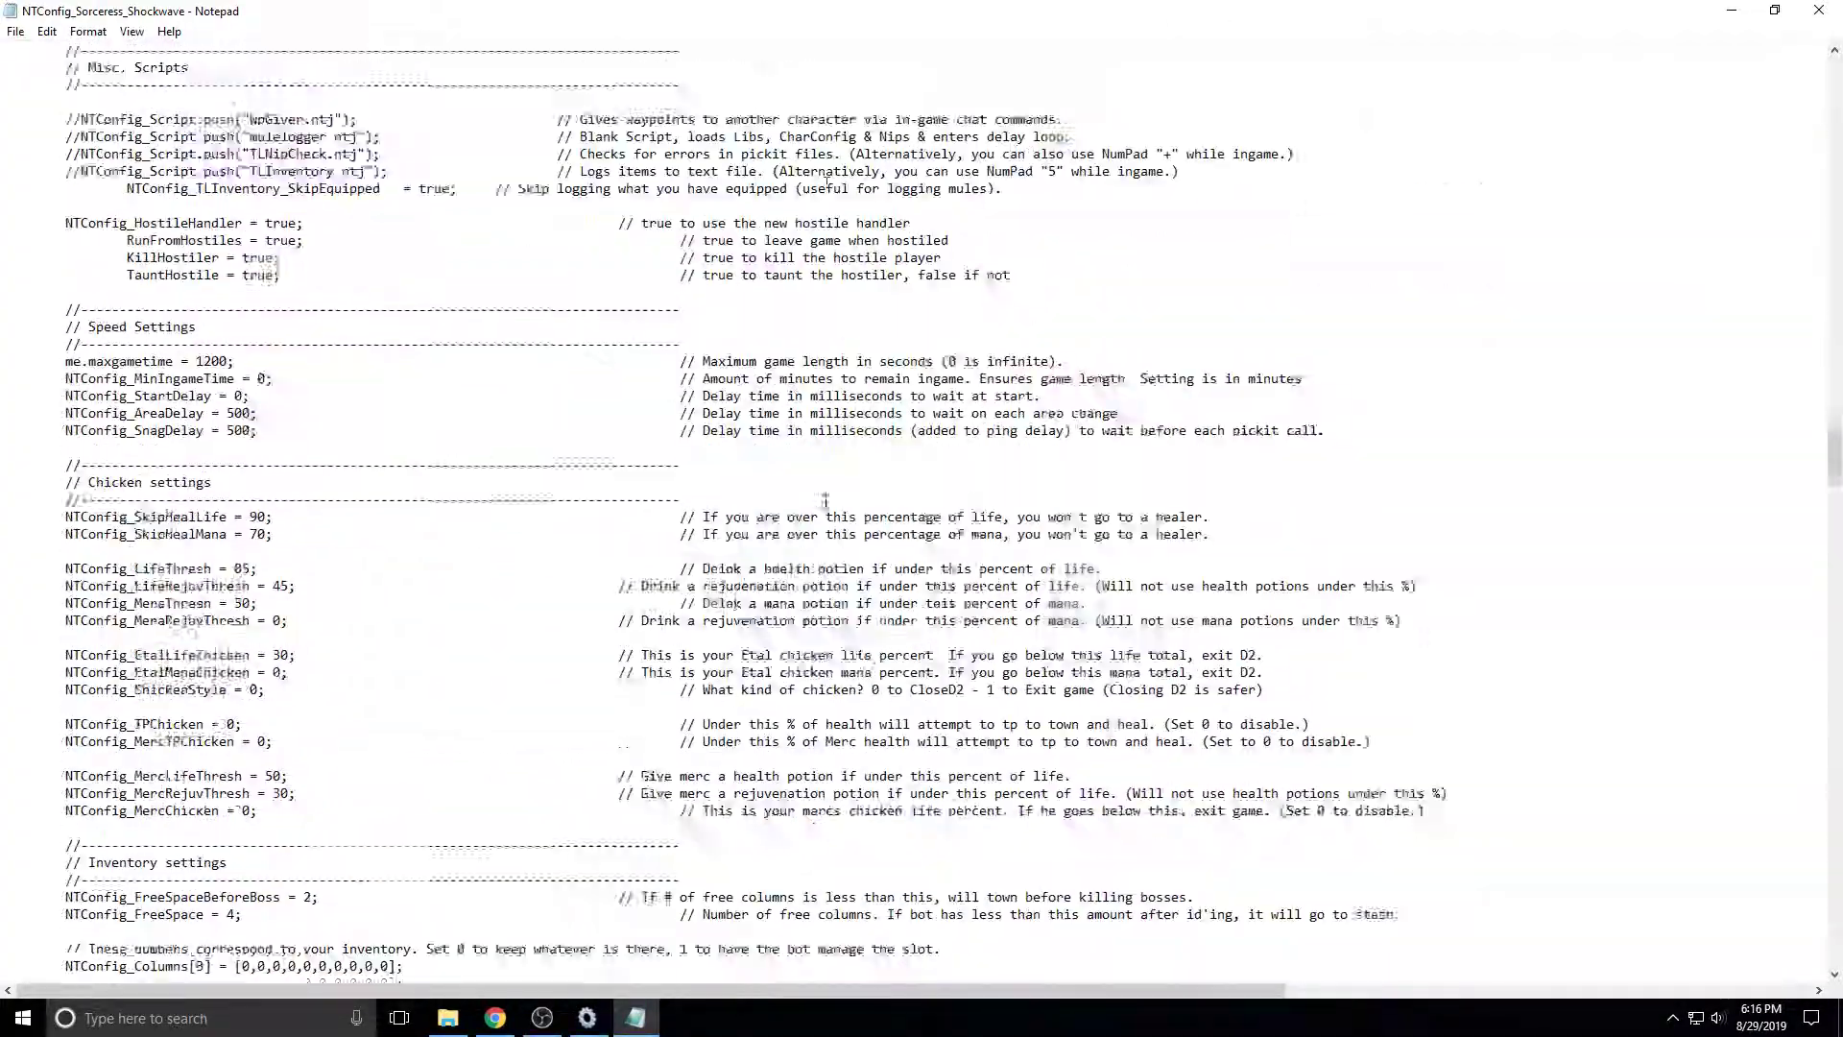
pyautogui.scroll(20, 824, 514)
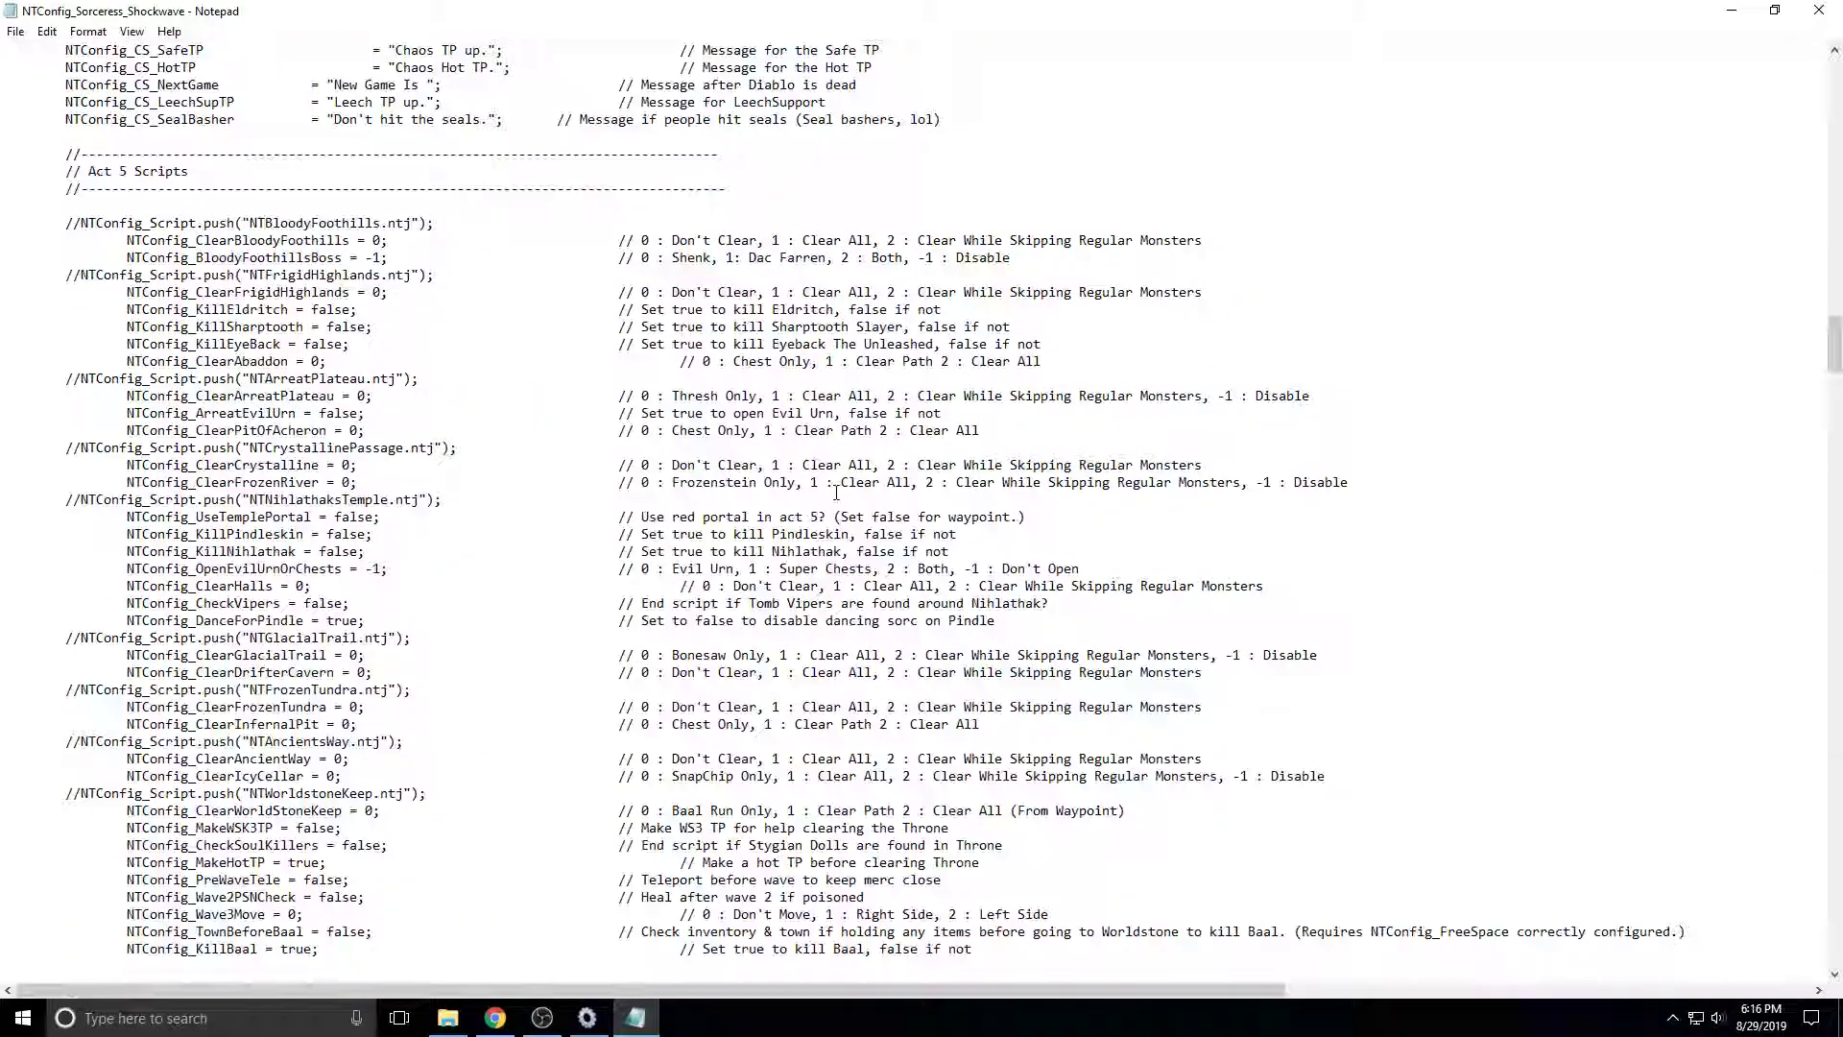
pyautogui.scroll(18, 718, 409)
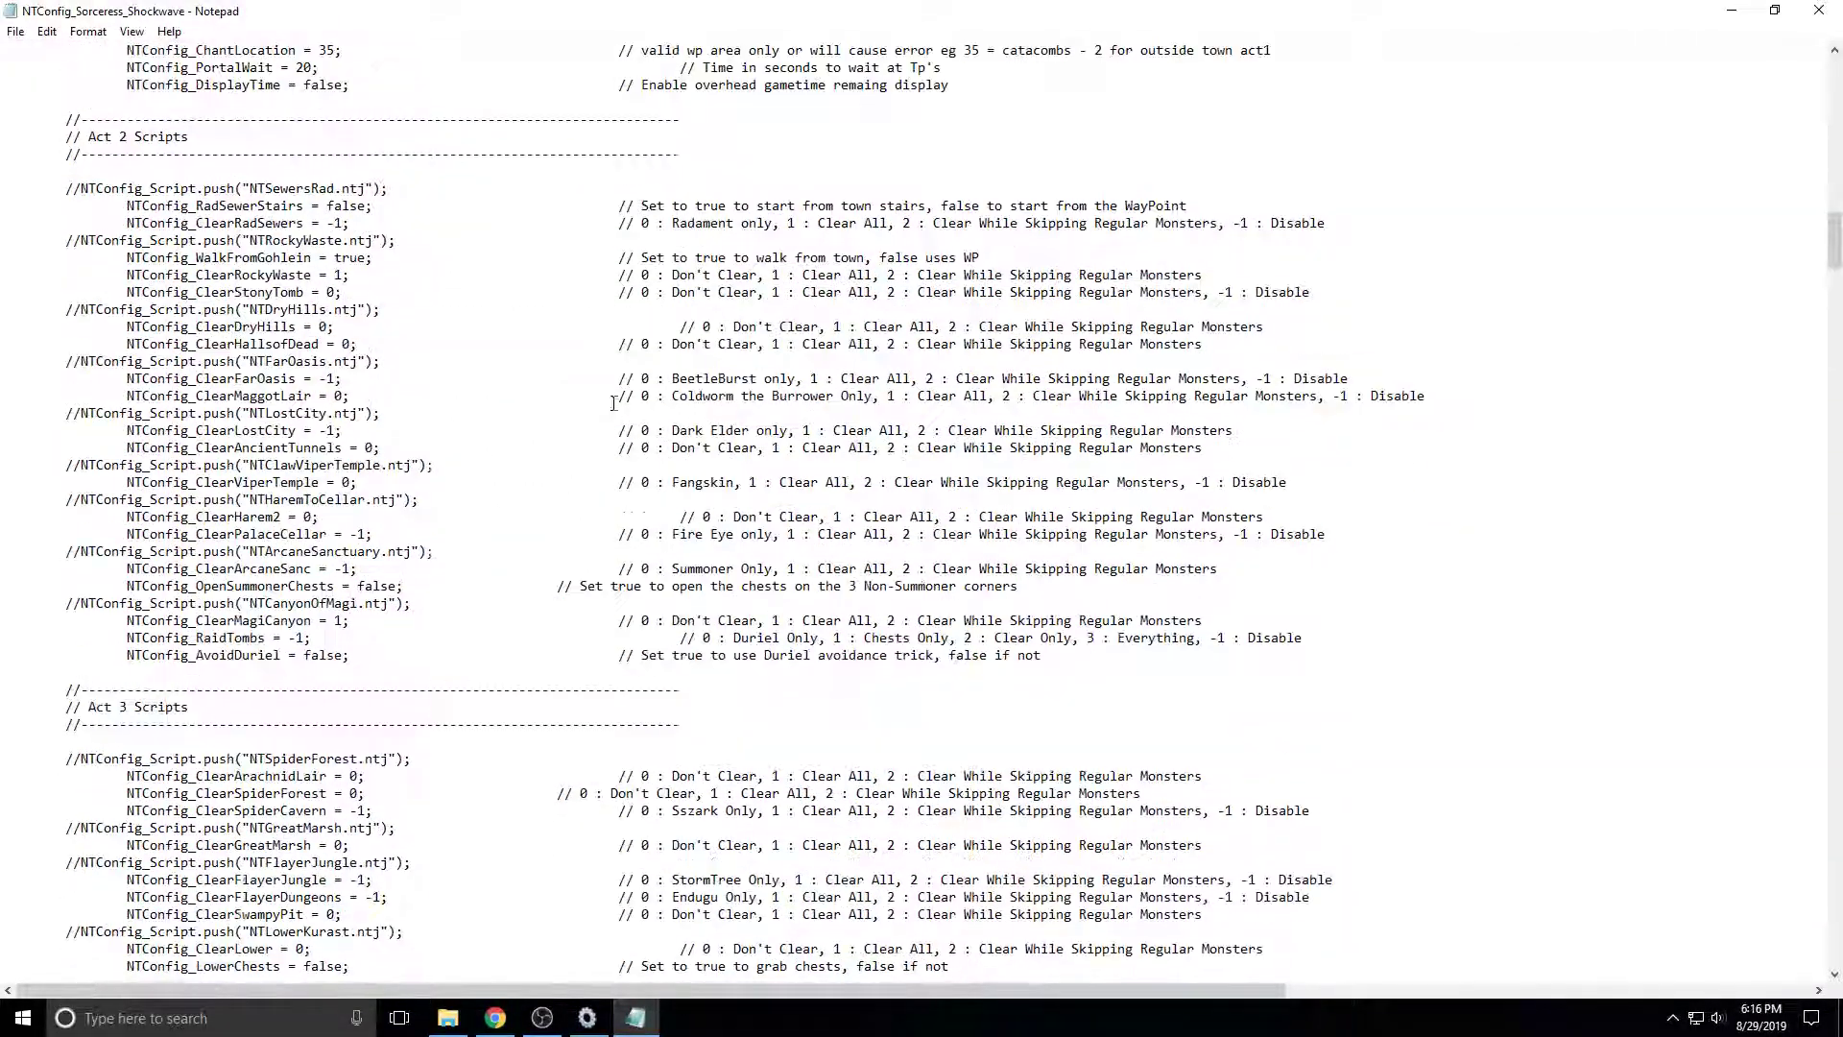
pyautogui.moveTo(1828, 266); pyautogui.dragTo(1827, 91)
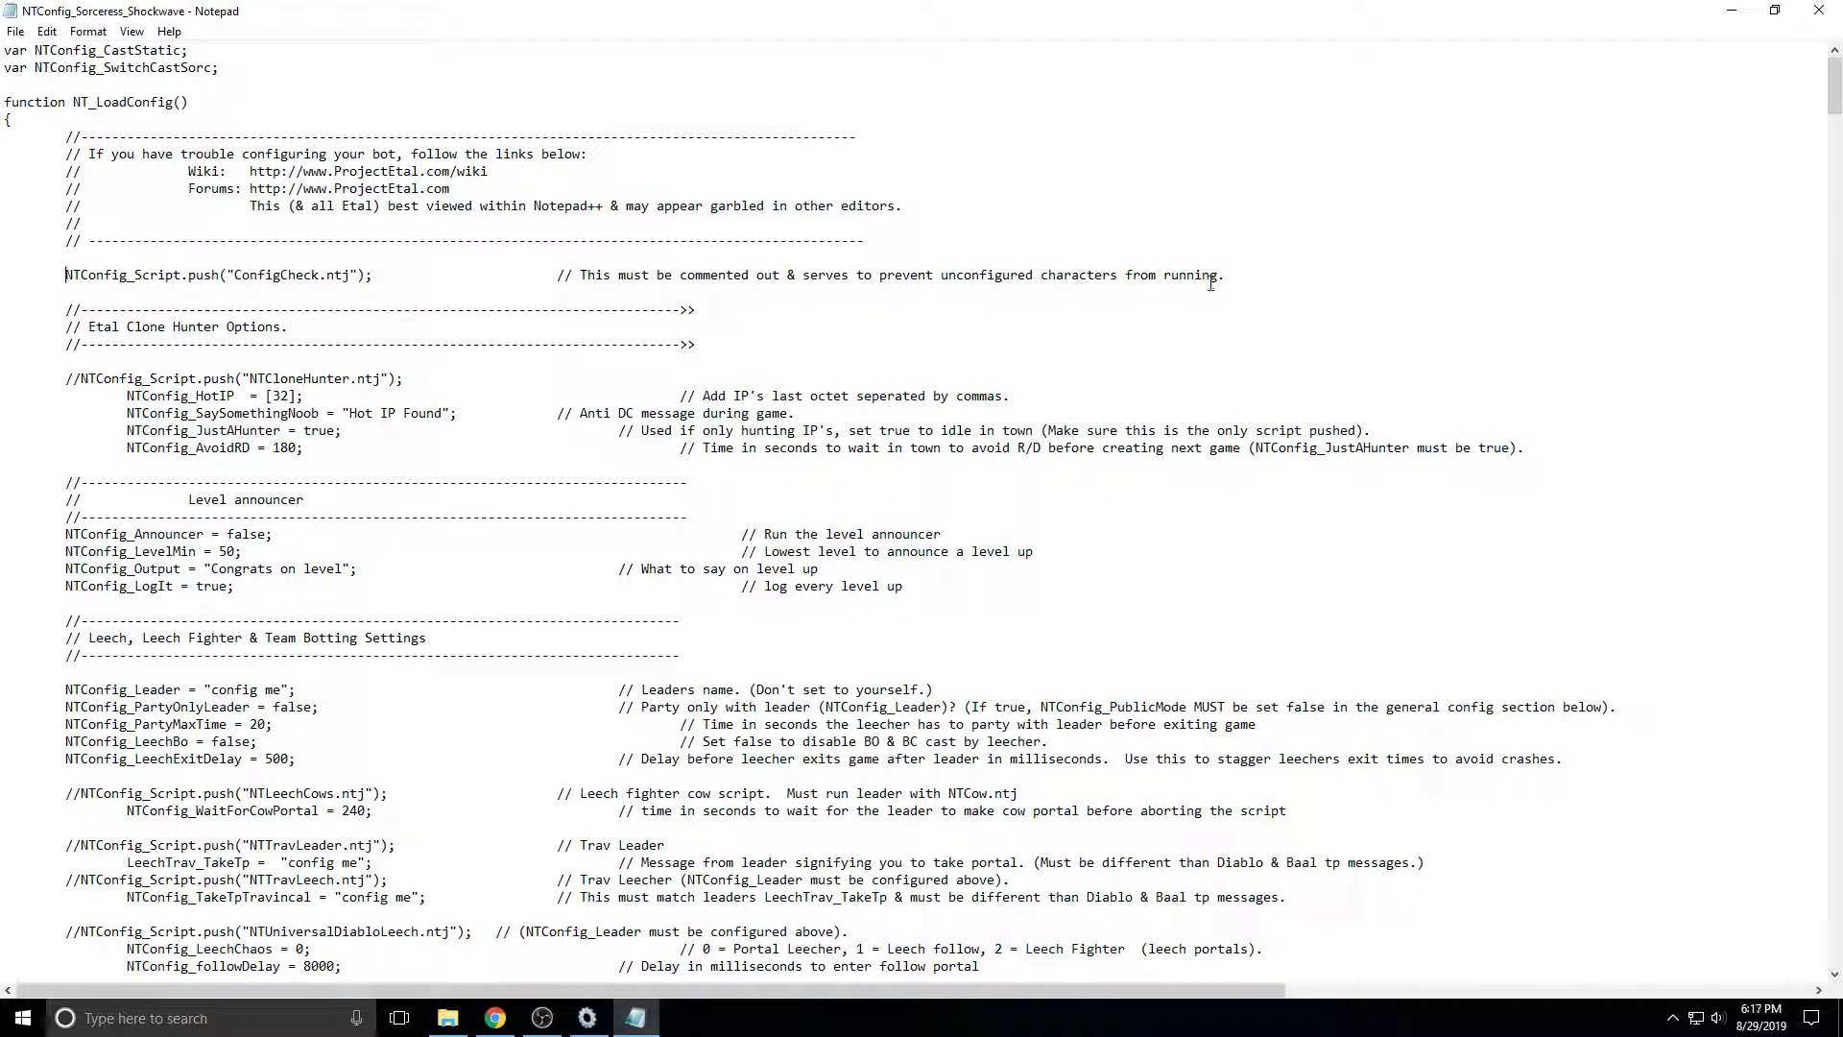
pyautogui.write('//')
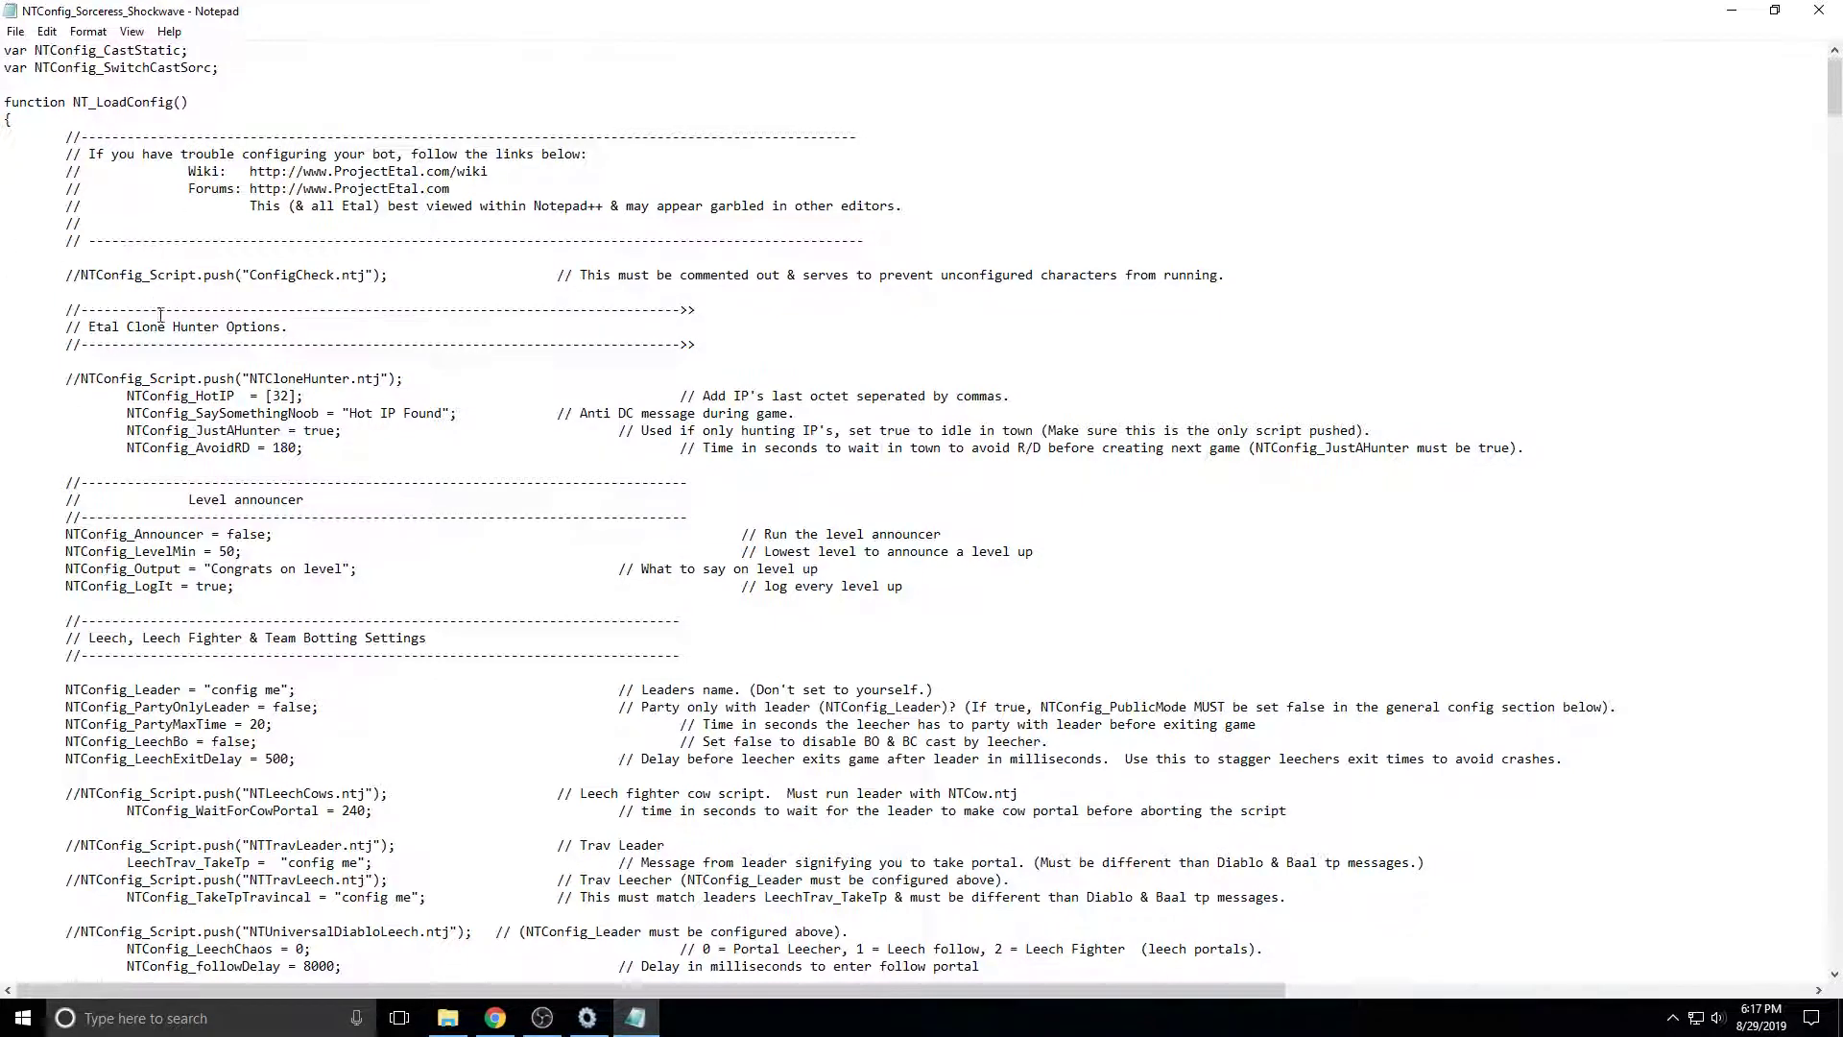
# Uncomment the NTConfig_Script.push("NTDuranceOfHate.ntj") line in the Act 3 Scripts section.
pyautogui.scroll(-2, 161, 314)
pyautogui.scroll(1, 131, 109)
pyautogui.scroll(-5, 264, 443)
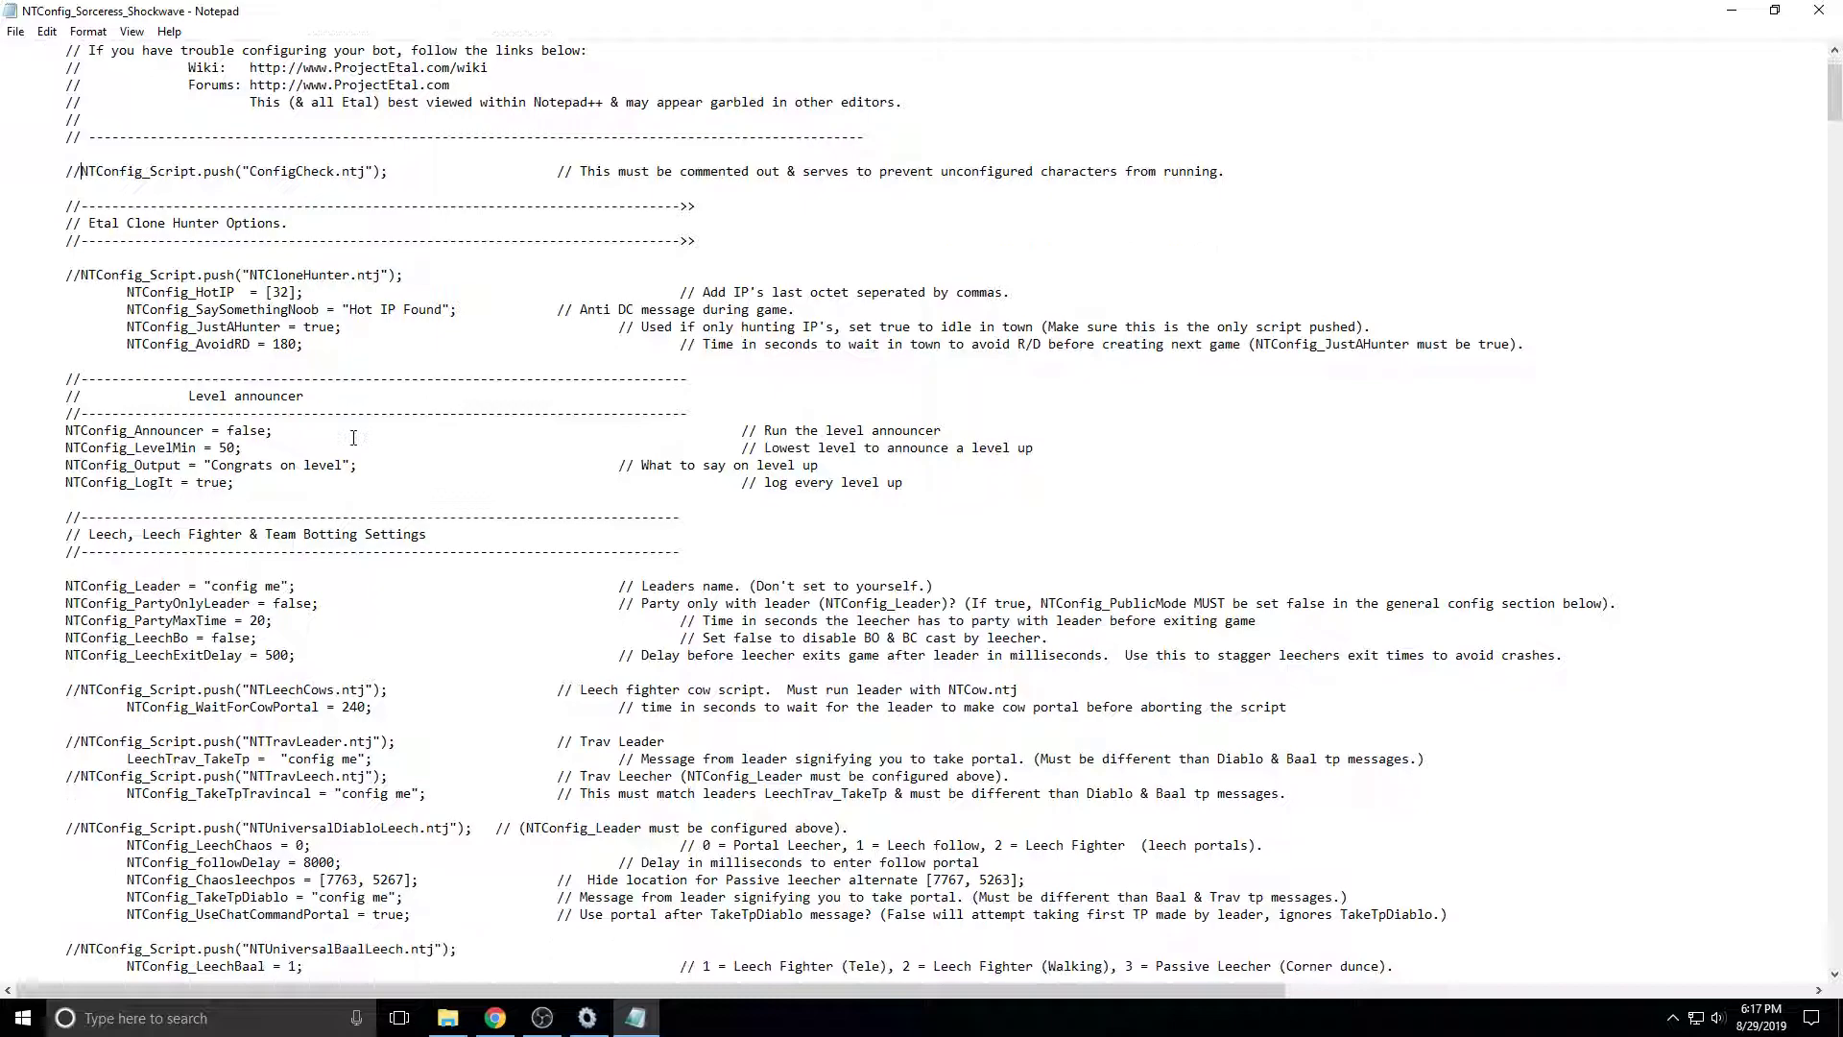
pyautogui.scroll(-18, 264, 443)
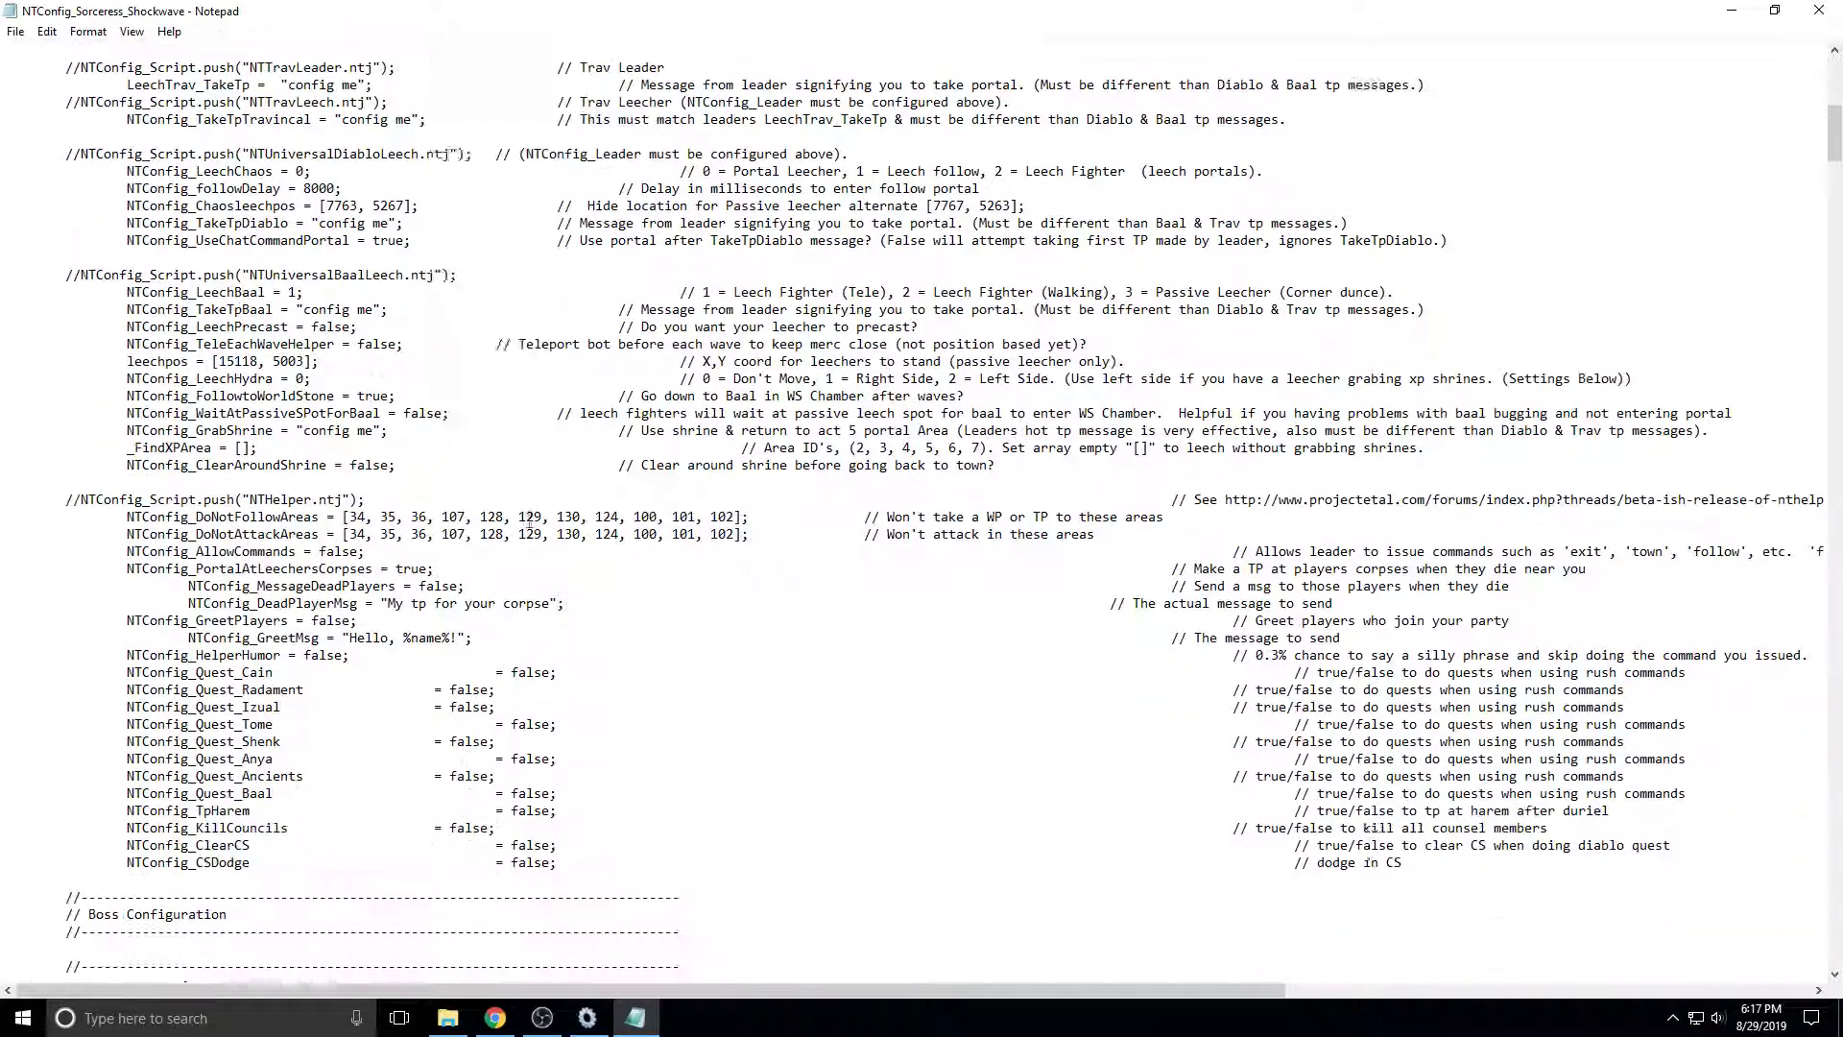
pyautogui.scroll(-20, 457, 529)
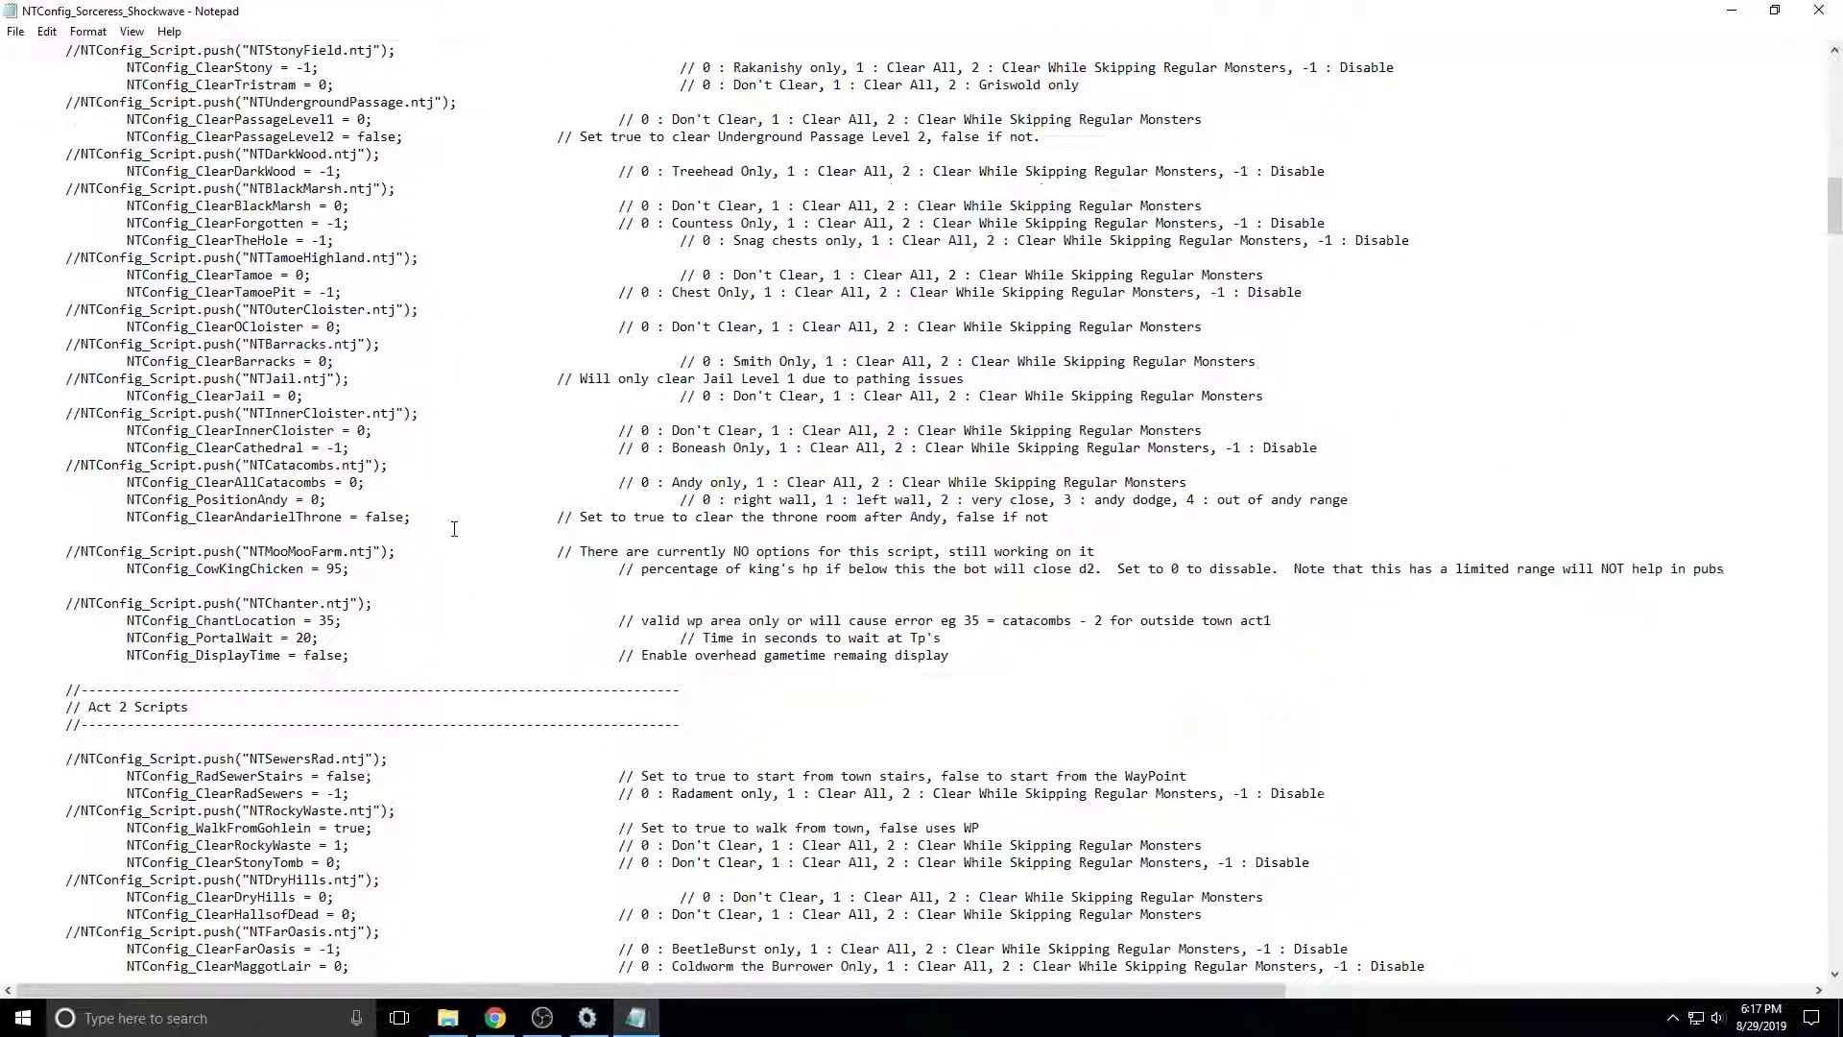
pyautogui.scroll(-8, 379, 517)
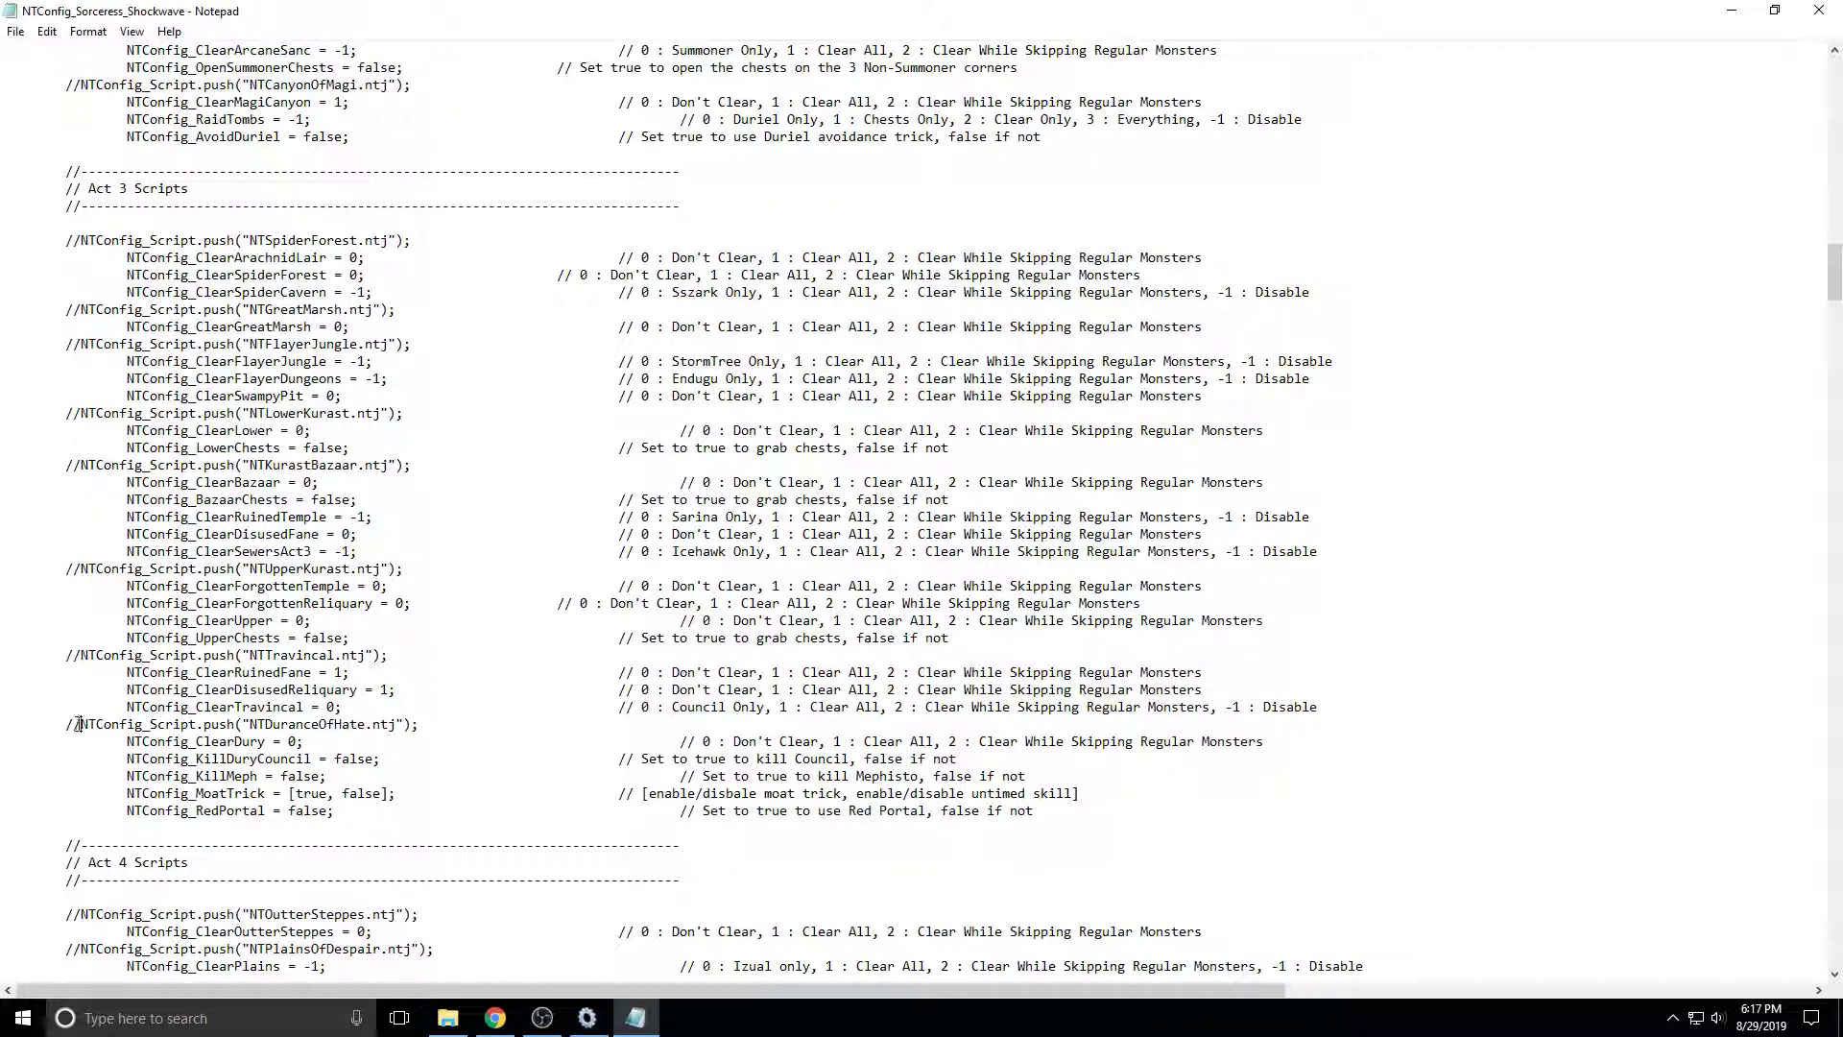
pyautogui.press('BackSpace')
pyautogui.press('BackSpace')
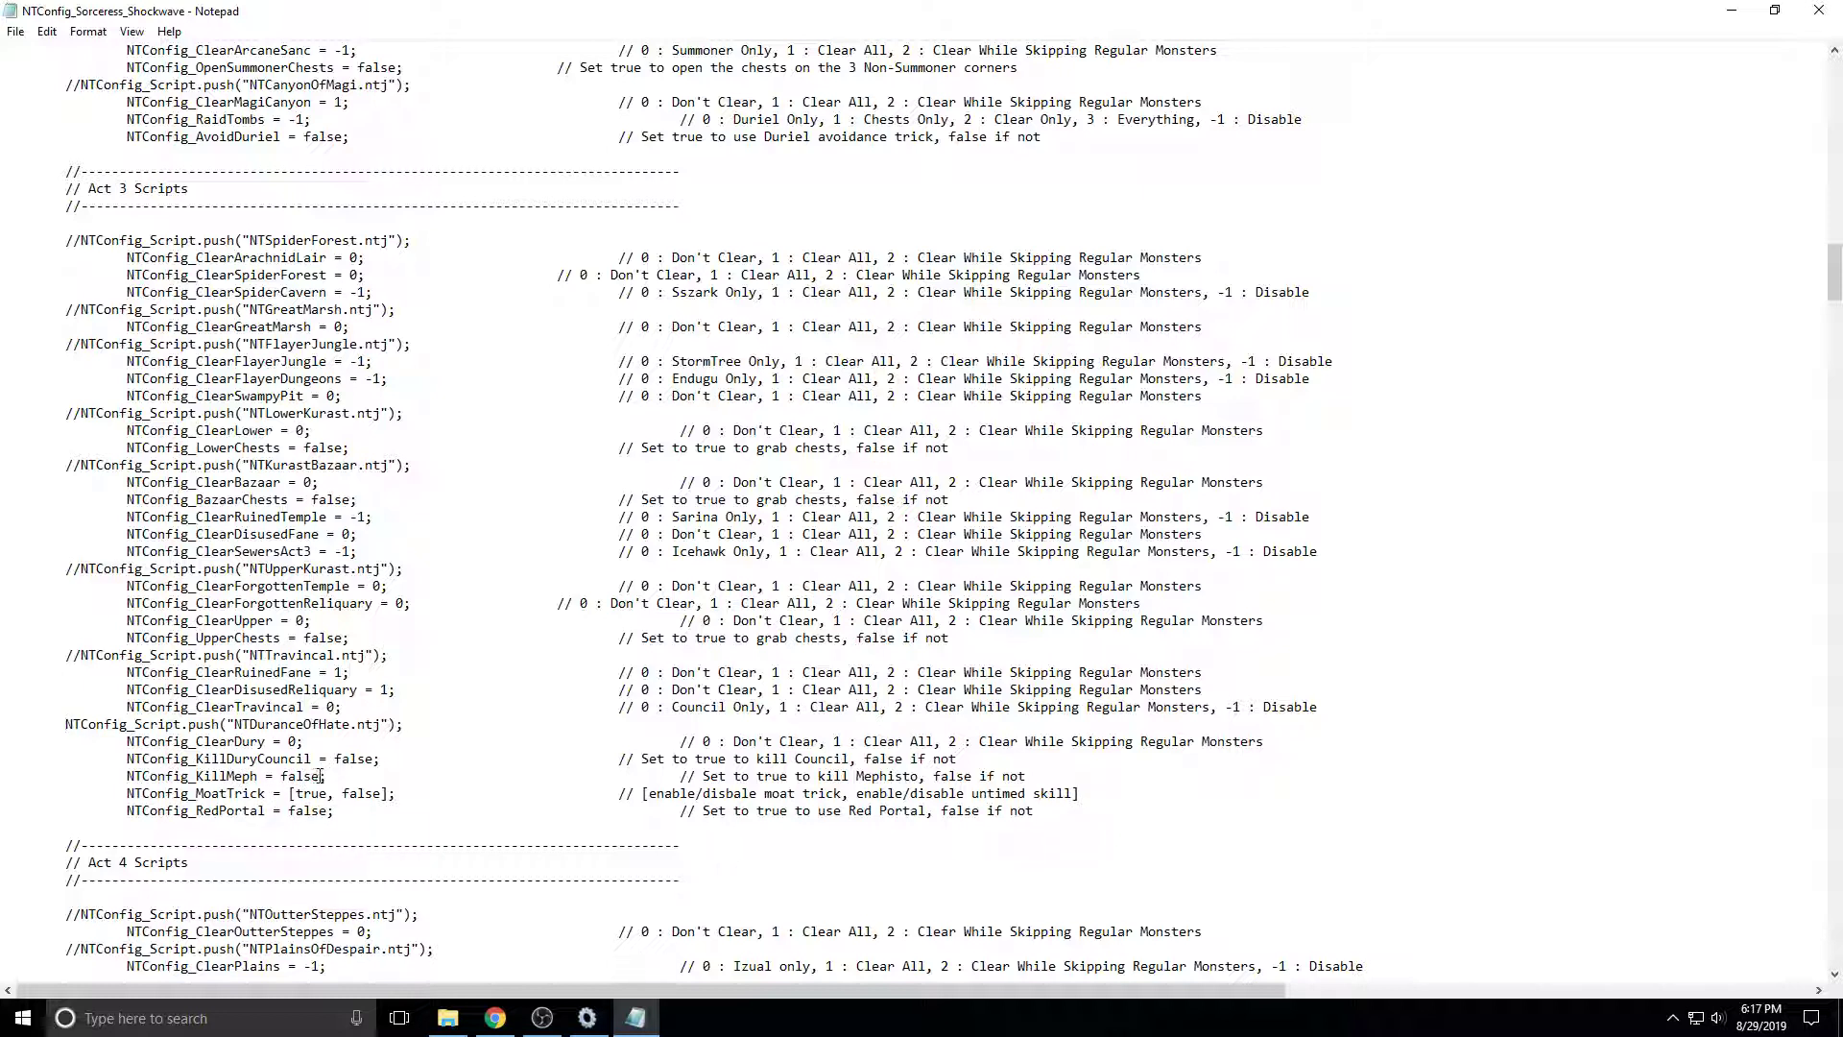
# Set NTConfig_KillMeph to true under the Durance of Hate script.
pyautogui.press('BackSpace')
pyautogui.press('BackSpace')
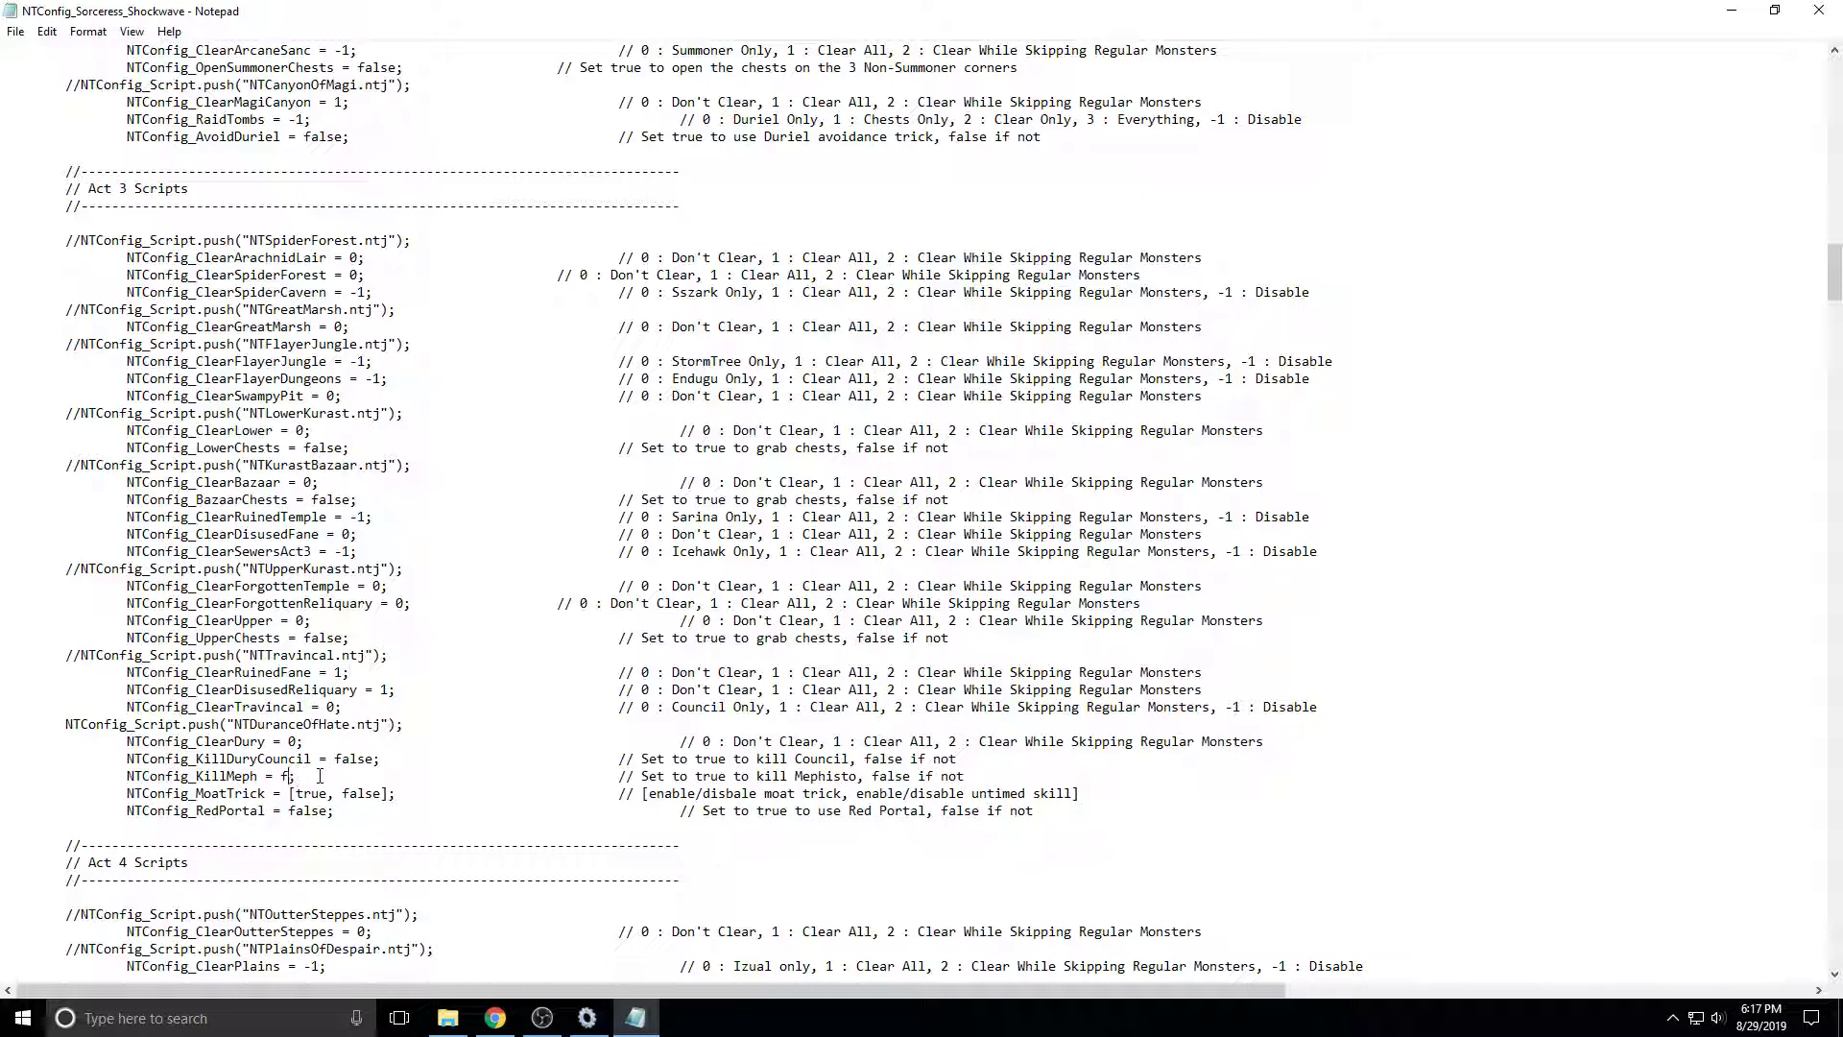
pyautogui.write('true')
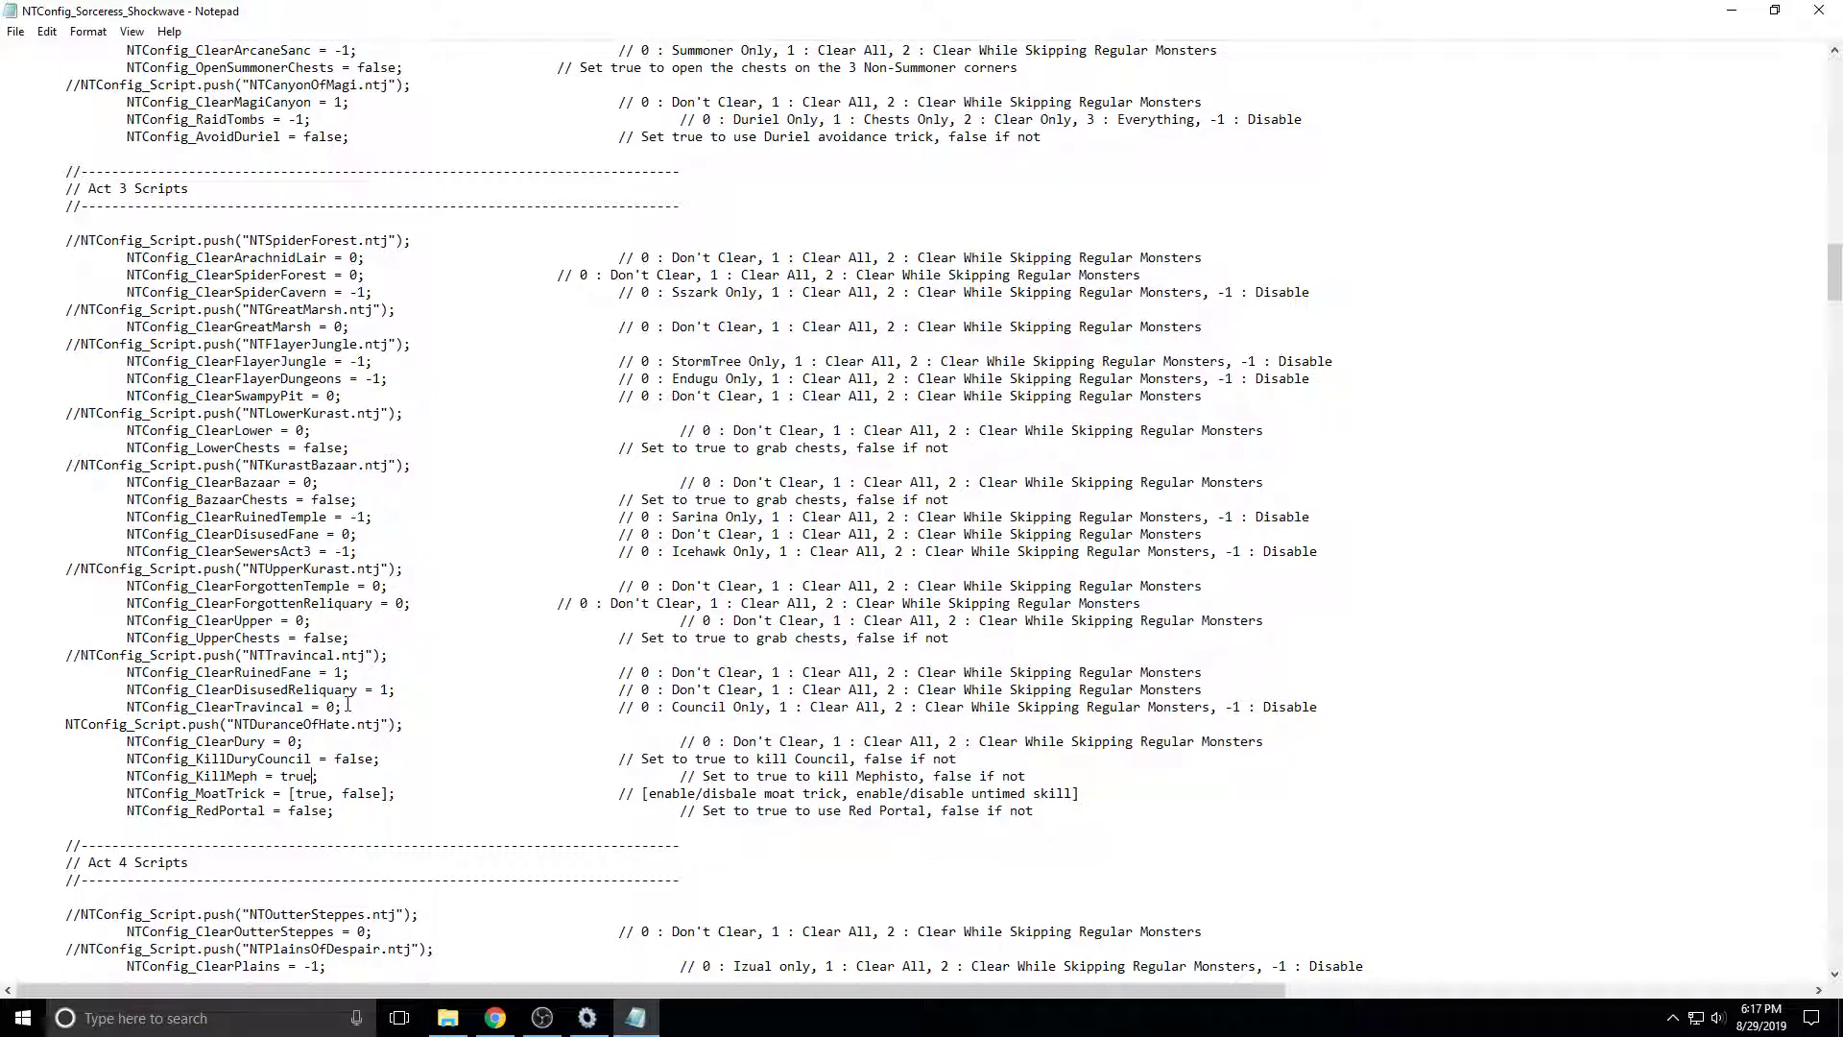
# Look through the remaining config settings, from the Act 4 Scripts through the chicken, cubing and immunity sections to Attack Configuration.
pyautogui.scroll(-4, 348, 706)
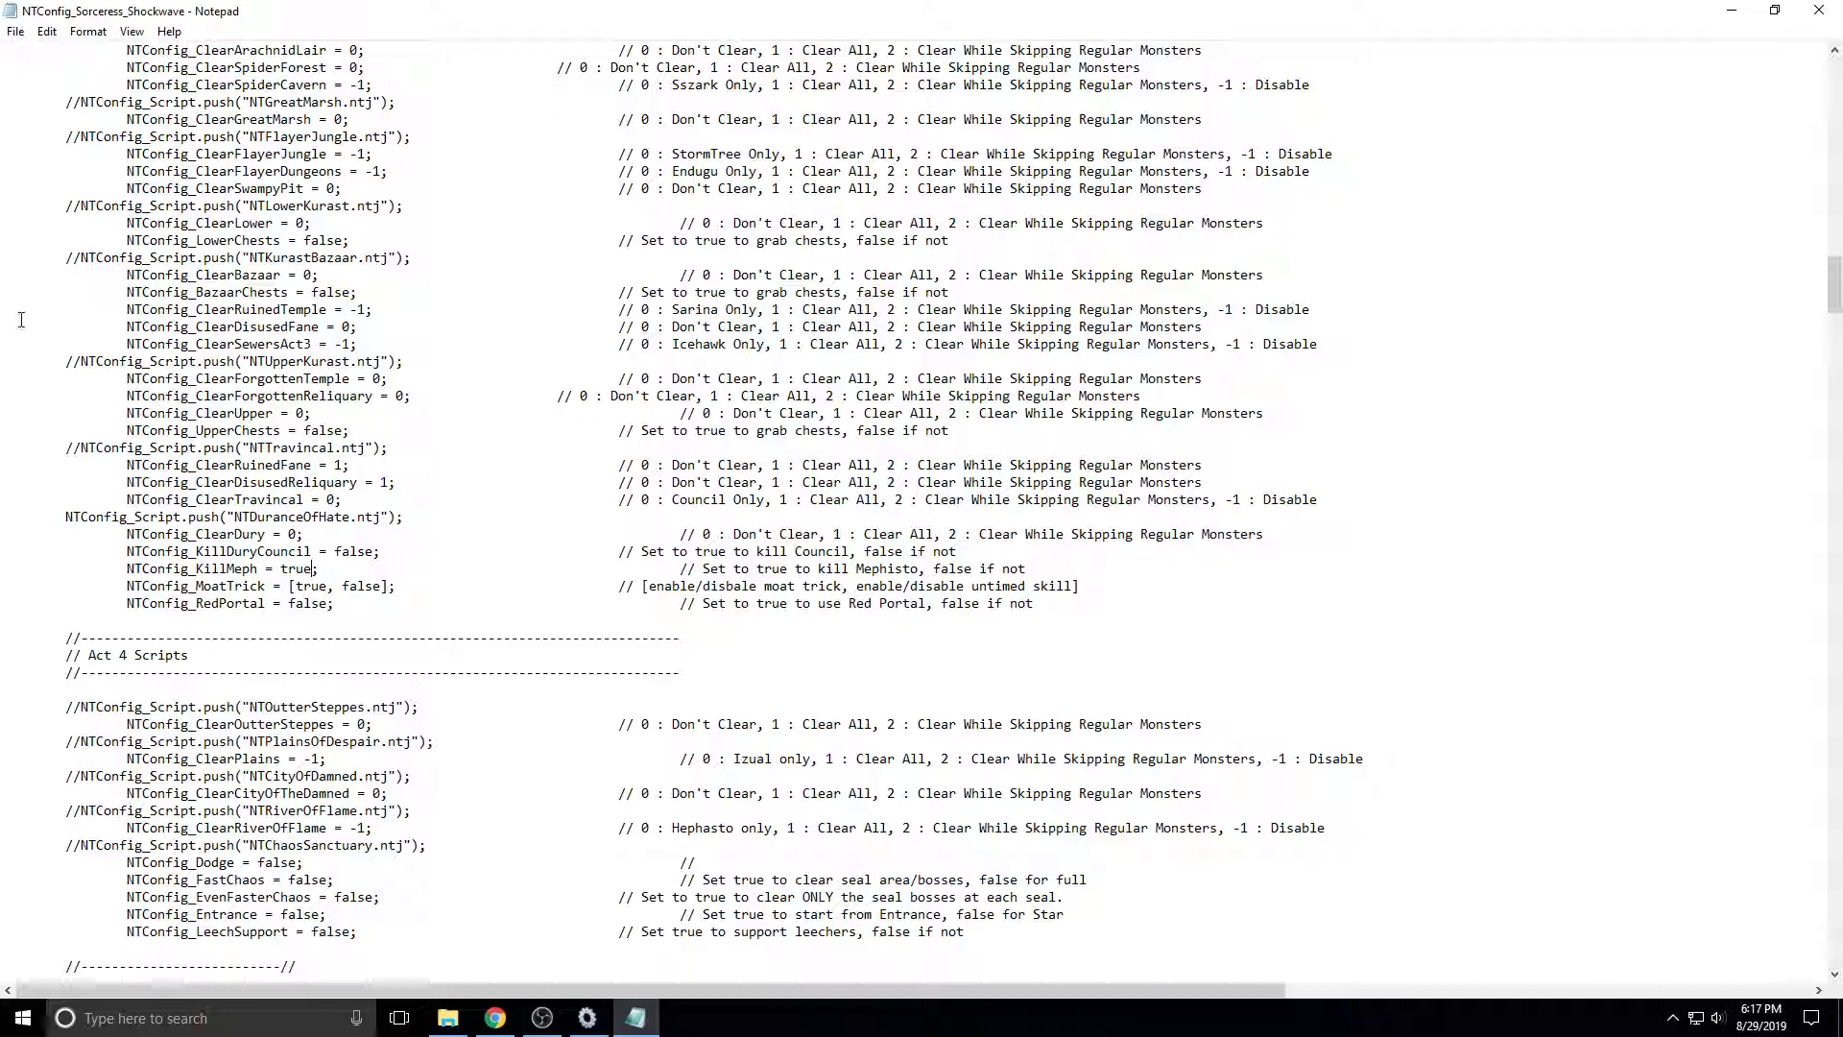
pyautogui.scroll(-6, 481, 637)
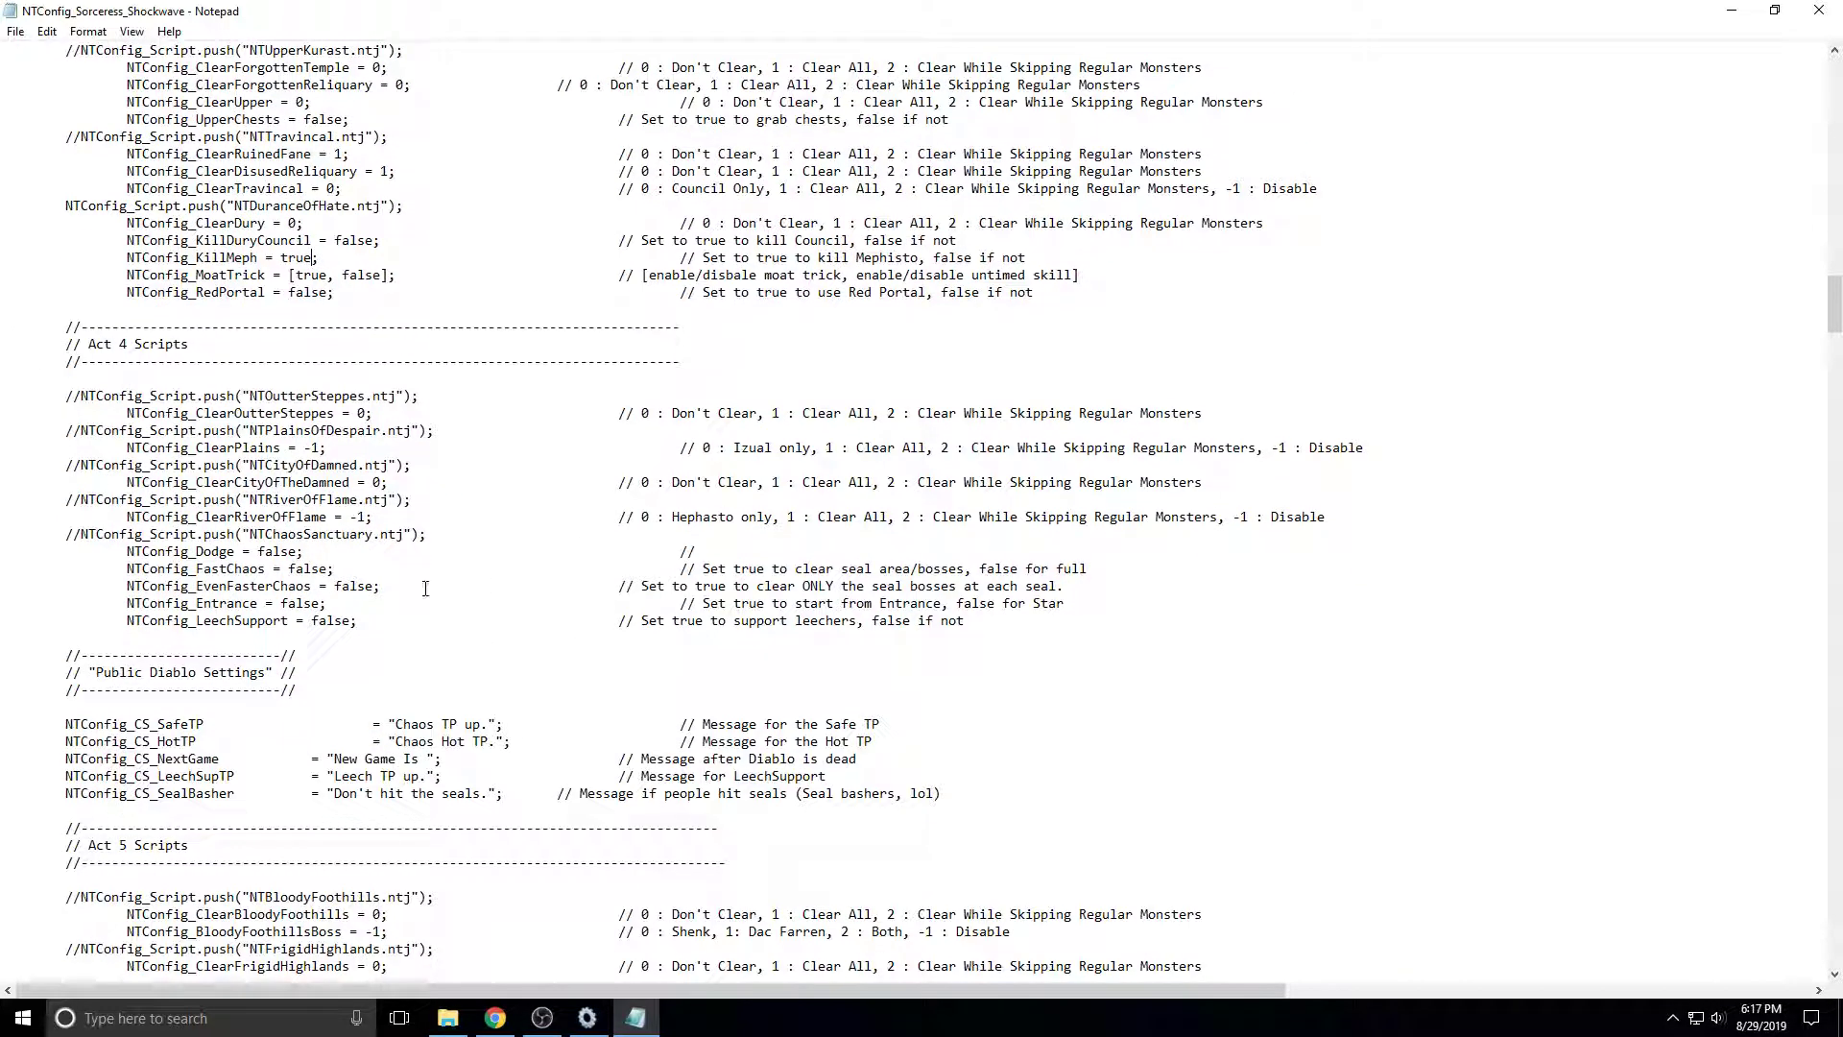
pyautogui.scroll(-20, 186, 188)
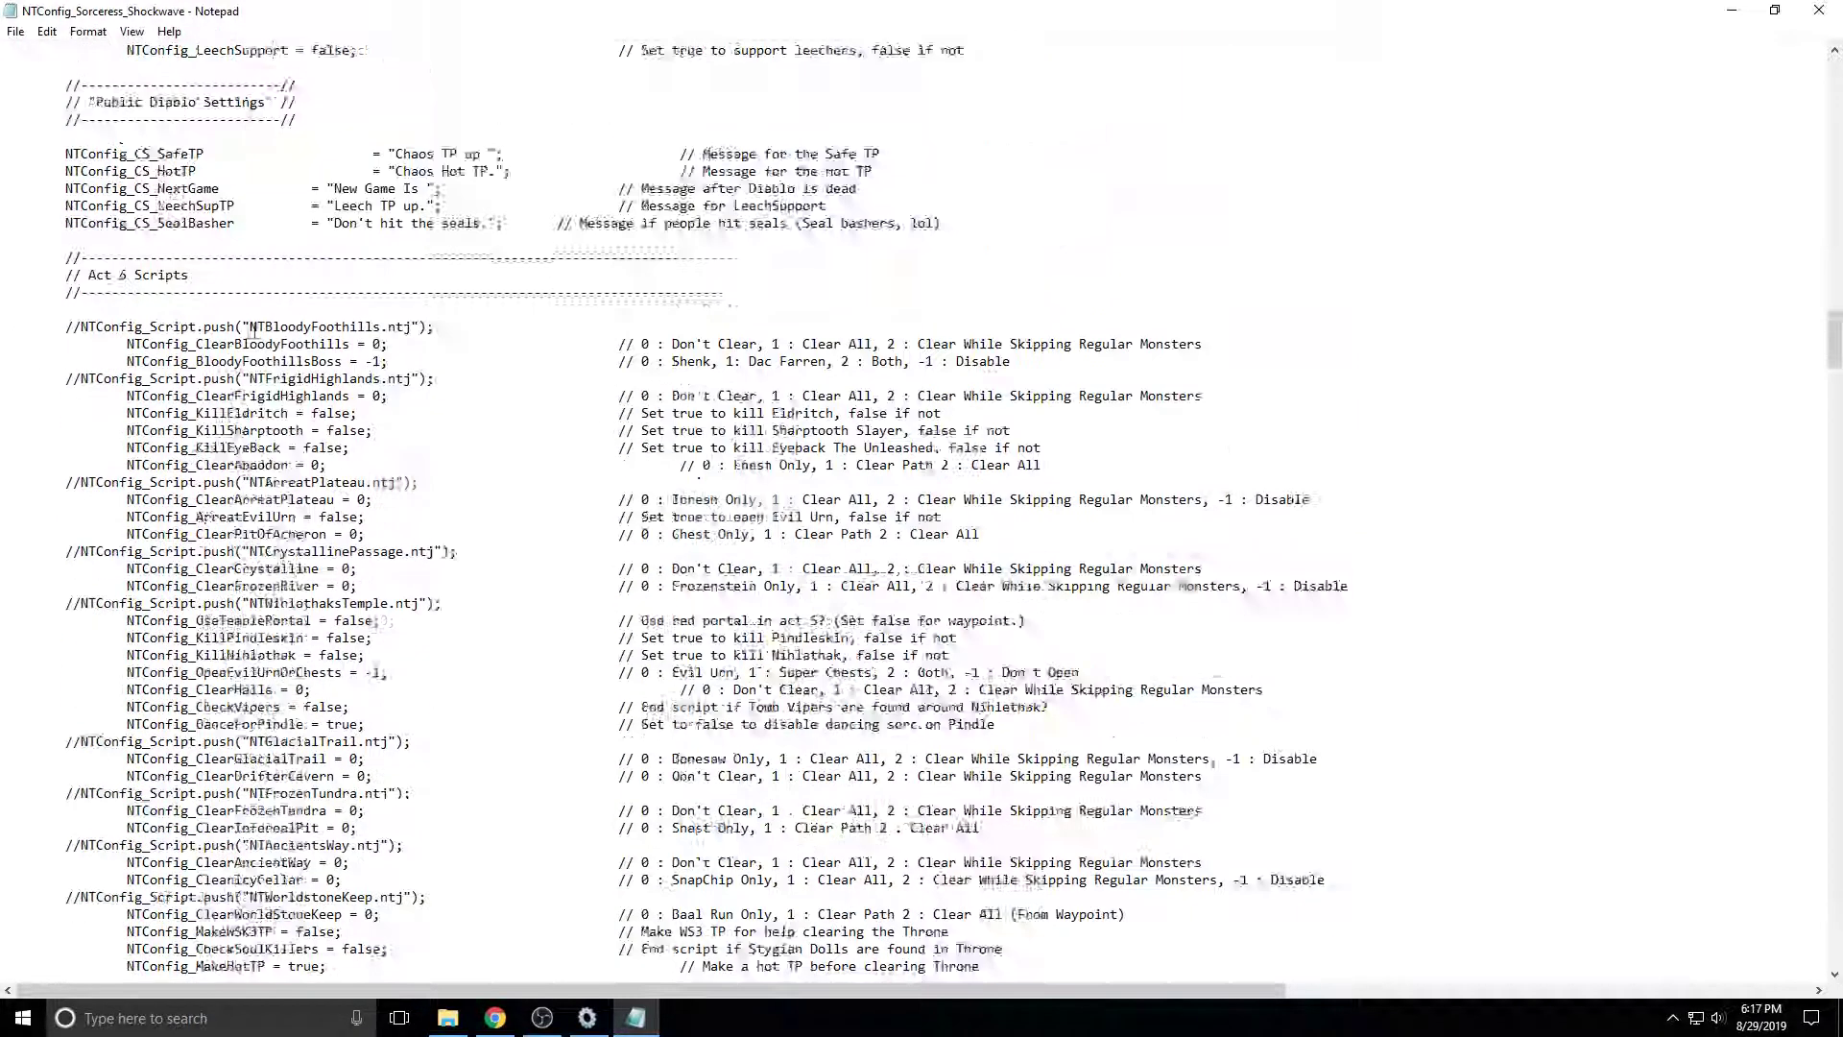
pyautogui.scroll(-20, 252, 329)
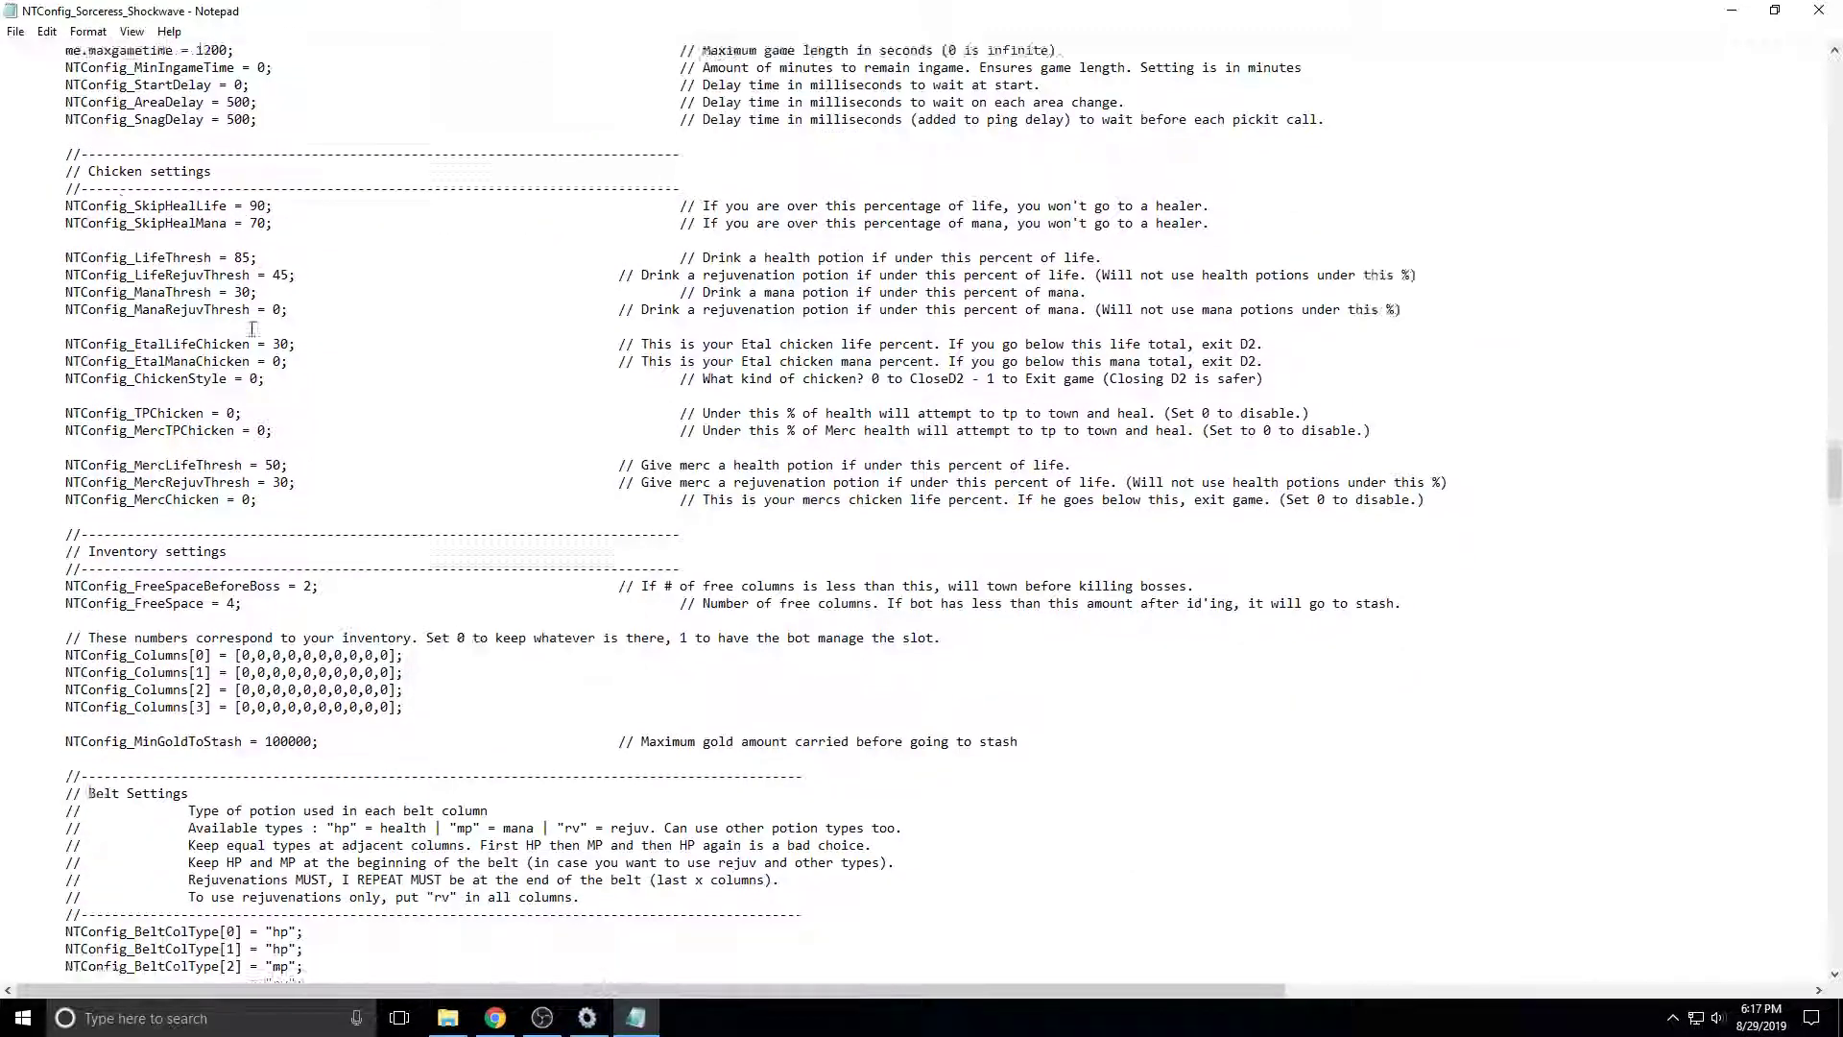
pyautogui.scroll(-15, 251, 329)
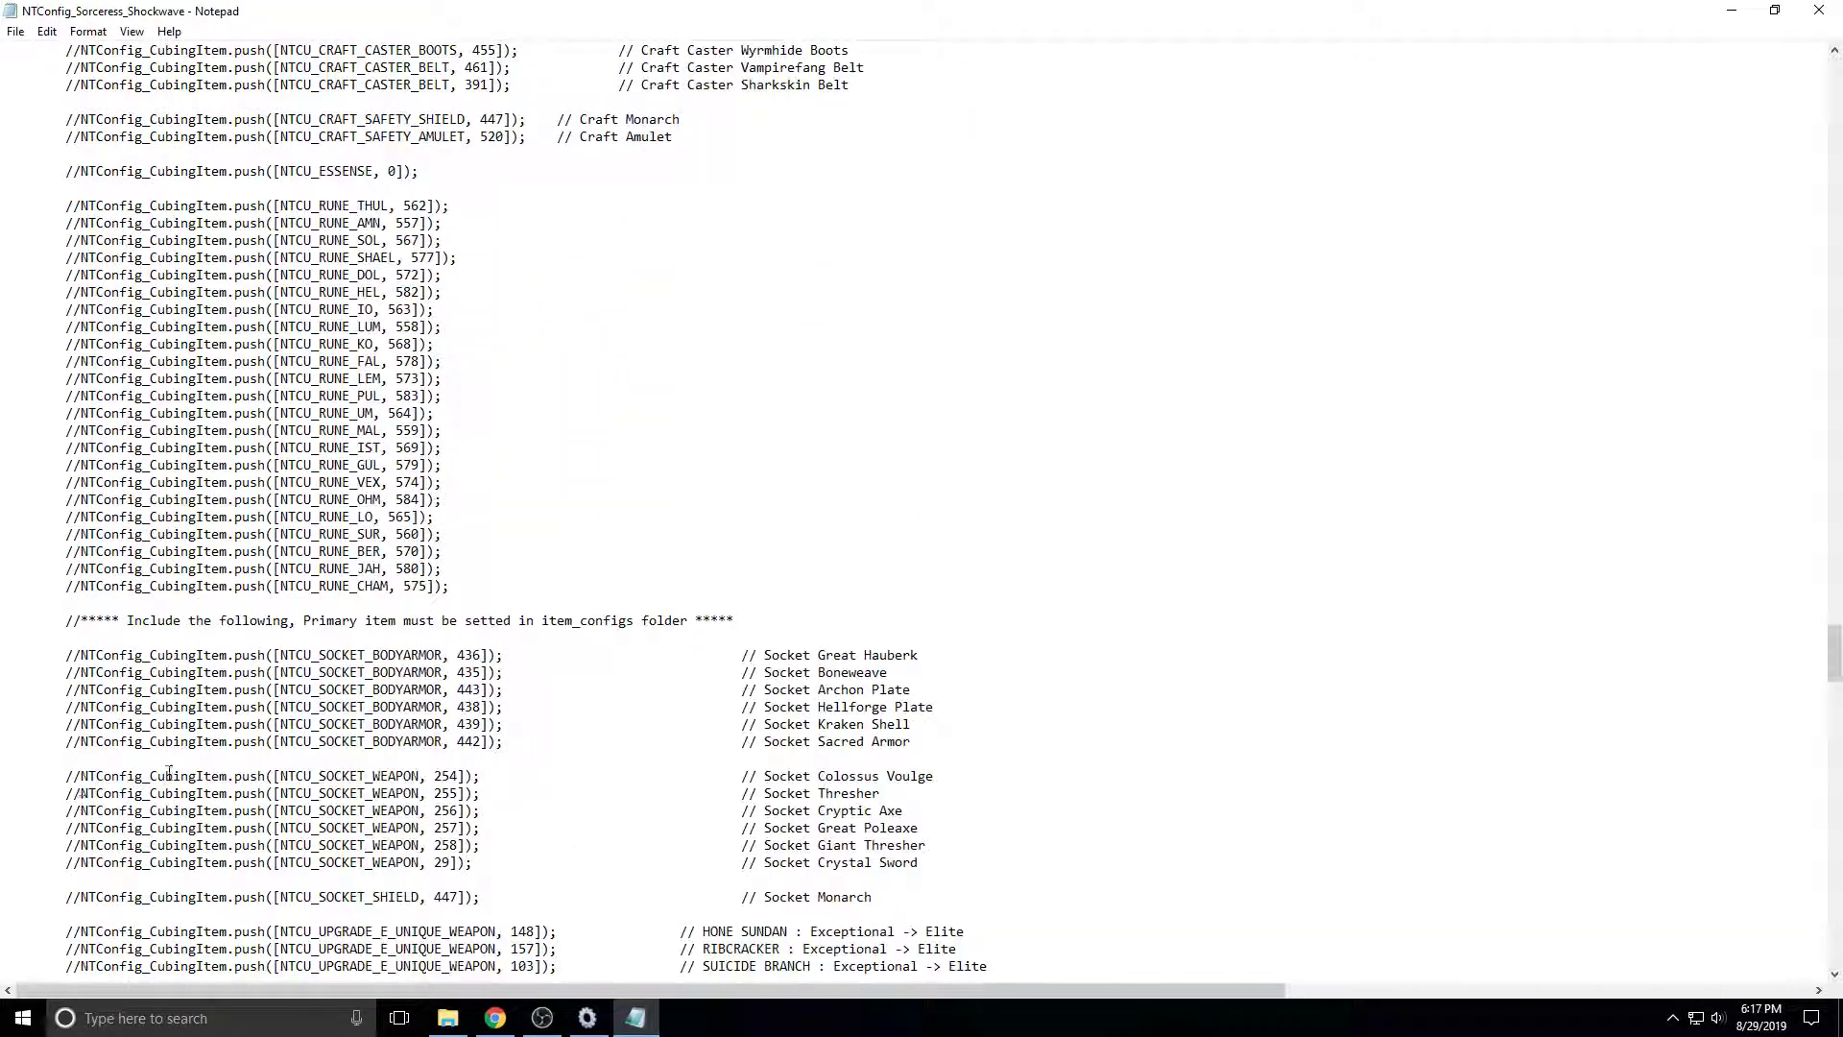
pyautogui.scroll(-17, 175, 763)
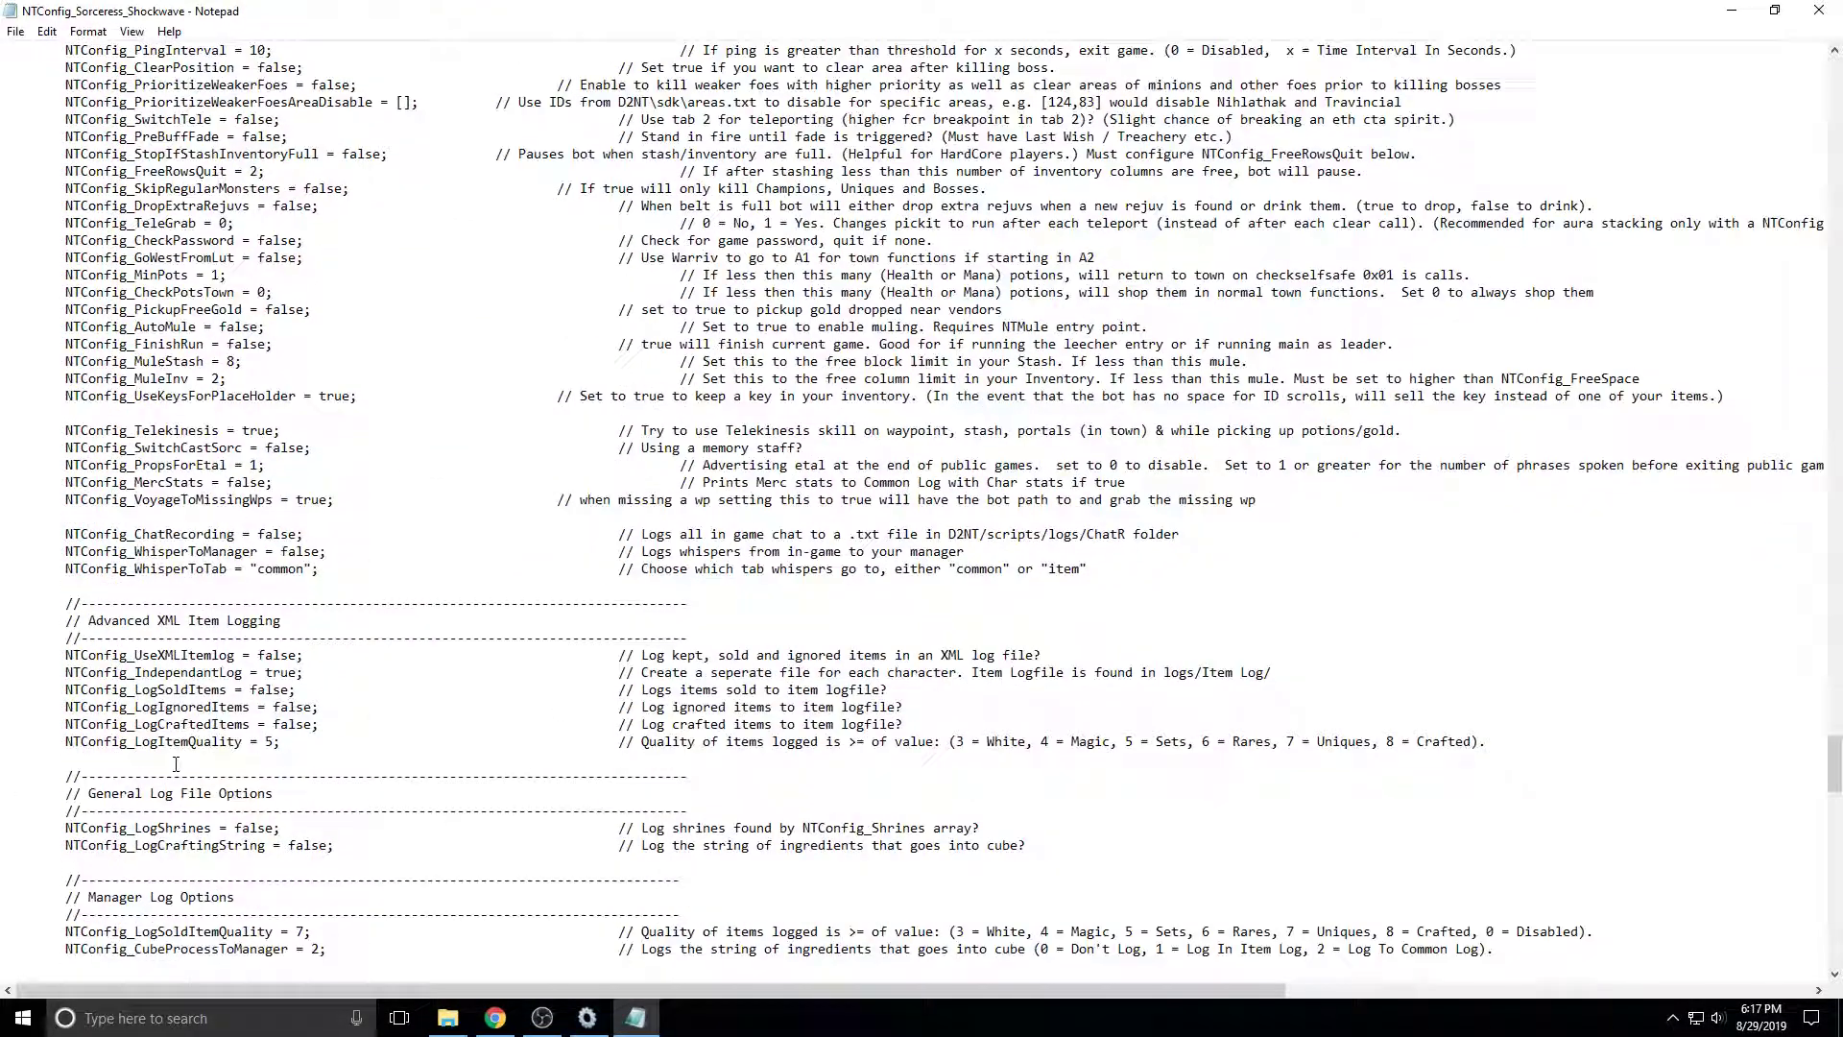
pyautogui.scroll(-5, 623, 564)
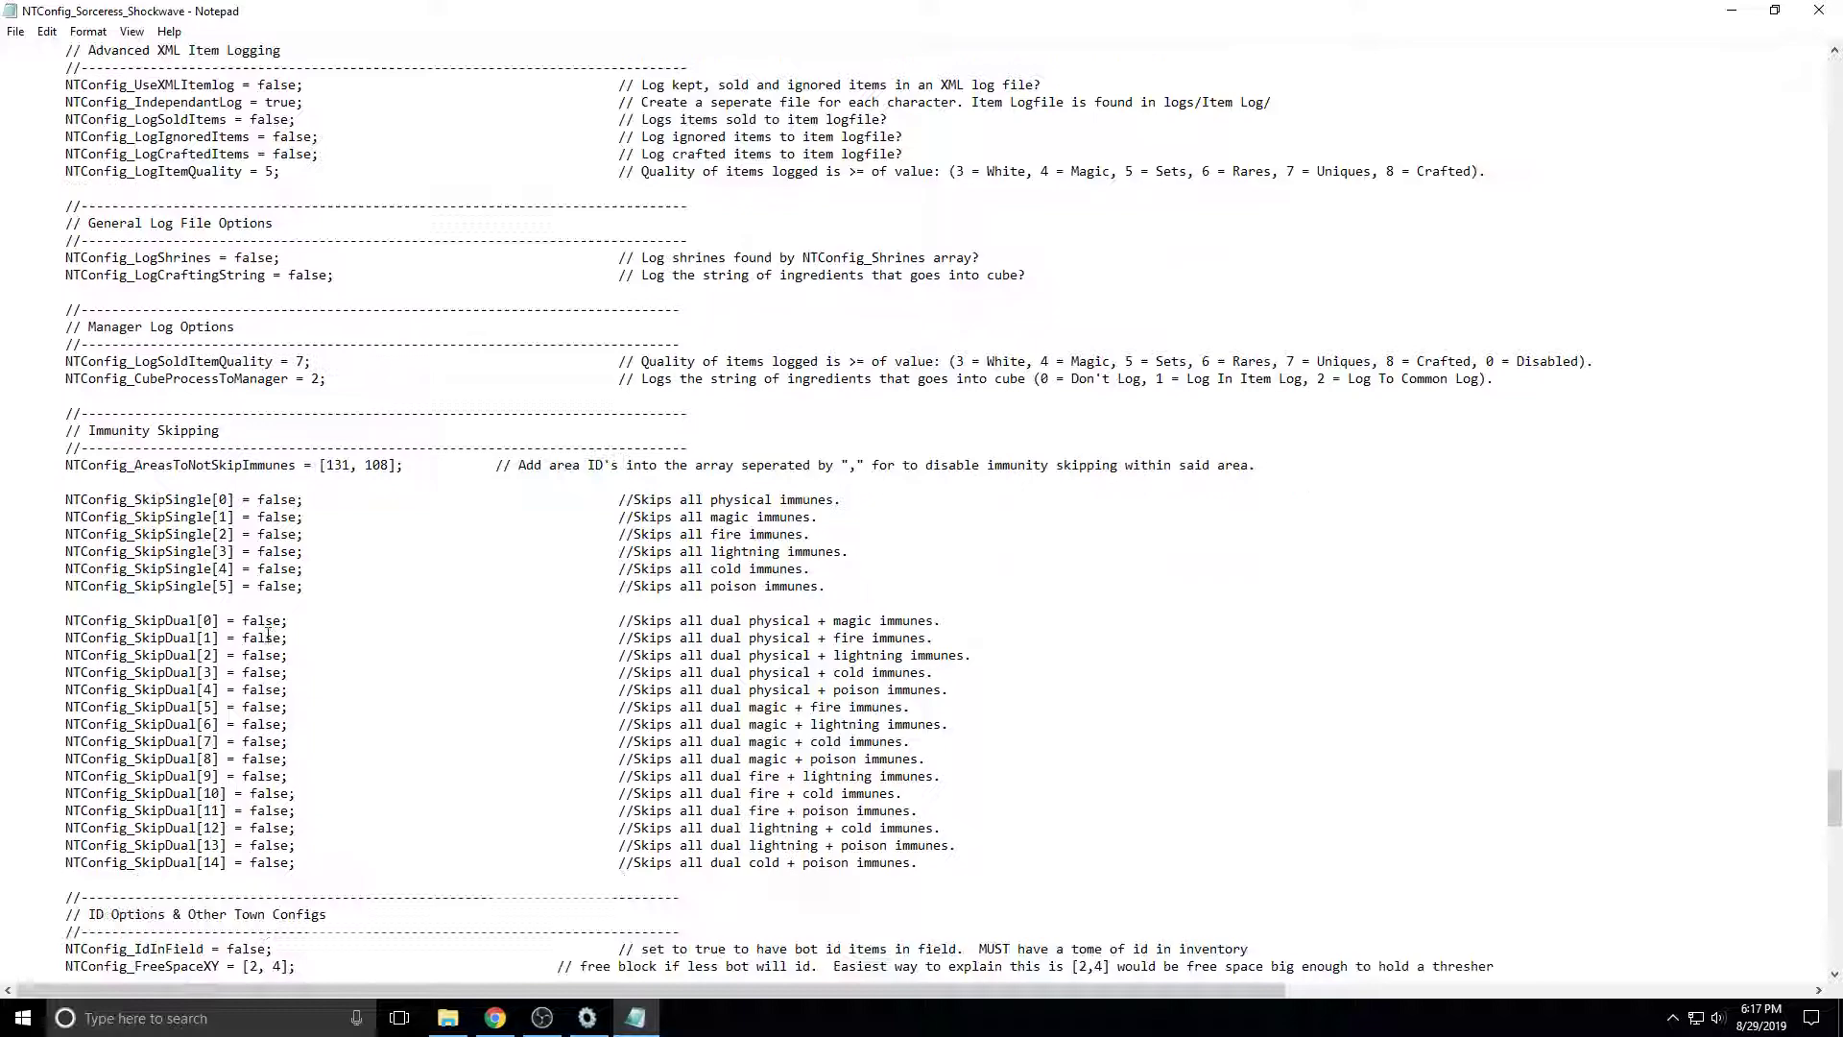
pyautogui.scroll(-20, 267, 634)
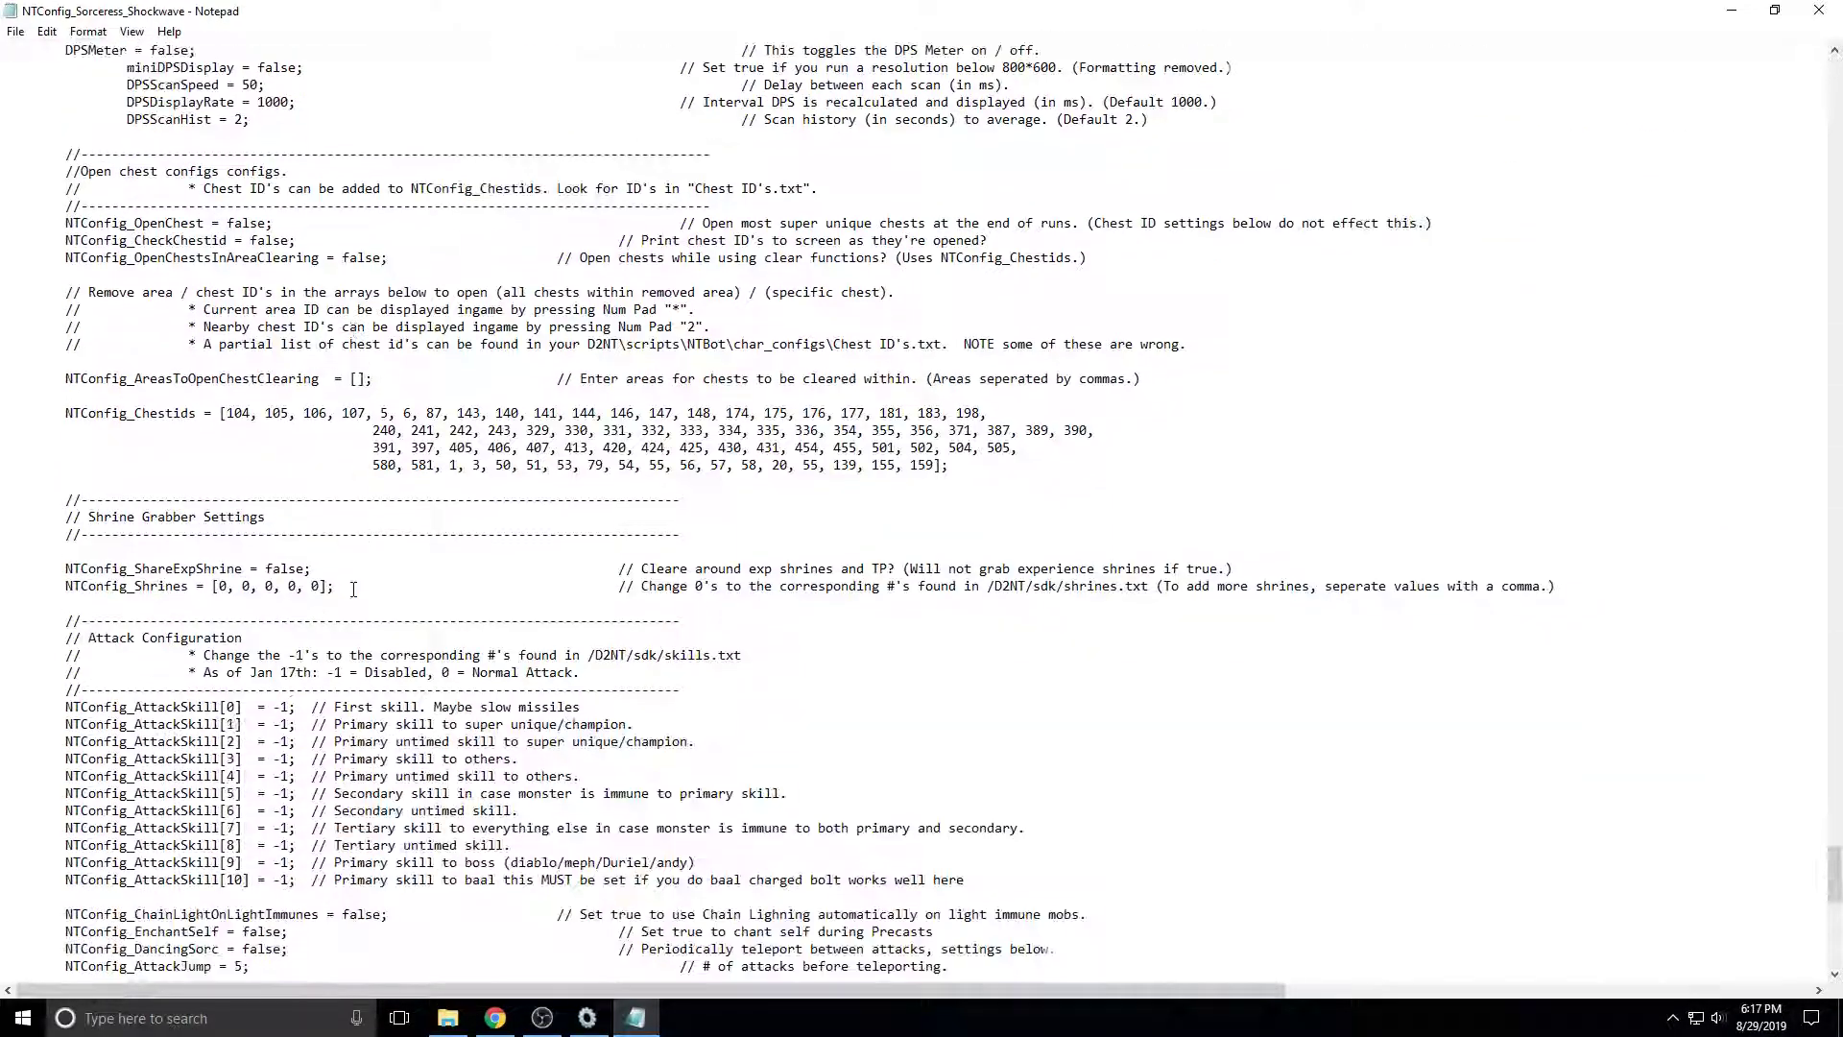
pyautogui.scroll(-4, 353, 589)
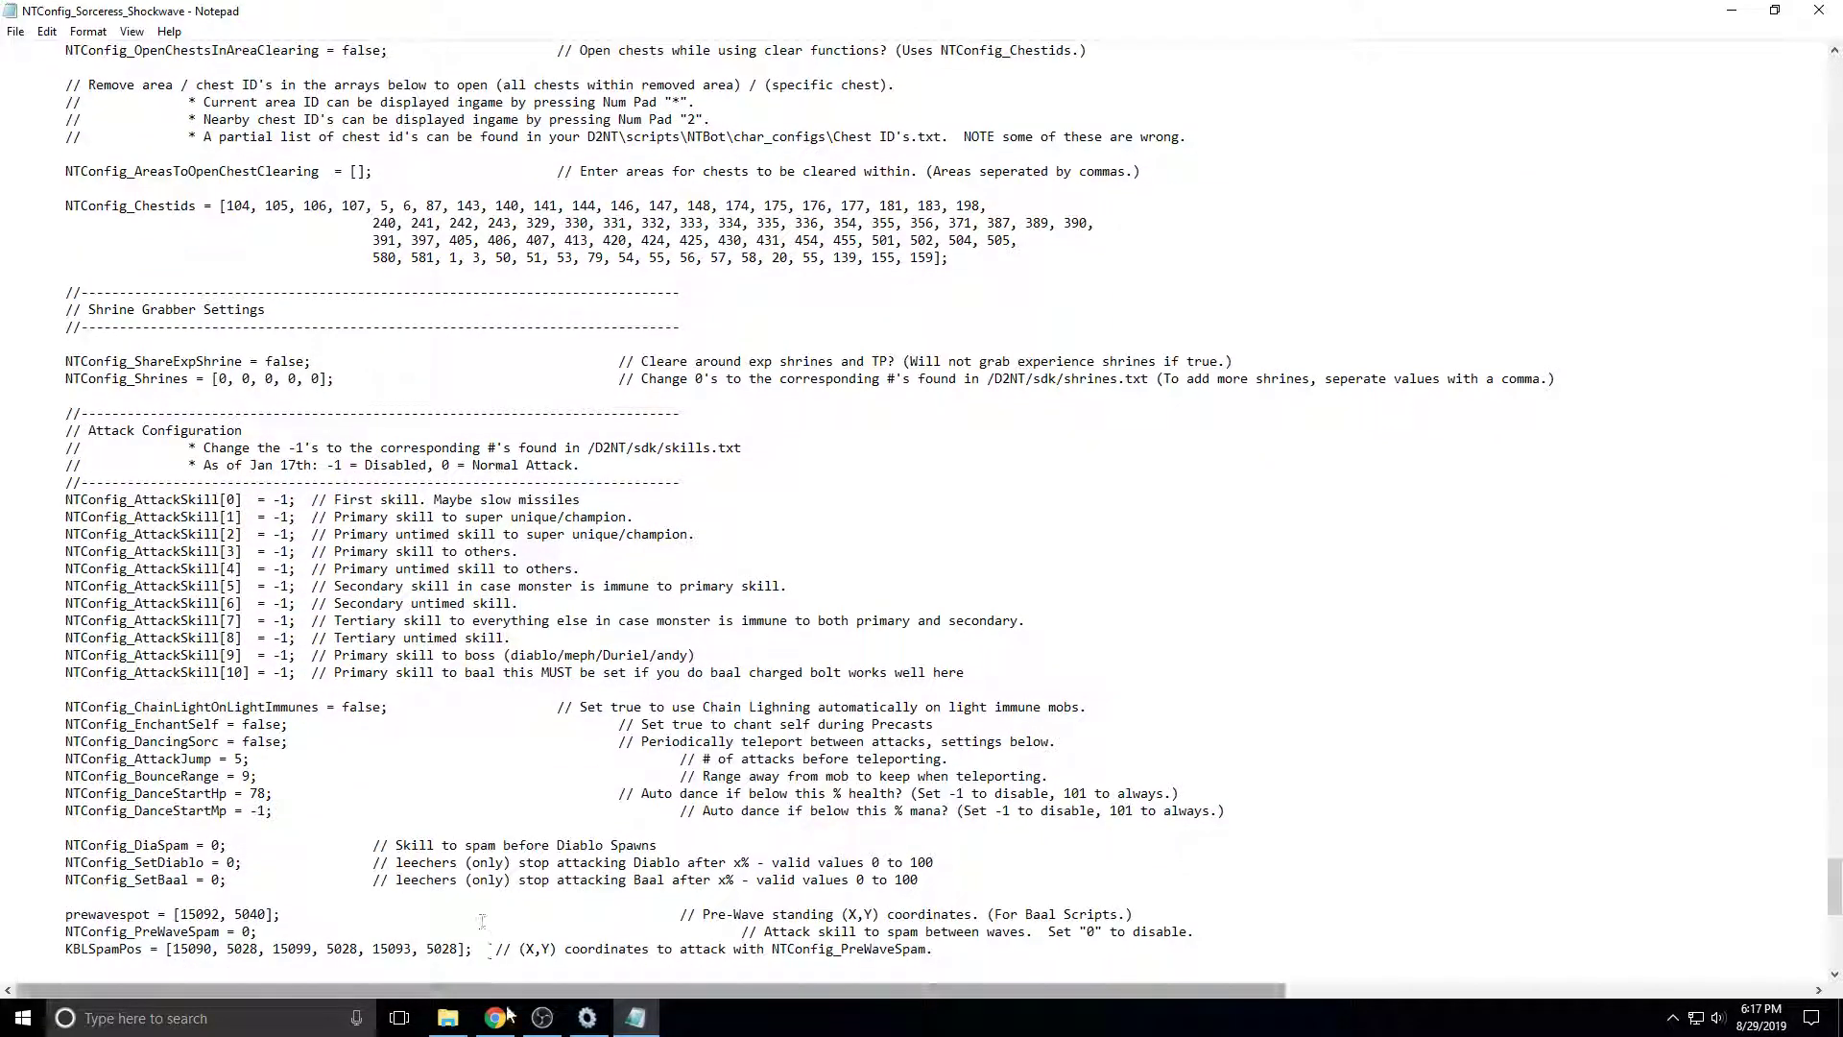
# In File Explorer, open the skills text file from D2Etal-master > D2Etal > sdk on drive H:.
pyautogui.click(448, 1017)
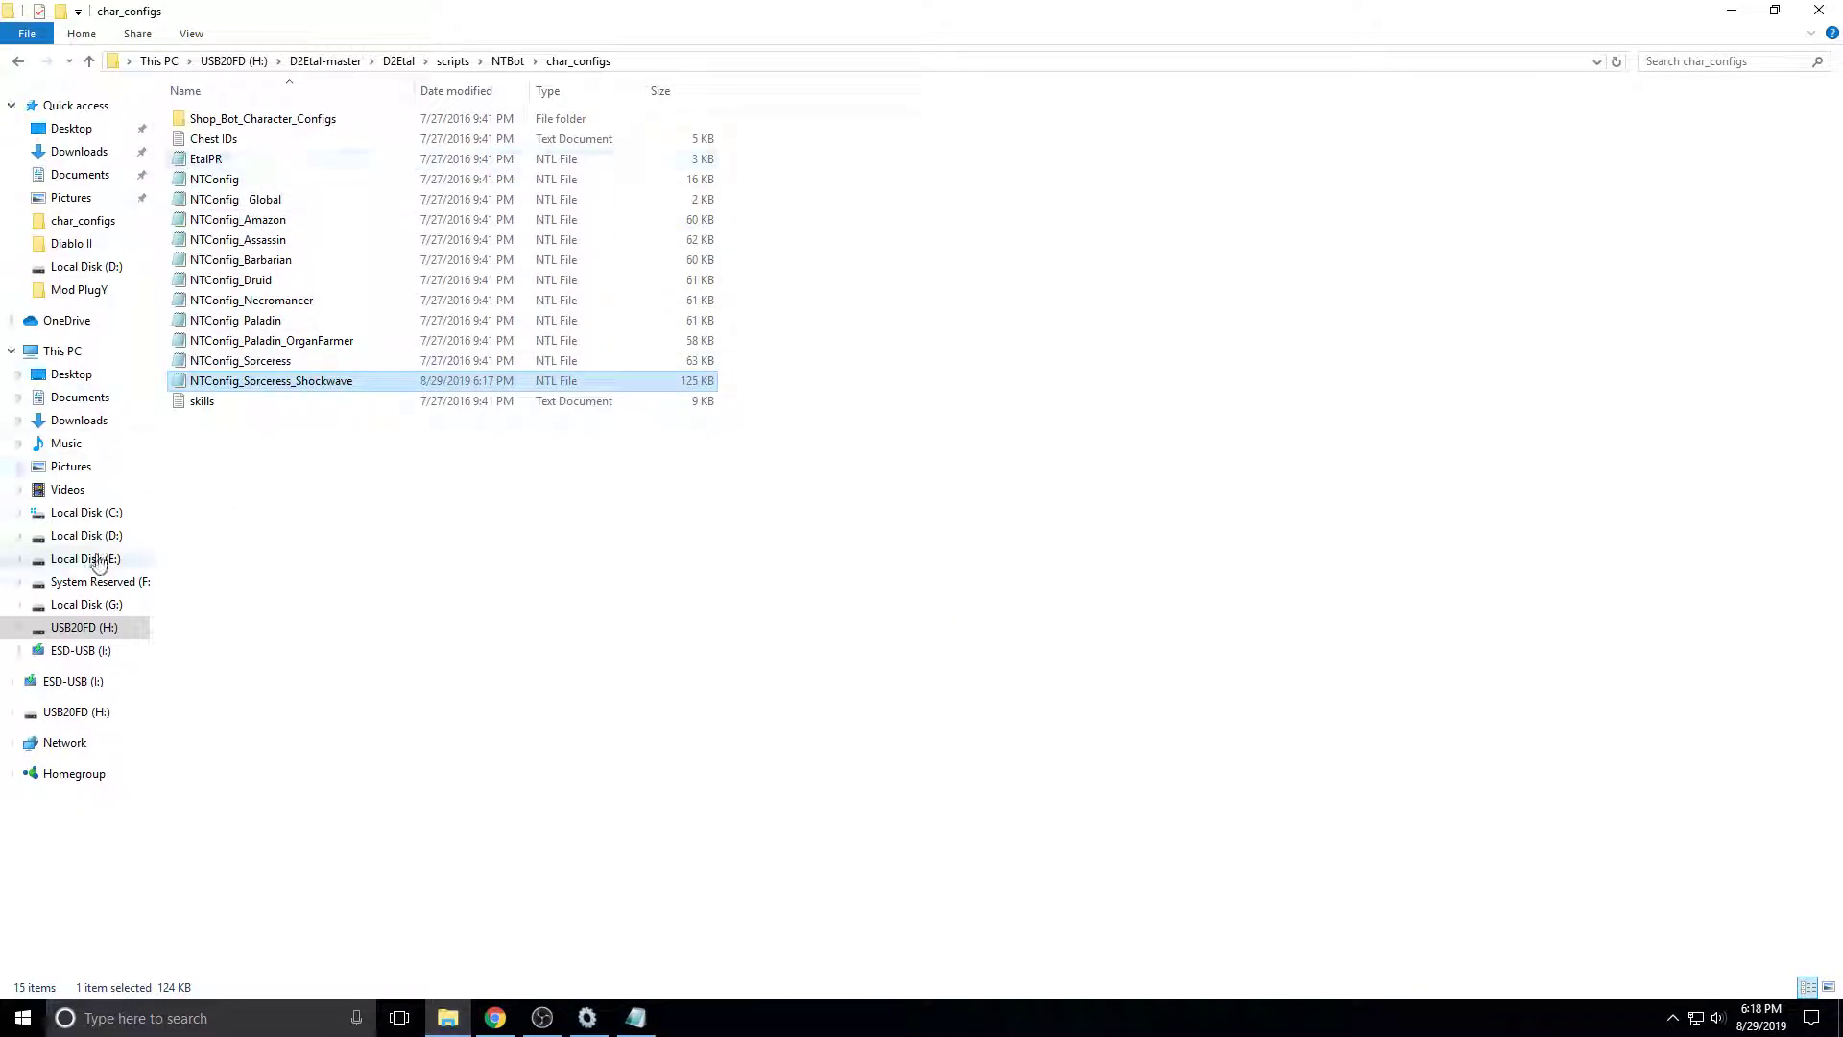
pyautogui.click(96, 627)
pyautogui.doubleClick(270, 121)
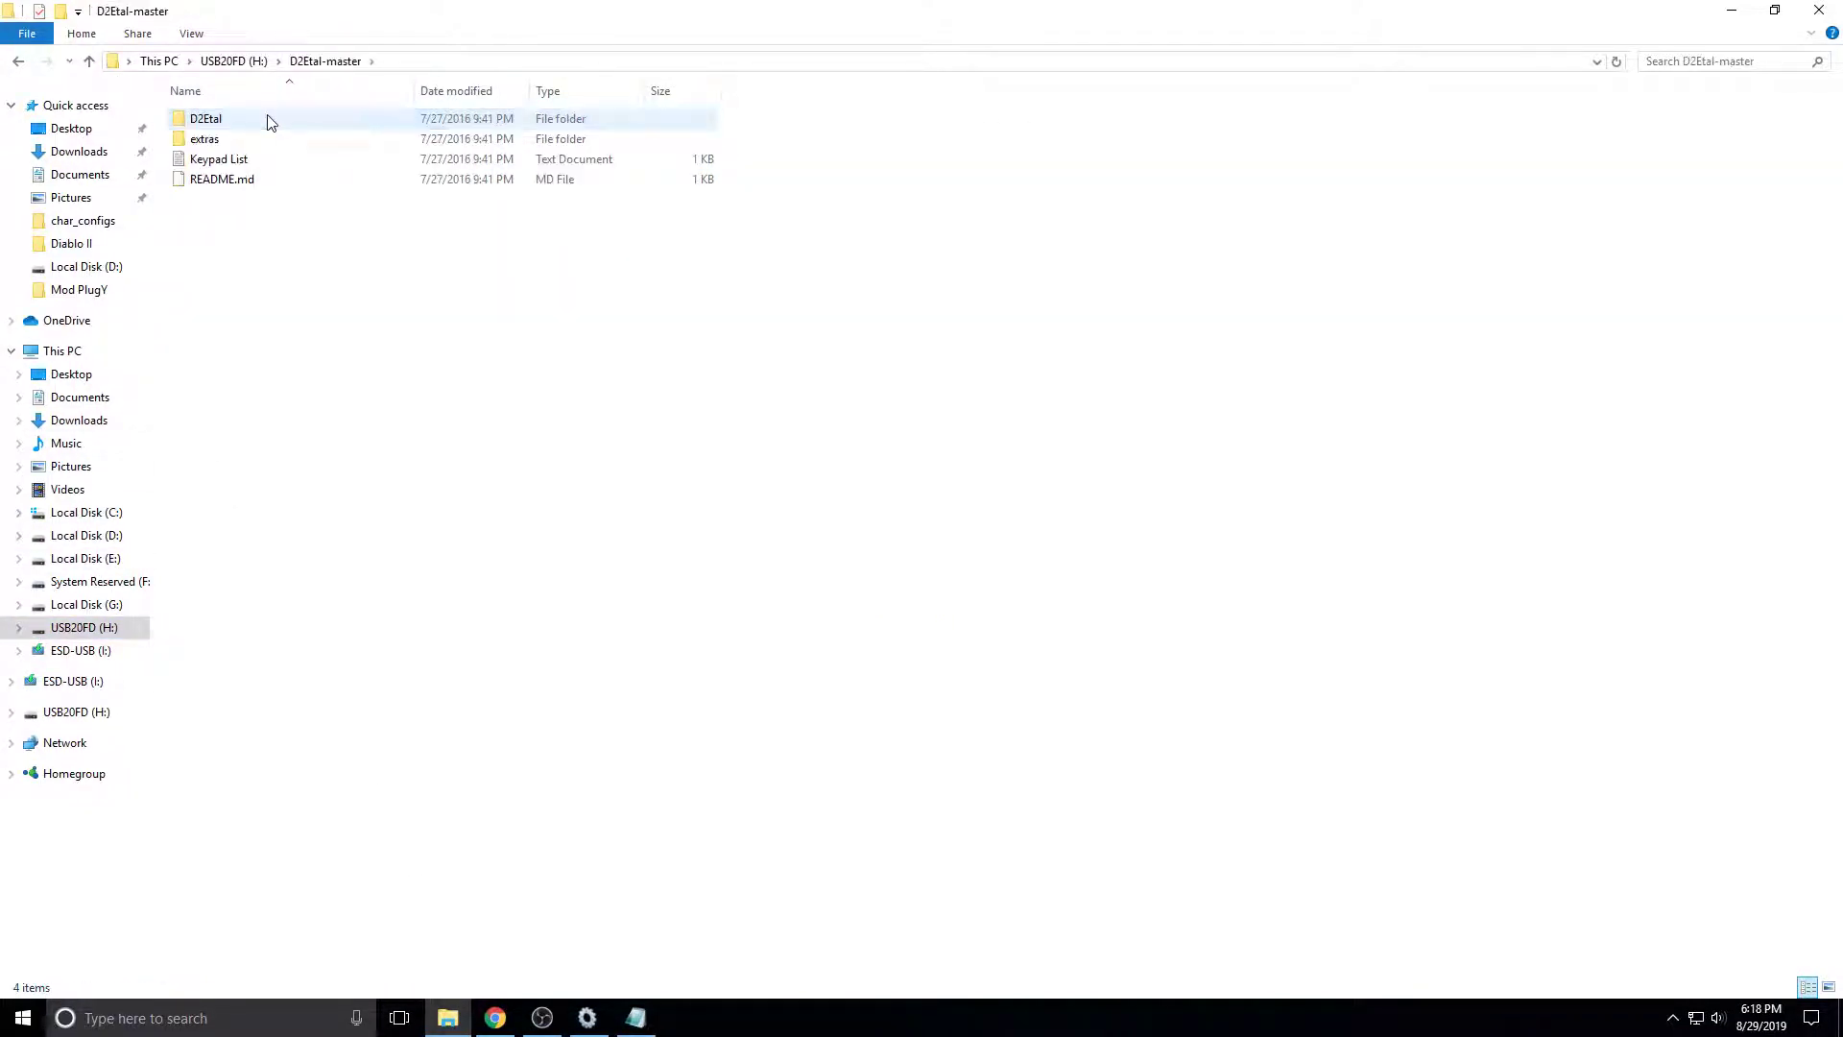
pyautogui.doubleClick(274, 125)
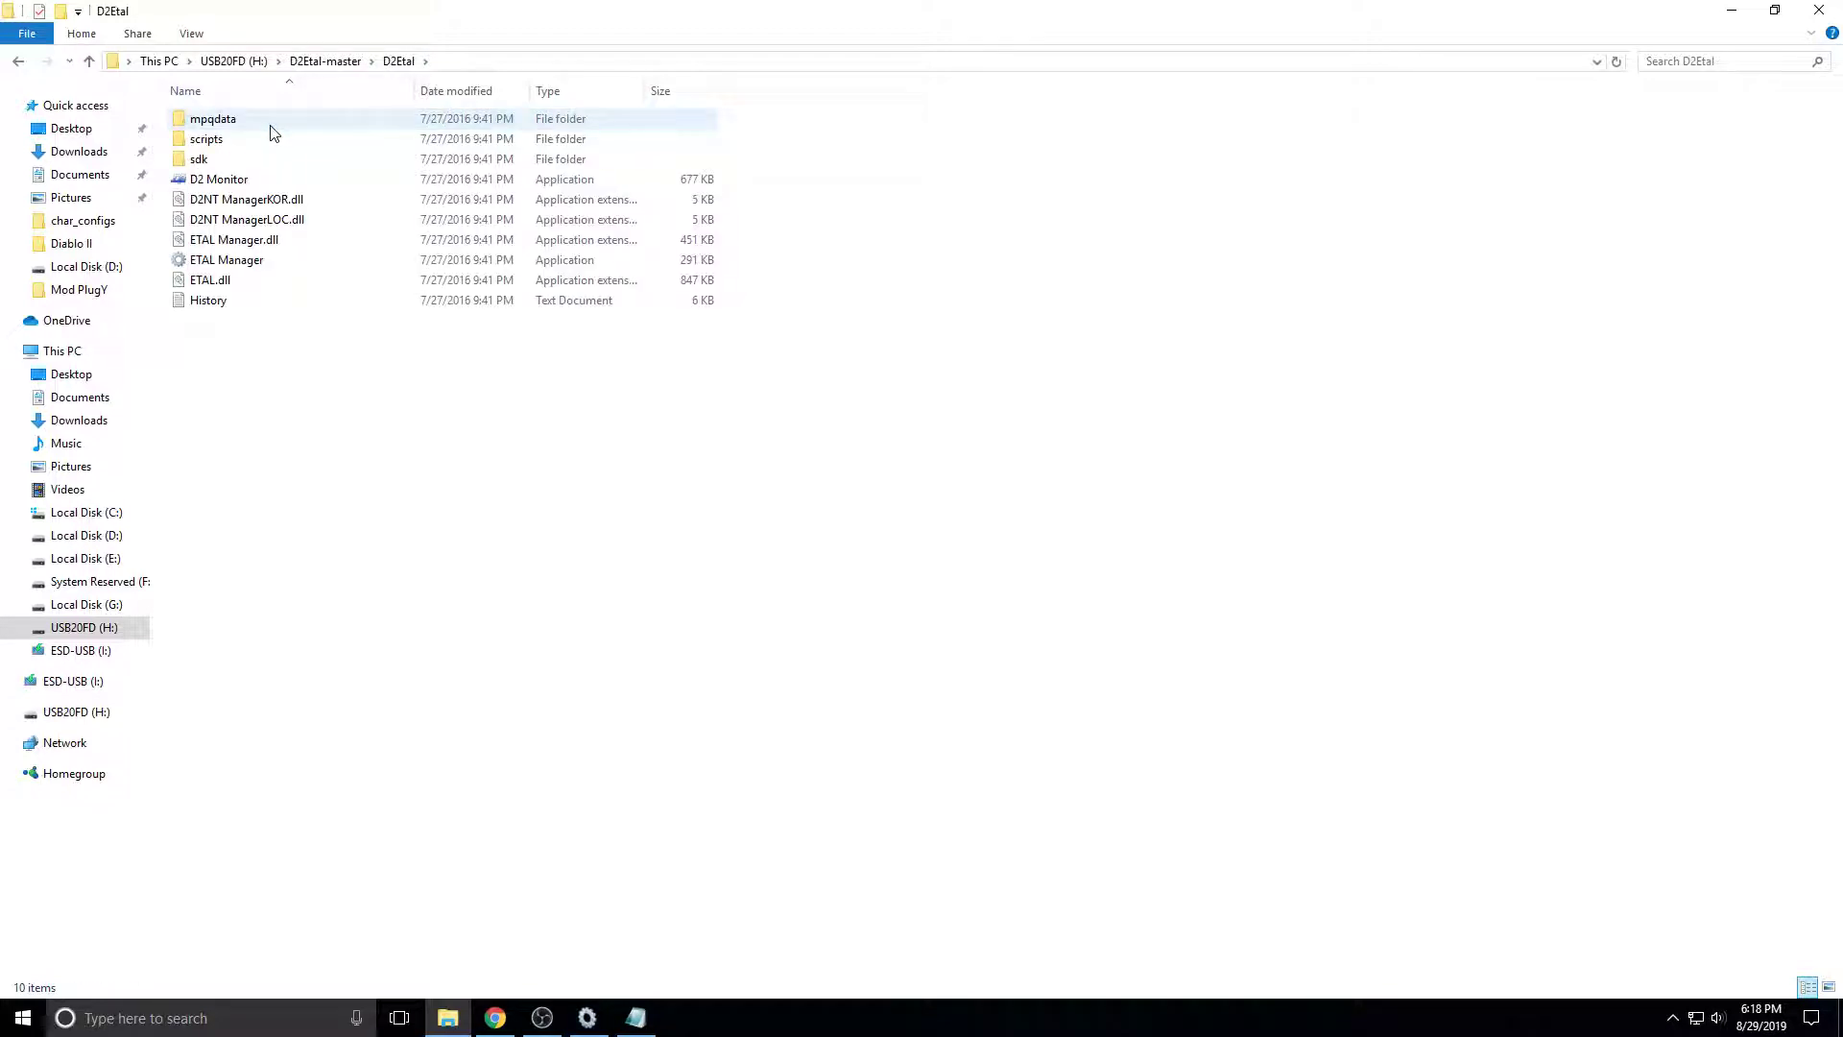
pyautogui.doubleClick(262, 162)
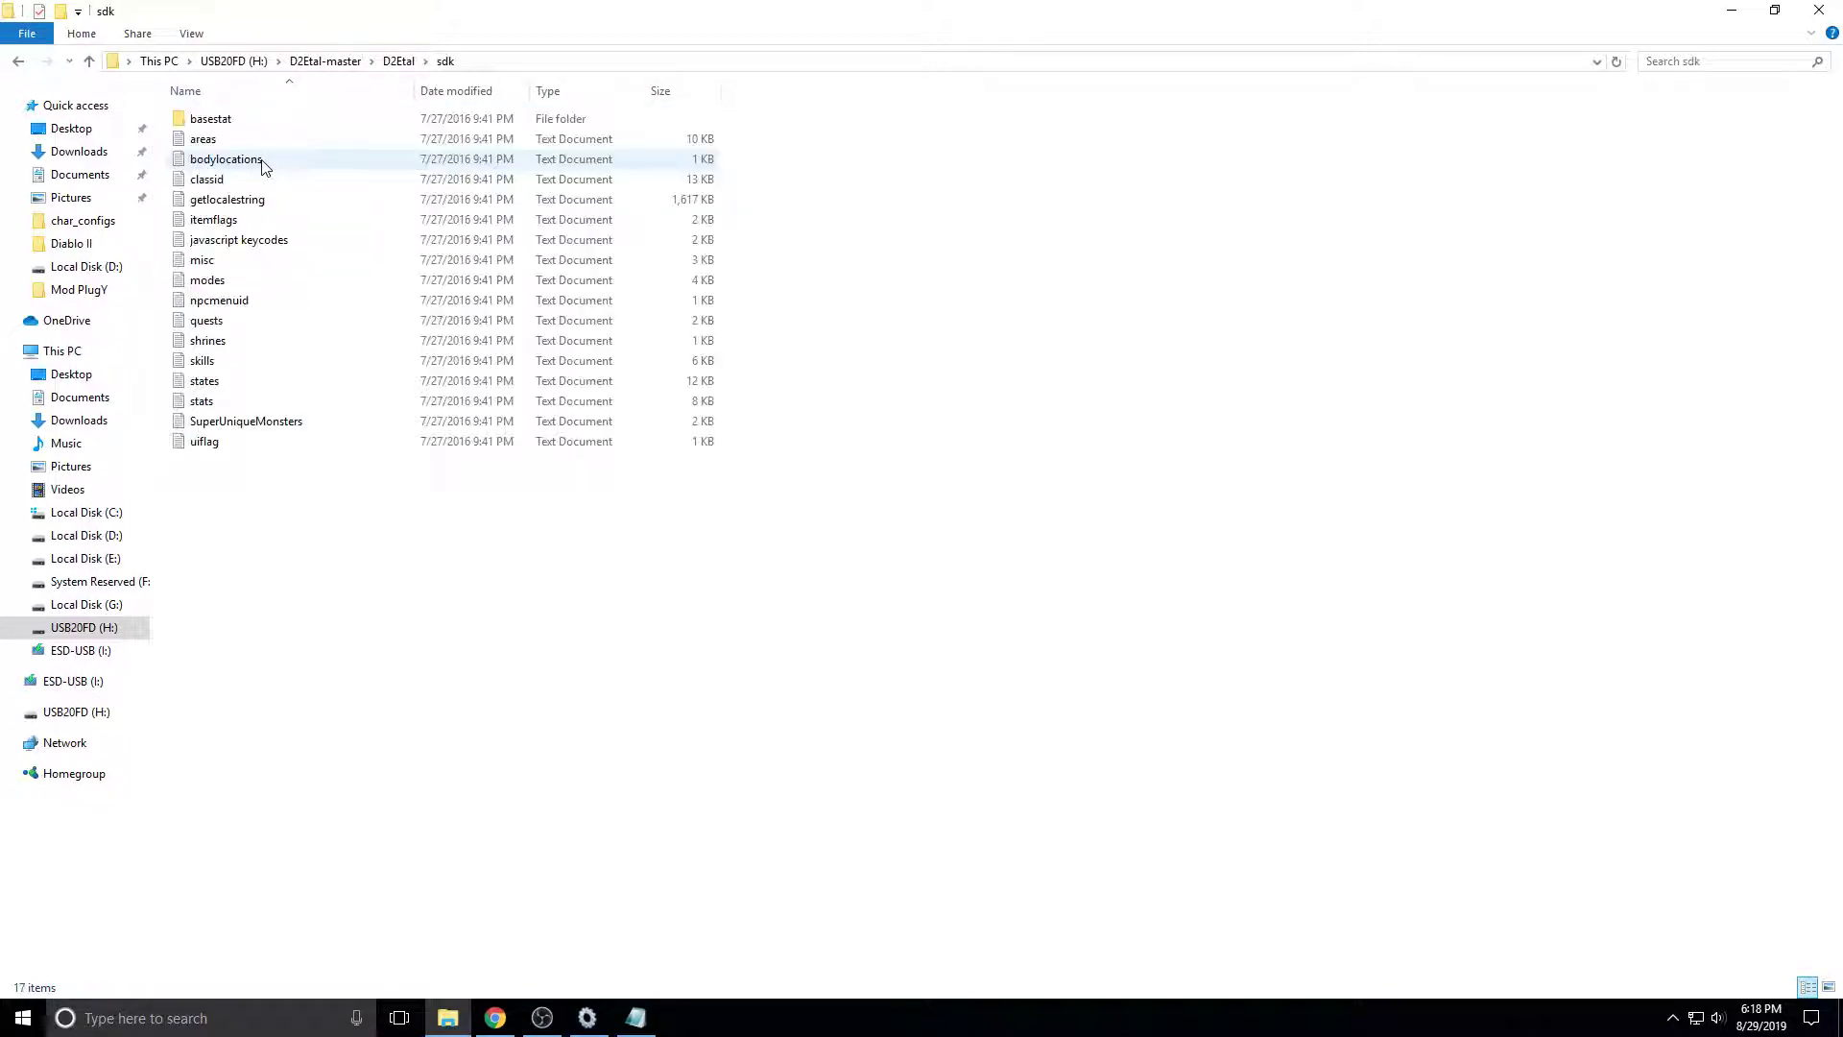
pyautogui.doubleClick(254, 363)
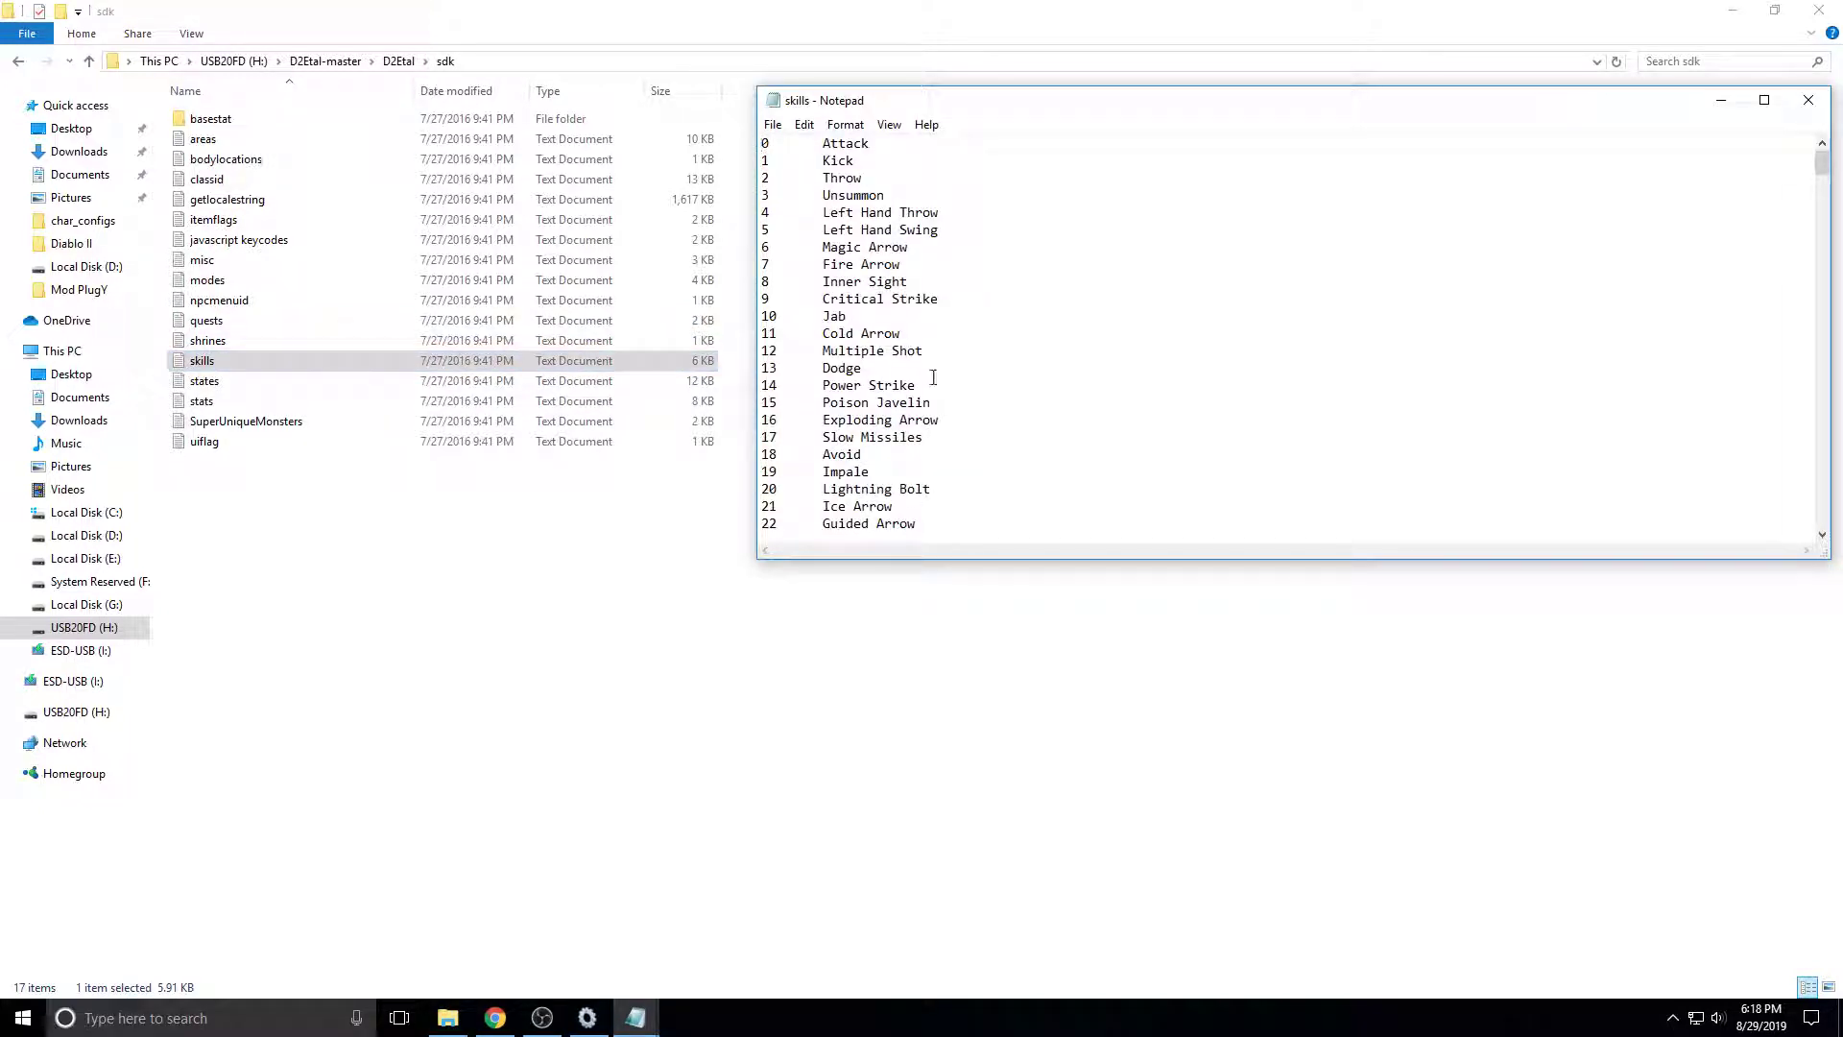
# Look up the Ice Blast skill number in the skills list, then close the file and return to the D2Etal-master folder.
pyautogui.scroll(-6, 930, 376)
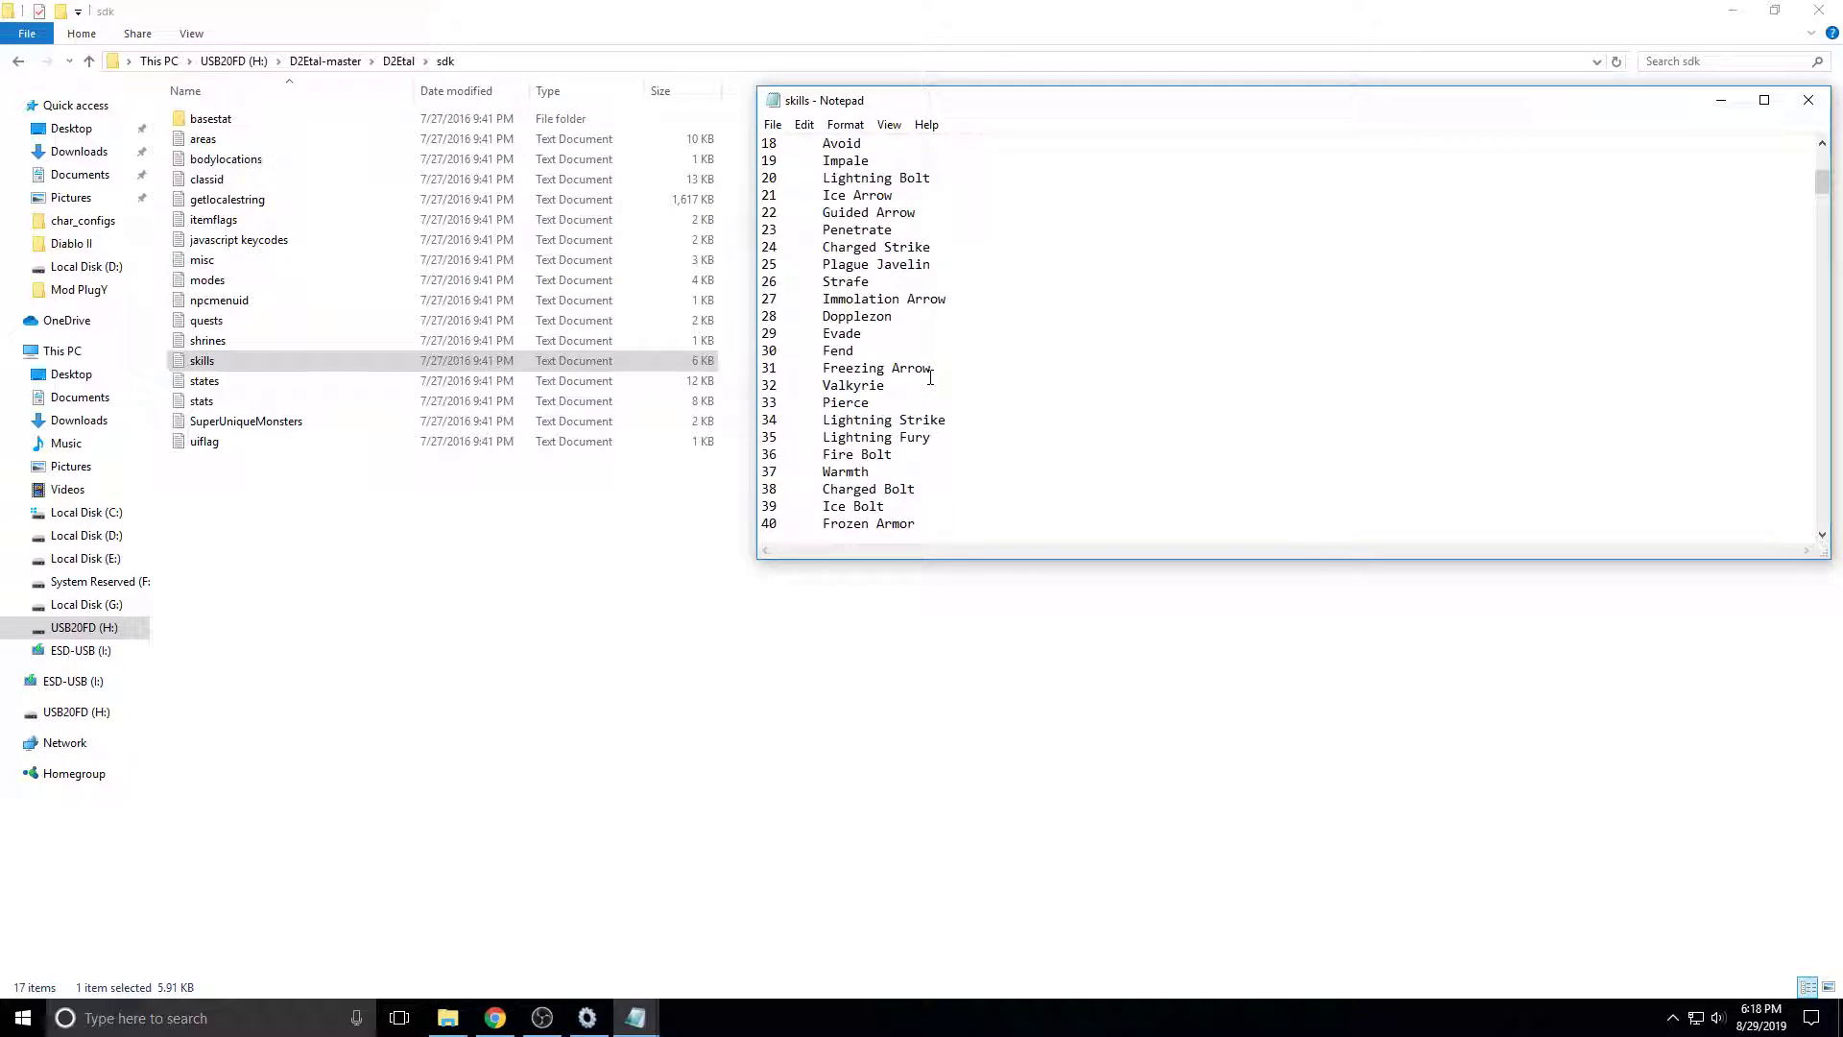
pyautogui.scroll(6, 912, 396)
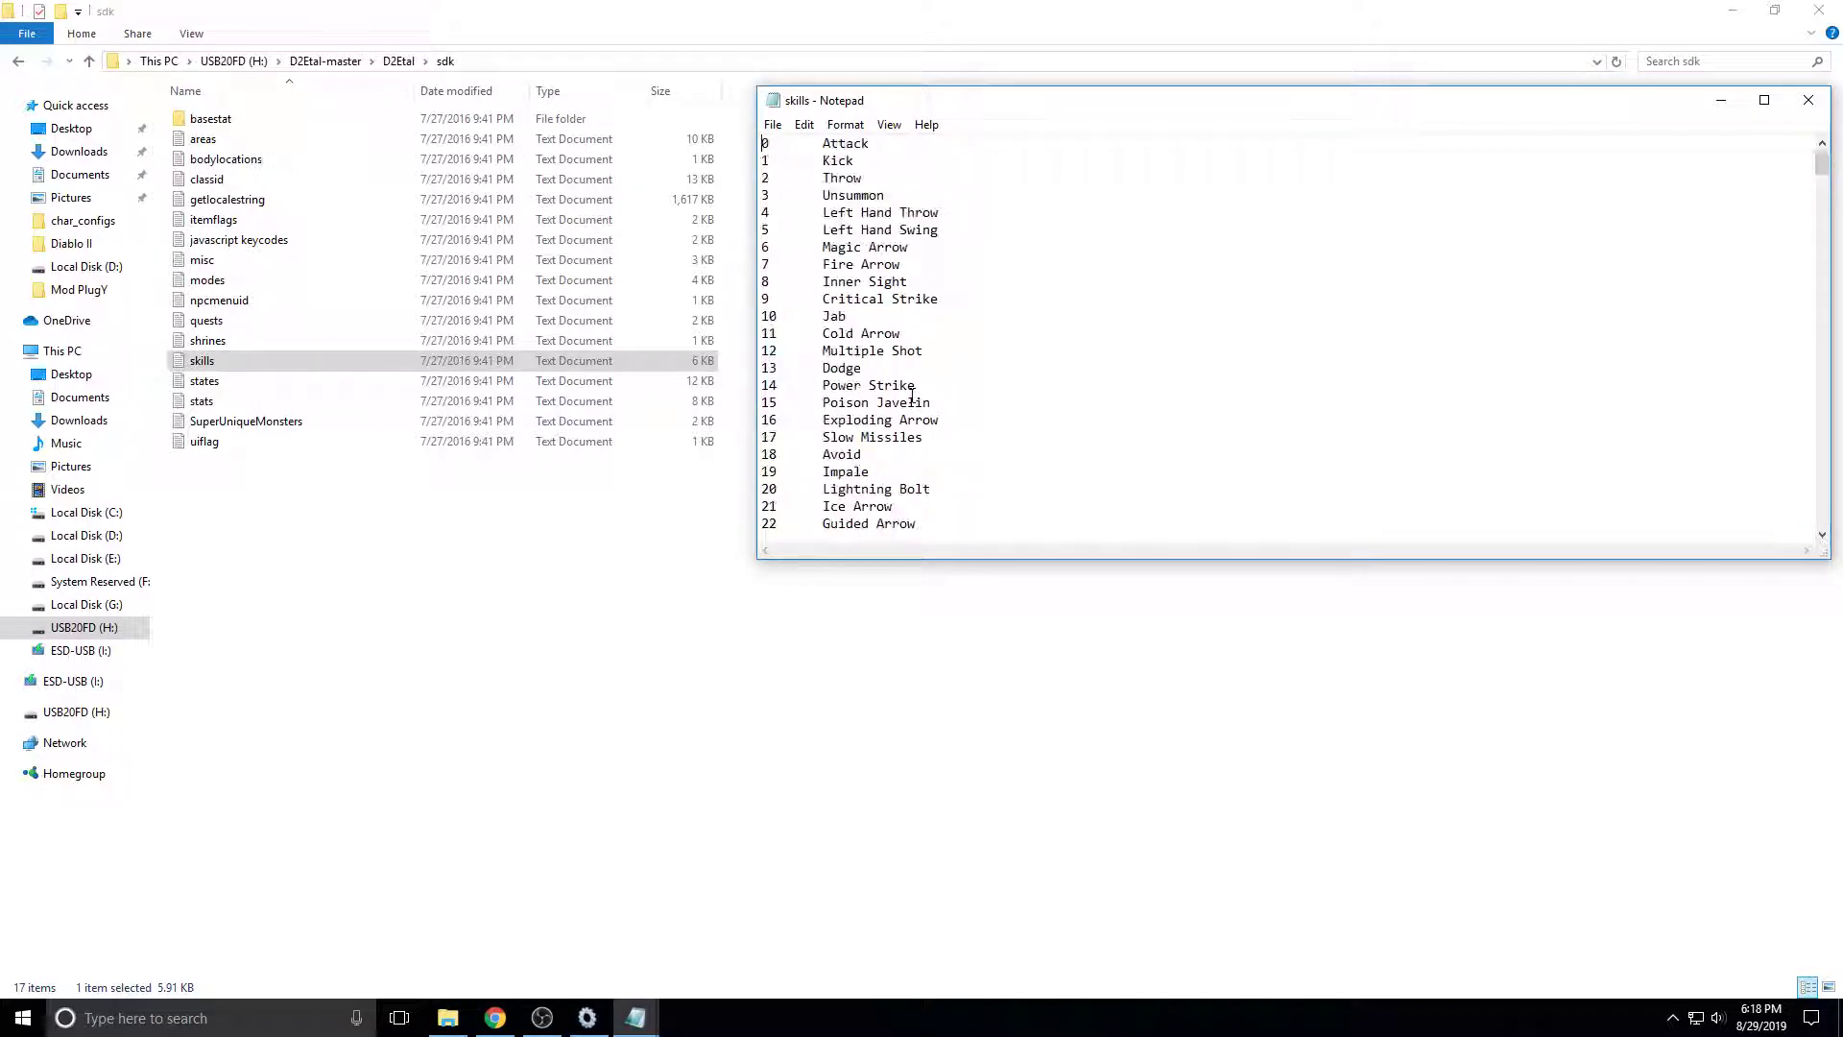
pyautogui.scroll(-4, 911, 398)
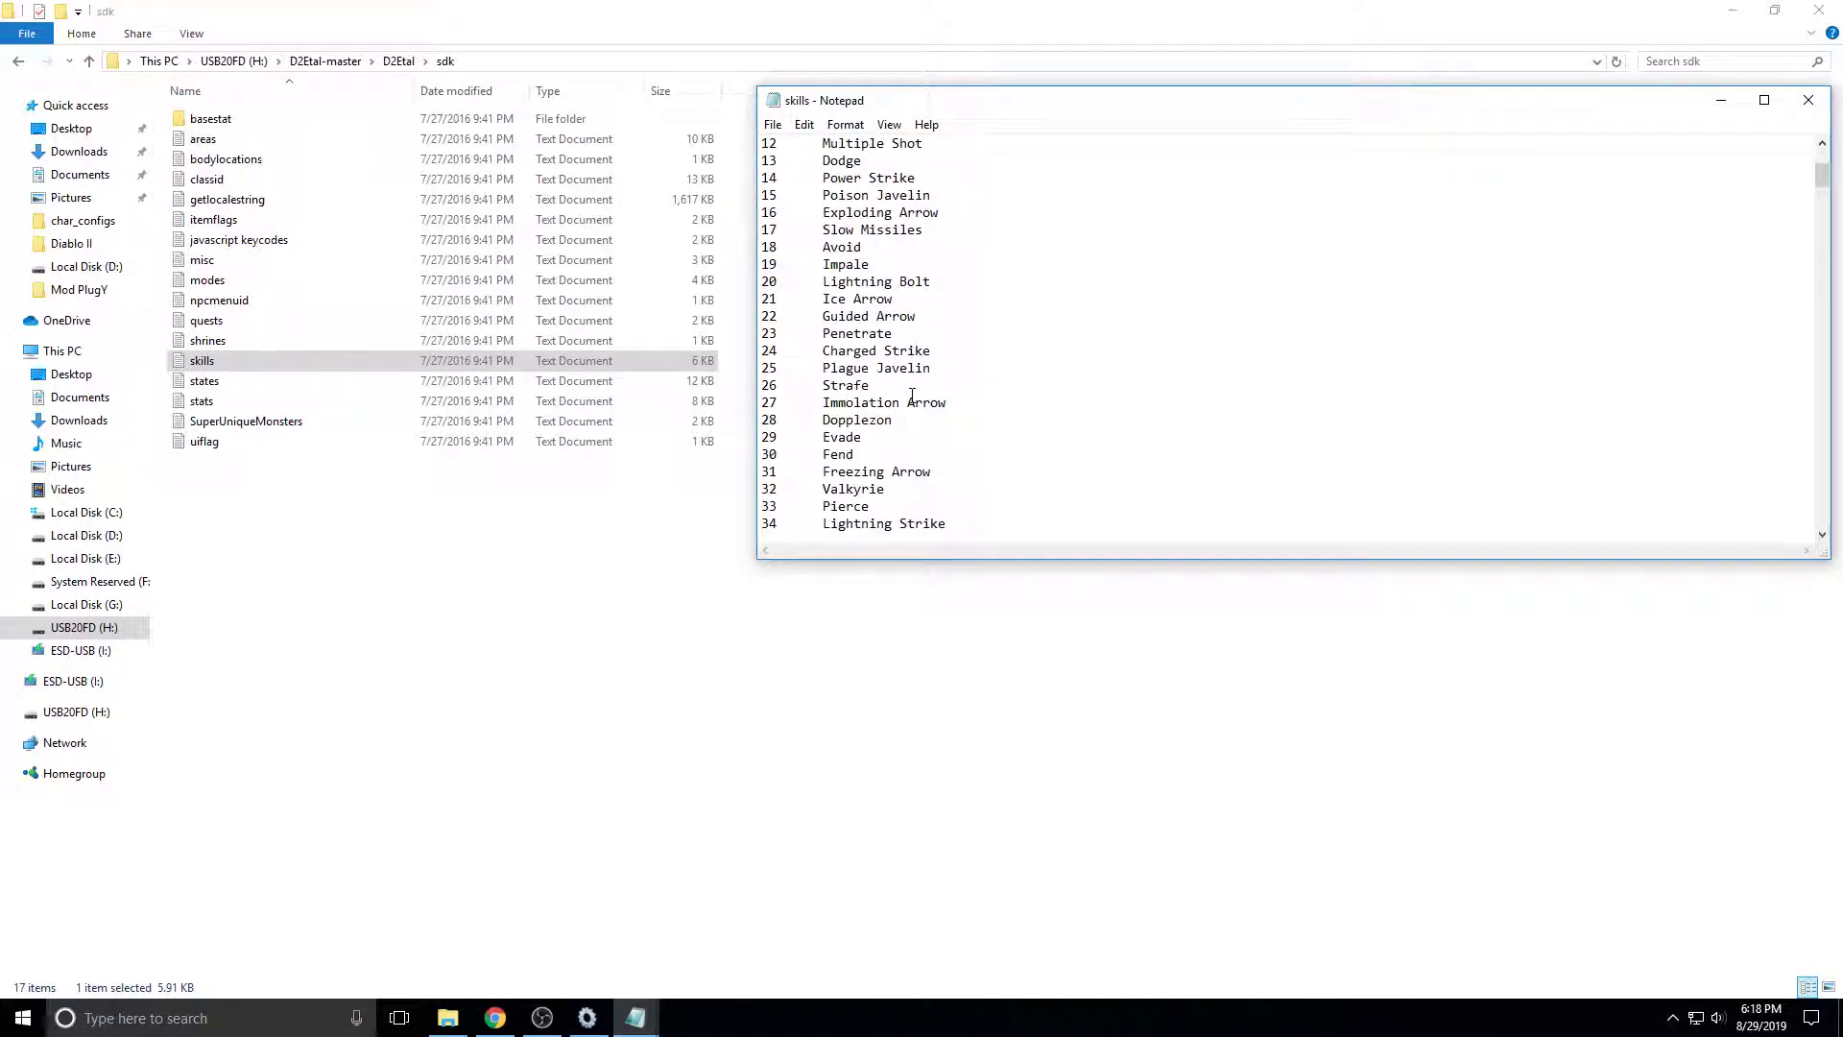
pyautogui.scroll(-3, 911, 395)
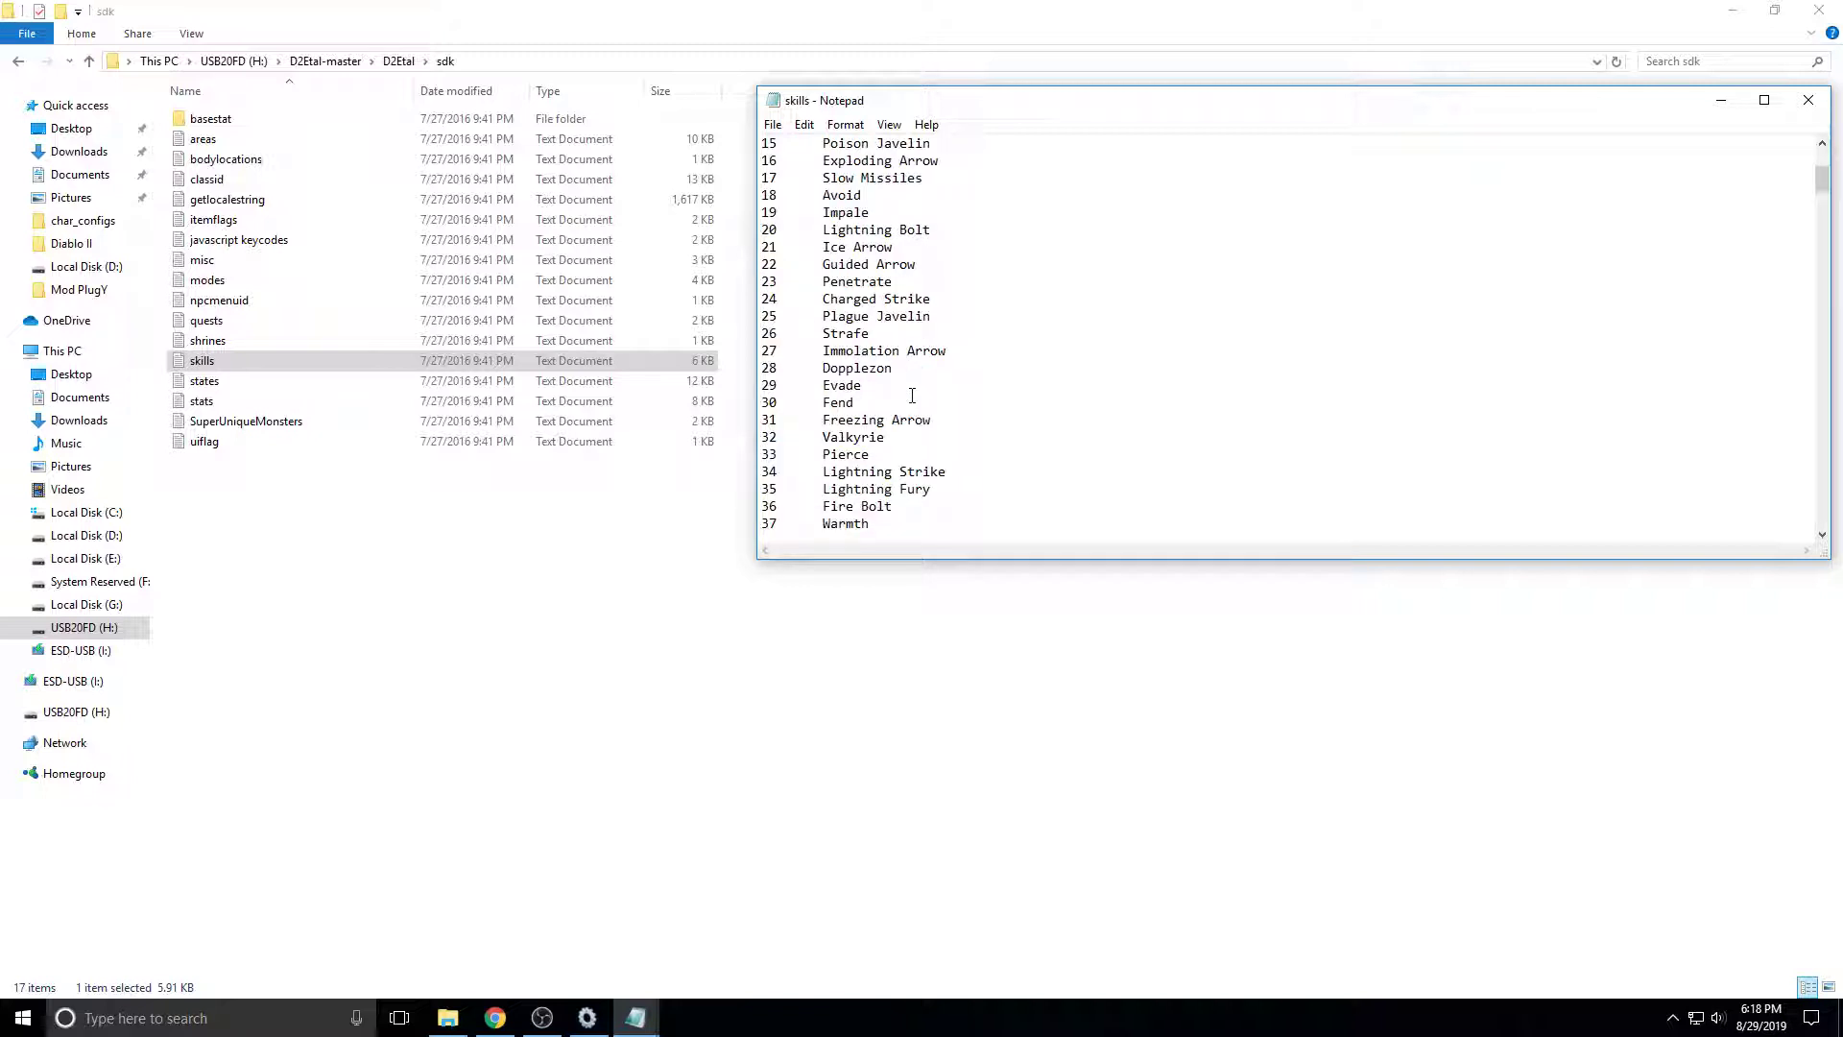
pyautogui.scroll(-1, 912, 396)
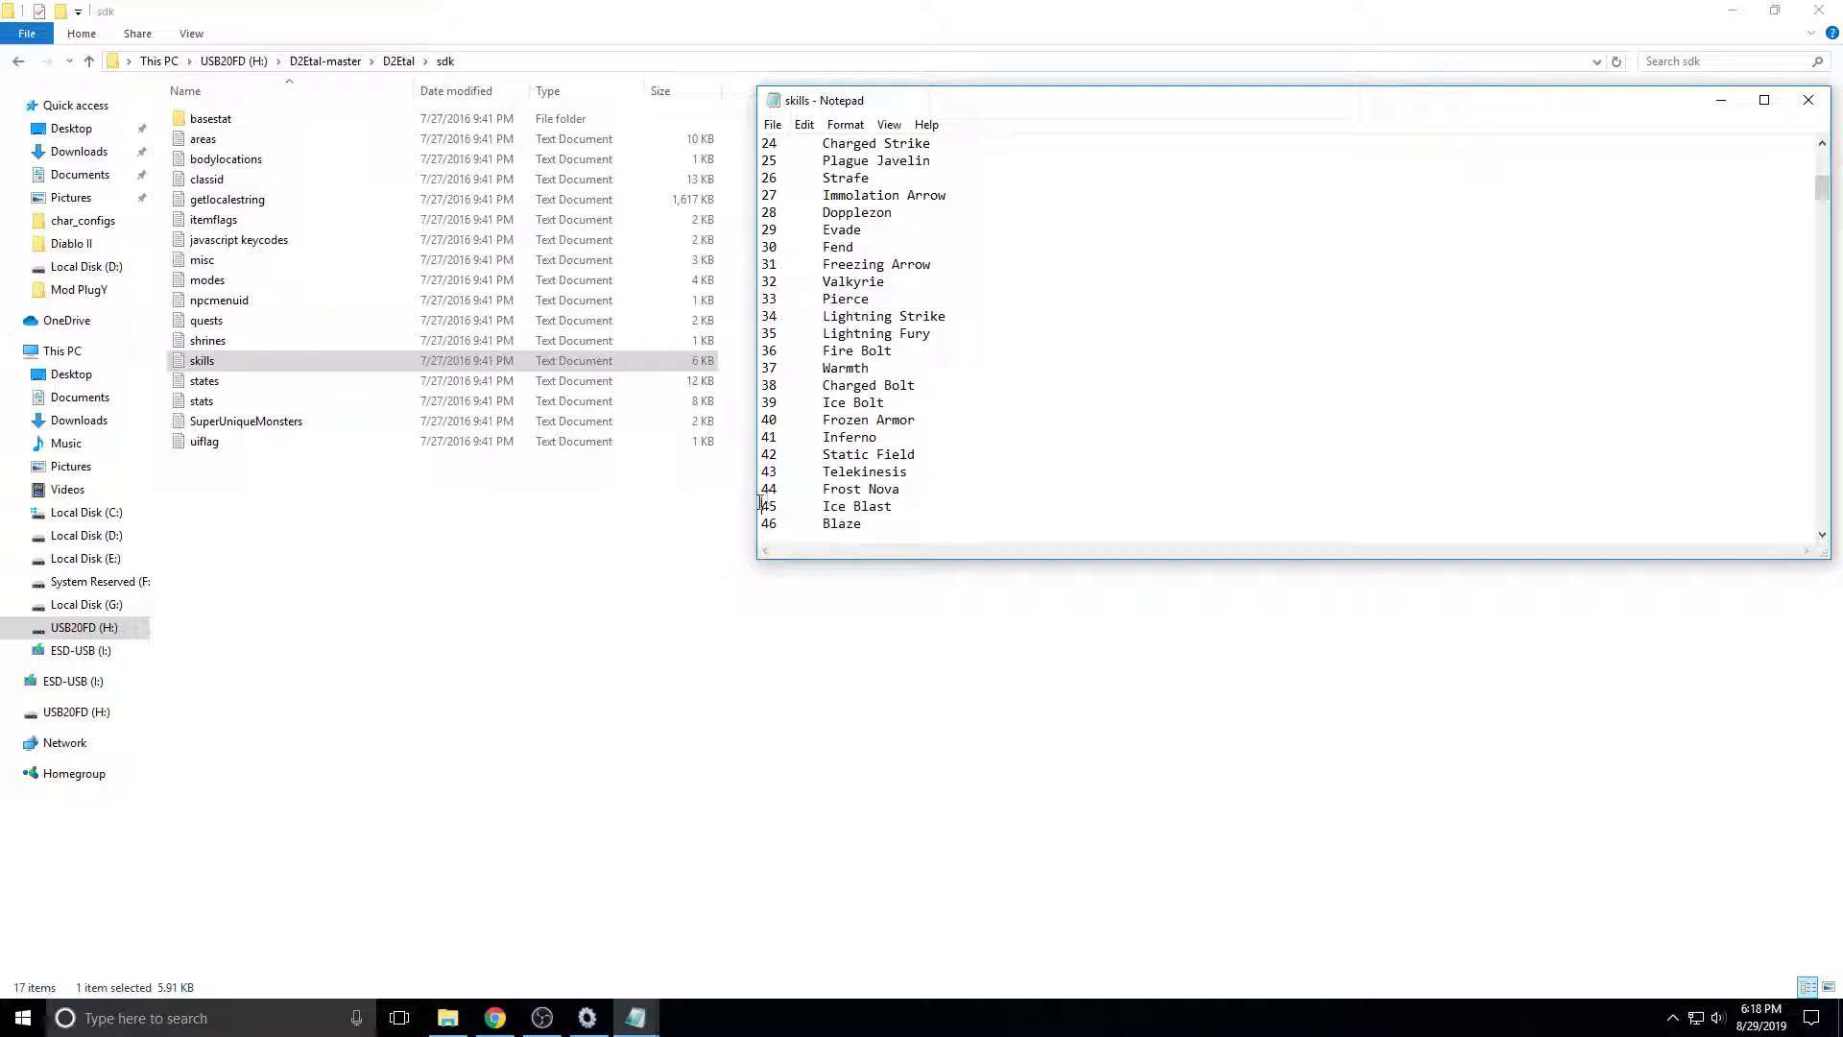
pyautogui.moveTo(759, 503); pyautogui.dragTo(934, 498)
pyautogui.click(935, 500)
pyautogui.click(1808, 100)
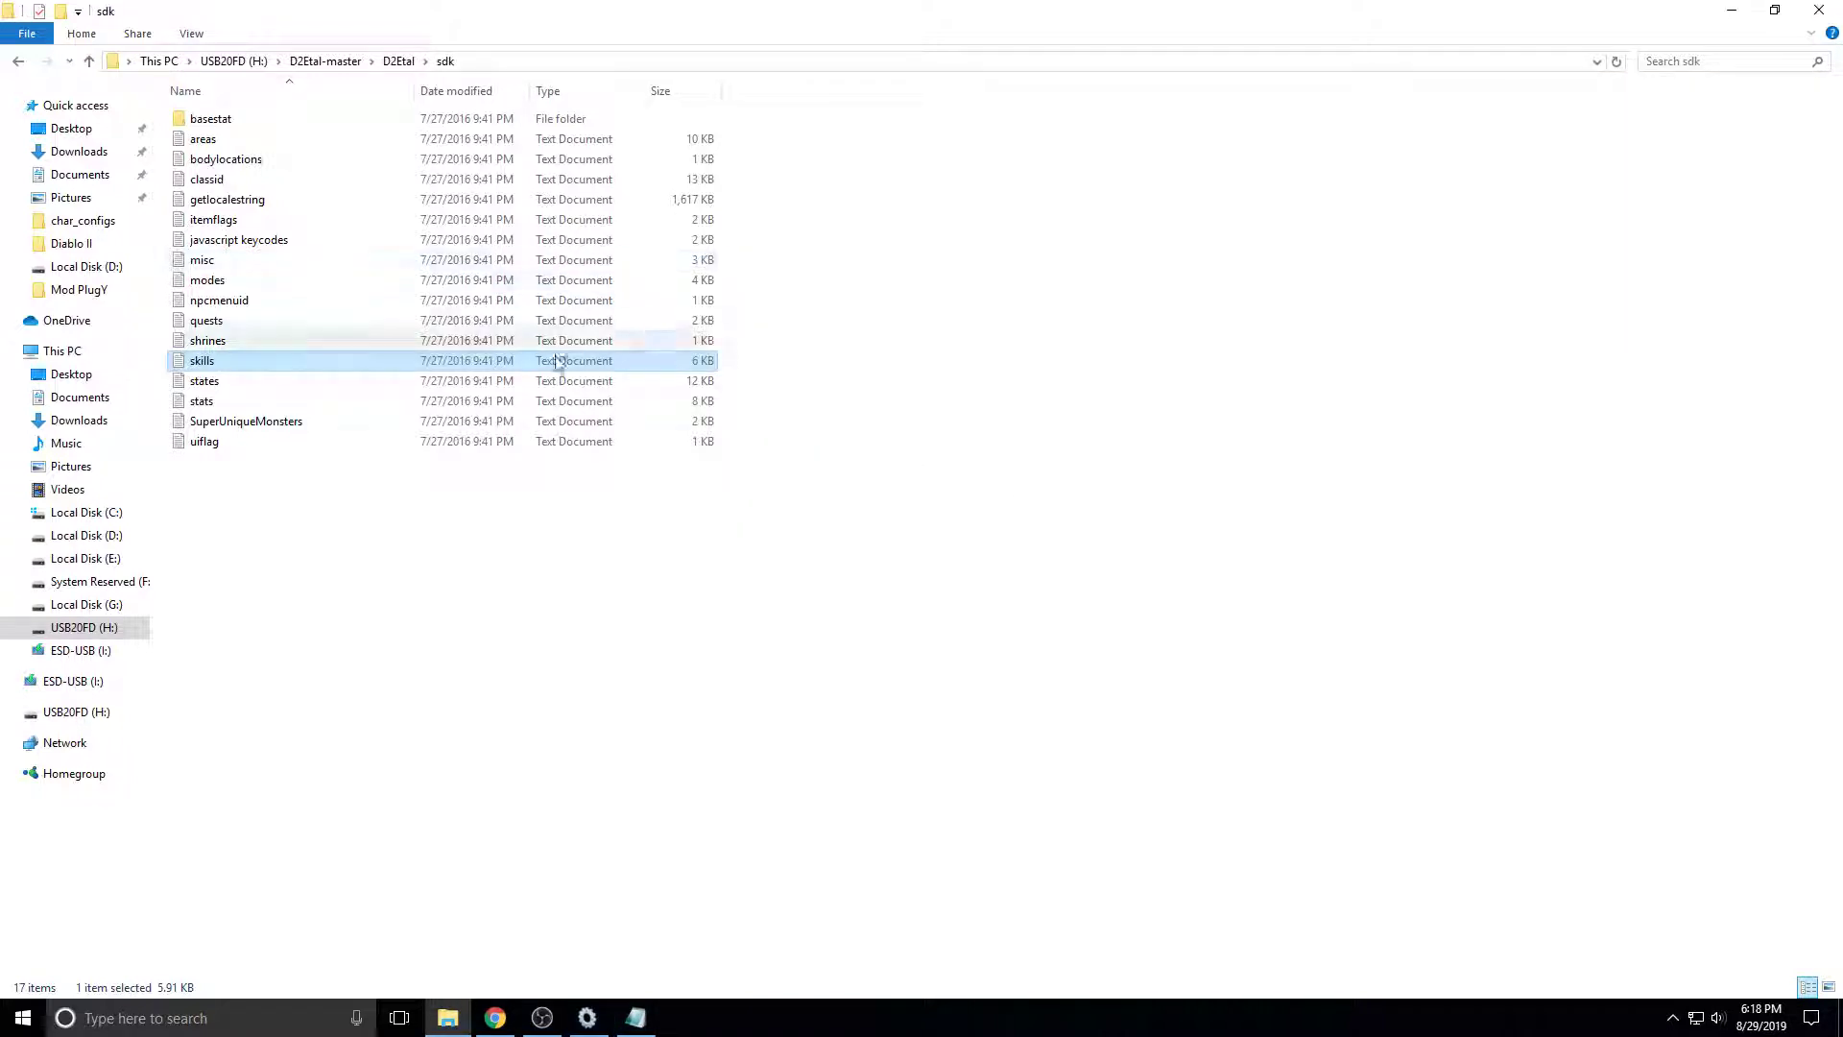
pyautogui.click(85, 627)
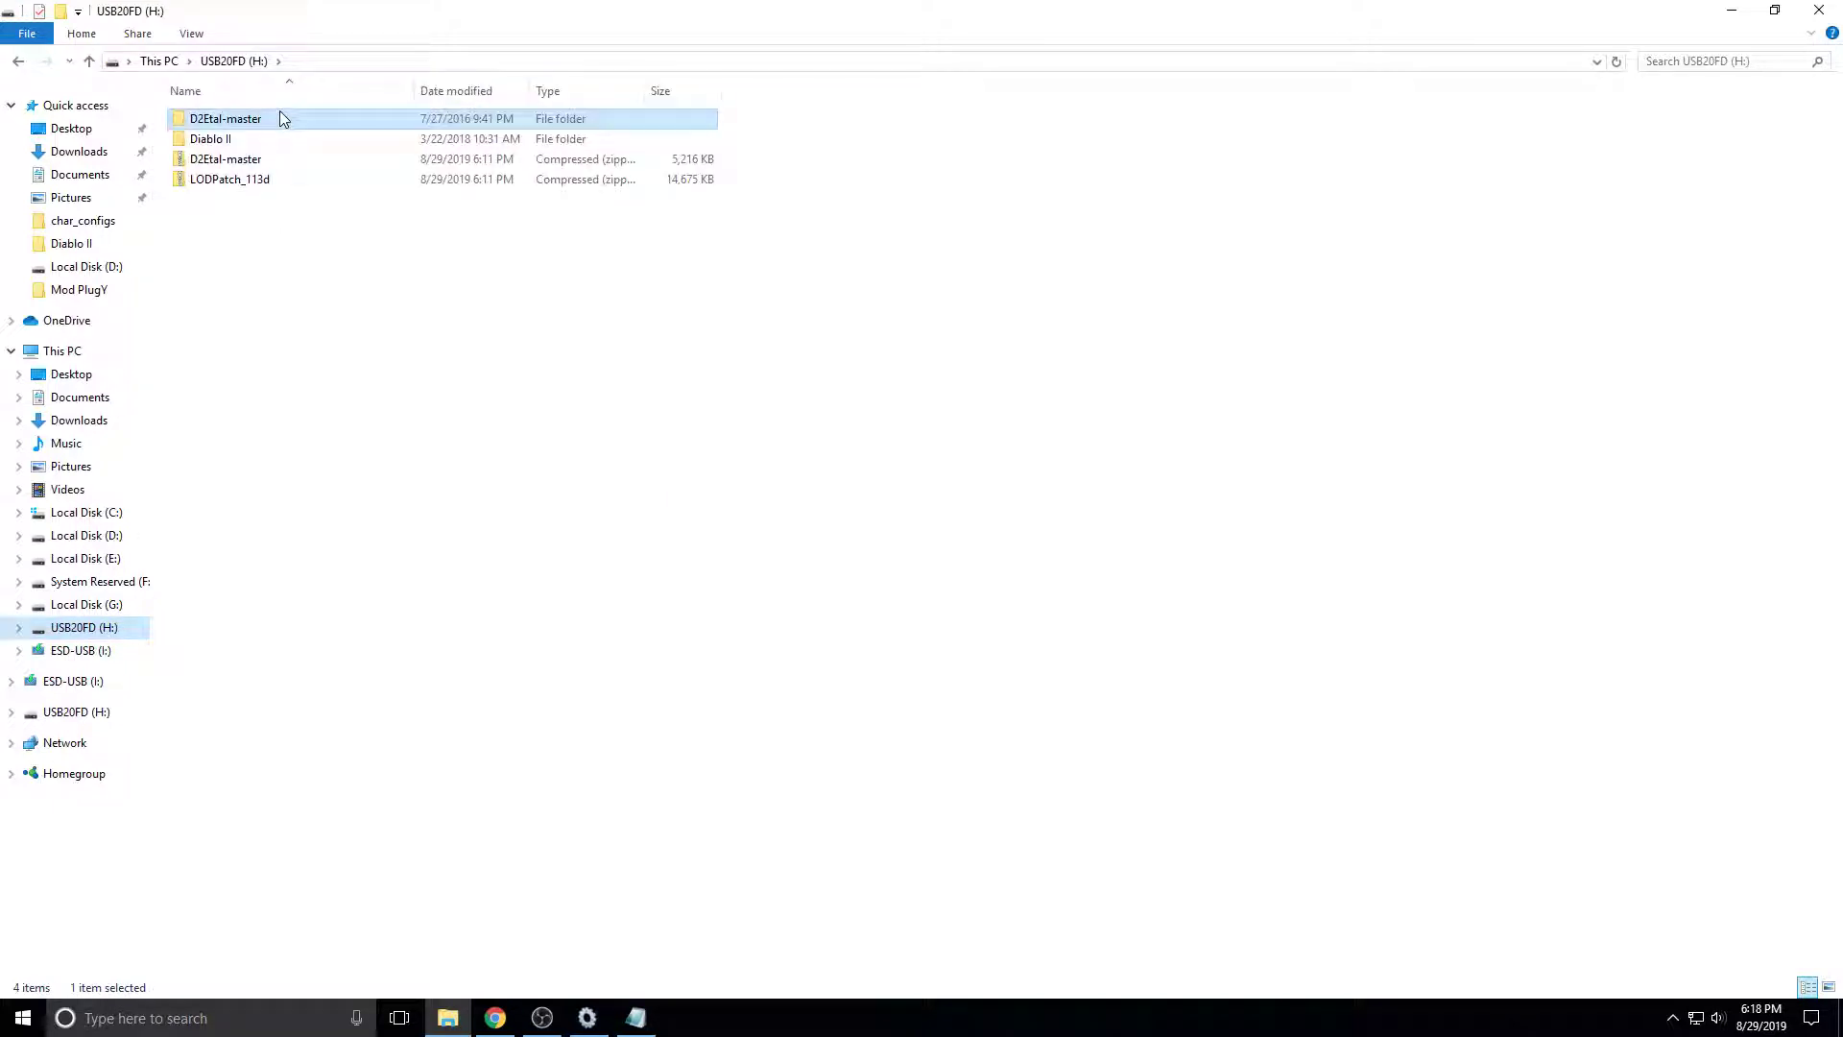
pyautogui.doubleClick(279, 115)
# In the NTConfig_Sorceress_Shockwave file, set every attack skill from NTConfig_AttackSkill[0] through NTConfig_AttackSkill[10] to 45.
pyautogui.click(638, 1020)
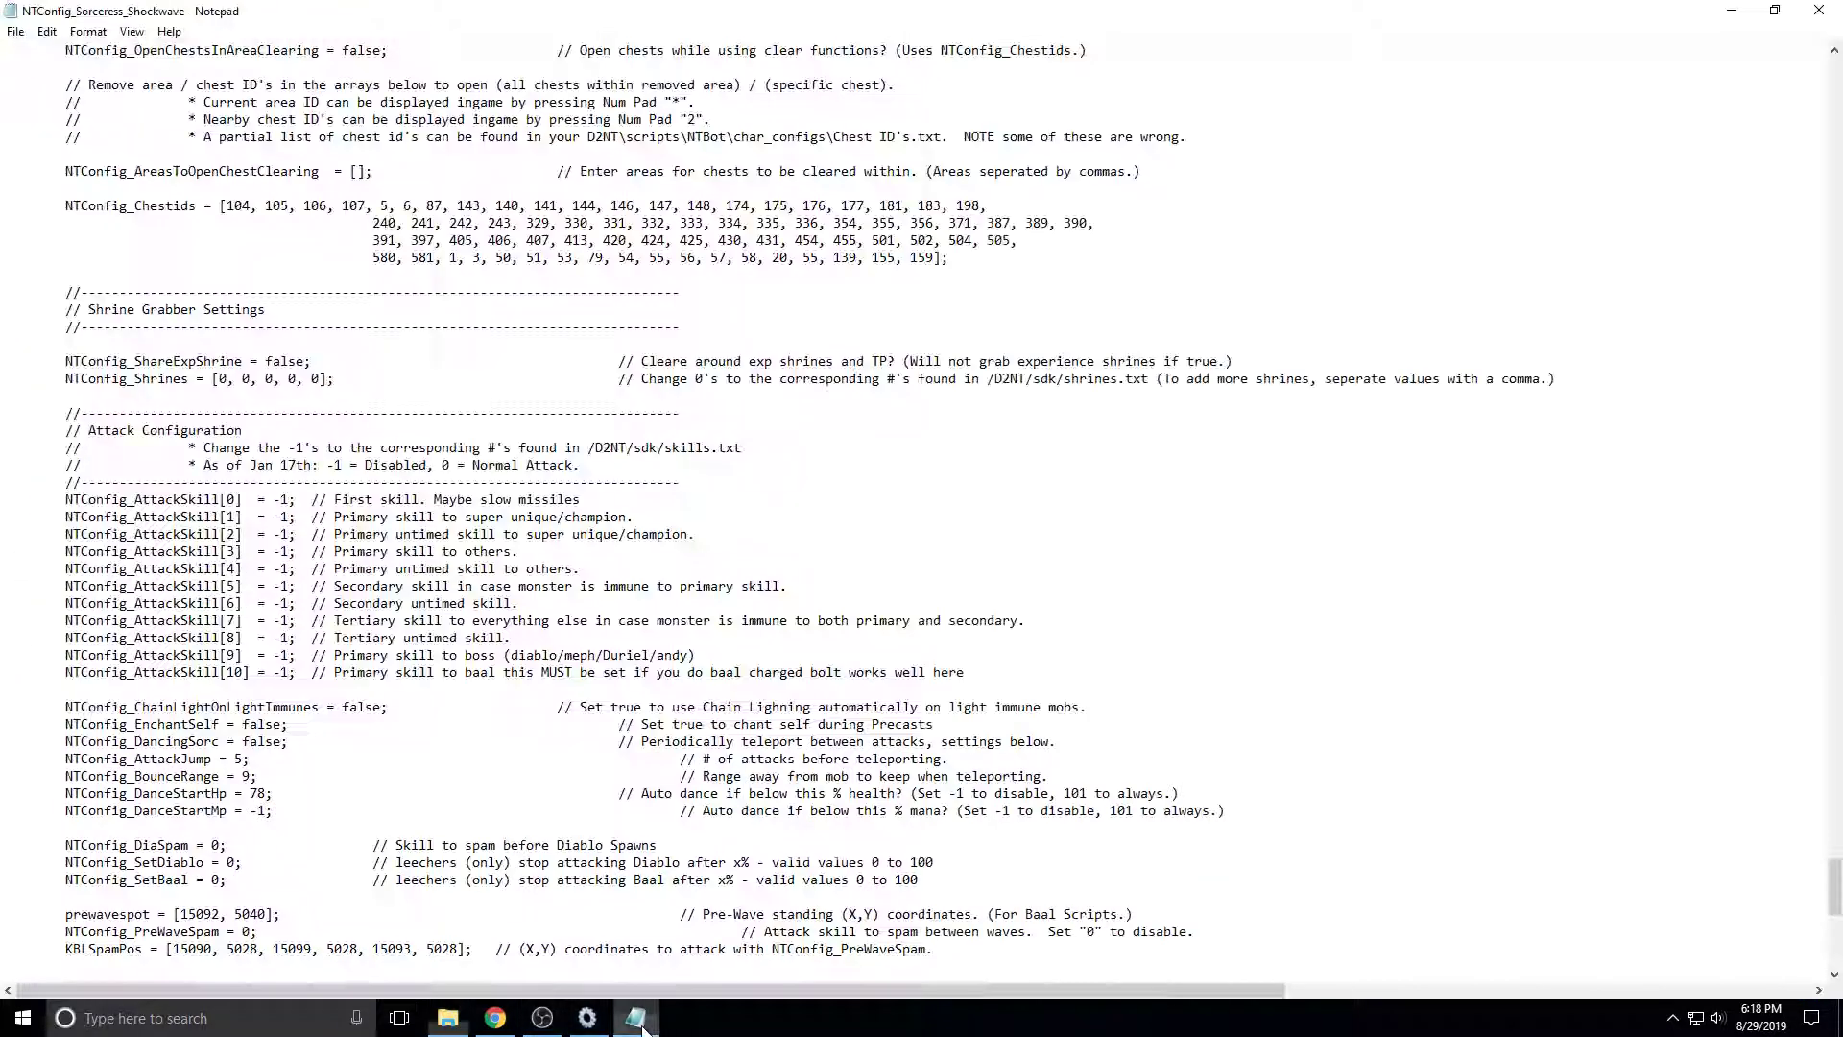
pyautogui.click(287, 501)
pyautogui.press('BackSpace')
pyautogui.press('BackSpace')
pyautogui.write('4')
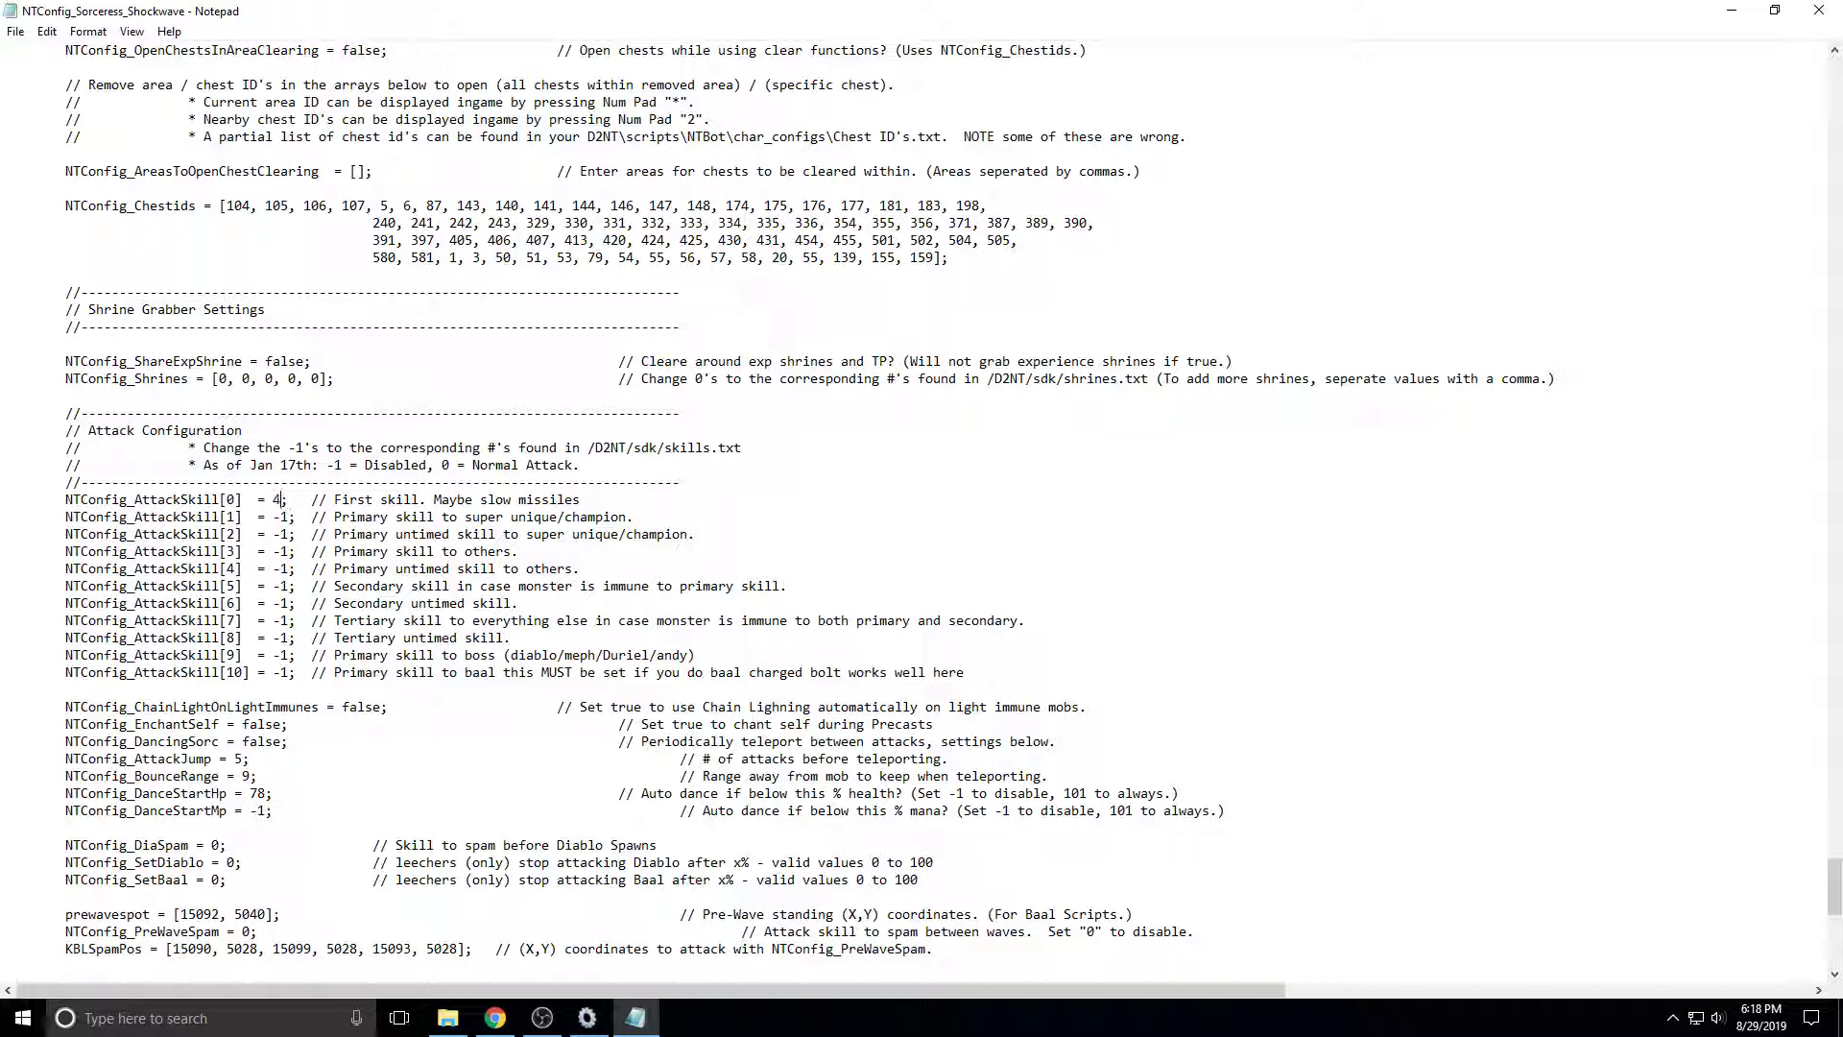
pyautogui.press('Down')
pyautogui.press('BackSpace')
pyautogui.press('BackSpace')
pyautogui.write('4')
pyautogui.press('Down')
pyautogui.press('BackSpace')
pyautogui.press('BackSpace')
pyautogui.write('45')
pyautogui.press('Down')
pyautogui.press('BackSpace')
pyautogui.press('BackSpace')
pyautogui.write('45')
pyautogui.press('BackSpace')
pyautogui.press('BackSpace')
pyautogui.write('45')
pyautogui.write('4')
pyautogui.press('BackSpace')
pyautogui.write('45')
pyautogui.press('Down')
pyautogui.press('BackSpace')
pyautogui.press('BackSpace')
pyautogui.write('45')
pyautogui.press('BackSpace')
pyautogui.write('4')
pyautogui.scroll(4, 676, 507)
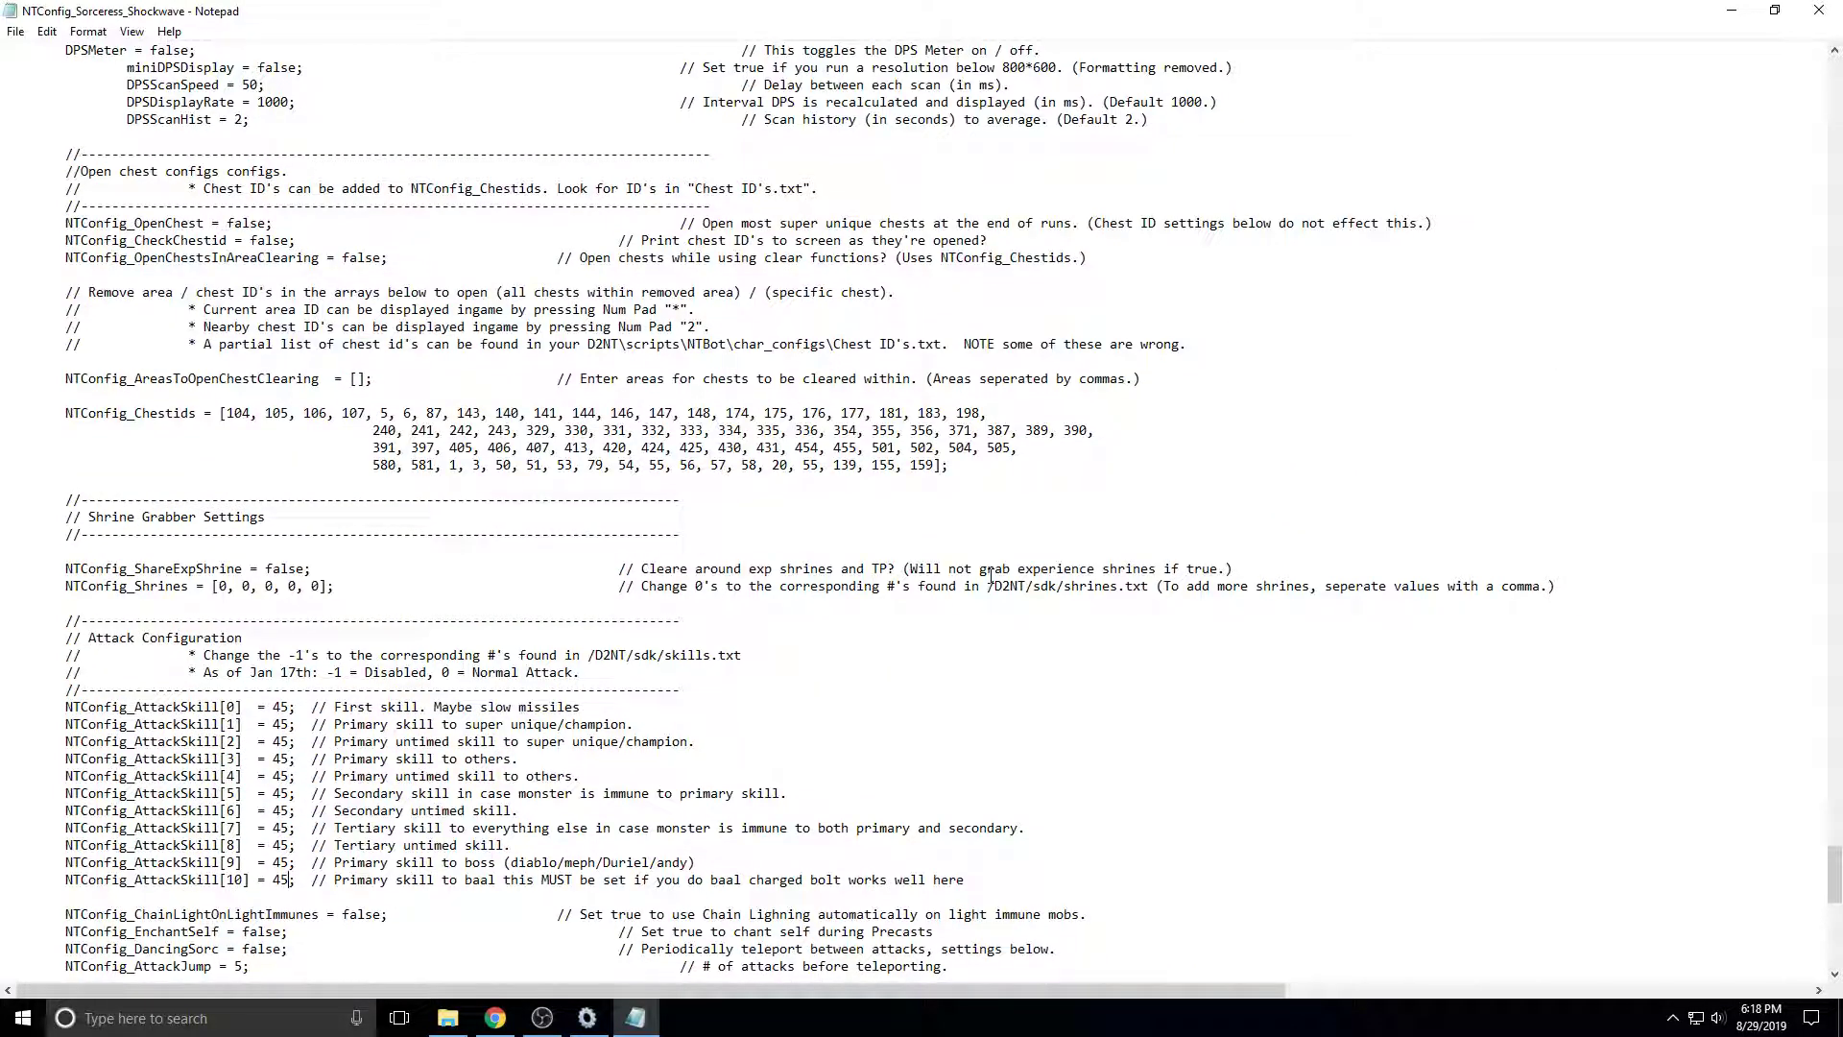
# Minimize the config file and File Explorer, and close the Chrome window.
pyautogui.click(1731, 10)
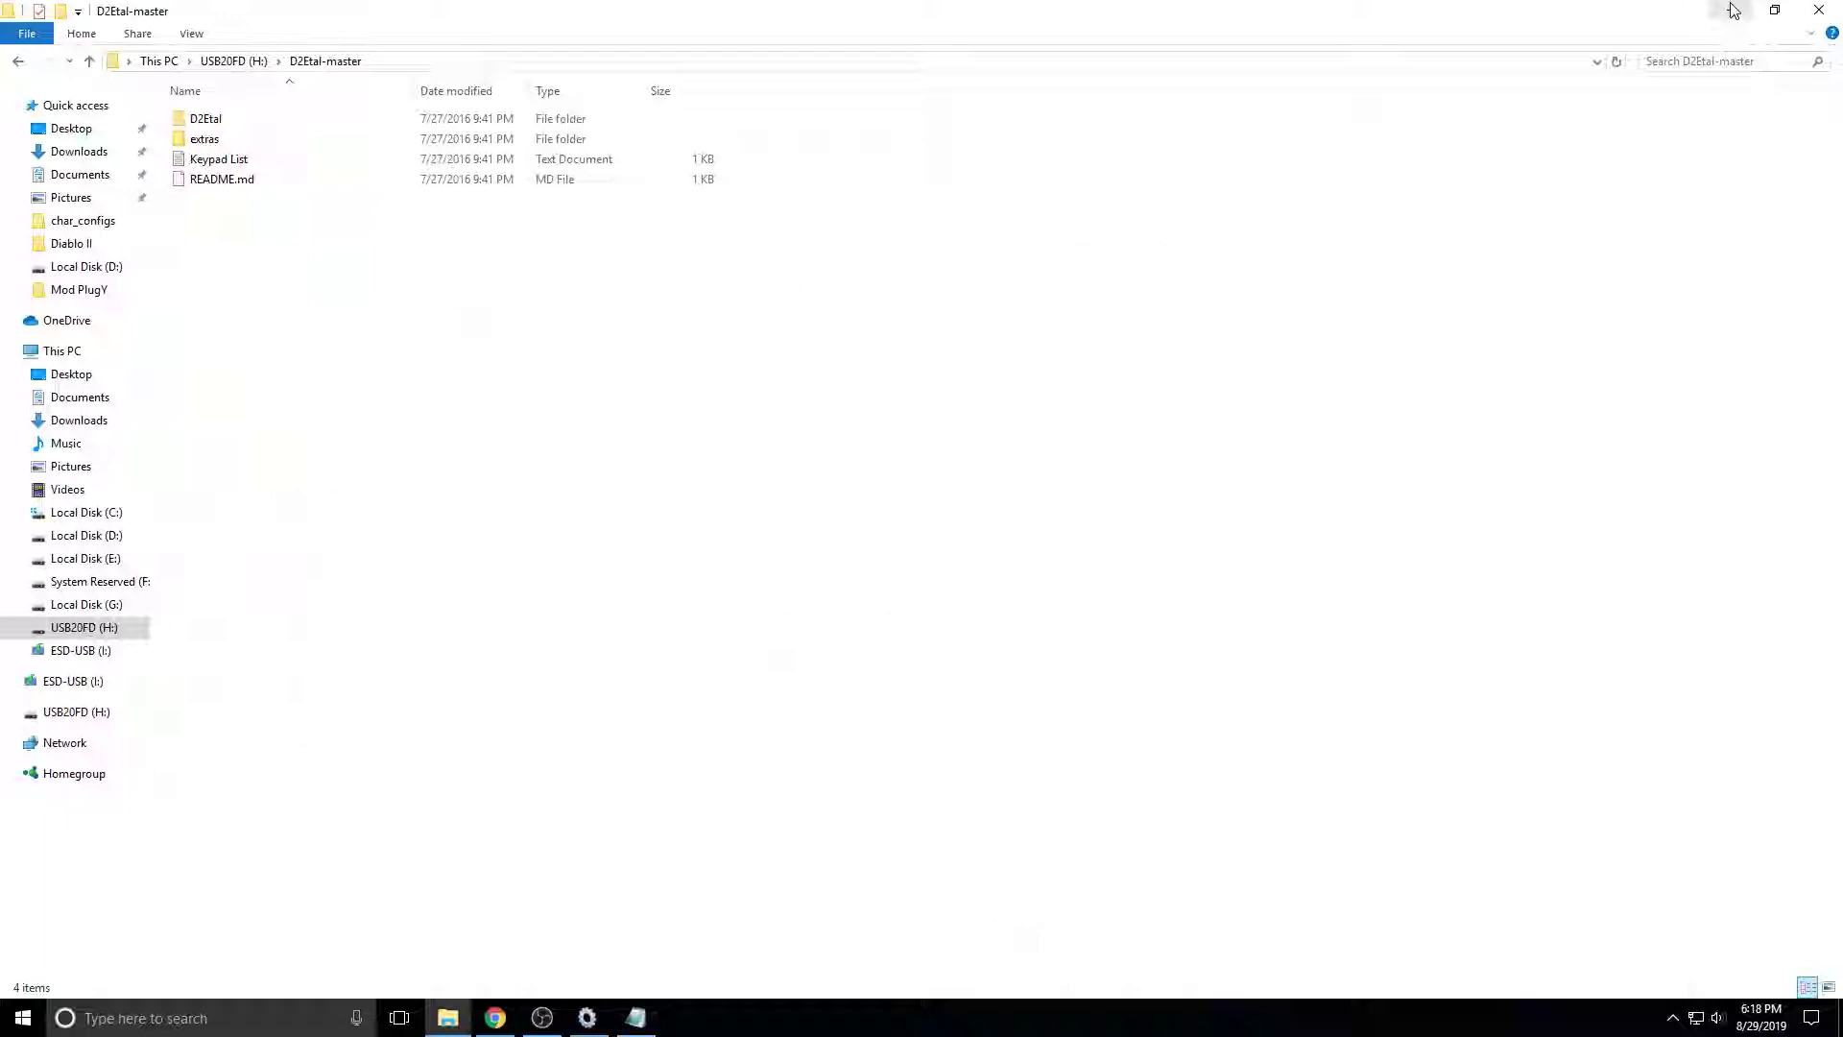
pyautogui.click(1735, 9)
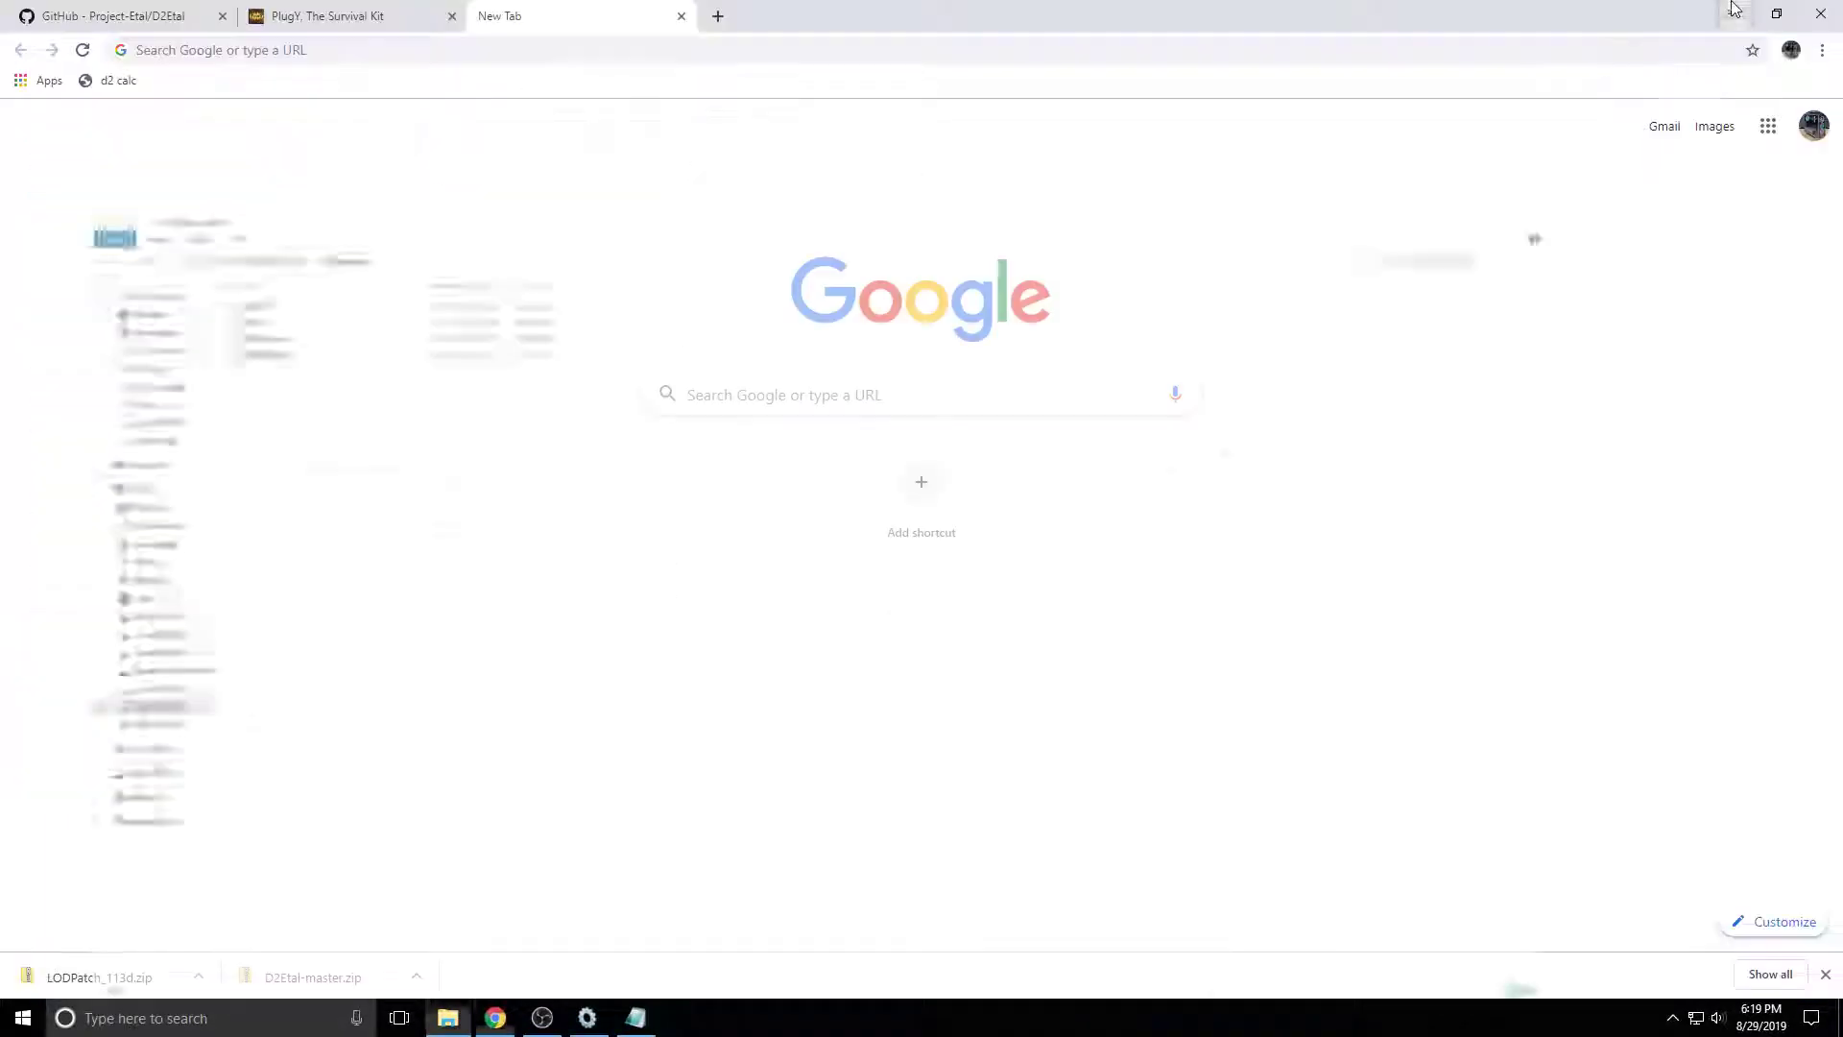
pyautogui.click(1821, 13)
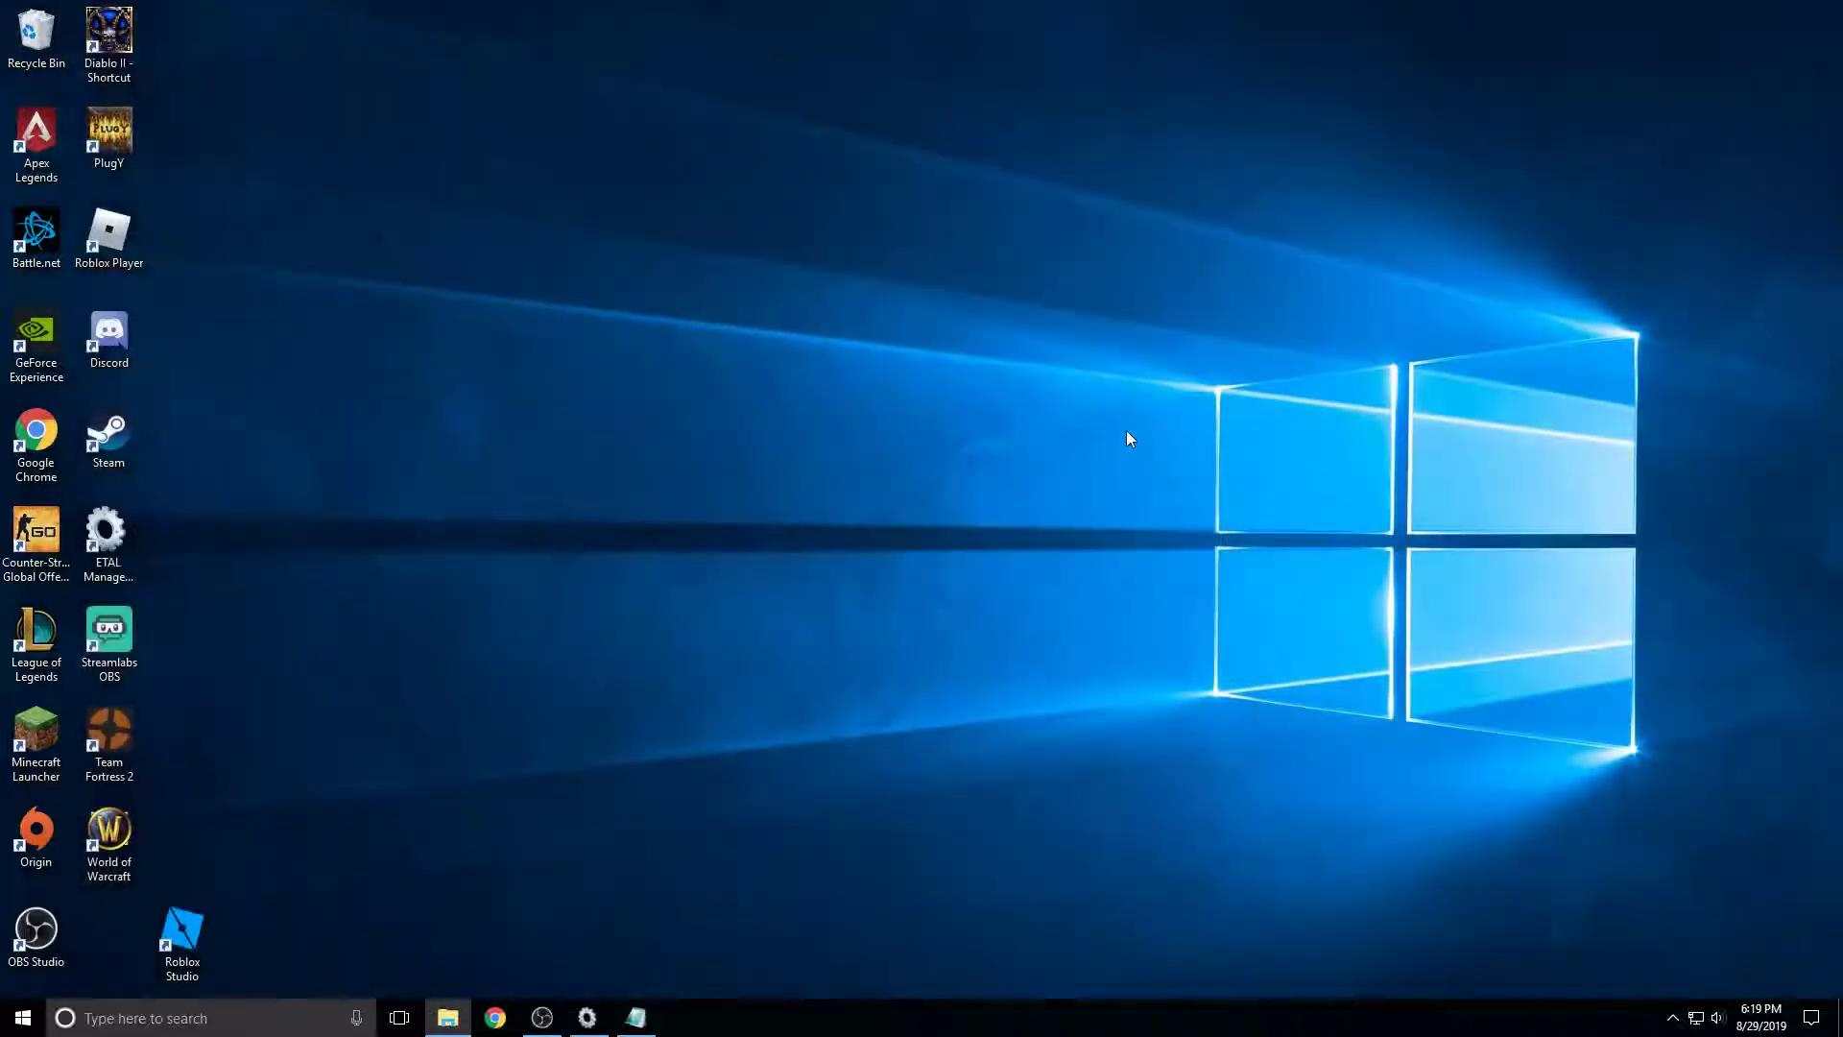
# Run the Shockwave profile from ETAL Manager in single player, and stop it once the bot has been tested in game.
pyautogui.click(587, 1017)
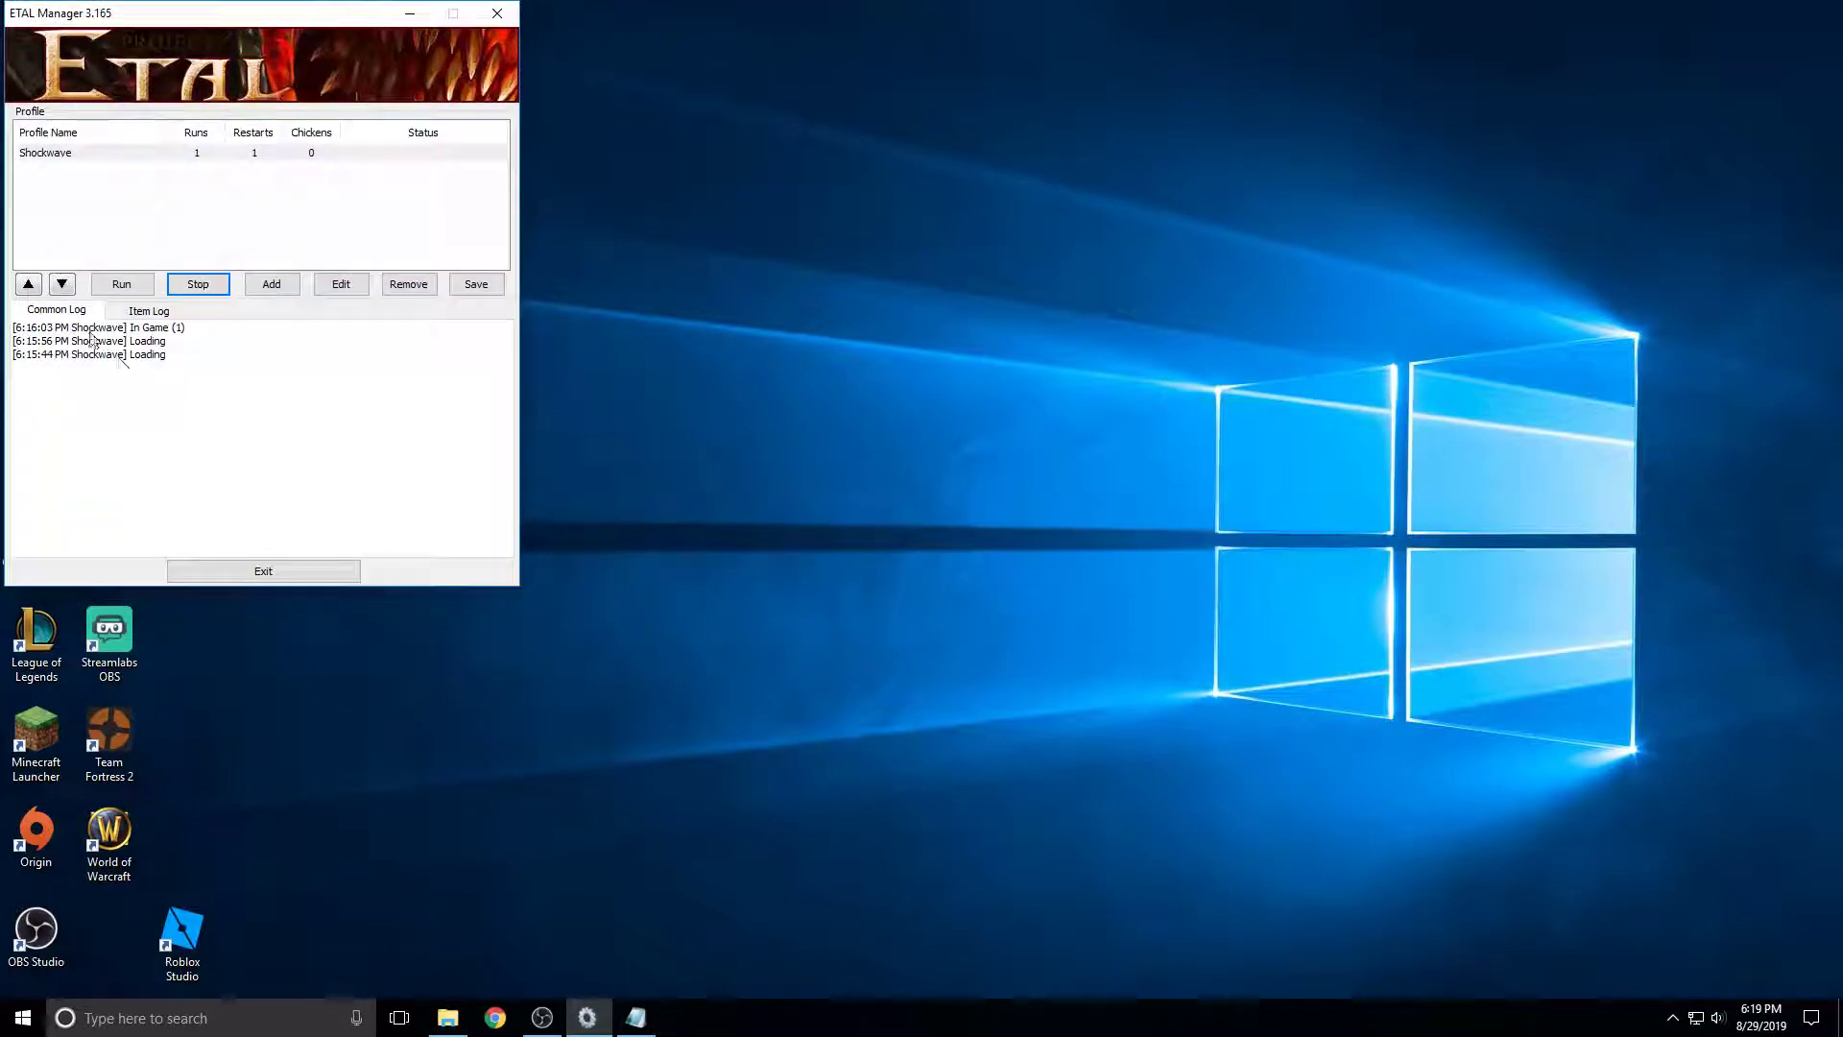
pyautogui.click(83, 157)
pyautogui.click(122, 286)
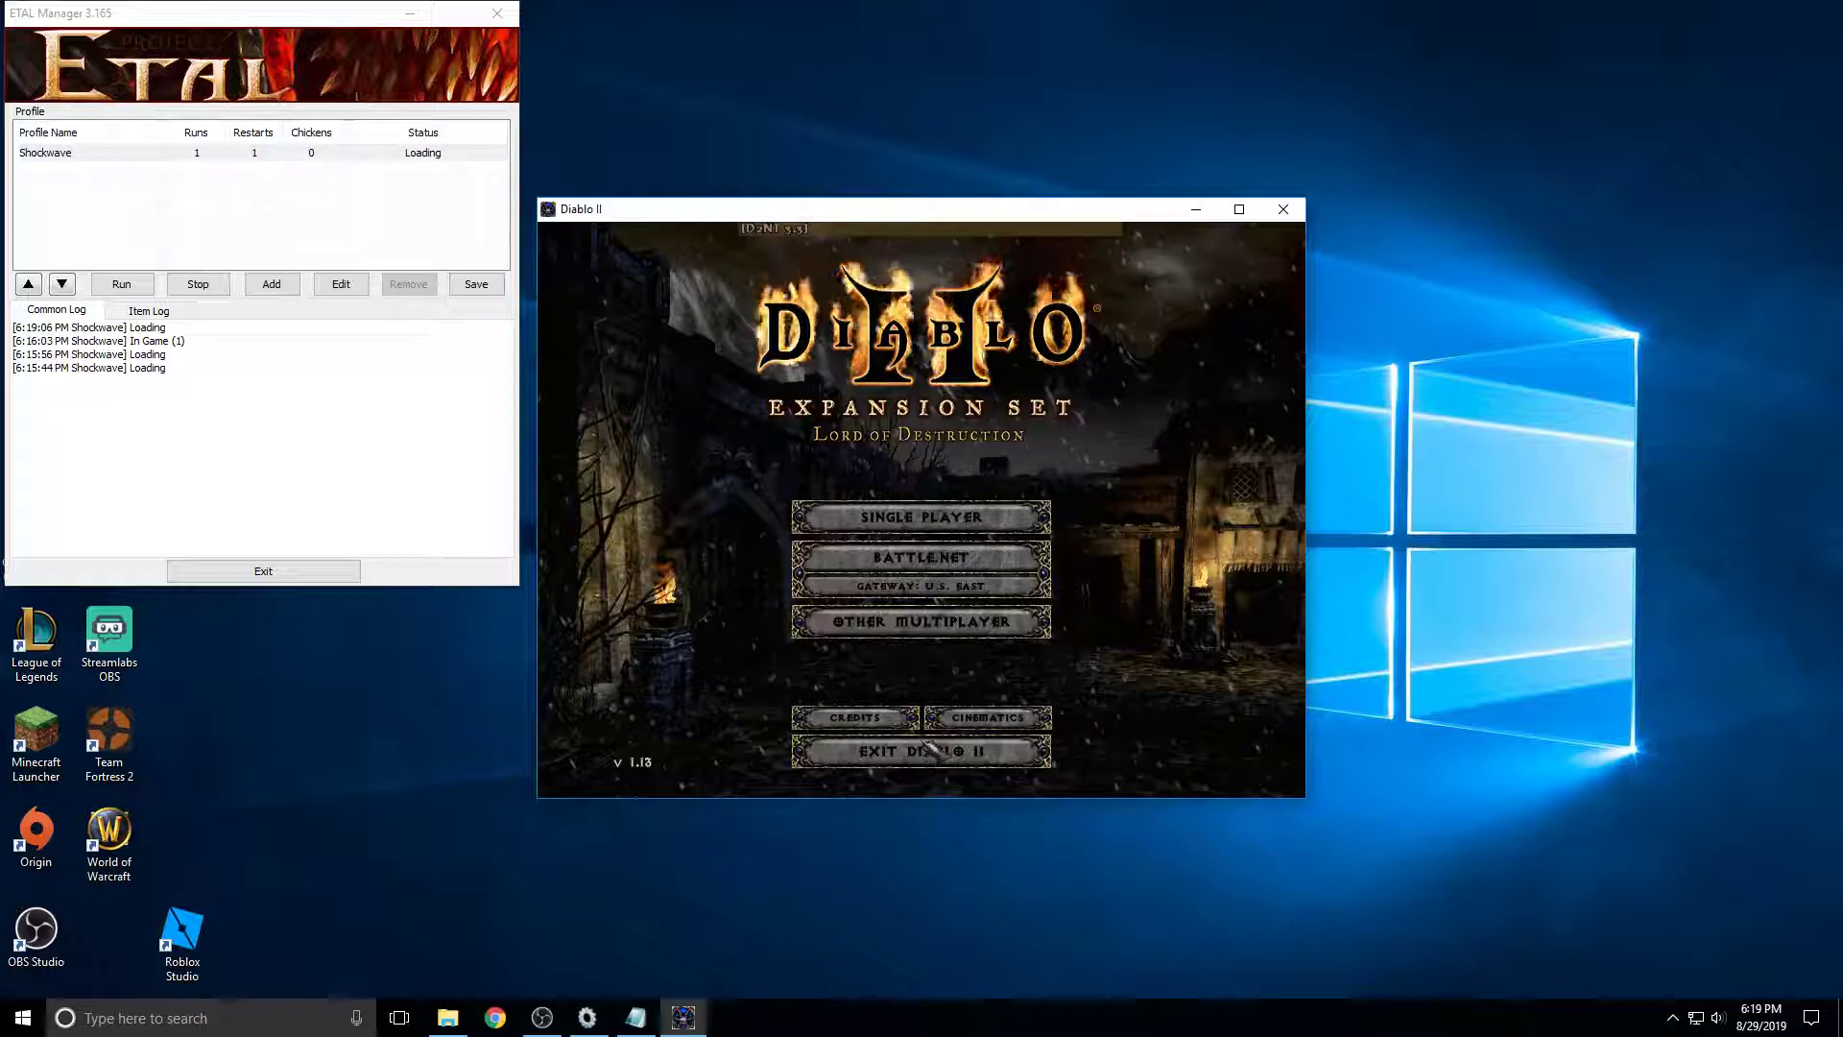
pyautogui.click(936, 523)
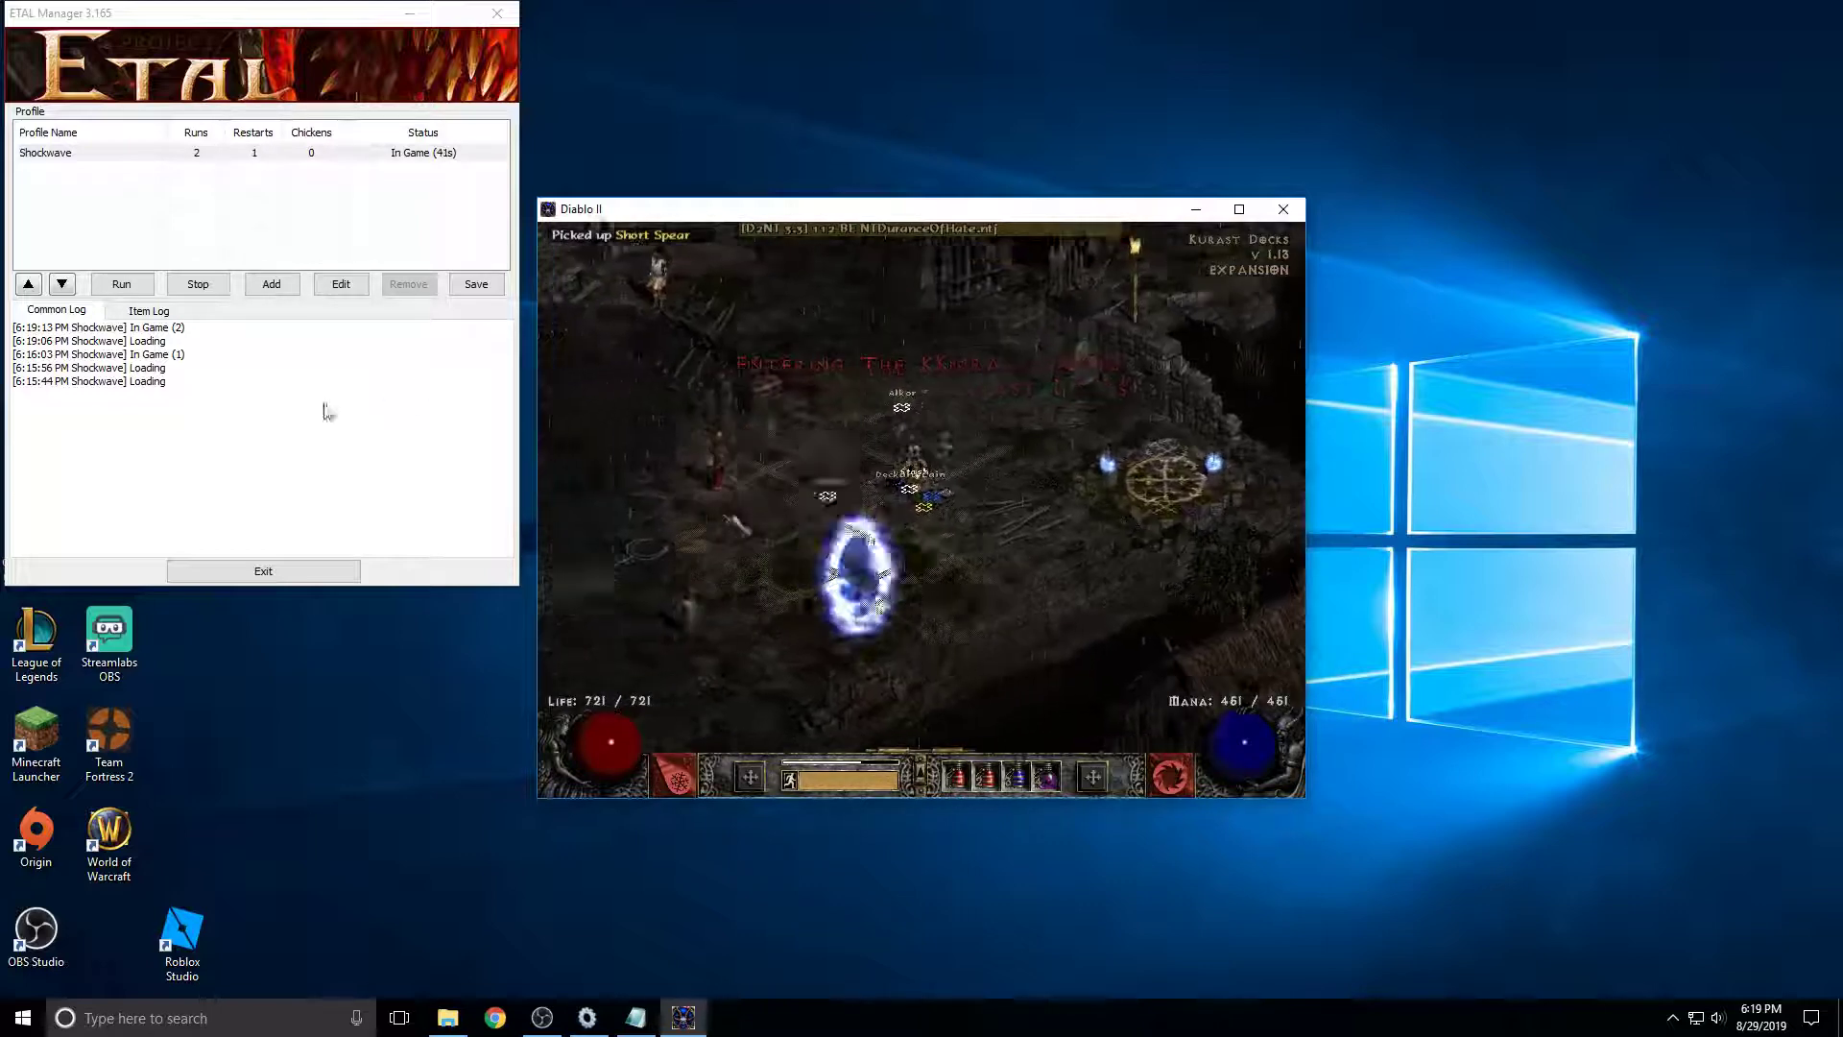
pyautogui.click(217, 290)
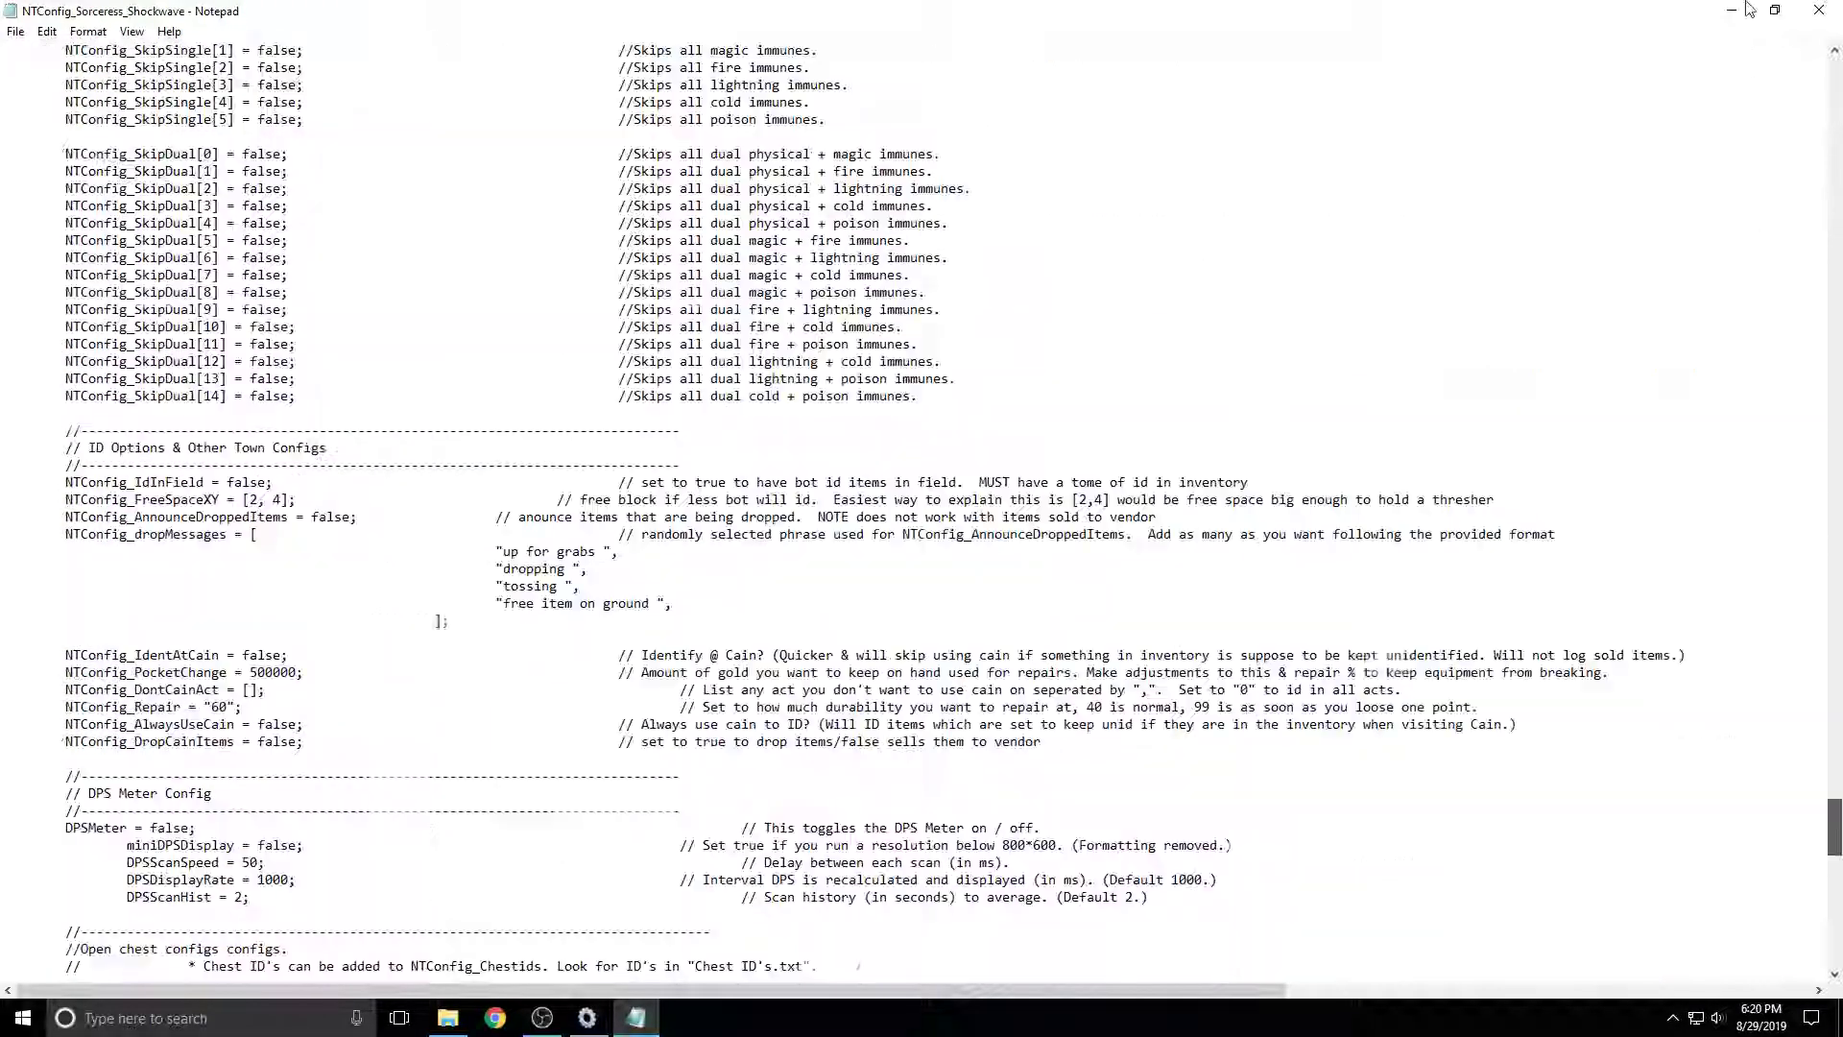
# Review the Sorceress config file from its beginning through the script sections to the Speed and Chicken settings.
pyautogui.hotkey('ctrl', 'Home')
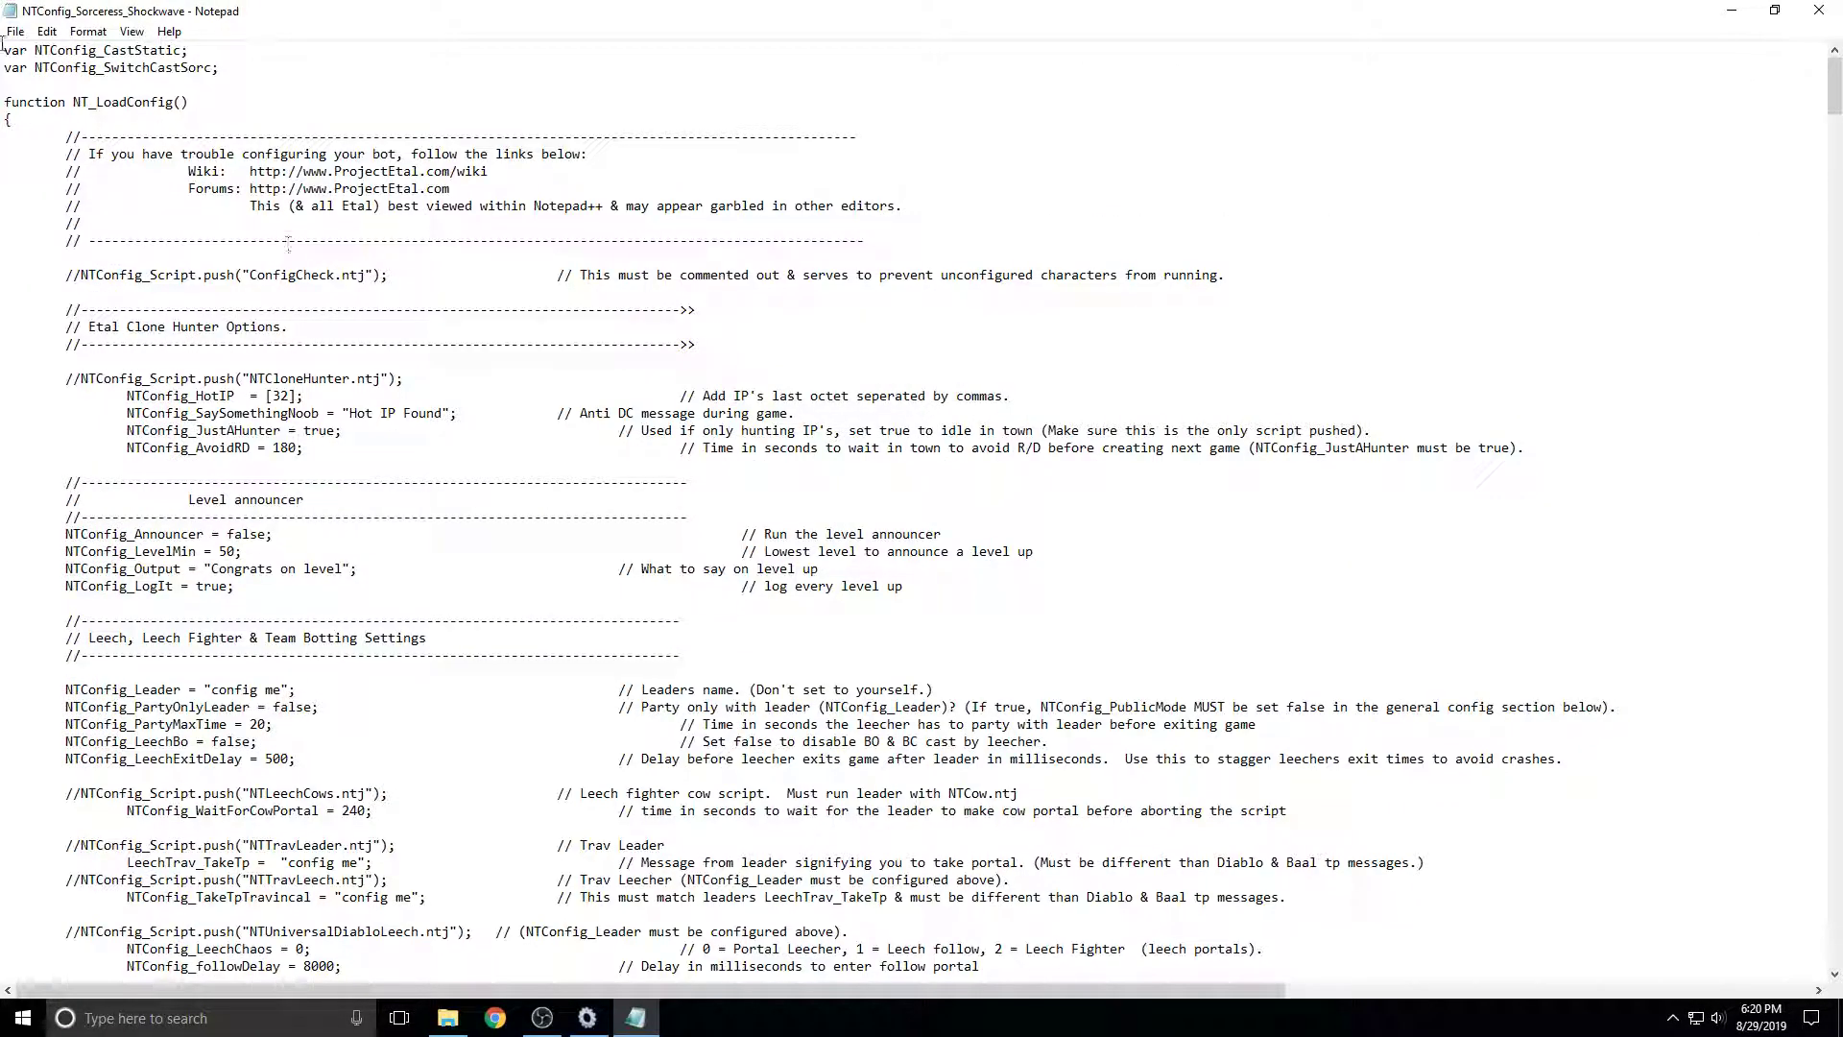
pyautogui.scroll(-9, 175, 595)
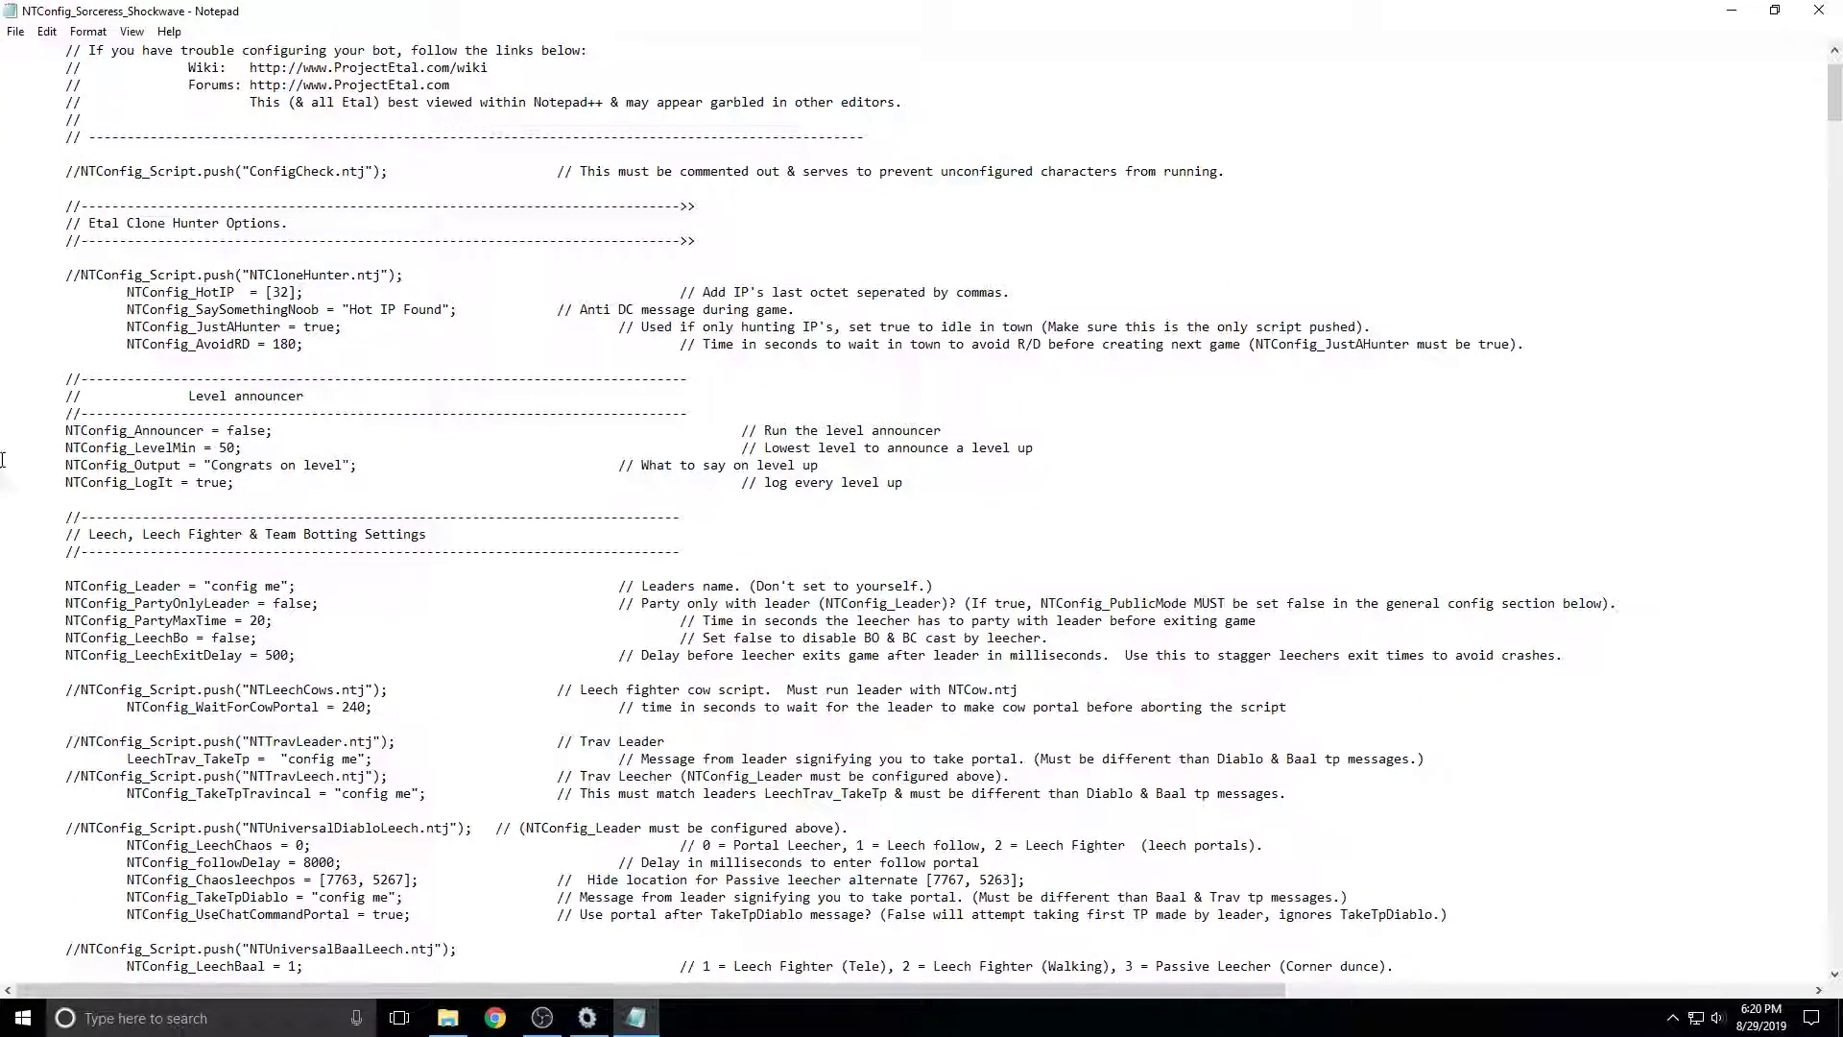
pyautogui.scroll(-20, 176, 595)
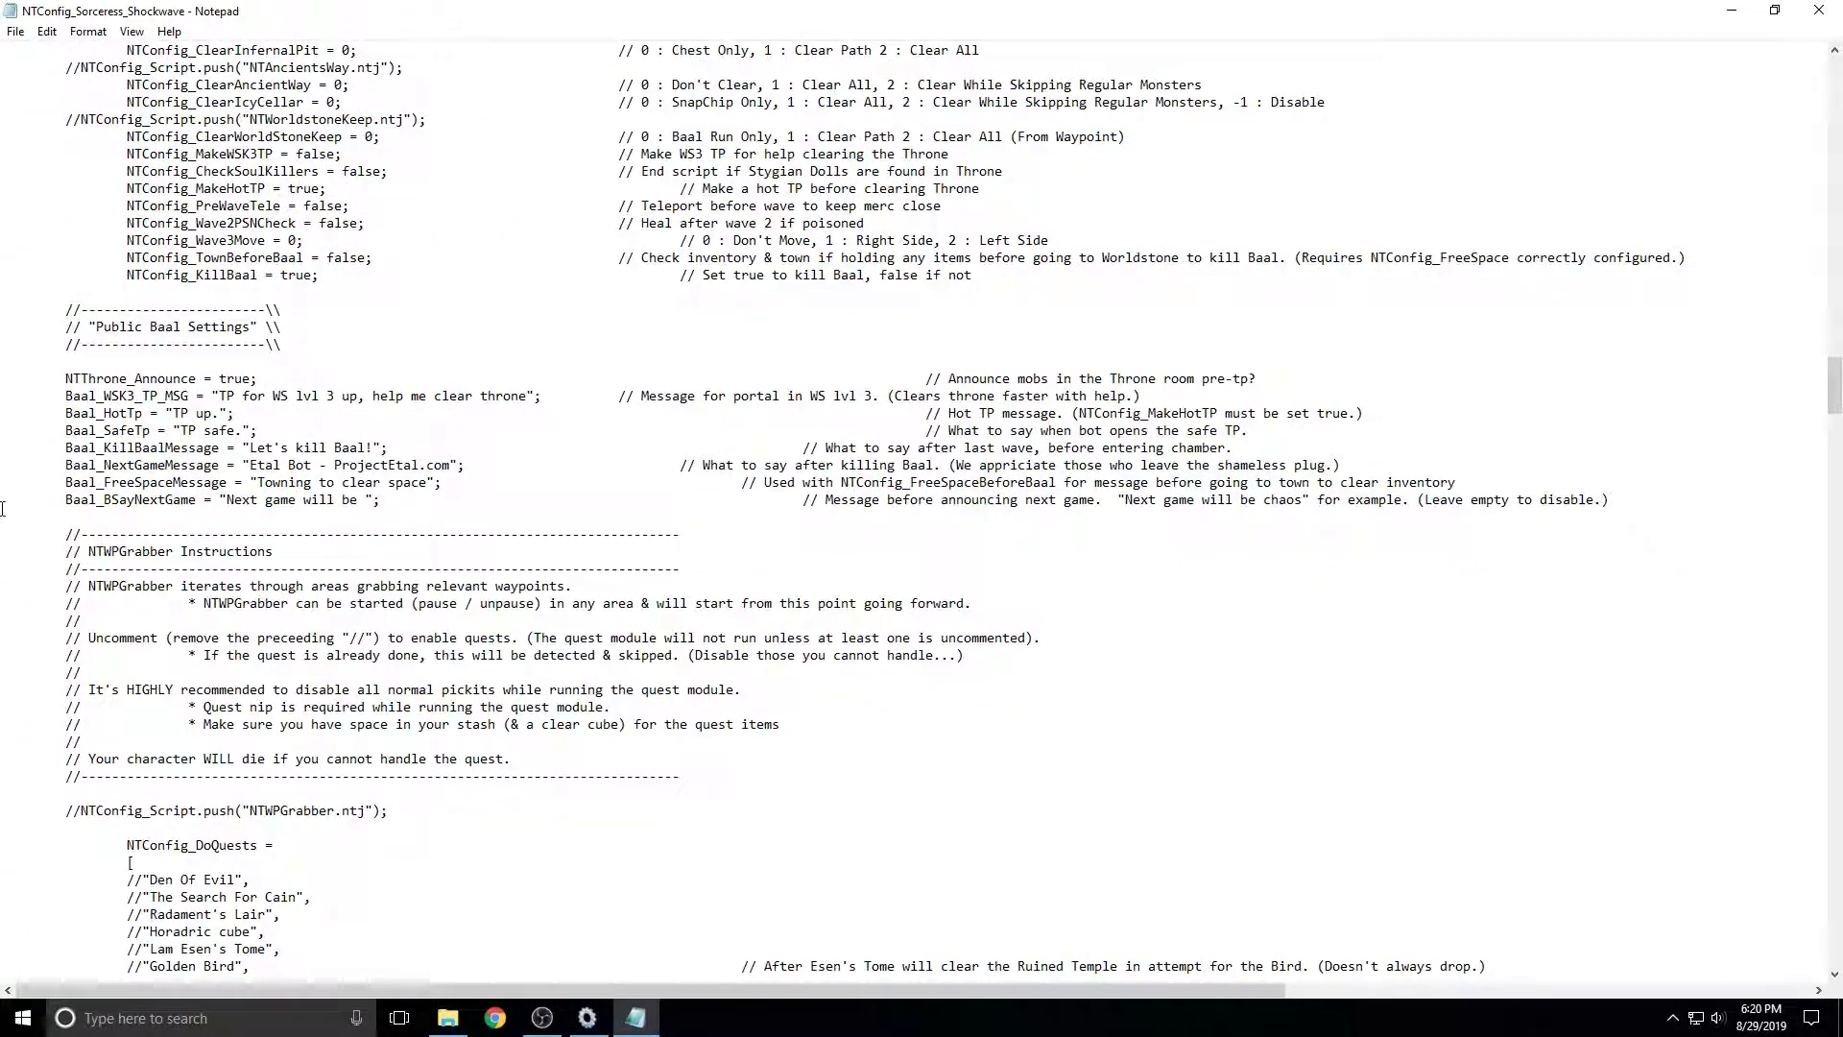
pyautogui.scroll(-10, 303, 342)
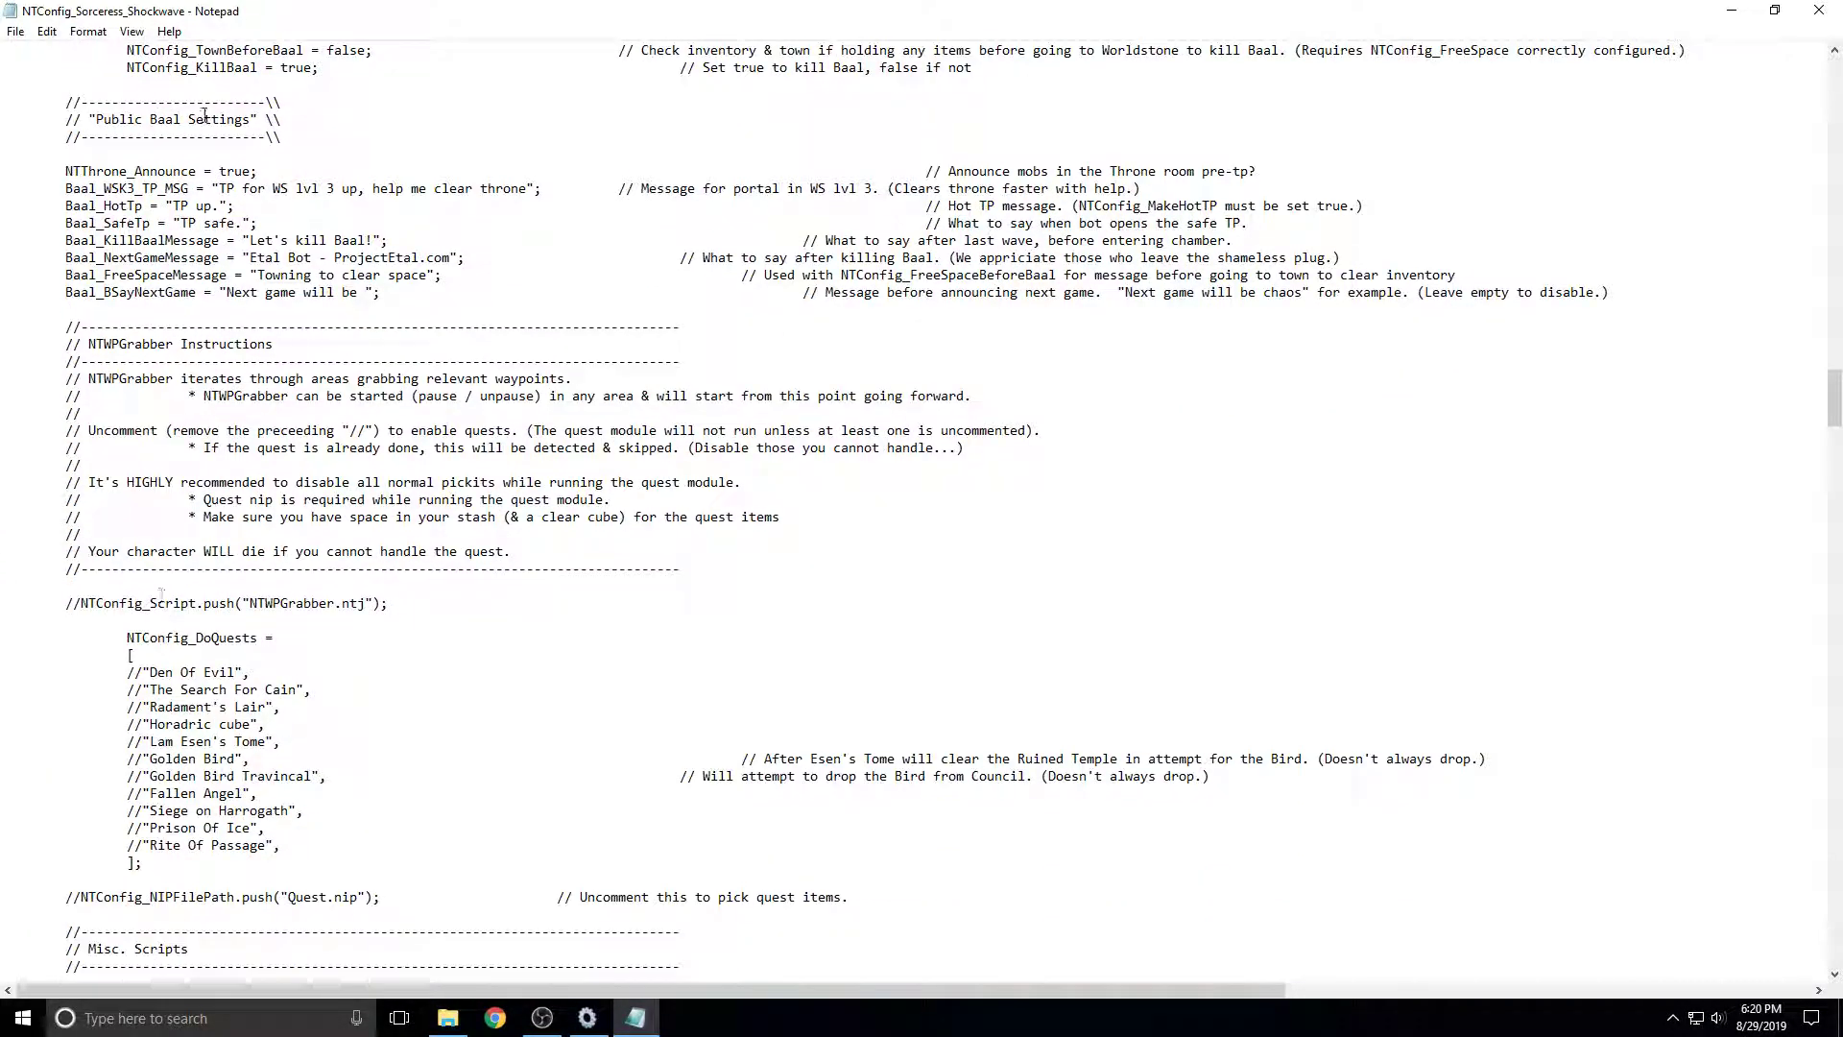
pyautogui.scroll(-5, 205, 511)
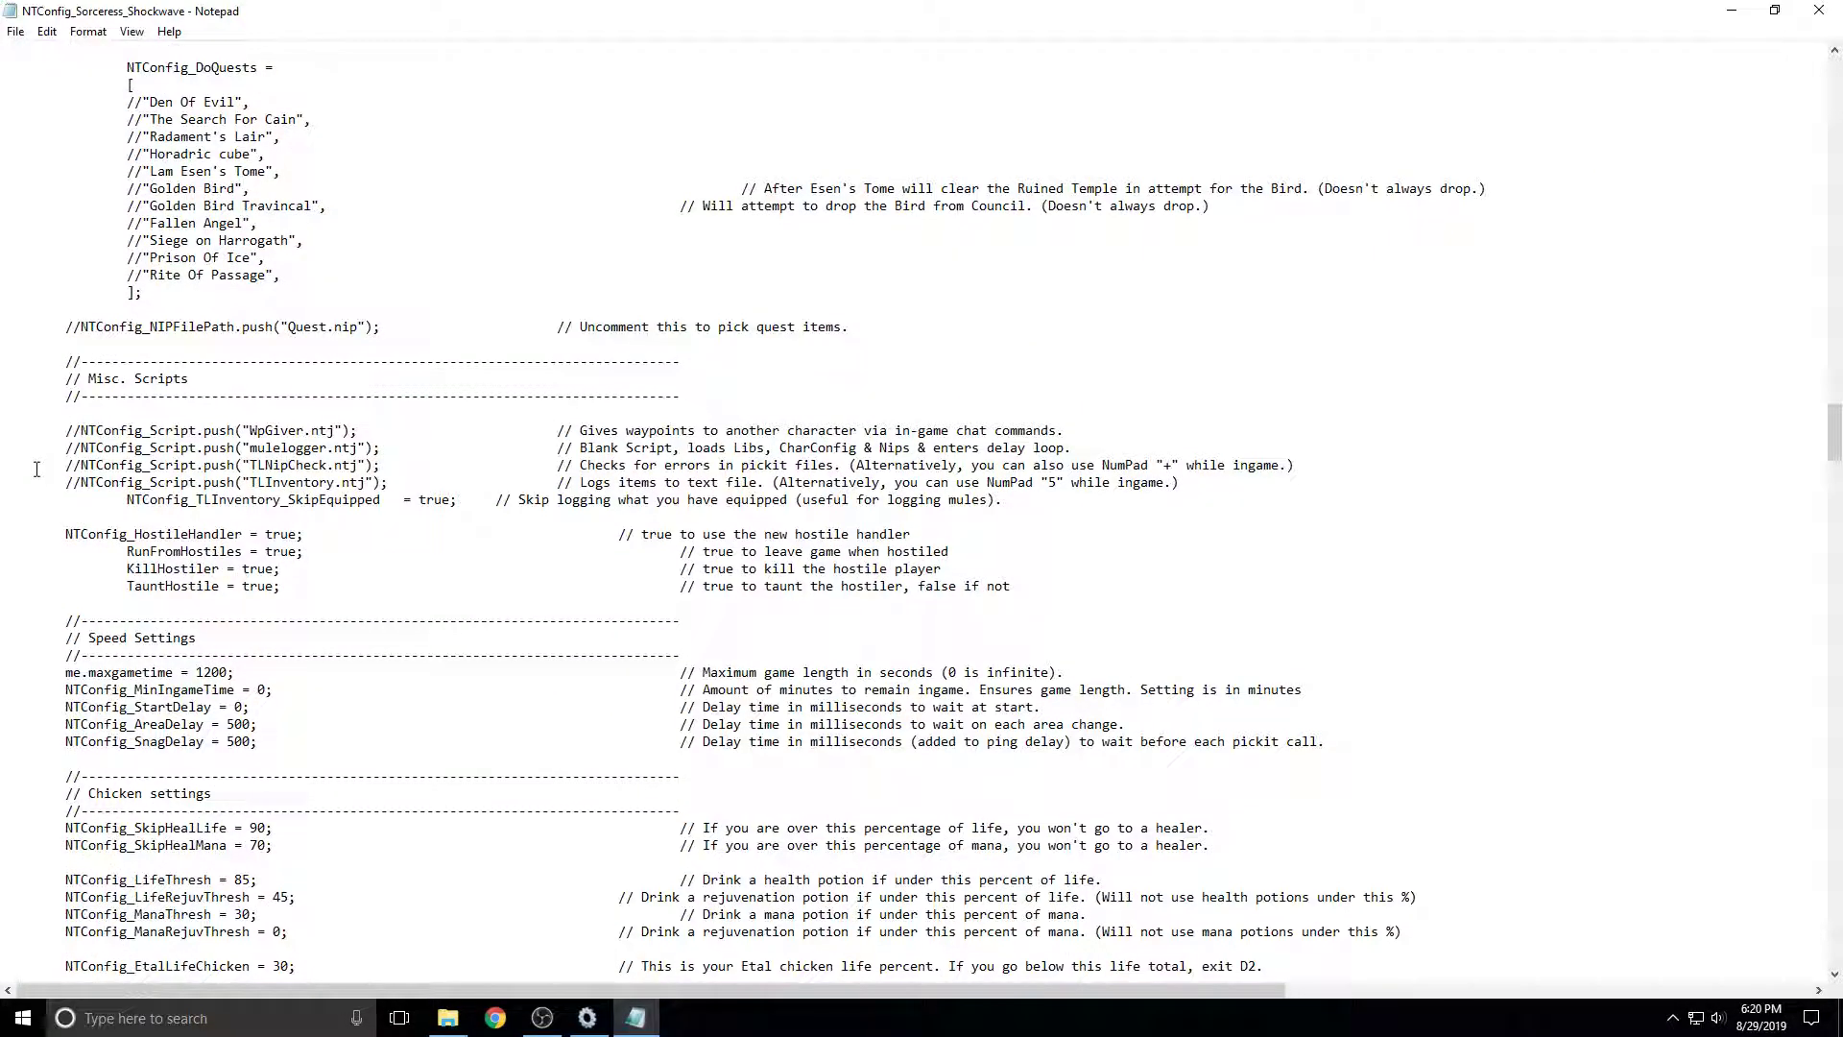
pyautogui.scroll(-6, 192, 450)
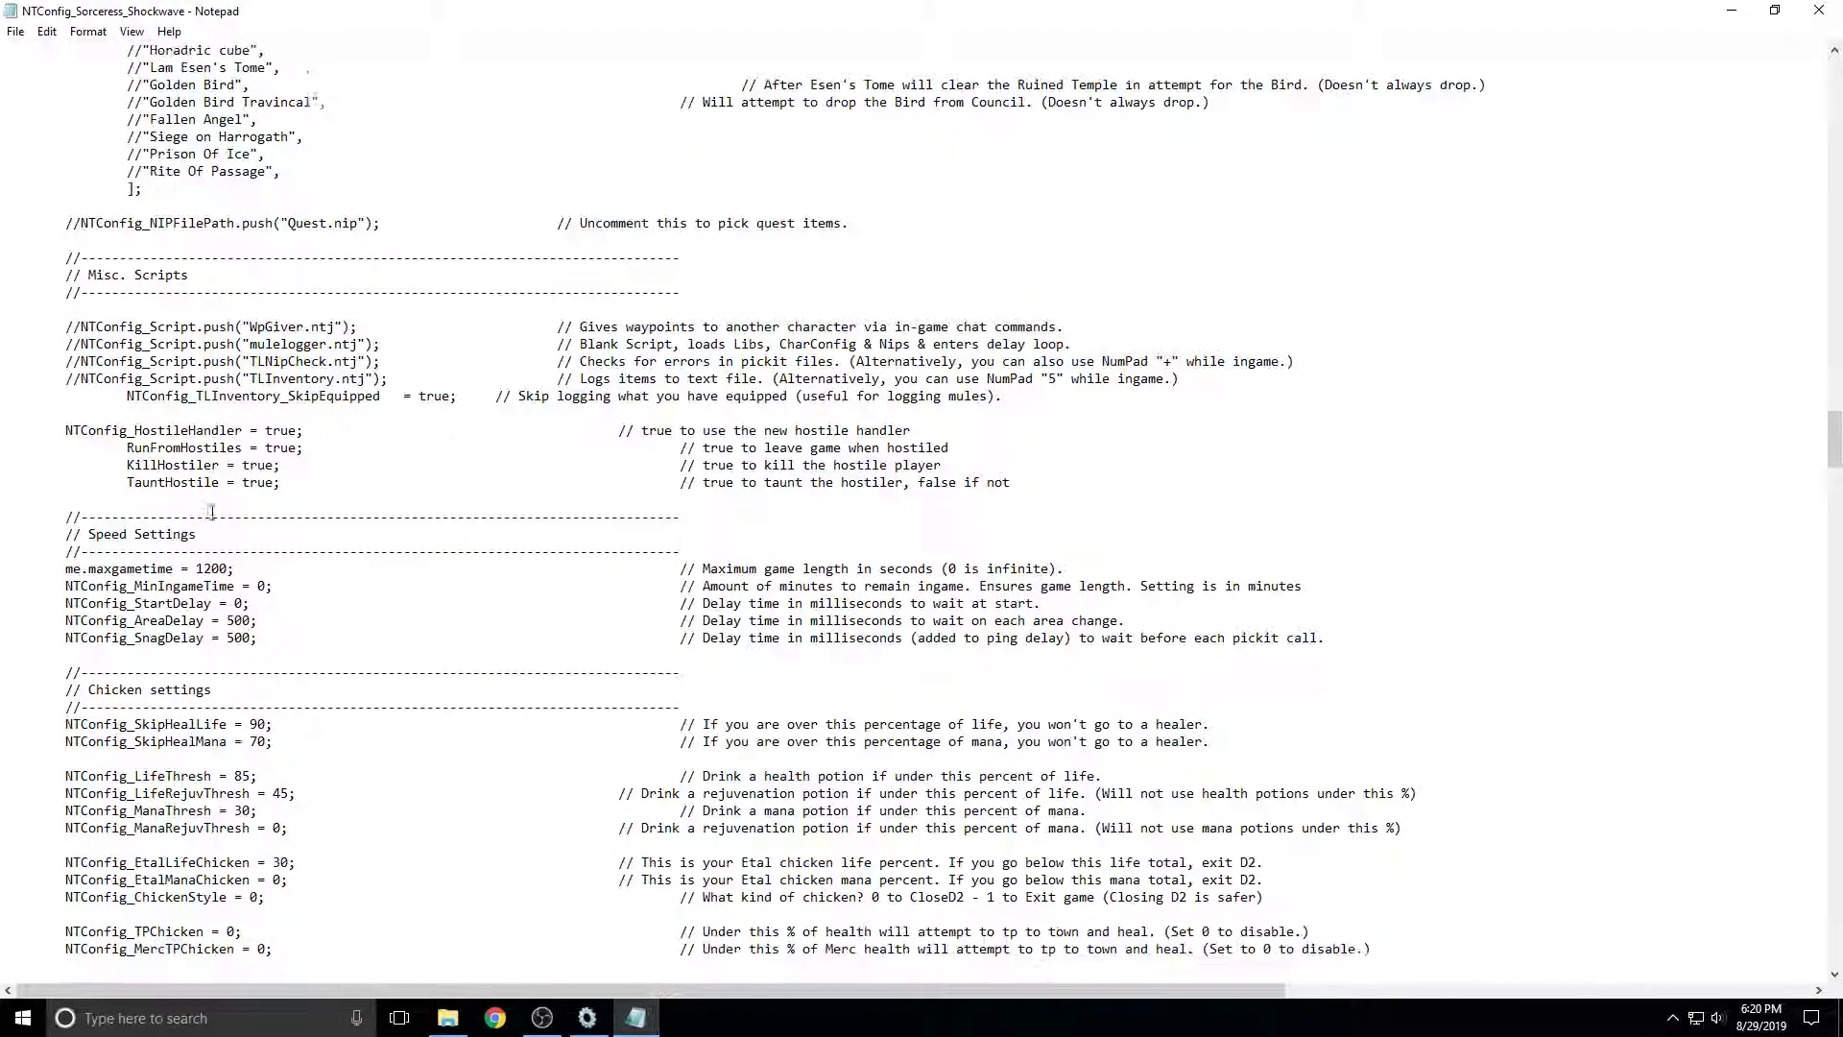
pyautogui.moveTo(19, 495); pyautogui.dragTo(1066, 802)
pyautogui.click(673, 672)
pyautogui.press('Down')
pyautogui.press('Down')
pyautogui.press('Down')
pyautogui.press('Down')
pyautogui.press('Down')
pyautogui.press('Down')
pyautogui.press('Down')
pyautogui.press('Down')
pyautogui.press('Down')
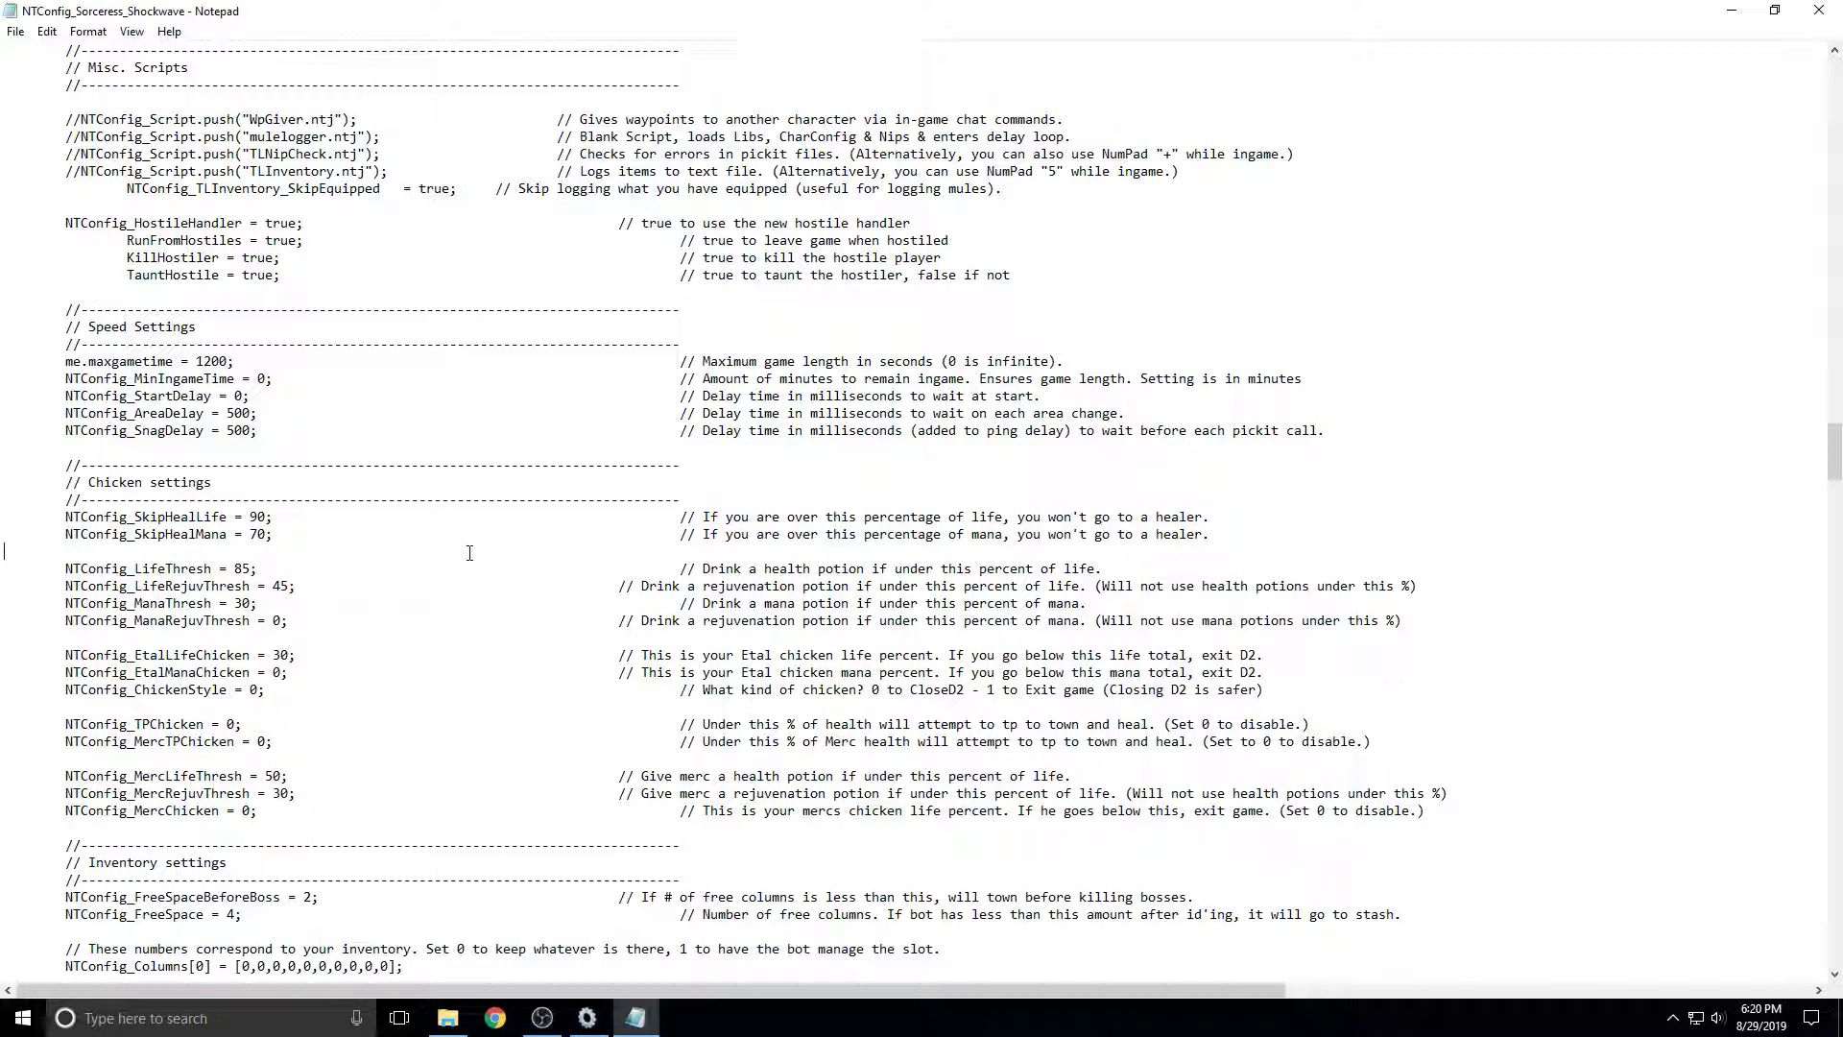
pyautogui.scroll(-10, 469, 553)
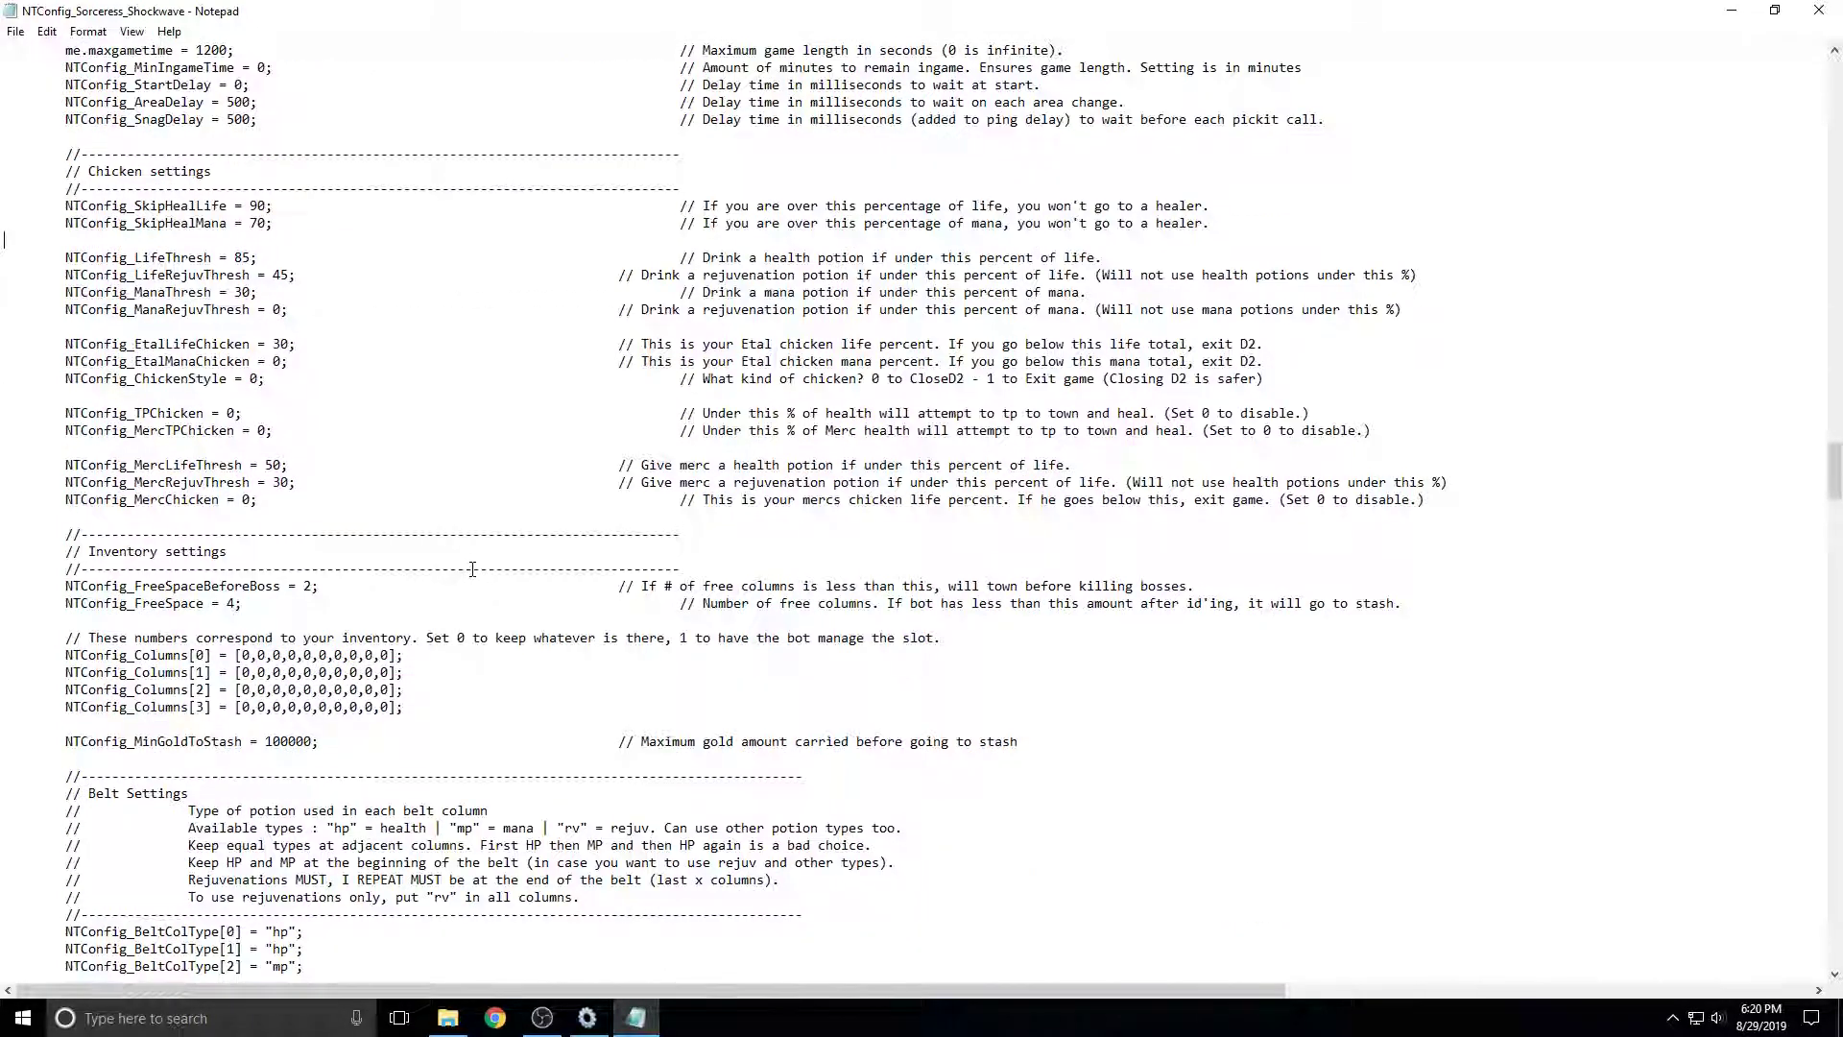
# Try a value of 1 for one slot in the NTConfig_Columns inventory rows, and restore it to 0.
pyautogui.moveTo(240, 447); pyautogui.dragTo(401, 501)
pyautogui.click(543, 538)
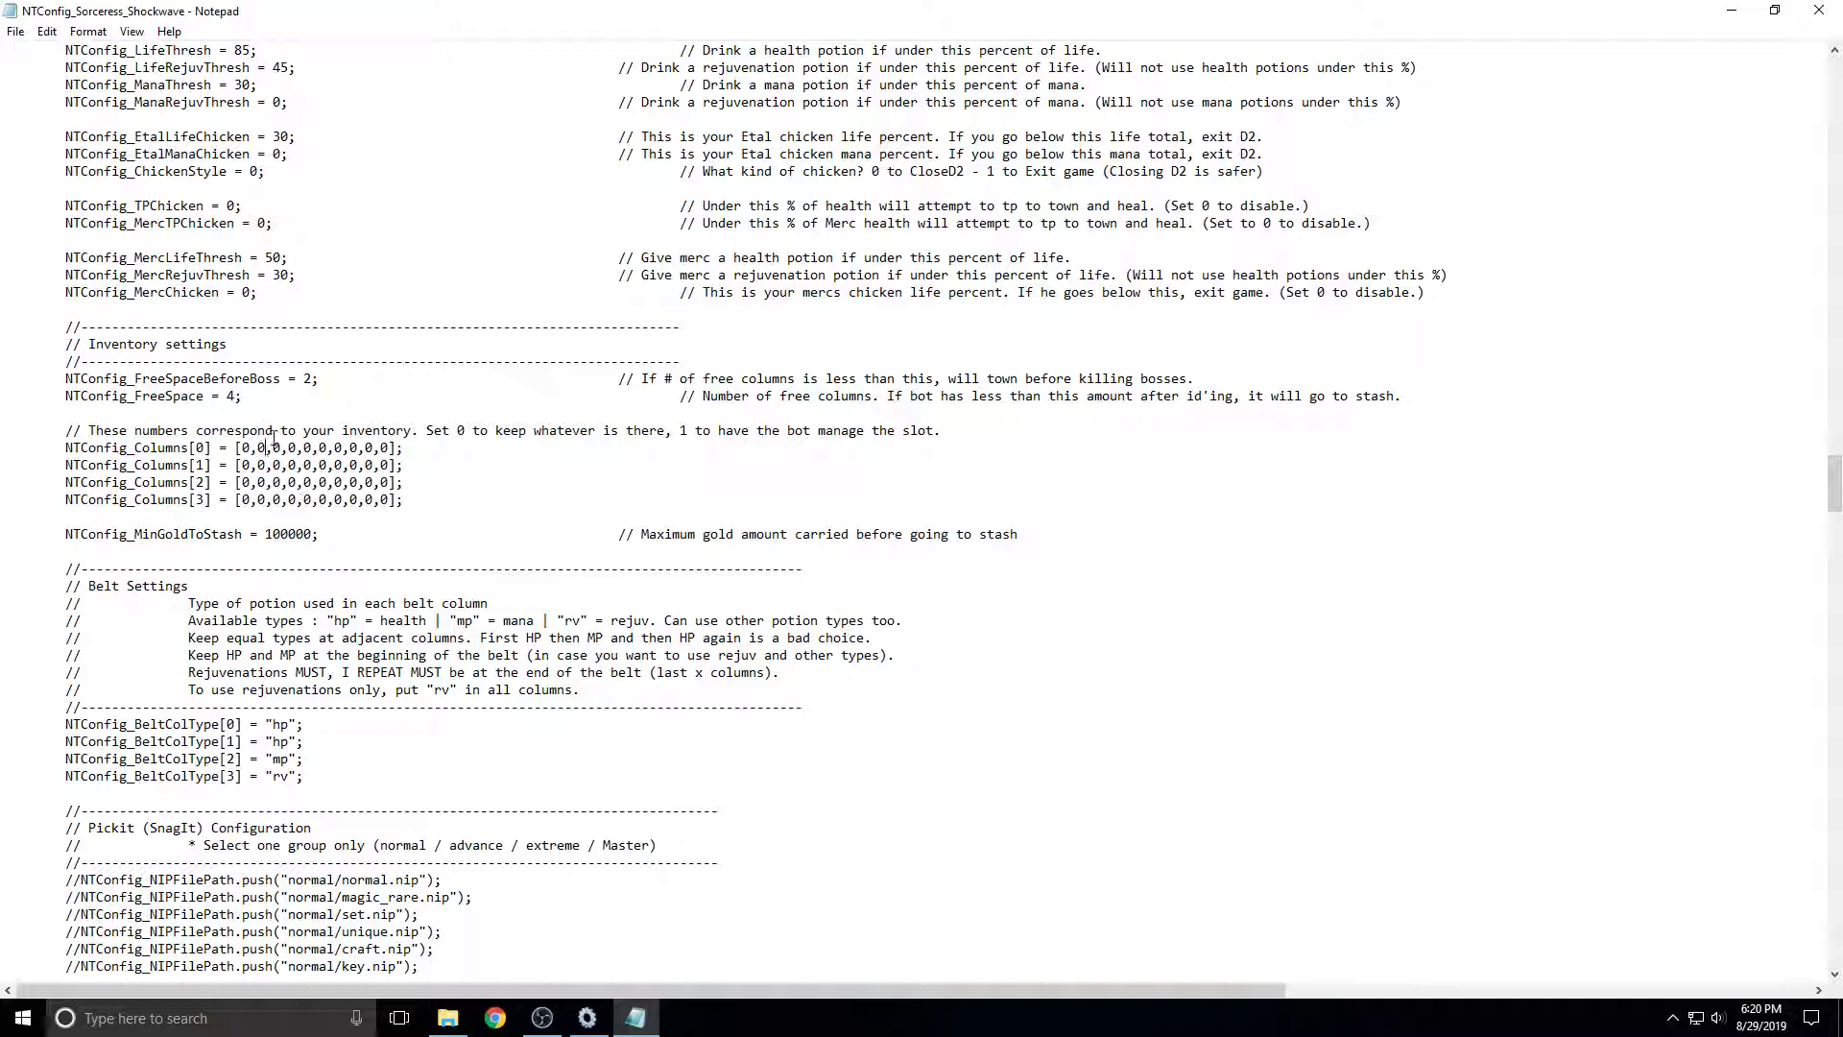
pyautogui.press('BackSpace')
pyautogui.write('1')
pyautogui.press('BackSpace')
pyautogui.write('0')
pyautogui.moveTo(390, 447); pyautogui.dragTo(391, 467)
pyautogui.click(386, 447)
# Review the Belt, Pickit and Runeword settings, and close the config file with its changes saved.
pyautogui.scroll(-10, 425, 547)
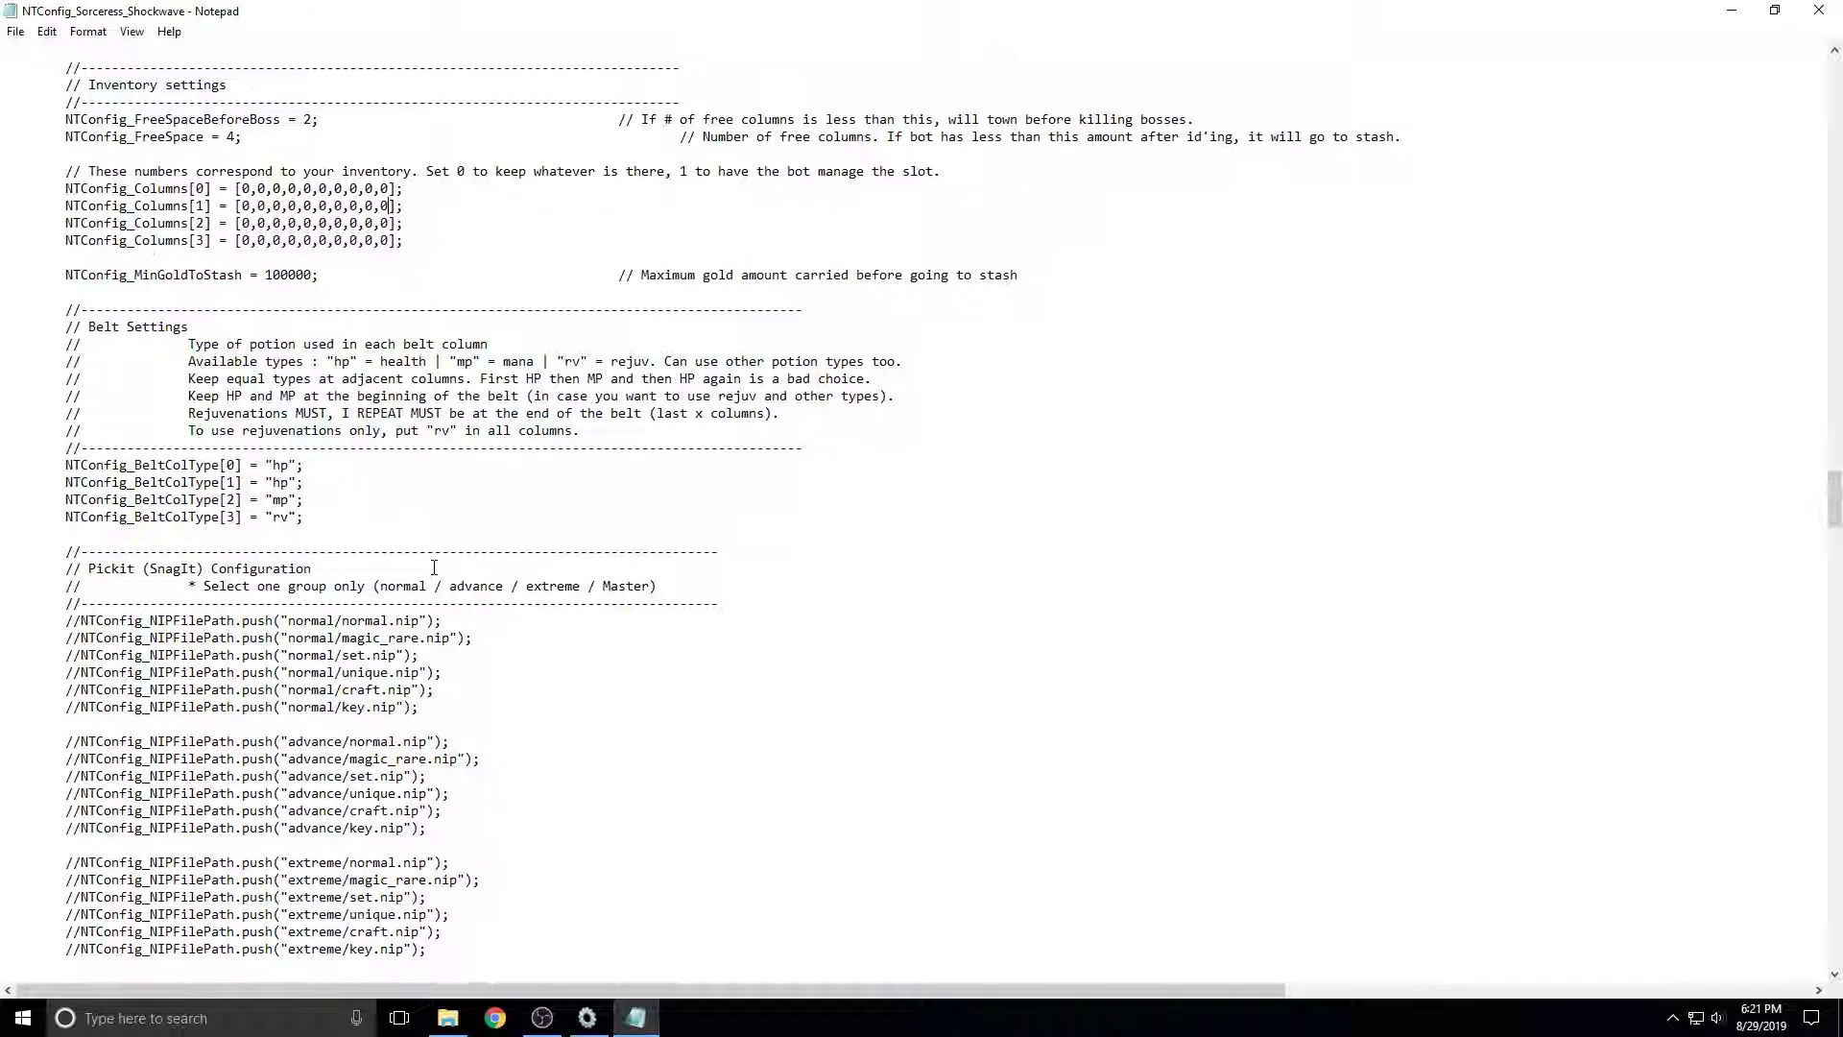
pyautogui.scroll(-2, 149, 395)
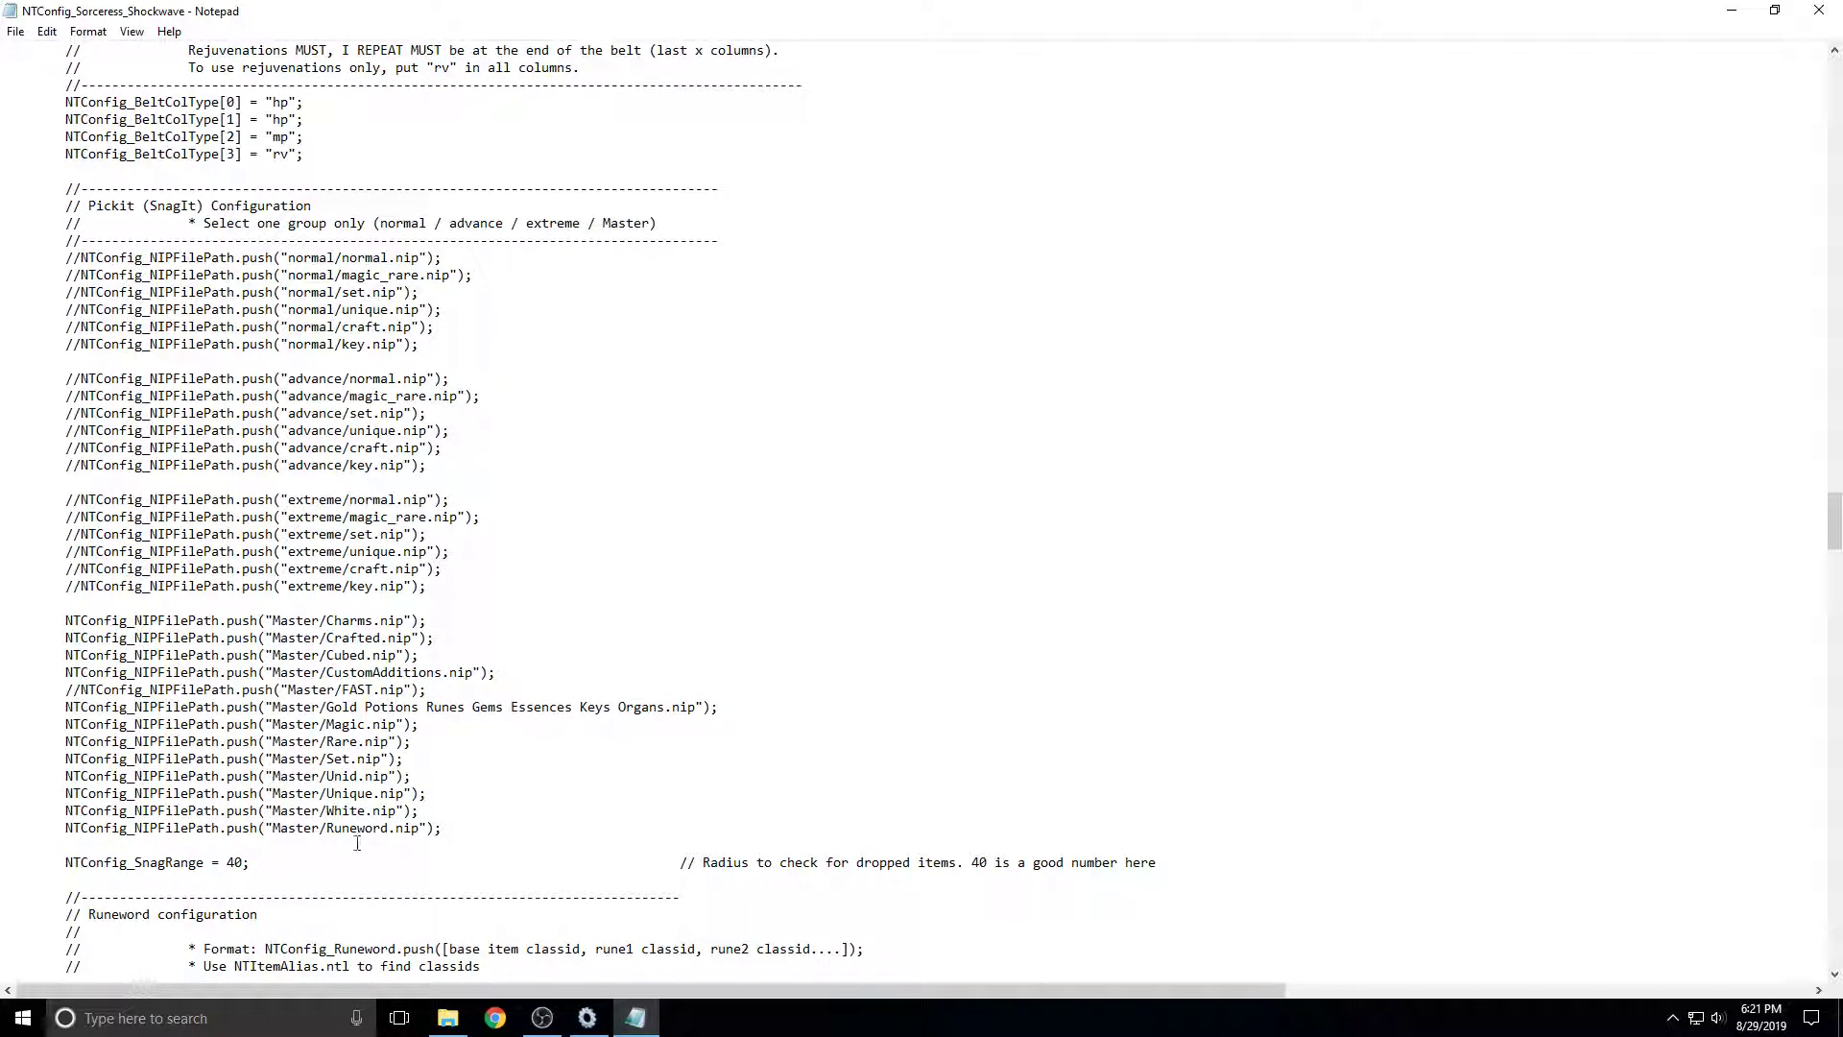
pyautogui.scroll(-3, 357, 843)
pyautogui.scroll(-10, 254, 693)
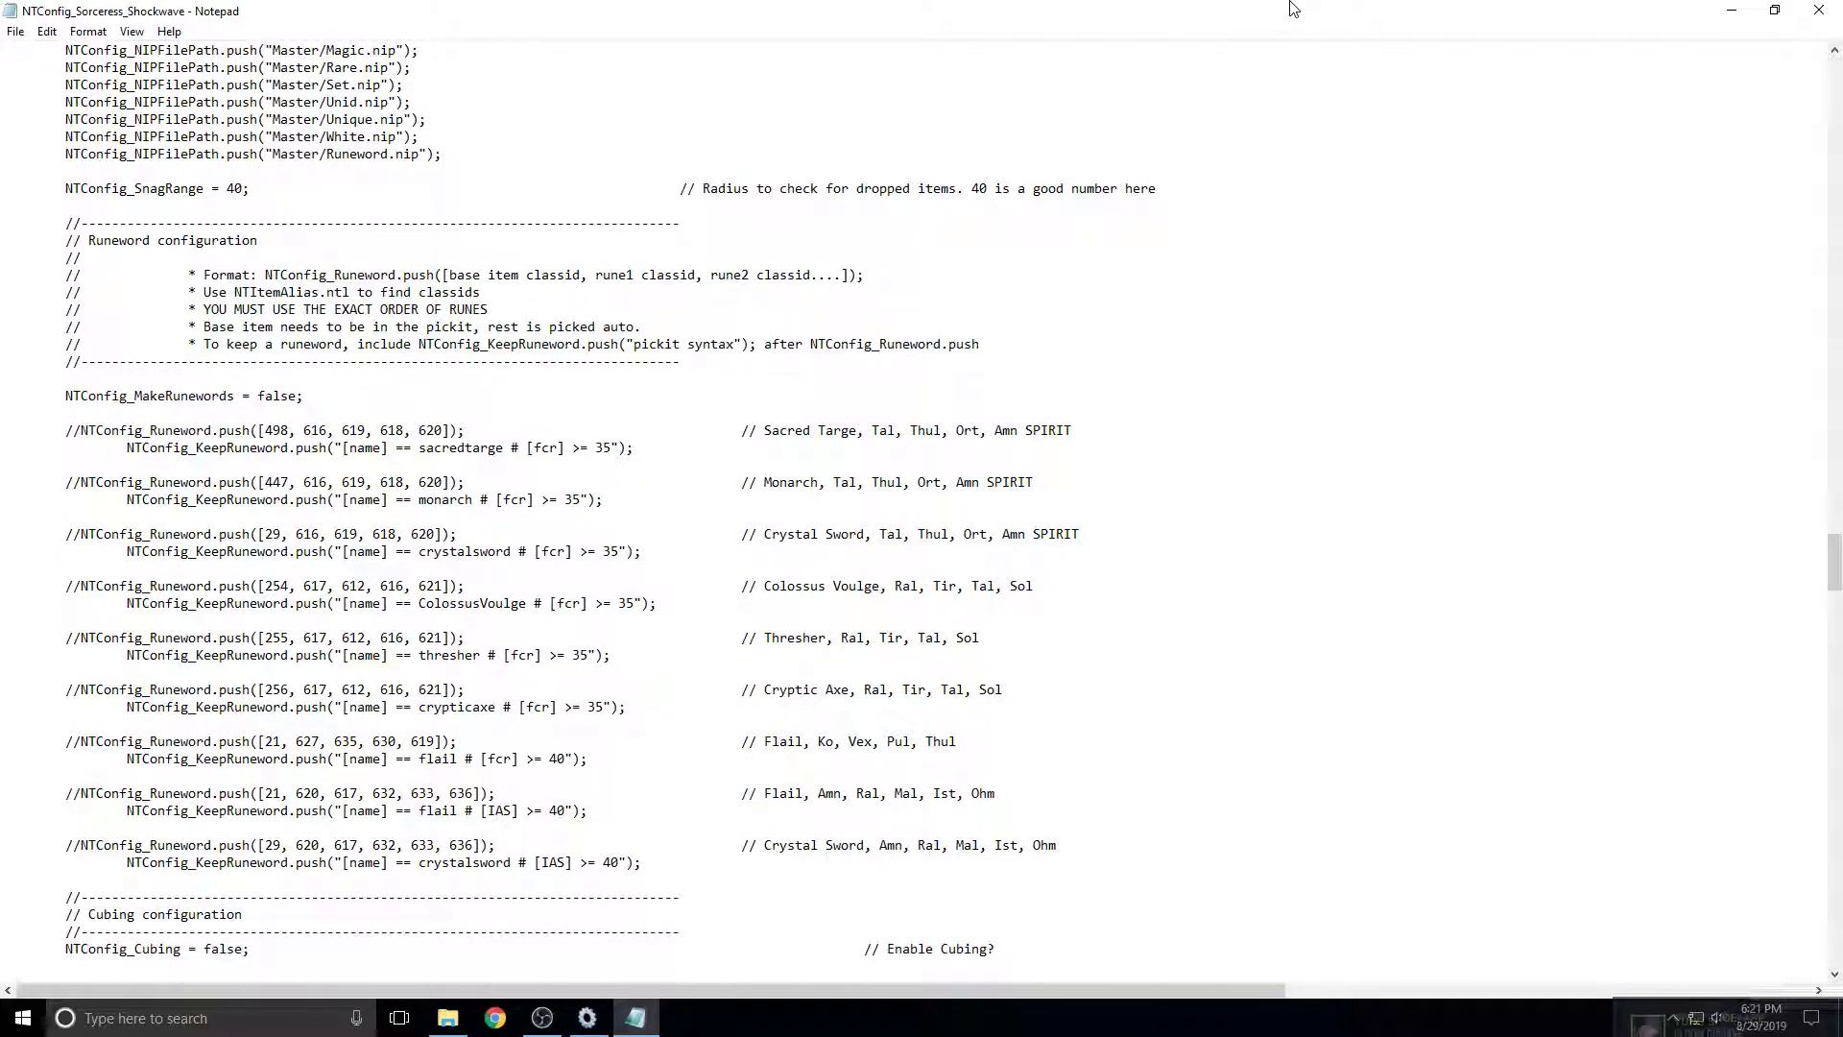
pyautogui.click(1814, 11)
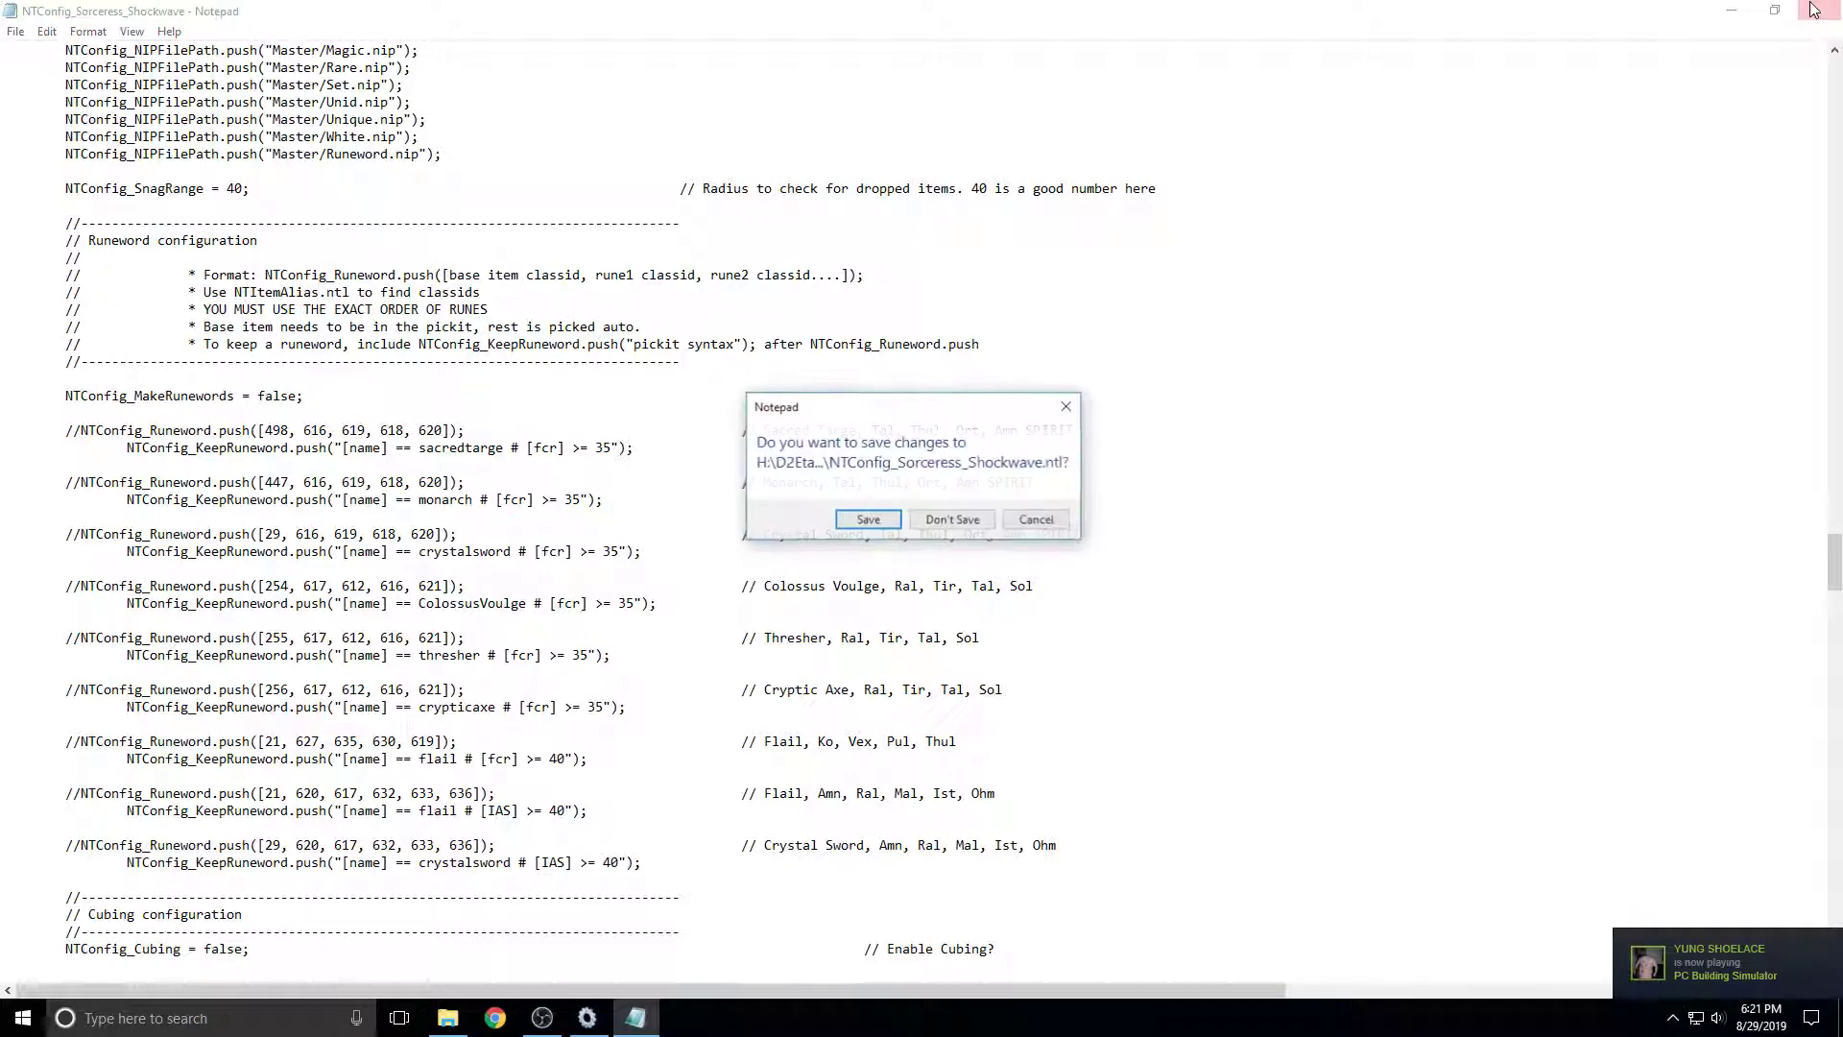
pyautogui.click(872, 527)
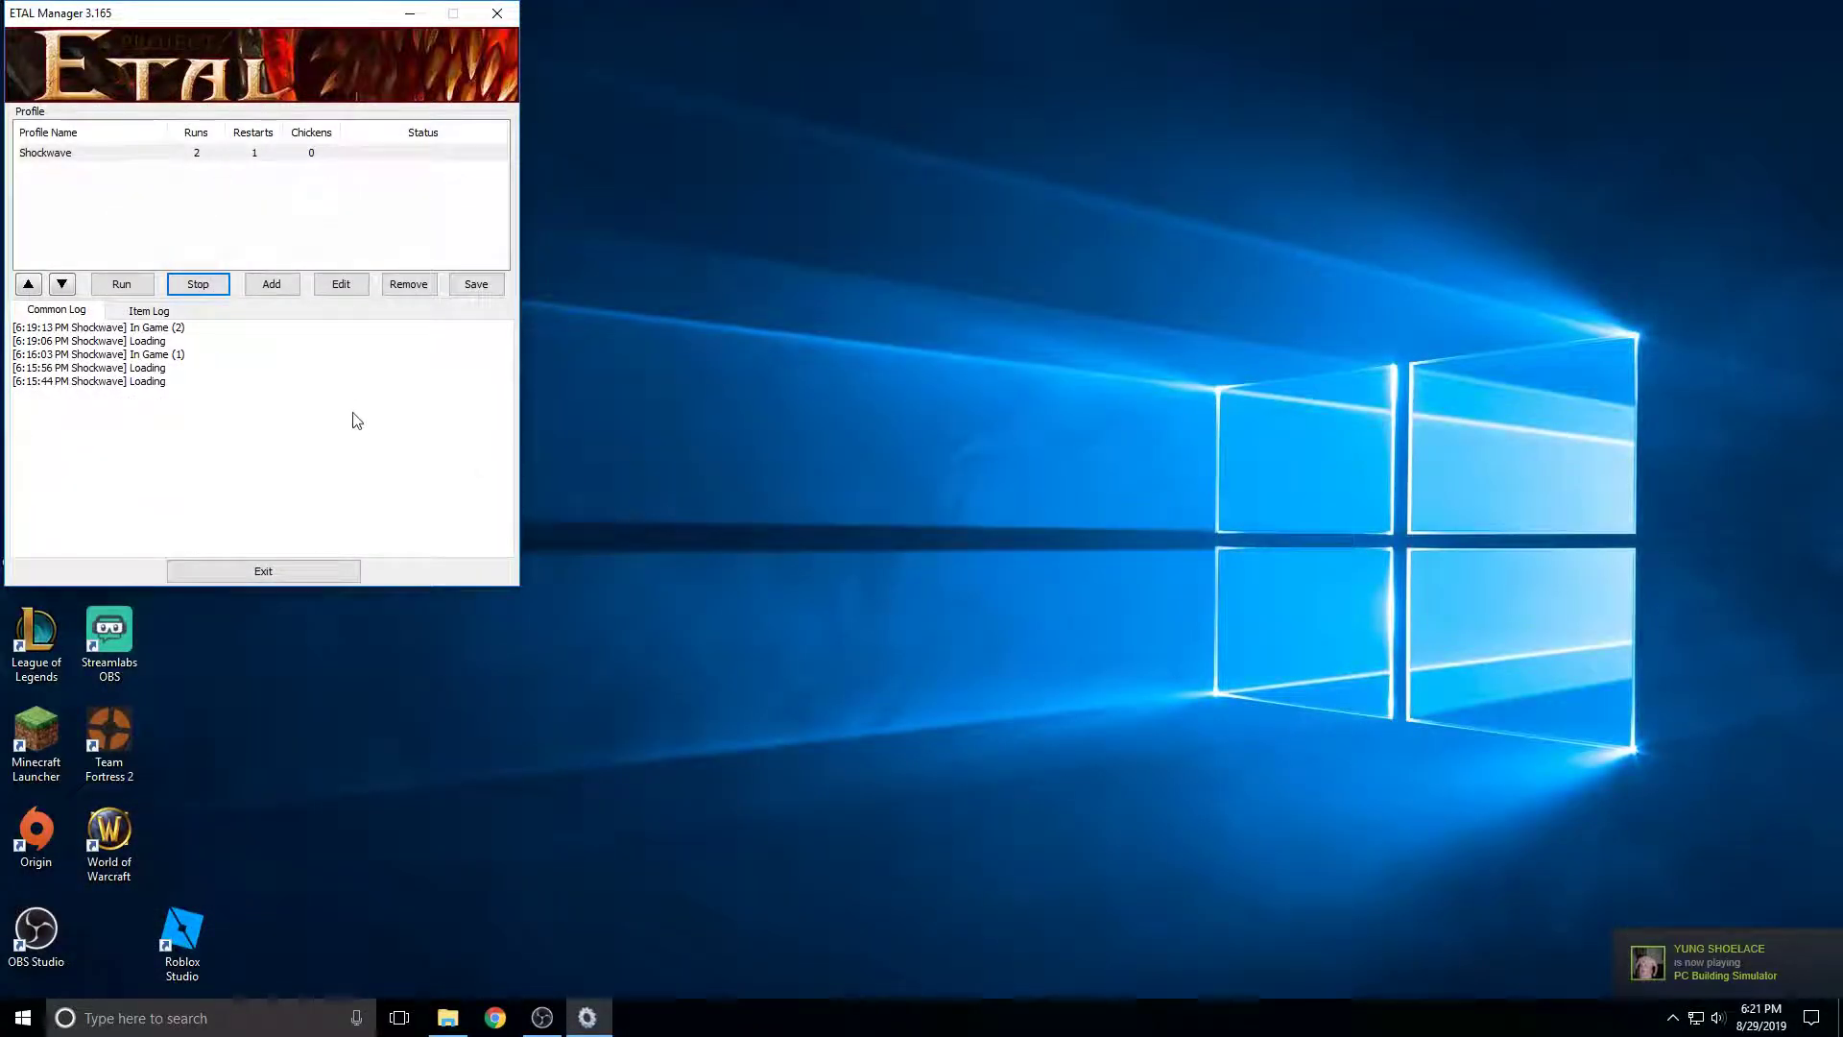
# Start the Shockwave profile again from ETAL Manager and enter single player mode in Diablo II.
pyautogui.click(116, 286)
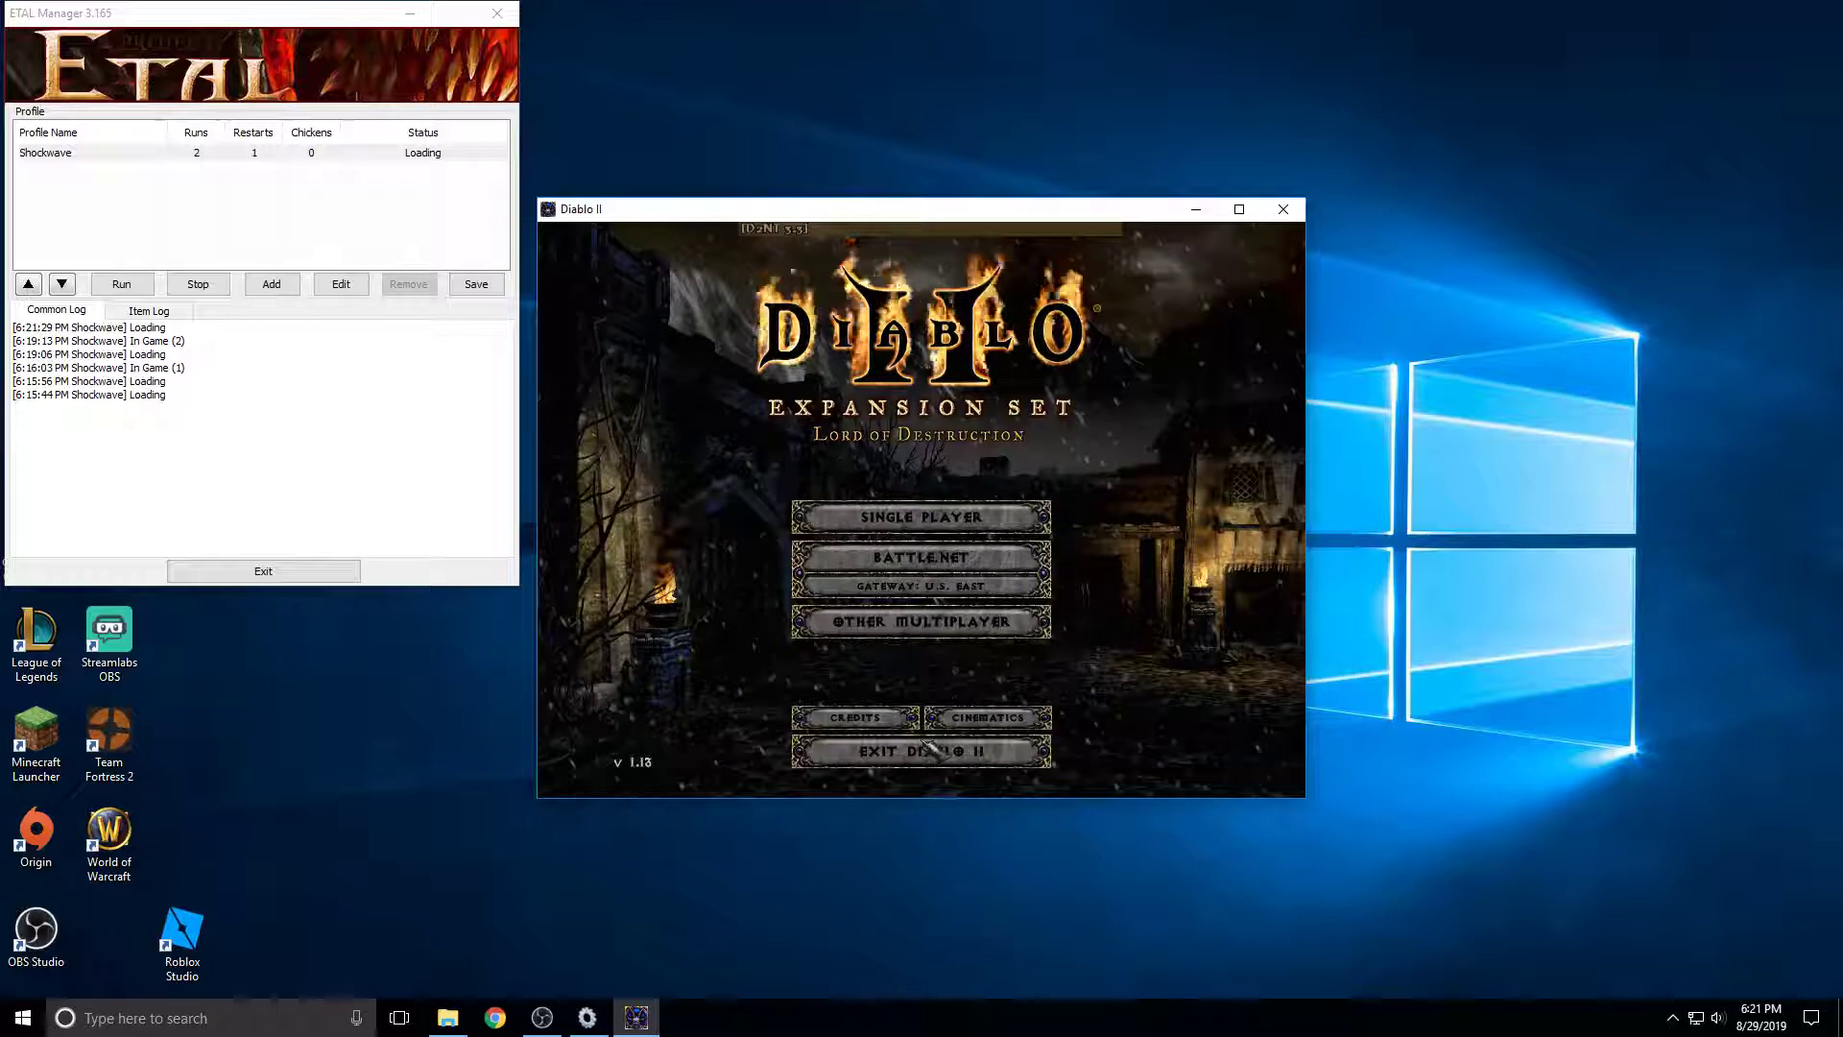
pyautogui.click(924, 519)
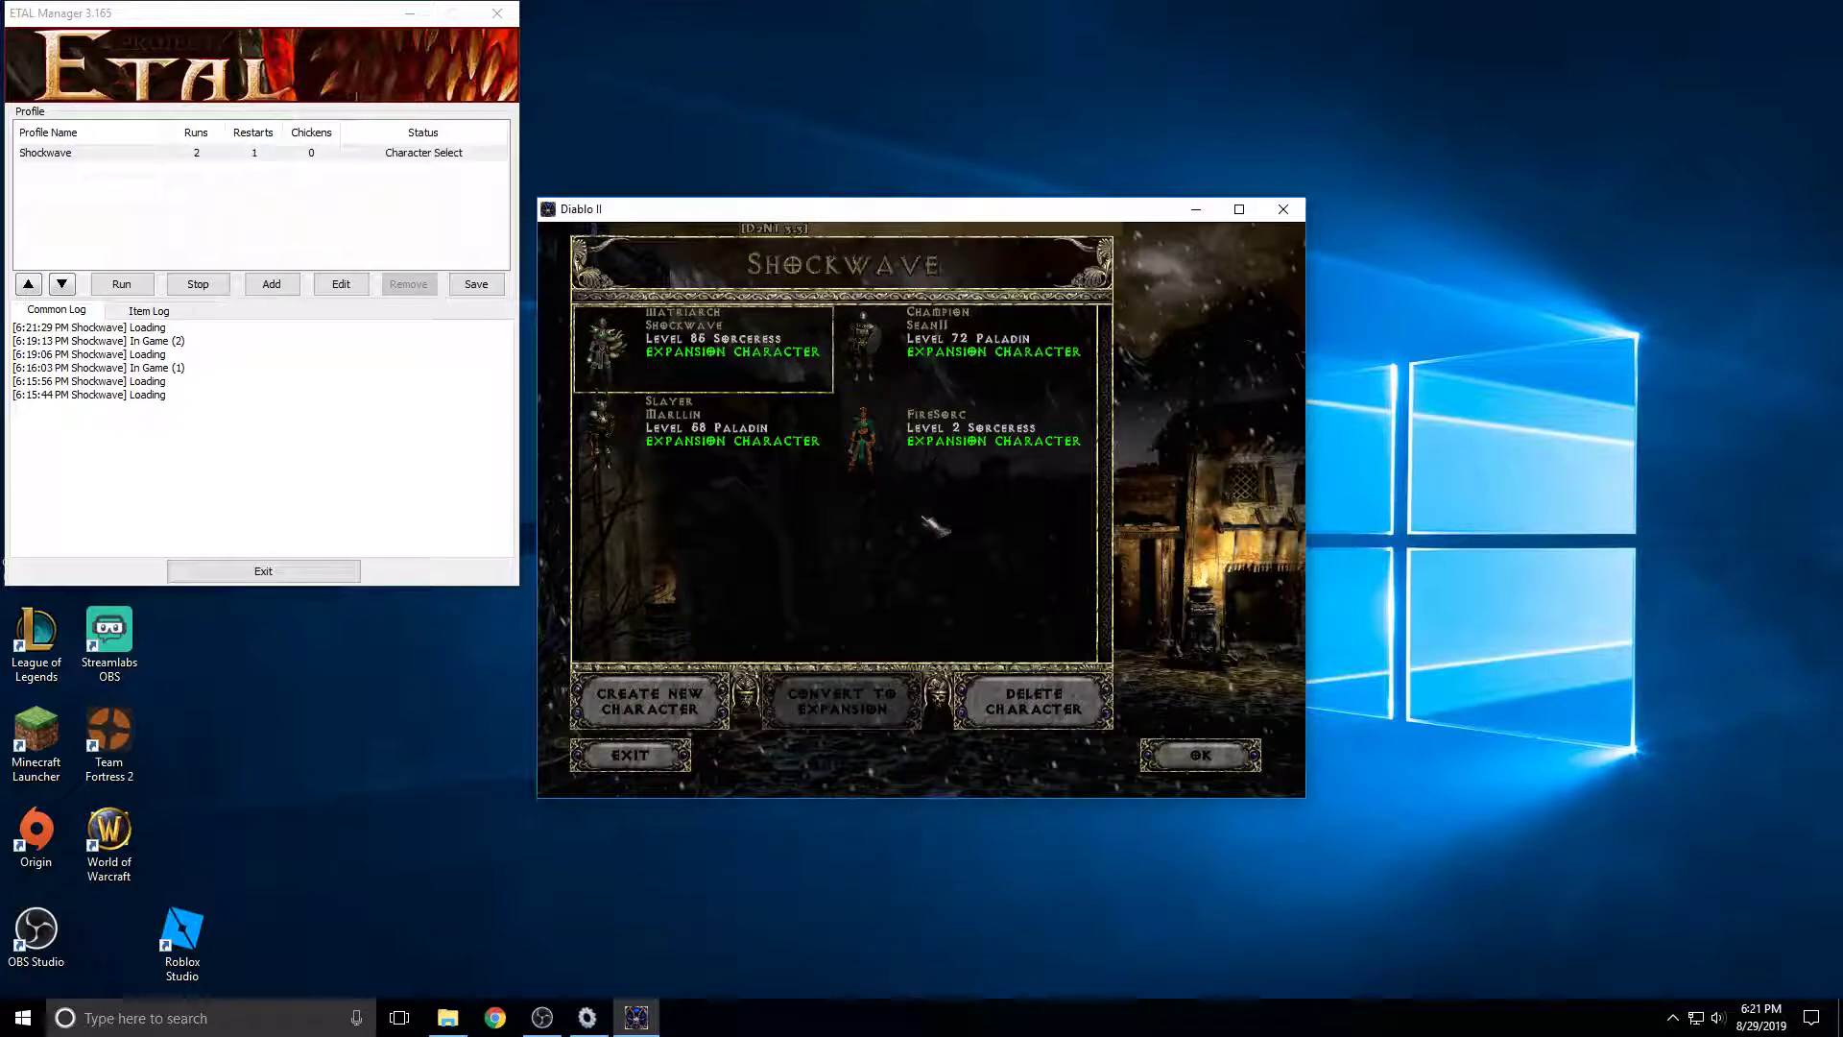